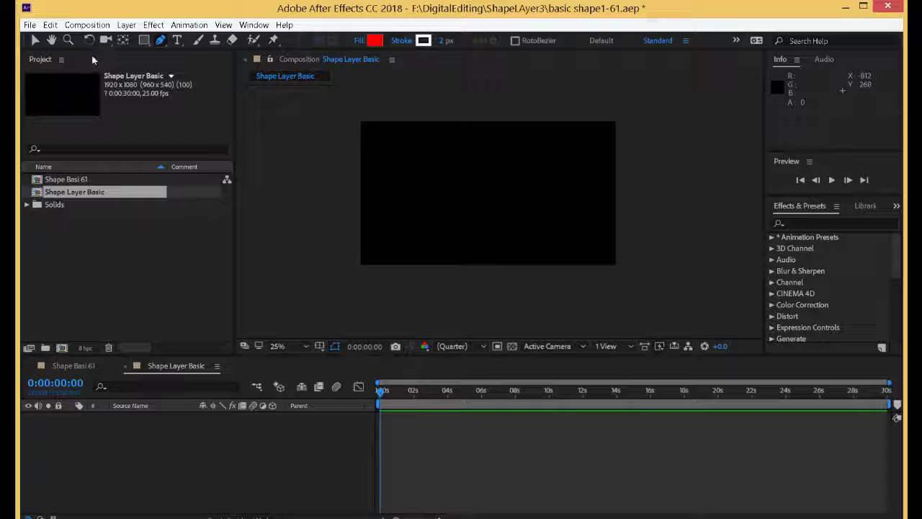
# - Draw a closed four-point straight-edged shape with the Pen tool in the left half of the composition
pyautogui.click(412, 170)
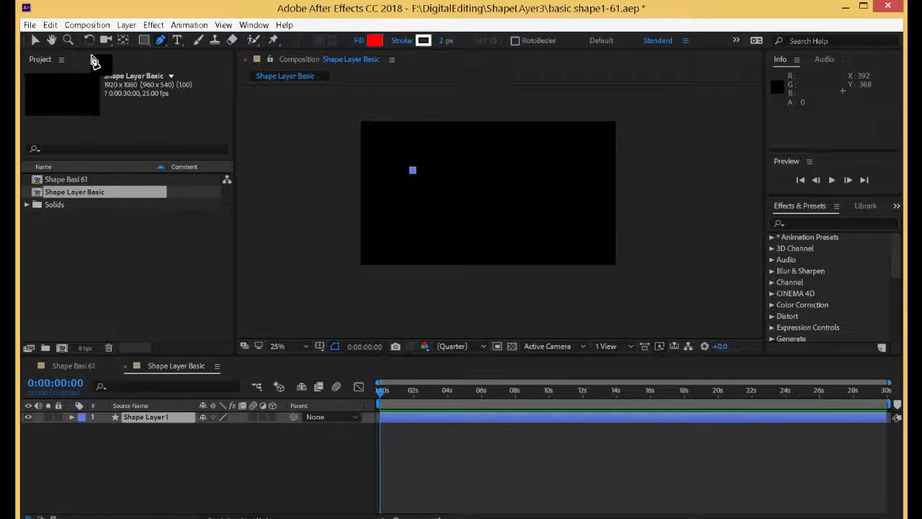
pyautogui.click(412, 207)
pyautogui.click(471, 208)
pyautogui.click(464, 172)
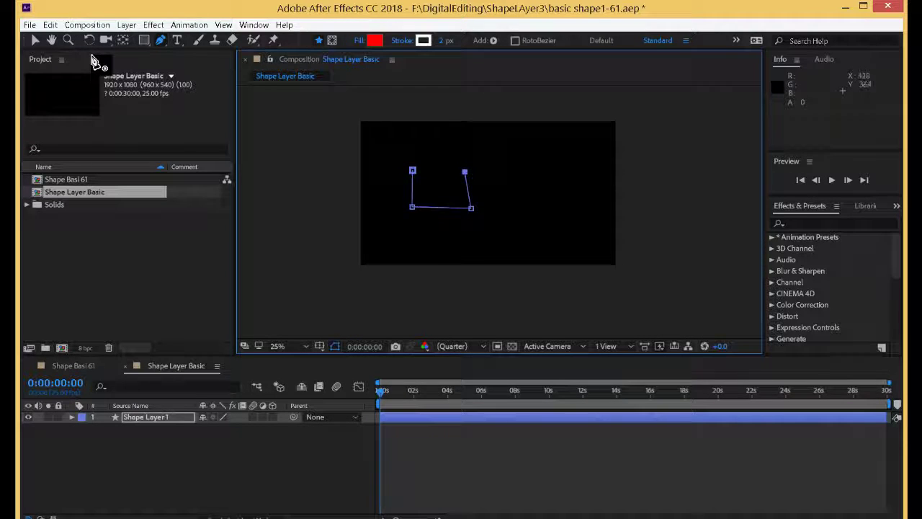
pyautogui.click(412, 170)
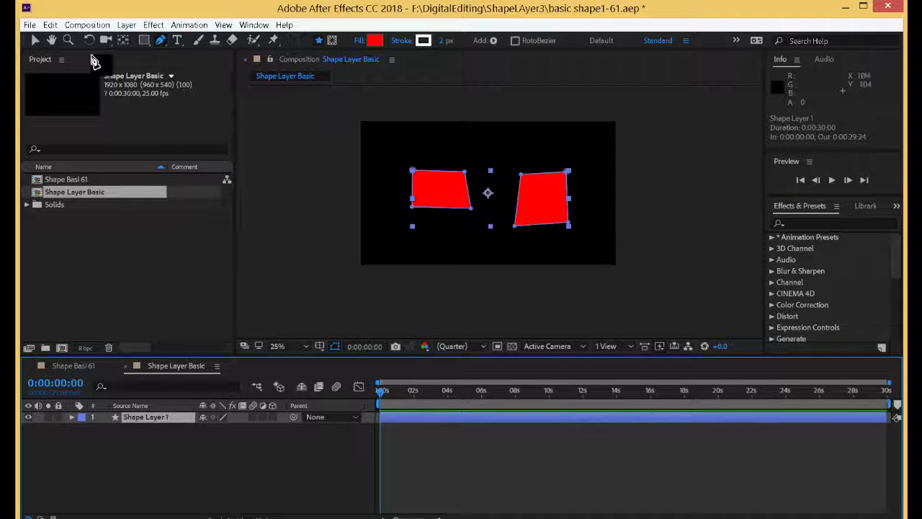
# - Expand the contents of Shape Layer 1 and delete both pen-drawn shapes, keeping the layer
pyautogui.hotkey('ctrl', '`')
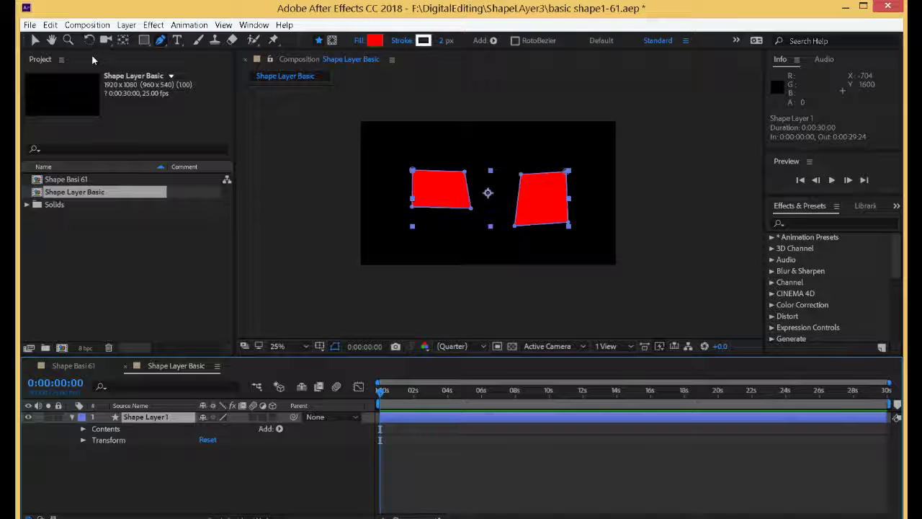
pyautogui.click(84, 429)
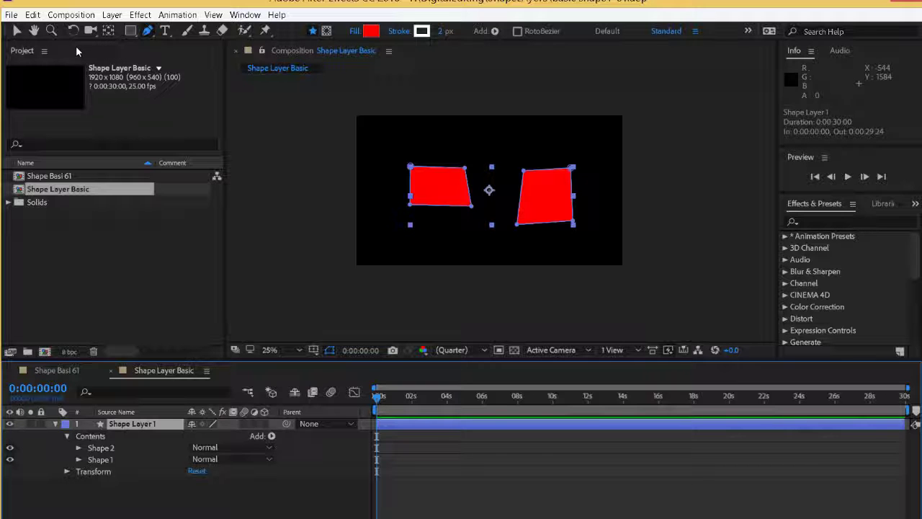
pyautogui.press('Delete')
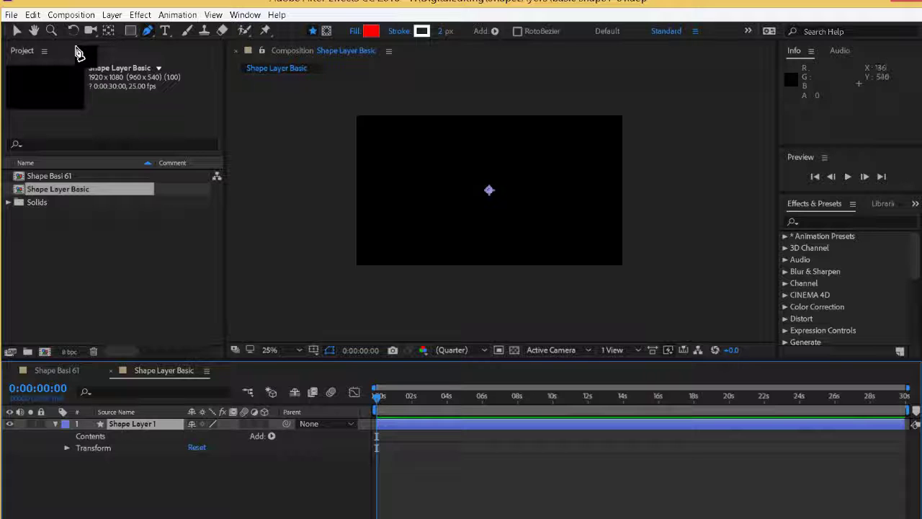
# - Draw a closed curved Pen shape in the left half of the composition on Shape Layer 1
pyautogui.click(392, 157)
pyautogui.moveTo(392, 204); pyautogui.dragTo(422, 232)
pyautogui.moveTo(447, 202); pyautogui.dragTo(473, 145)
pyautogui.moveTo(392, 157); pyautogui.dragTo(363, 171)
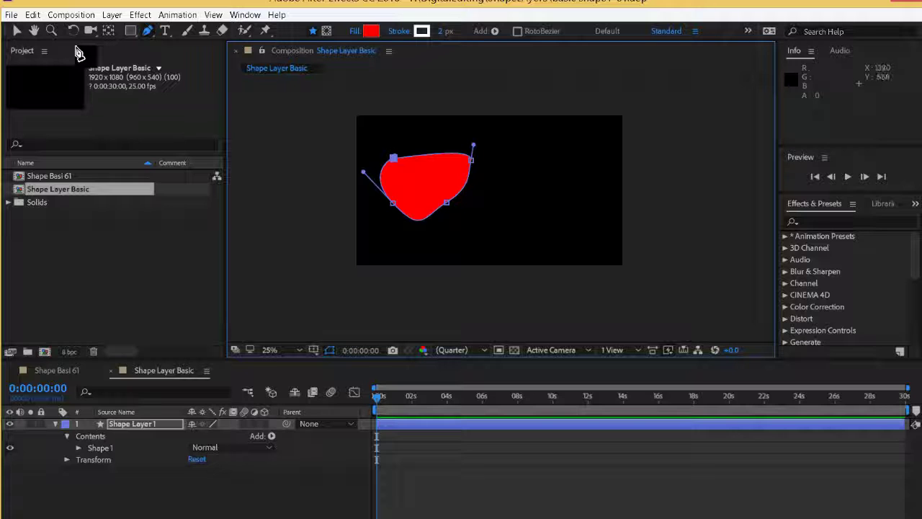
# - Draw a second closed, rounded Pen shape in the right half of the composition on the same layer
pyautogui.moveTo(509, 197); pyautogui.dragTo(518, 219)
pyautogui.moveTo(571, 205); pyautogui.dragTo(590, 199)
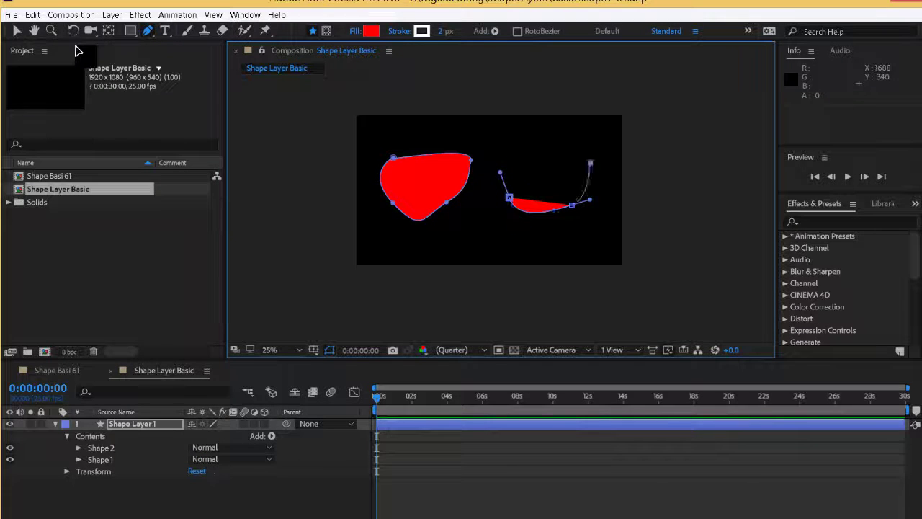
pyautogui.moveTo(590, 163); pyautogui.dragTo(536, 133)
pyautogui.click(509, 198)
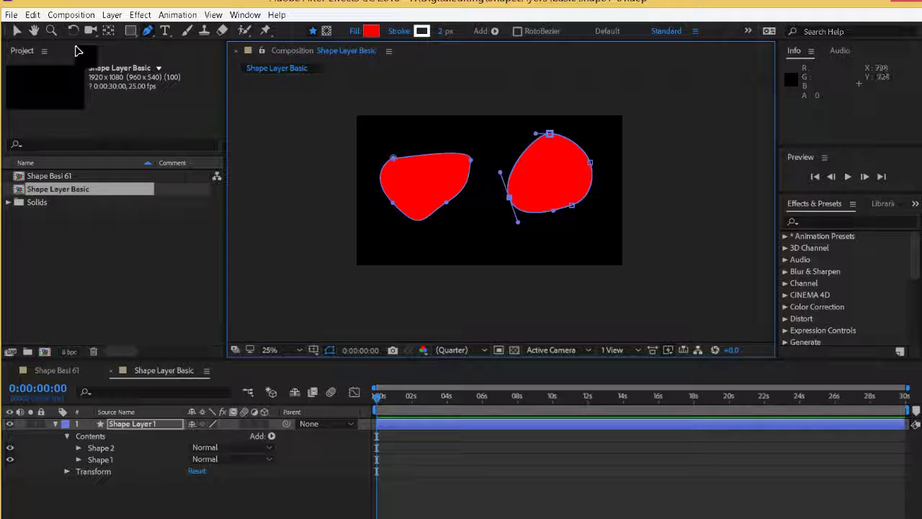
# - Draw a third closed curved Pen shape in the middle, overlapping the two existing shapes
pyautogui.moveTo(489, 244); pyautogui.dragTo(473, 231)
pyautogui.moveTo(444, 139); pyautogui.dragTo(446, 131)
pyautogui.moveTo(505, 127); pyautogui.dragTo(552, 125)
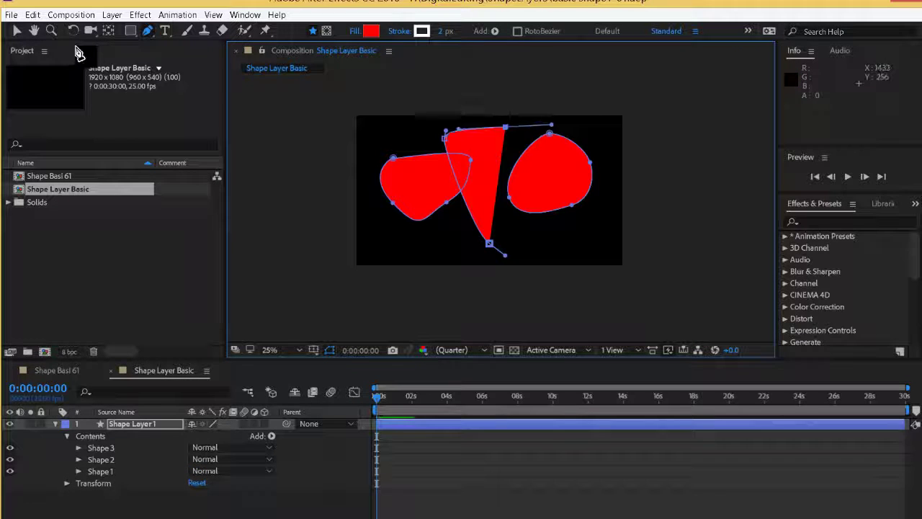
pyautogui.moveTo(575, 224); pyautogui.dragTo(578, 236)
pyautogui.click(489, 243)
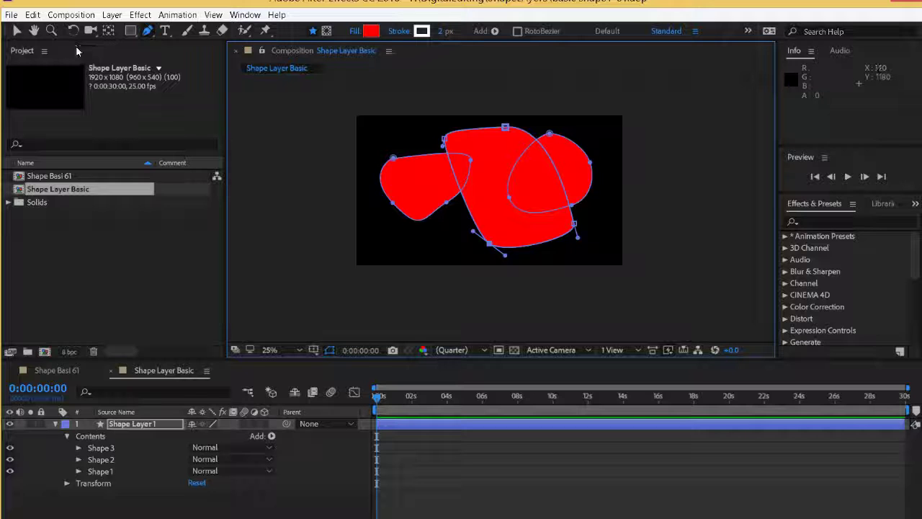
# - Delete Shape 3 and Shape 2 from the contents of Shape Layer 1
pyautogui.click(100, 447)
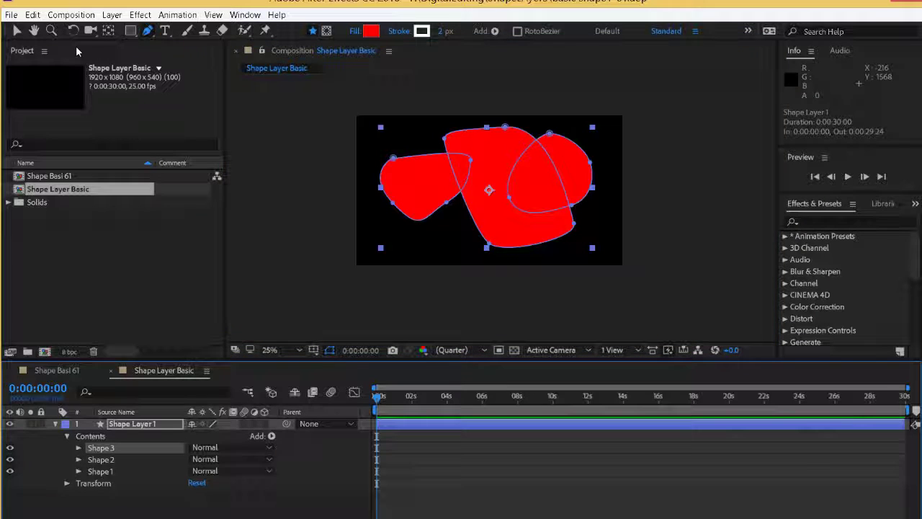
pyautogui.click(90, 435)
pyautogui.press('Down')
pyautogui.press('Delete')
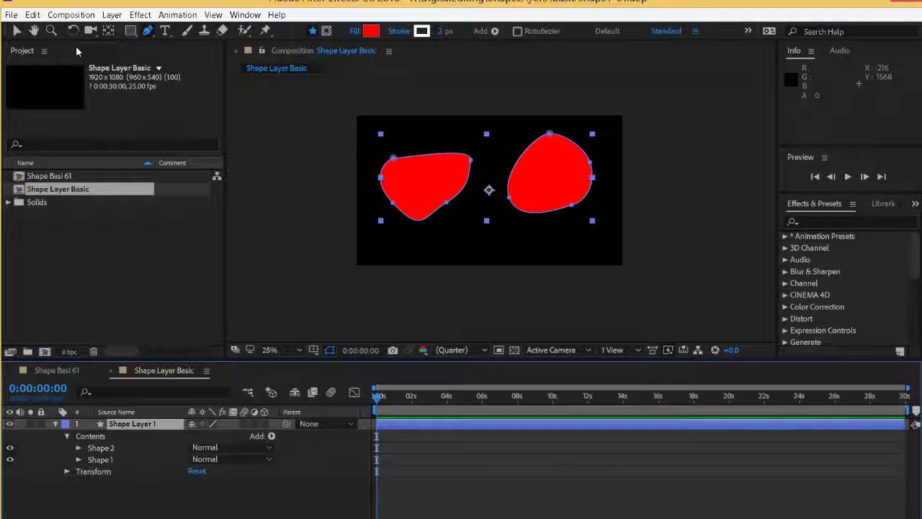
pyautogui.press('Down')
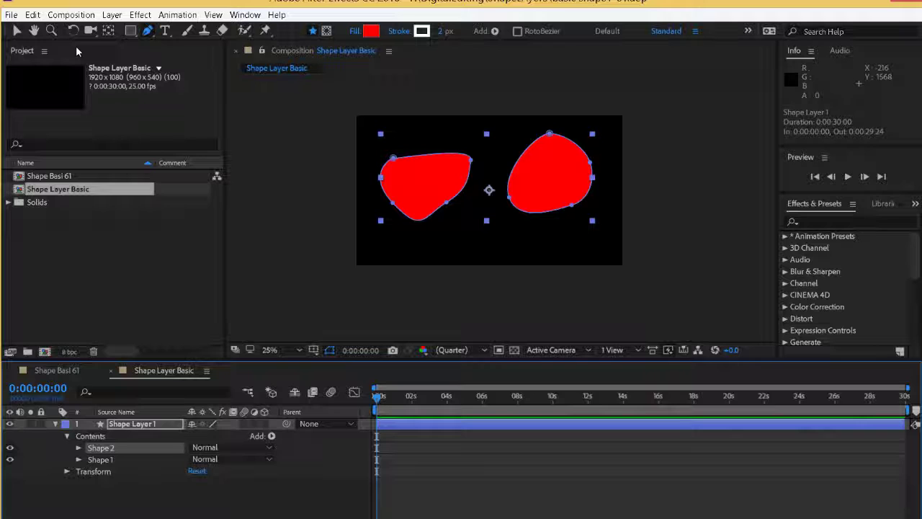
pyautogui.press('Delete')
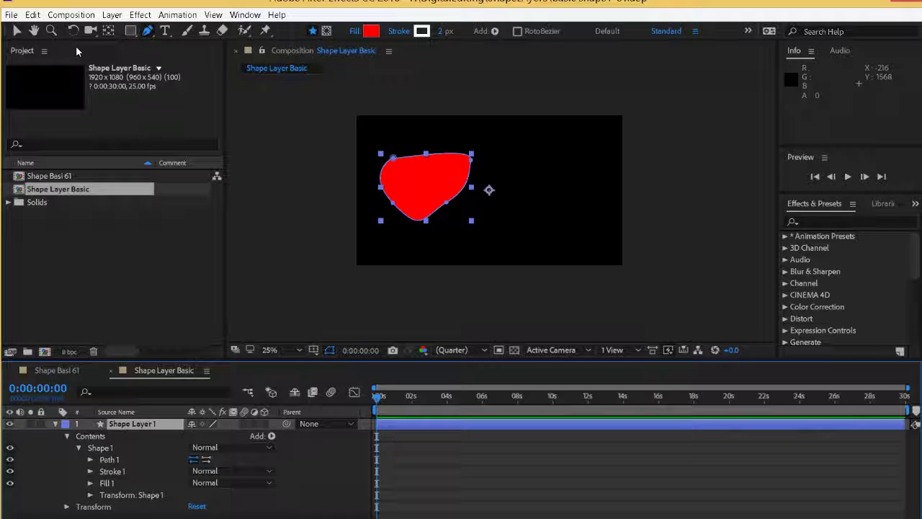
# - Examine Shape 1's path, stroke and fill groups and its own transform properties
pyautogui.click(101, 448)
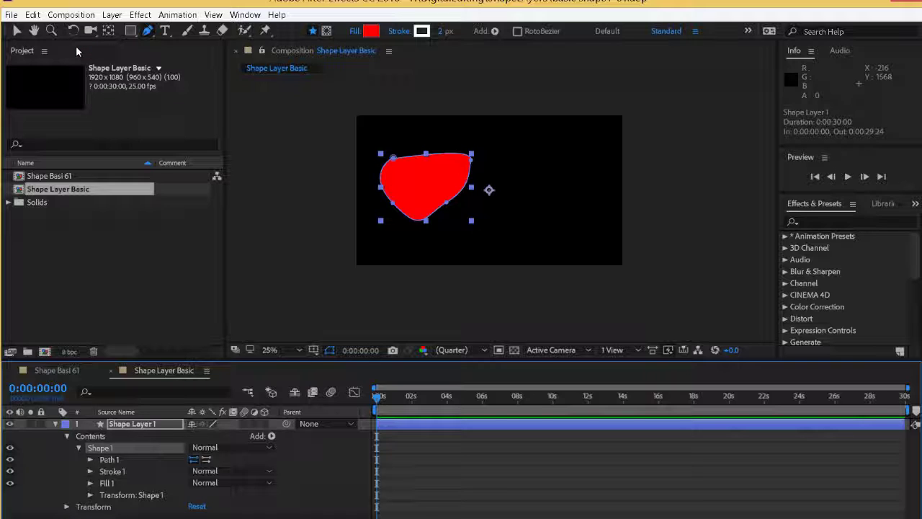
pyautogui.press('Up')
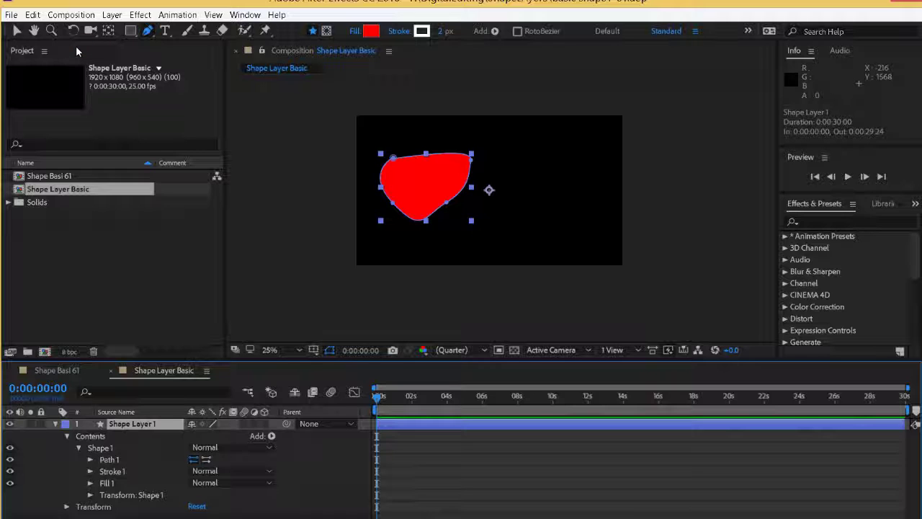
pyautogui.press('Down')
pyautogui.click(90, 495)
pyautogui.scroll(-2, 90, 495)
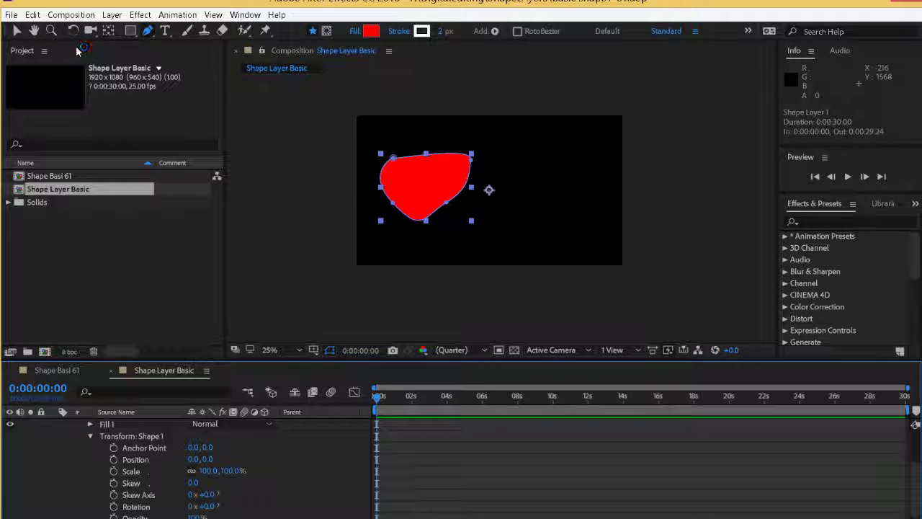
pyautogui.scroll(2, 144, 468)
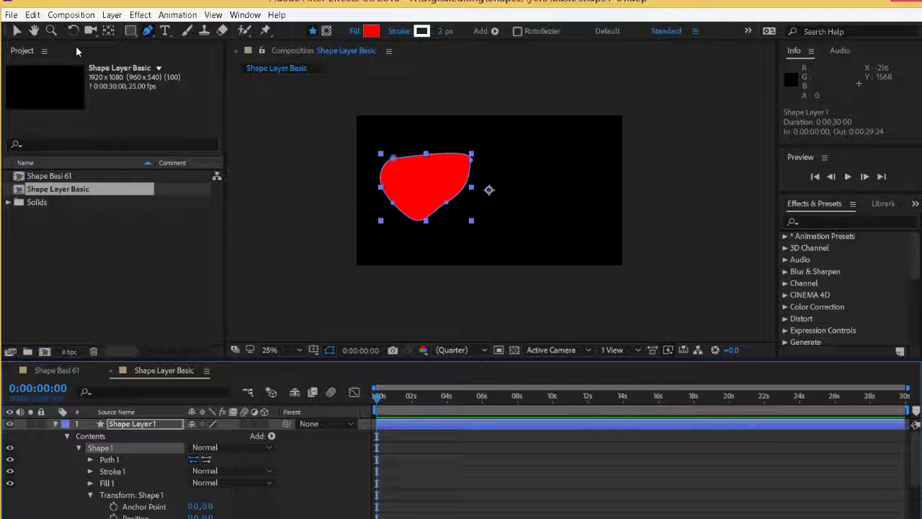
pyautogui.press('Left')
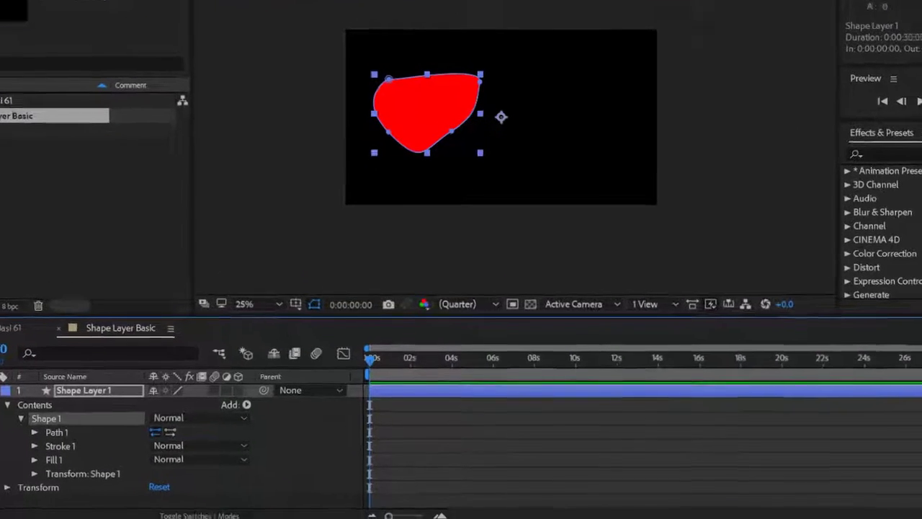
# - Open Shape 1's name for editing, leave it as is, and delete the contents of Shape Layer 1
pyautogui.press('Return')
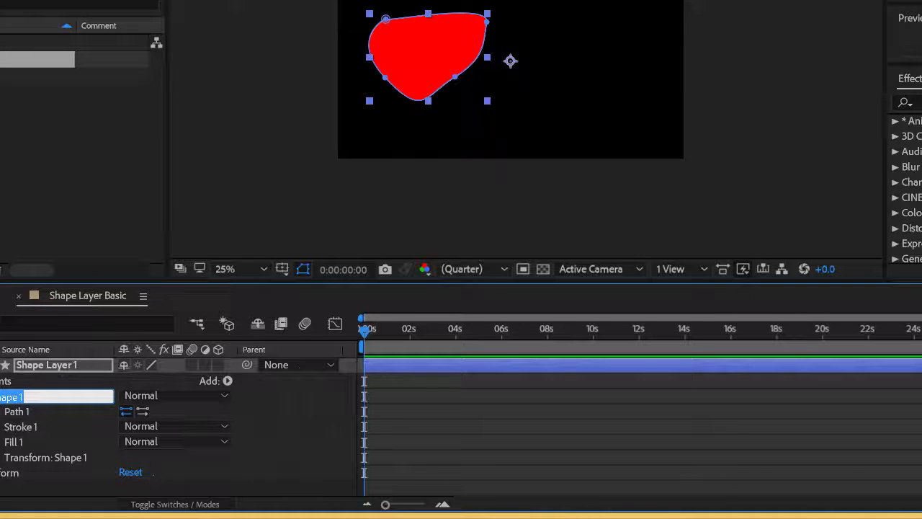
pyautogui.press('Return')
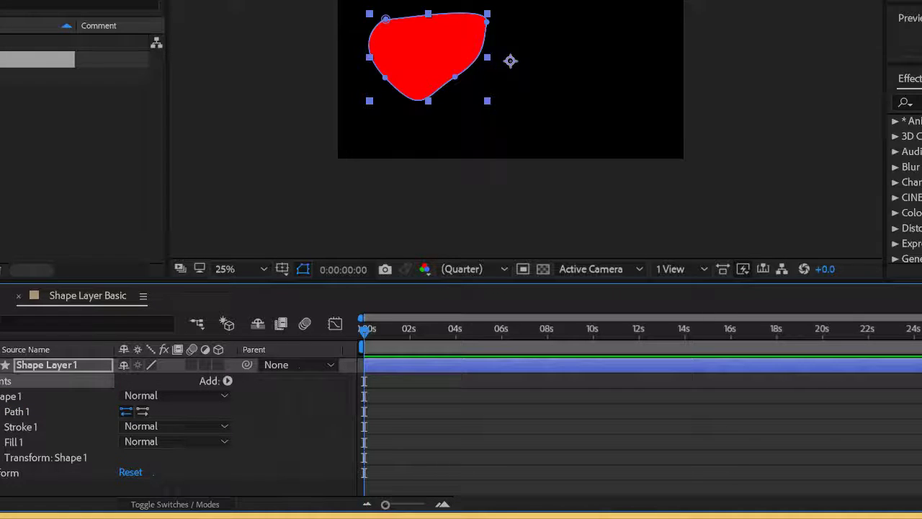
pyautogui.press('Delete')
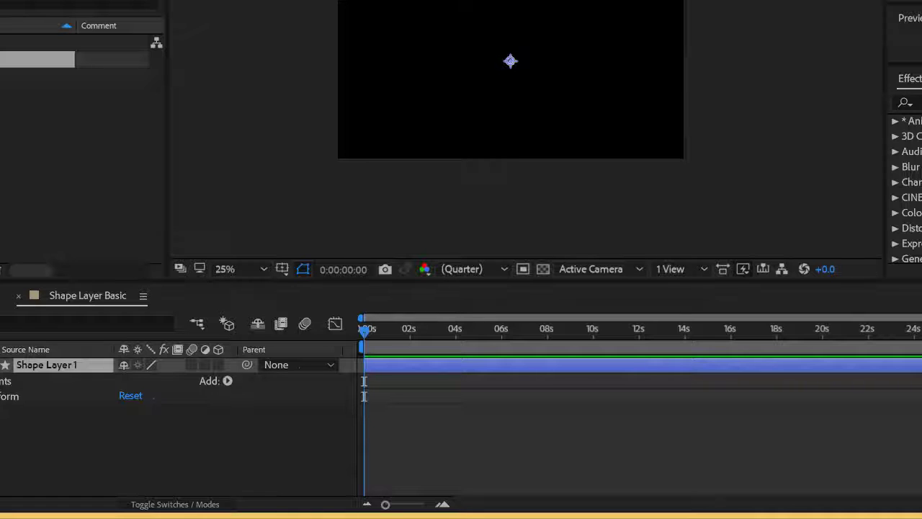
# - At 0:00:01:01, draw a red rectangle about 1420 × 244 px across the composition's upper part and expand its properties
pyautogui.moveTo(364, 331); pyautogui.dragTo(387, 328)
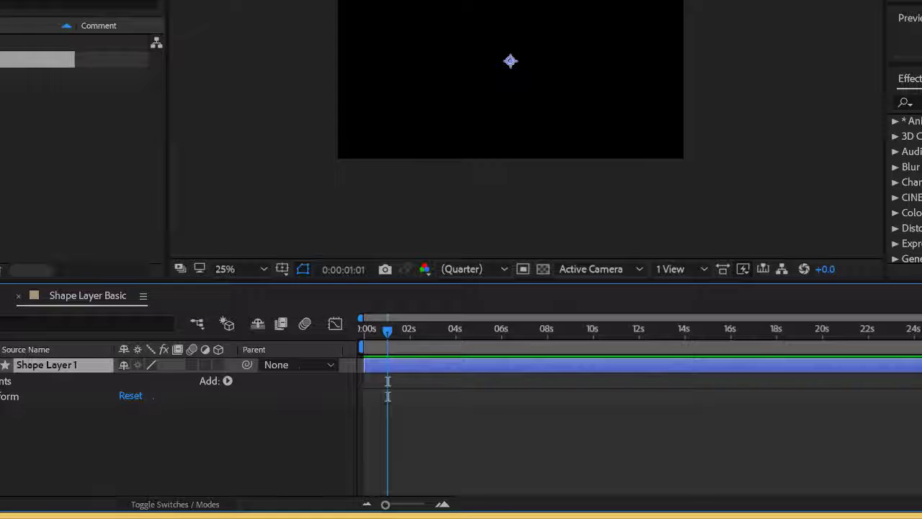
pyautogui.moveTo(389, 0); pyautogui.dragTo(644, 34)
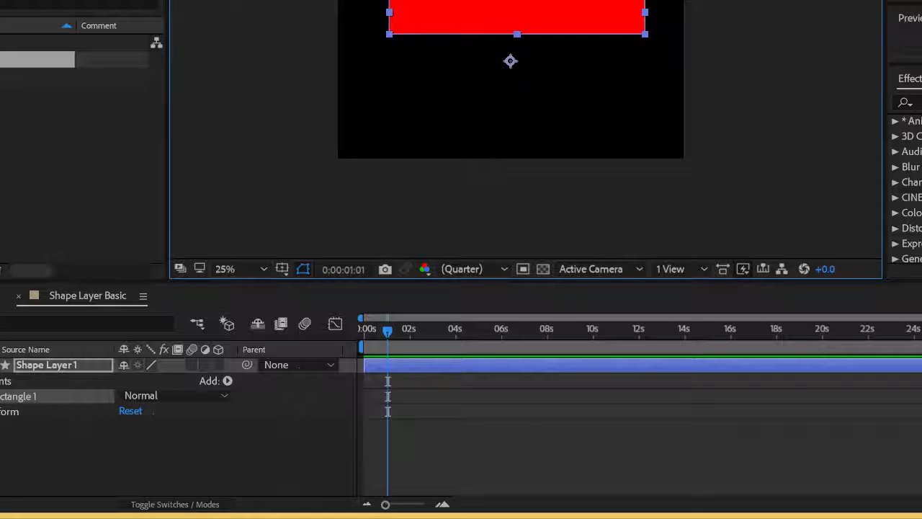
pyautogui.click(1, 396)
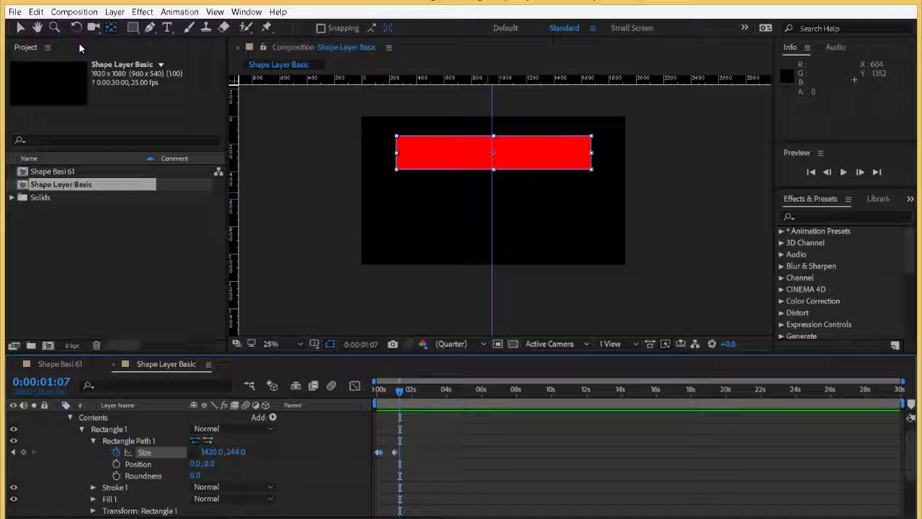
# - Return to 0:00:00:00 and delete the rectangle's Size keyframes at the start of the timeline
pyautogui.press('pageup')
pyautogui.press('pageup')
pyautogui.press('pageup')
pyautogui.press('pageup')
pyautogui.press('pageup')
pyautogui.press('pageup')
pyautogui.press('pageup')
pyautogui.press('pageup')
pyautogui.press('pageup')
pyautogui.press('pageup')
pyautogui.press('pageup')
pyautogui.press('pageup')
pyautogui.press('pageup')
pyautogui.press('pageup')
pyautogui.press('pageup')
pyautogui.press('pageup')
pyautogui.press('pageup')
pyautogui.press('pageup')
pyautogui.press('pageup')
pyautogui.press('pageup')
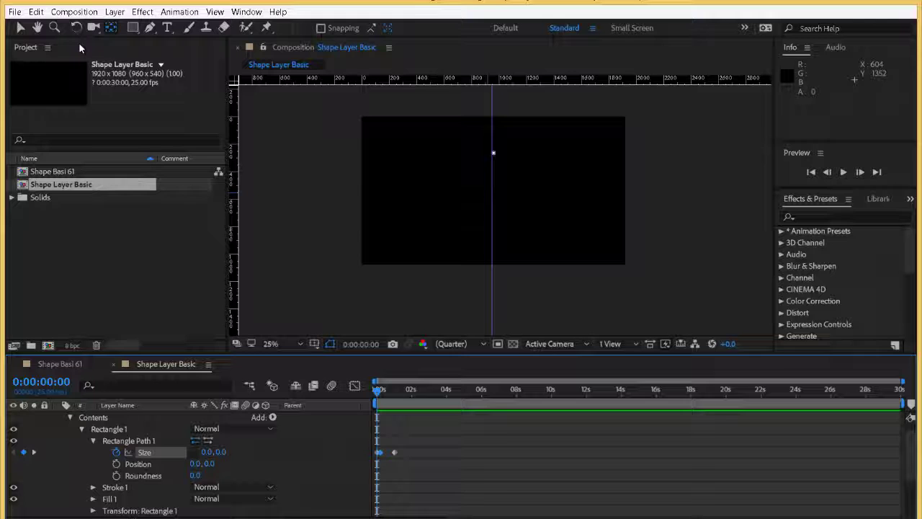
pyautogui.press('Delete')
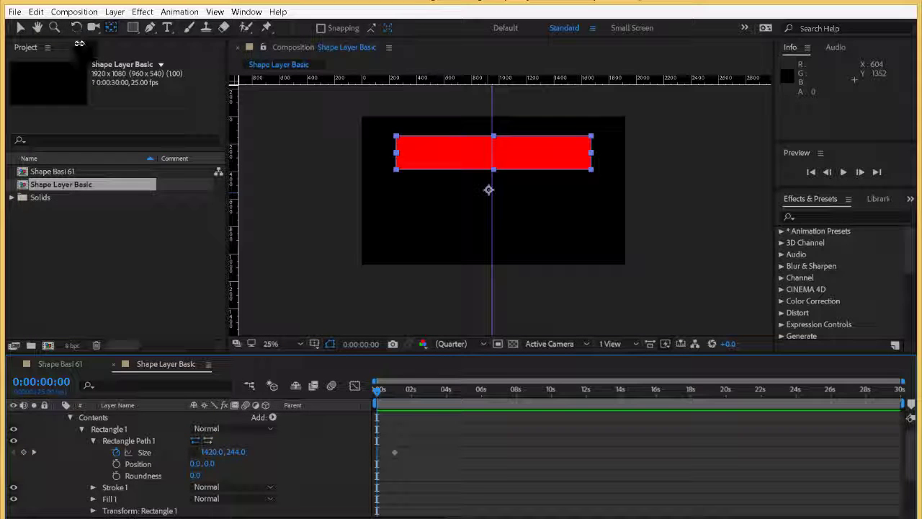
# - Step the current time to the Size keyframe at 0:00:01:01 and review Rectangle Path 1's properties
pyautogui.press('pagedown')
pyautogui.press('pagedown')
pyautogui.press('pagedown')
pyautogui.press('pagedown')
pyautogui.press('pagedown')
pyautogui.press('pagedown')
pyautogui.press('pagedown')
pyautogui.press('pagedown')
pyautogui.press('pagedown')
pyautogui.press('pagedown')
pyautogui.press('pagedown')
pyautogui.press('pagedown')
pyautogui.press('pagedown')
pyautogui.press('pagedown')
pyautogui.press('pagedown')
pyautogui.press('pagedown')
pyautogui.press('pagedown')
pyautogui.press('pagedown')
pyautogui.press('pagedown')
pyautogui.press('pagedown')
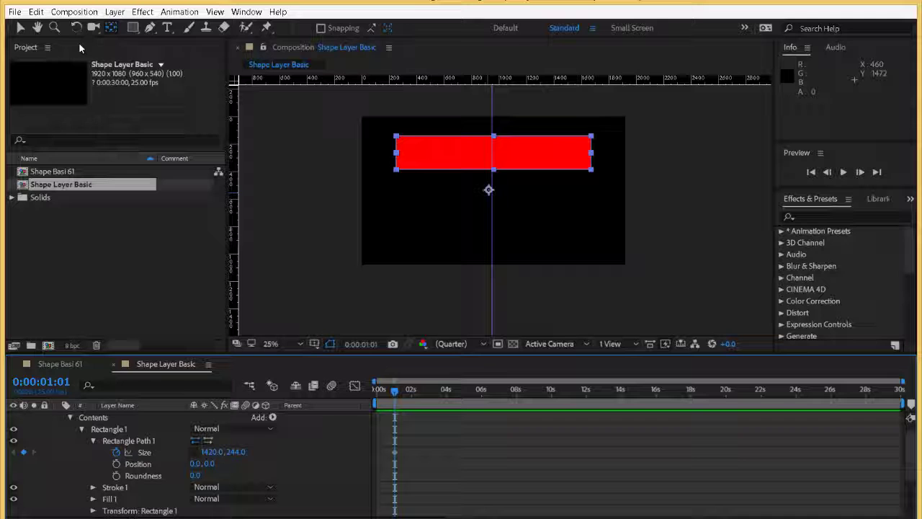
pyautogui.click(93, 440)
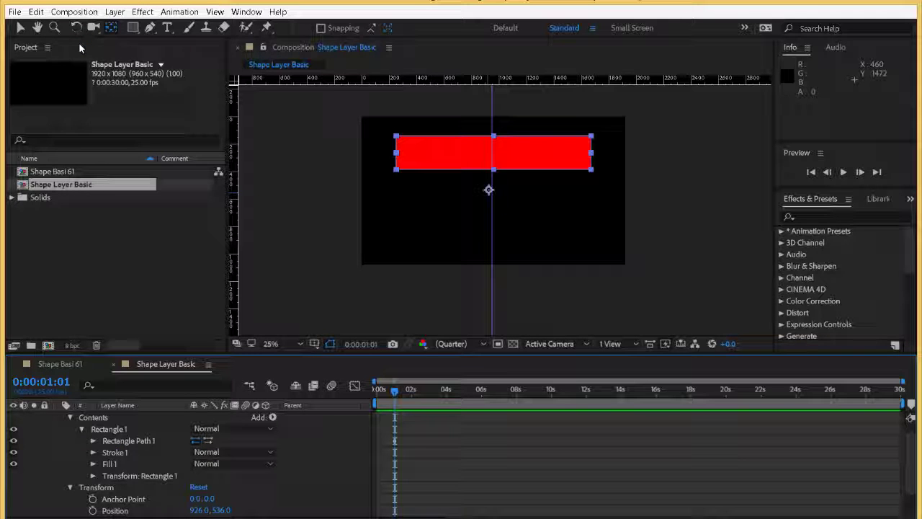
pyautogui.click(93, 441)
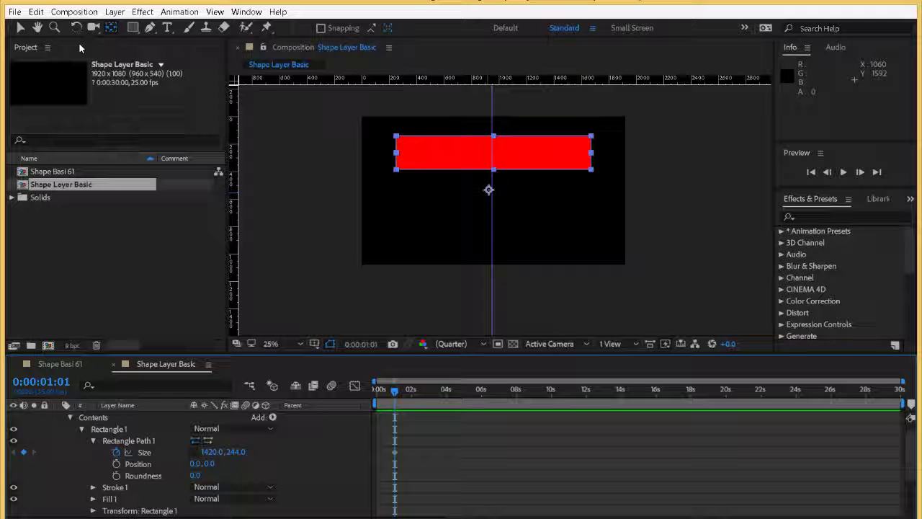
# - At 0:00:00:00, set Rectangle Path 1's Size to 0, 0 to create the starting keyframe
pyautogui.moveTo(394, 391); pyautogui.dragTo(376, 390)
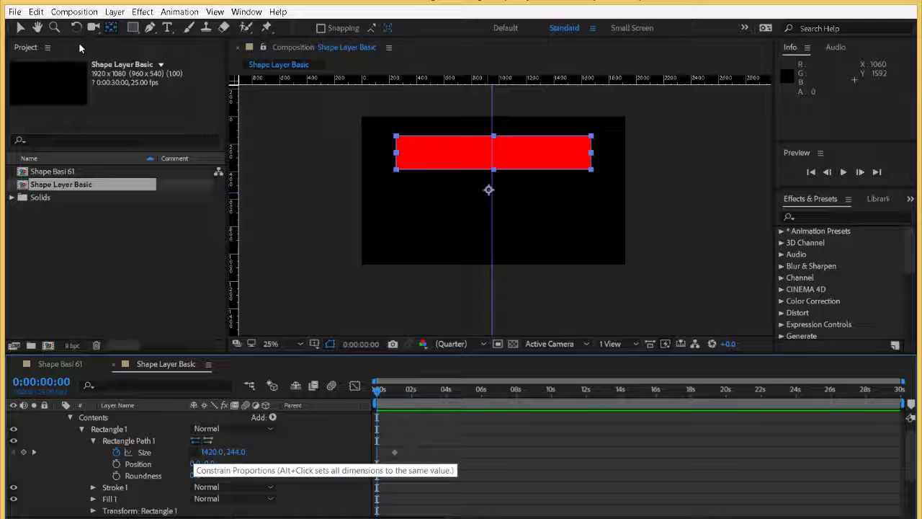
pyautogui.click(213, 452)
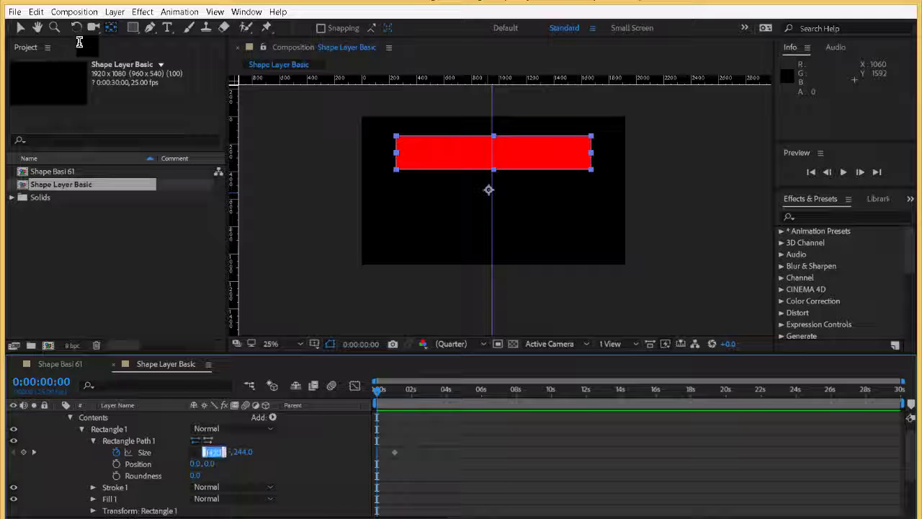
pyautogui.write('0')
pyautogui.press('Return')
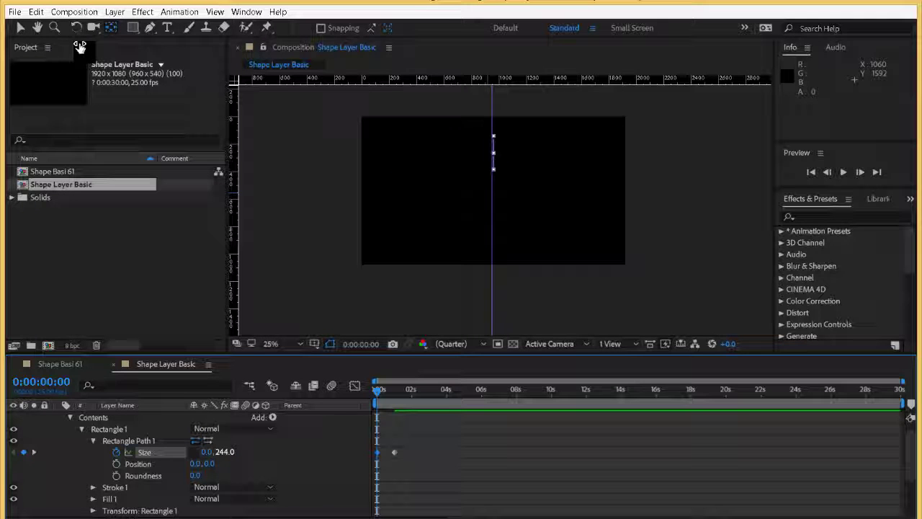
pyautogui.press('Tab')
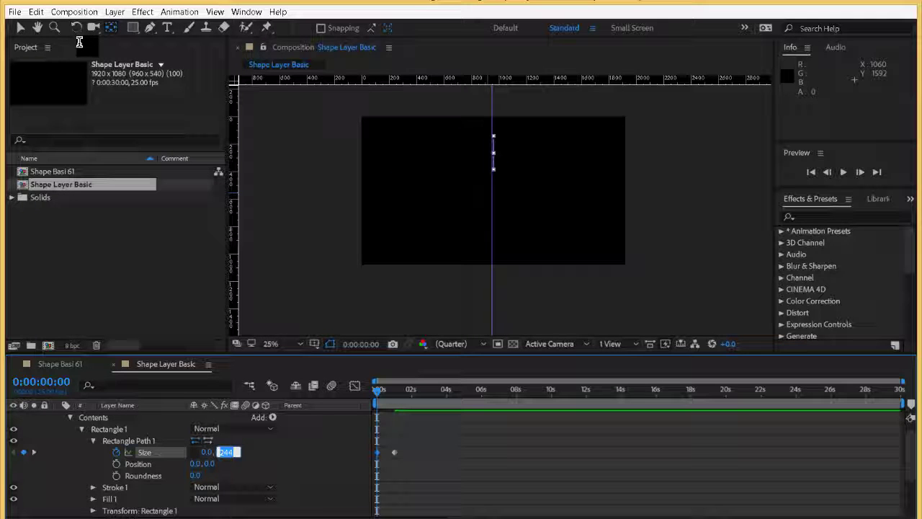
pyautogui.write('0')
pyautogui.press('Return')
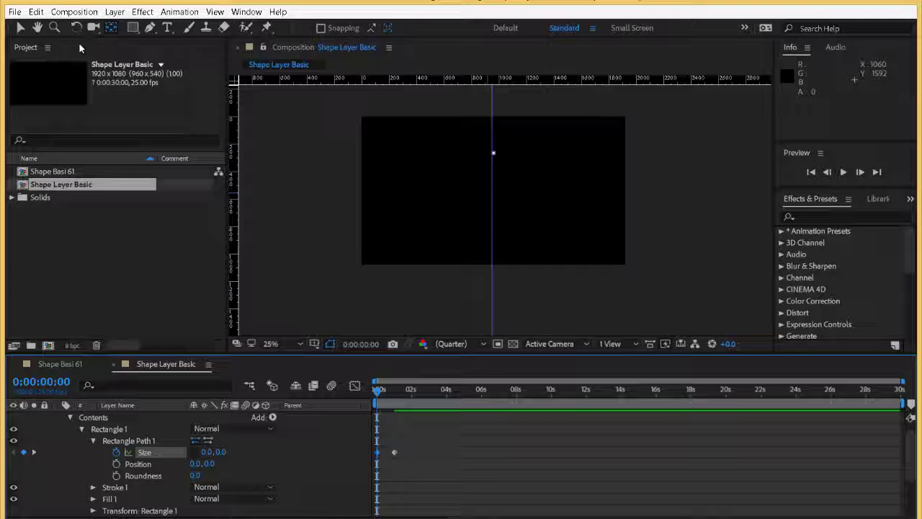
# - Preview the rectangle growing from zero to full size and return to 0:00:00:00
pyautogui.press('space')
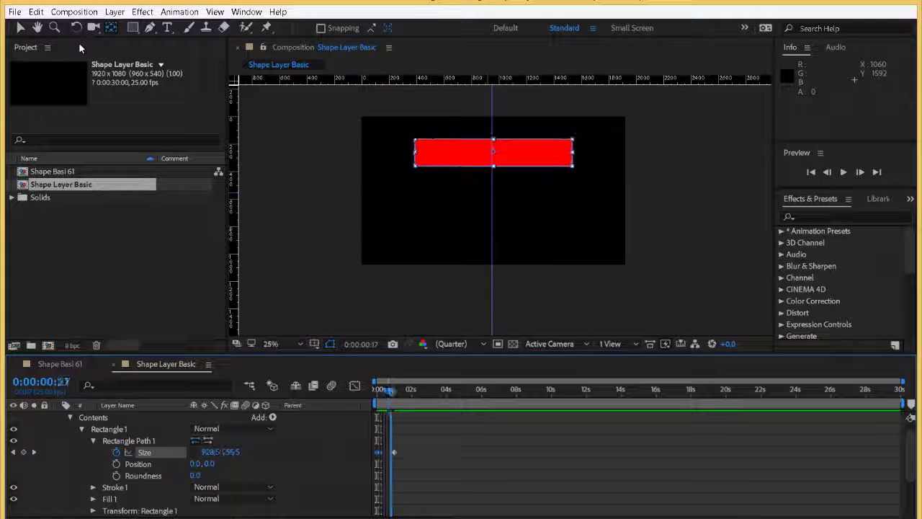
pyautogui.press('space')
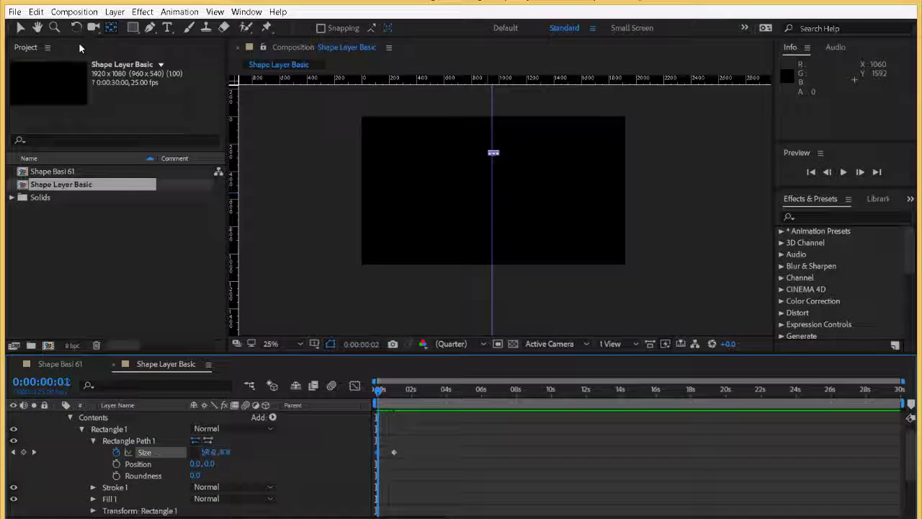
pyautogui.press('Home')
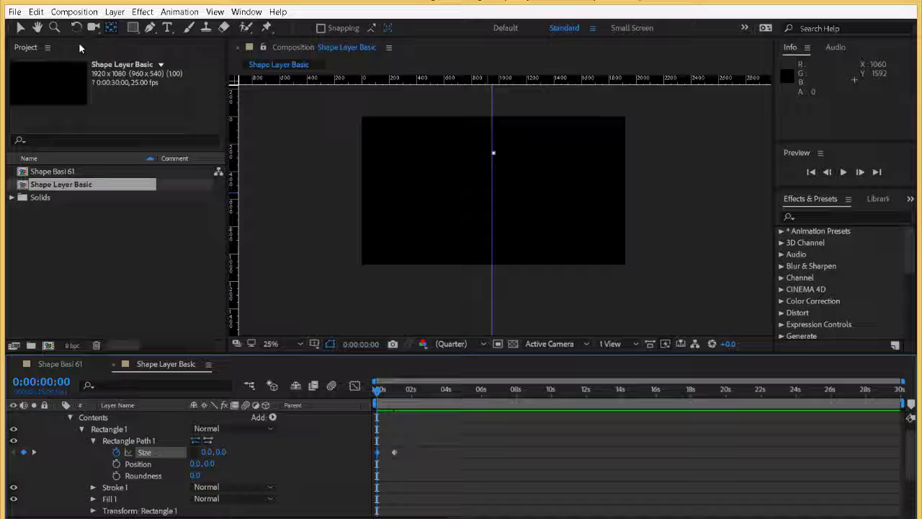
# - At 0:00:00:05, set the rectangle's Size to 0 width and 244 height
pyautogui.press('space')
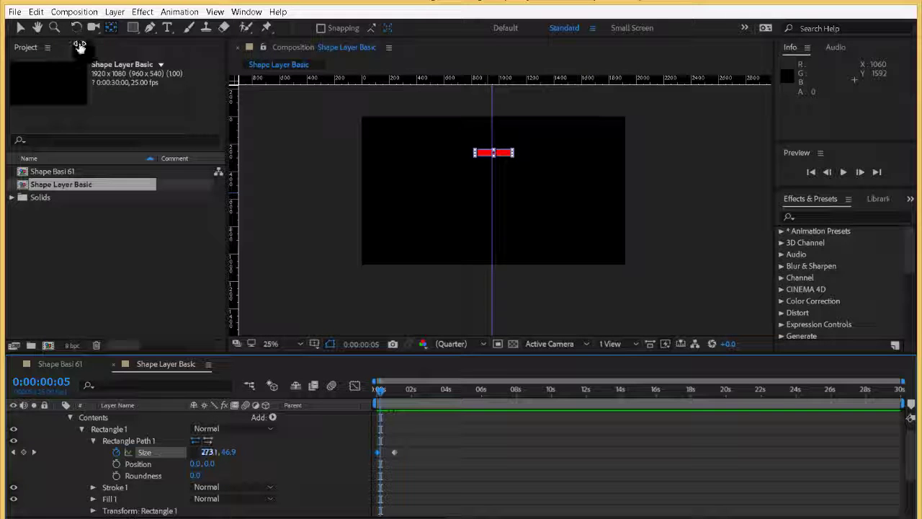
pyautogui.write('0')
pyautogui.press('Return')
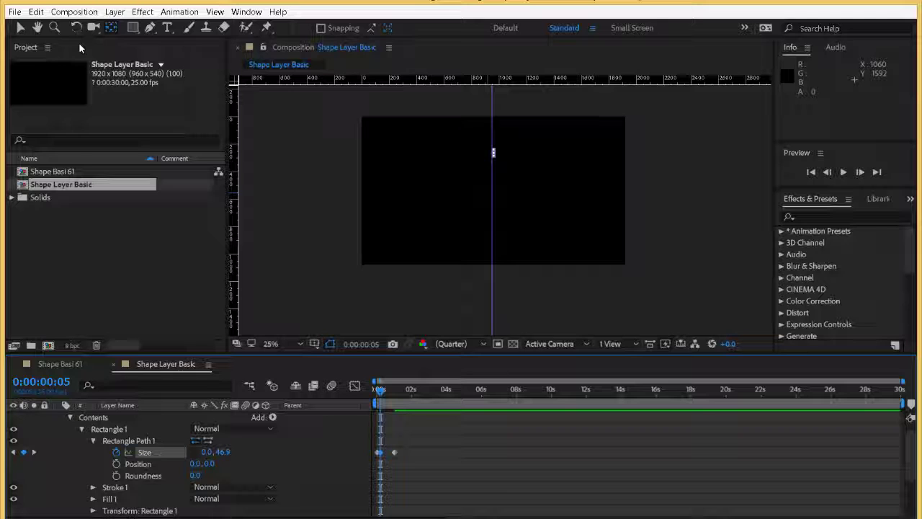
pyautogui.moveTo(225, 452); pyautogui.dragTo(263, 451)
pyautogui.click(225, 451)
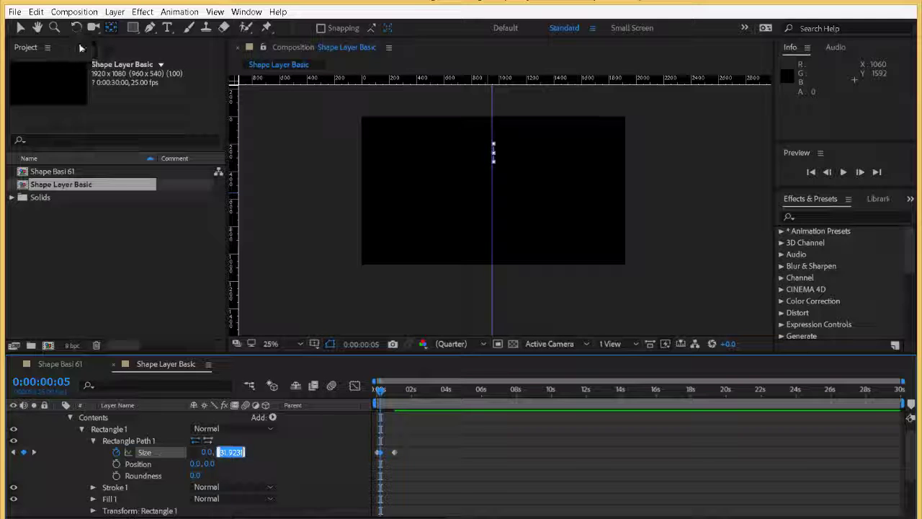
pyautogui.write('244')
pyautogui.press('Return')
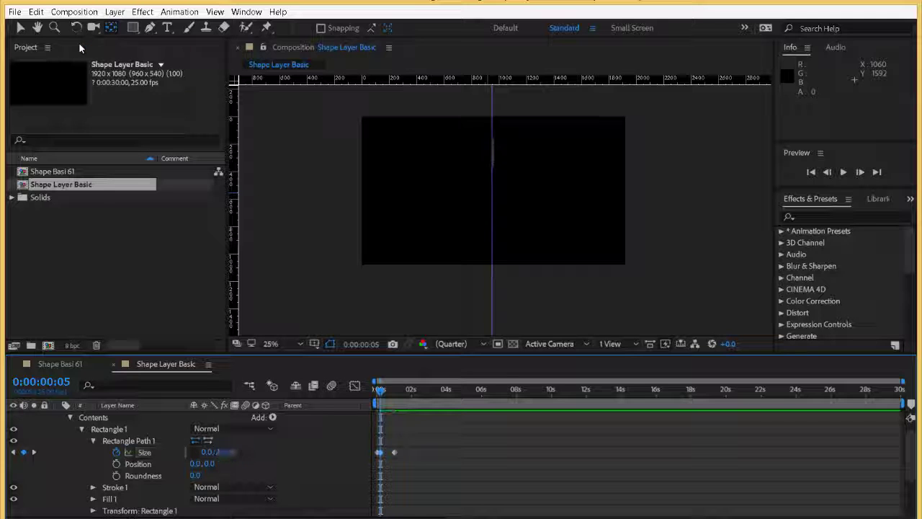
# - Play the two-stage Size animation from the start and step through its first frames to 0:00:00:04
pyautogui.press('Home')
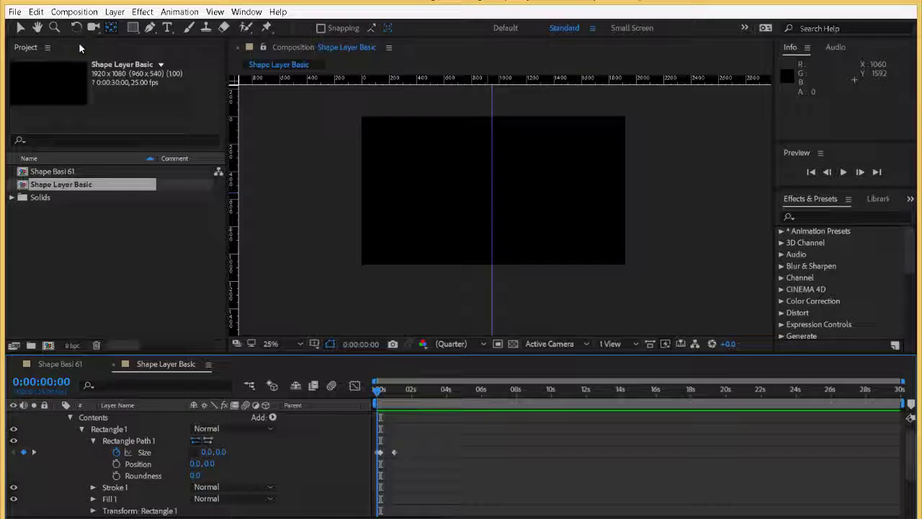
pyautogui.press('space')
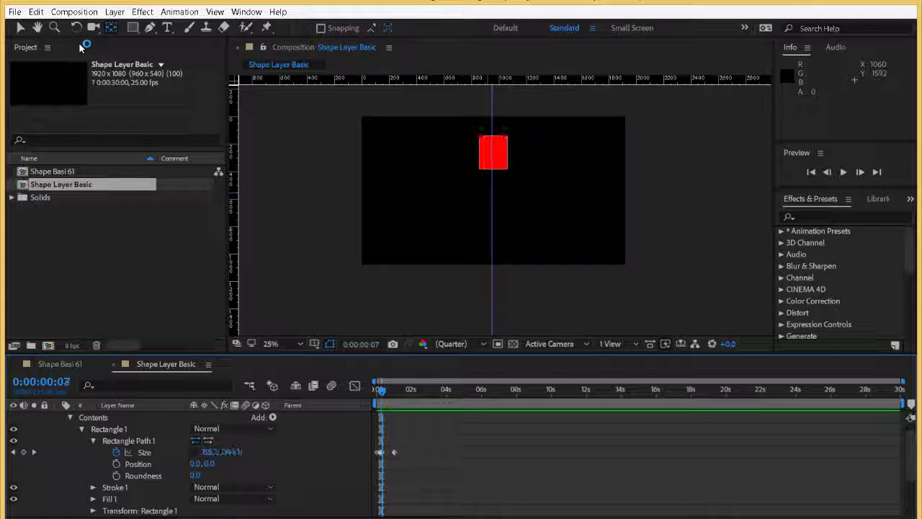
pyautogui.press('space')
pyautogui.press('pagedown')
pyautogui.press('pagedown')
pyautogui.press('pagedown')
pyautogui.press('pagedown')
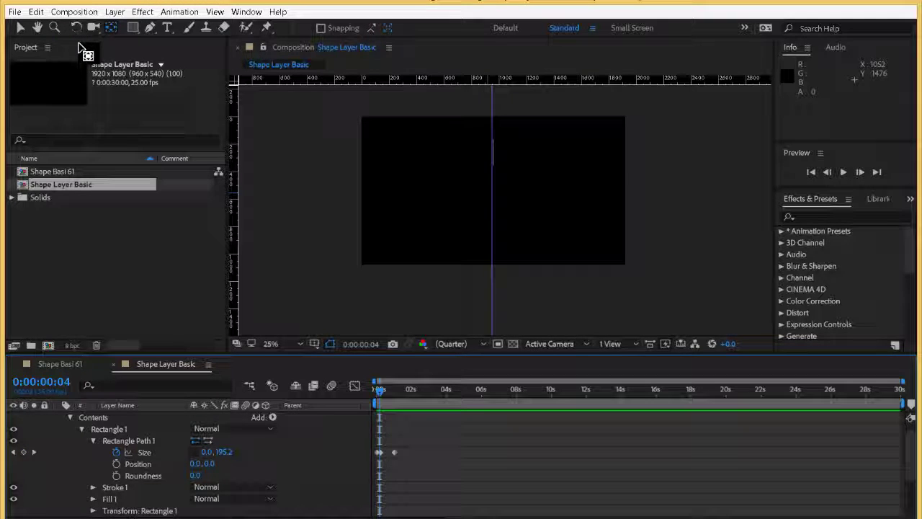
# - Switch to the Selection tool and remove the vertical guide from the composition view
pyautogui.click(20, 27)
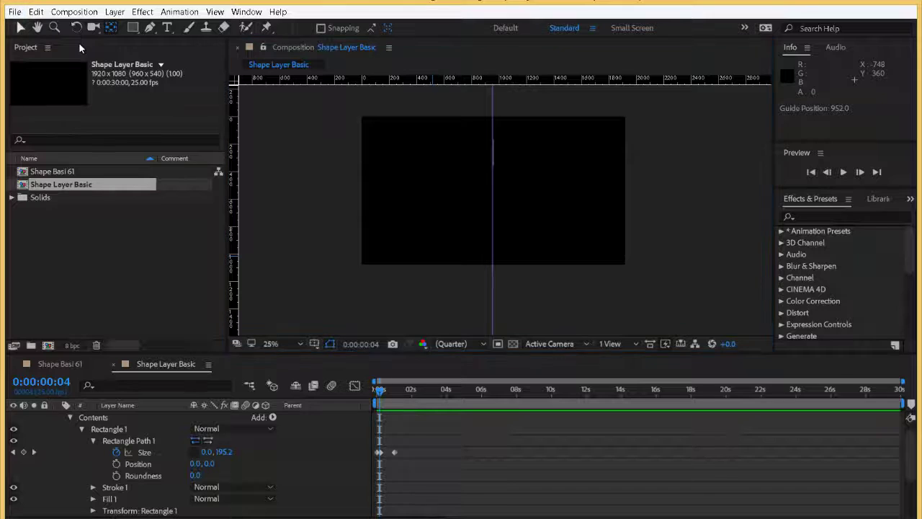
pyautogui.moveTo(493, 256); pyautogui.dragTo(231, 301)
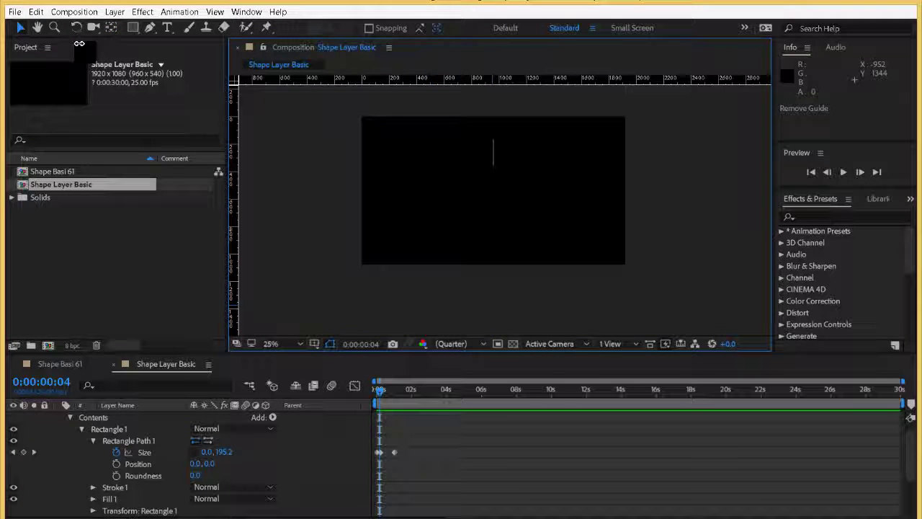
pyautogui.press('space')
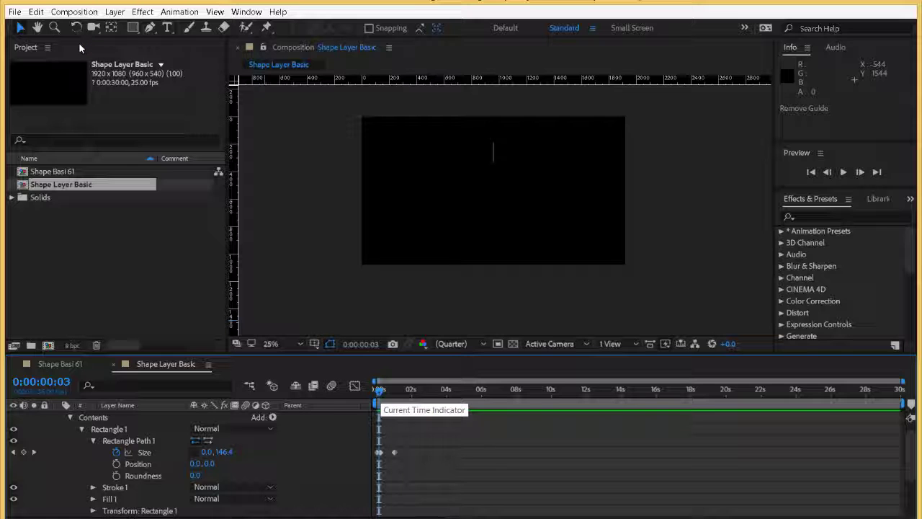
# - Scrub the Size animation past its full-size keyframe and bring the current time to 0:00:03:21
pyautogui.moveTo(379, 391); pyautogui.dragTo(396, 391)
pyautogui.press('F10')
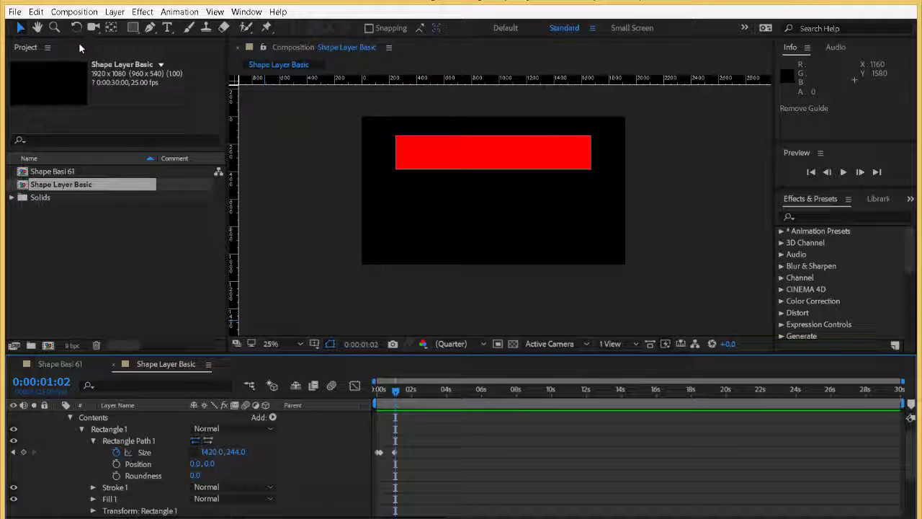
pyautogui.press('space')
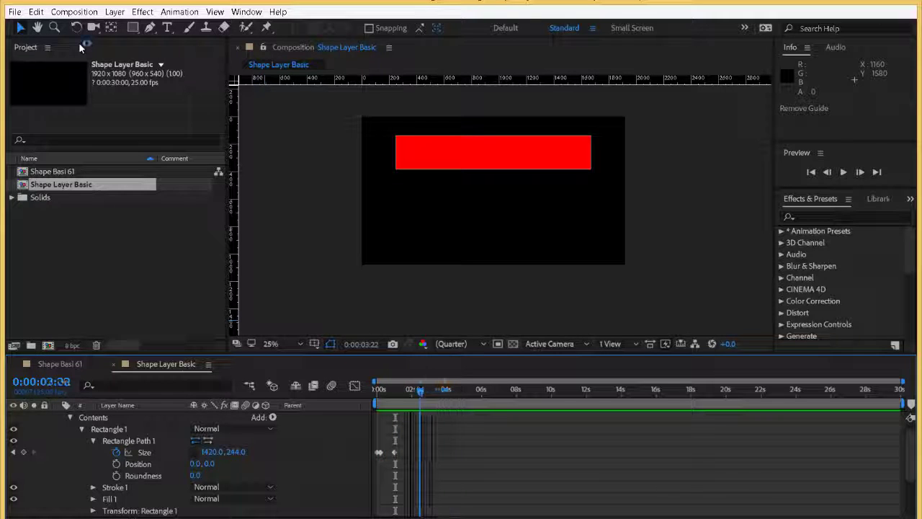
pyautogui.press('space')
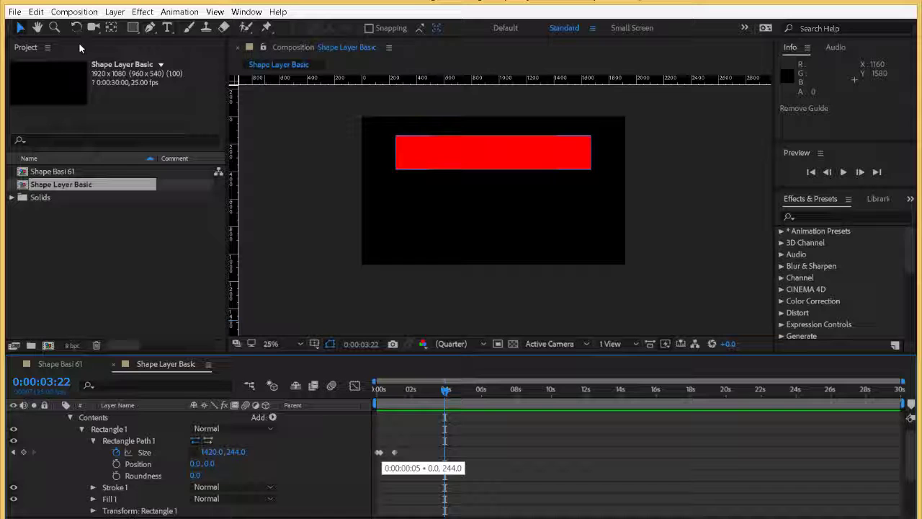
pyautogui.press('space')
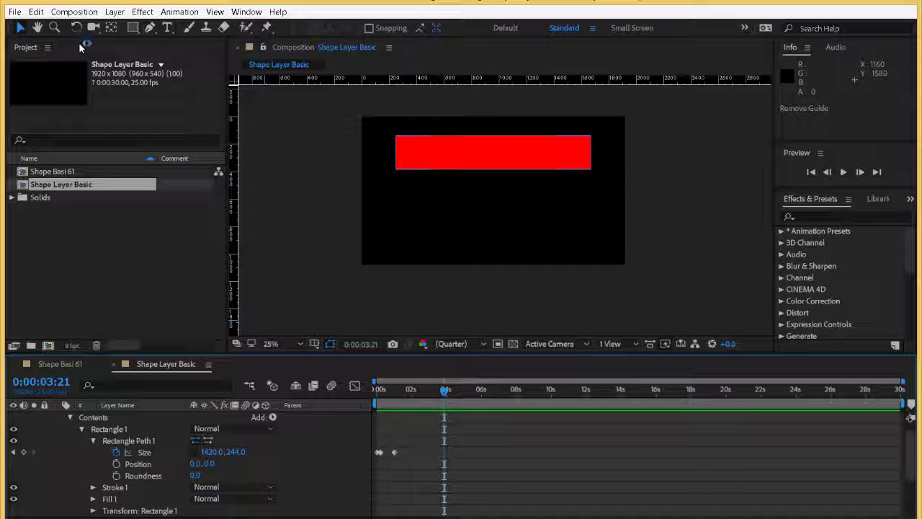
pyautogui.click(211, 452)
pyautogui.write('1620')
pyautogui.press('Tab')
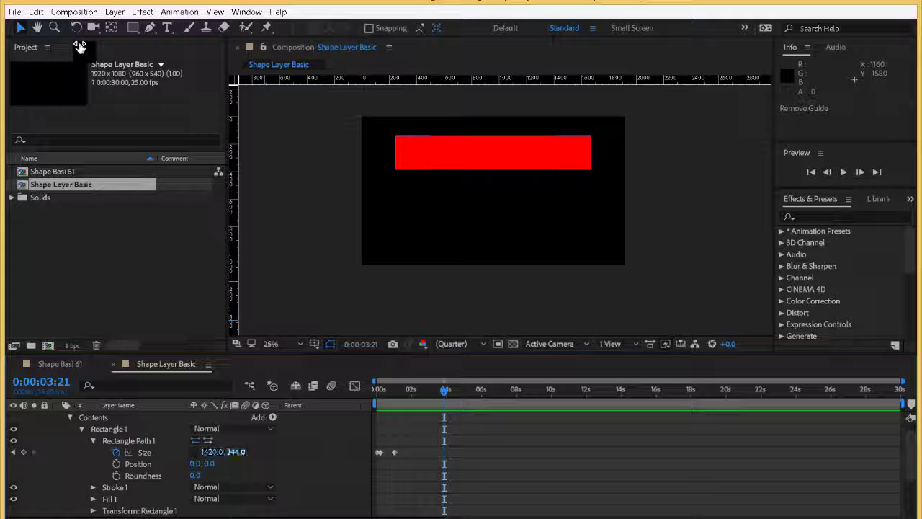
pyautogui.press('Escape')
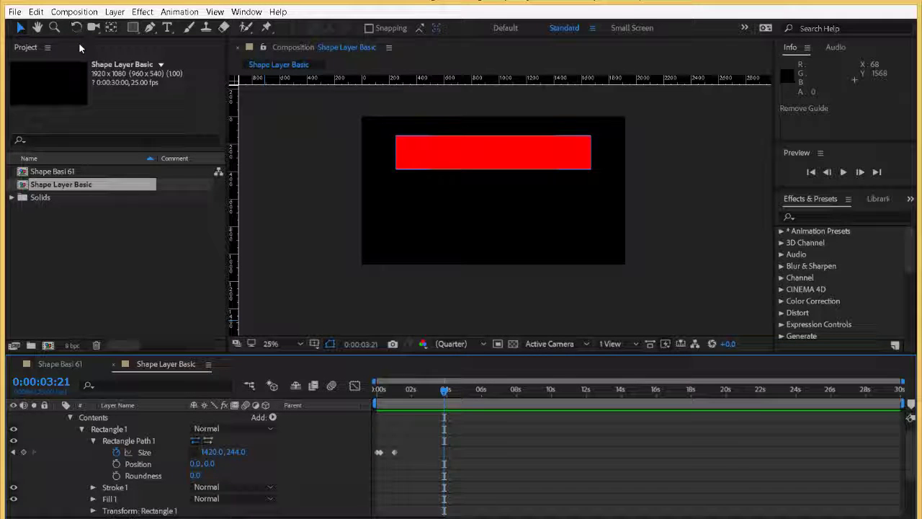
# - Move to 0:00:03:23 and add a Size keyframe that holds the rectangle's current dimensions
pyautogui.press('space')
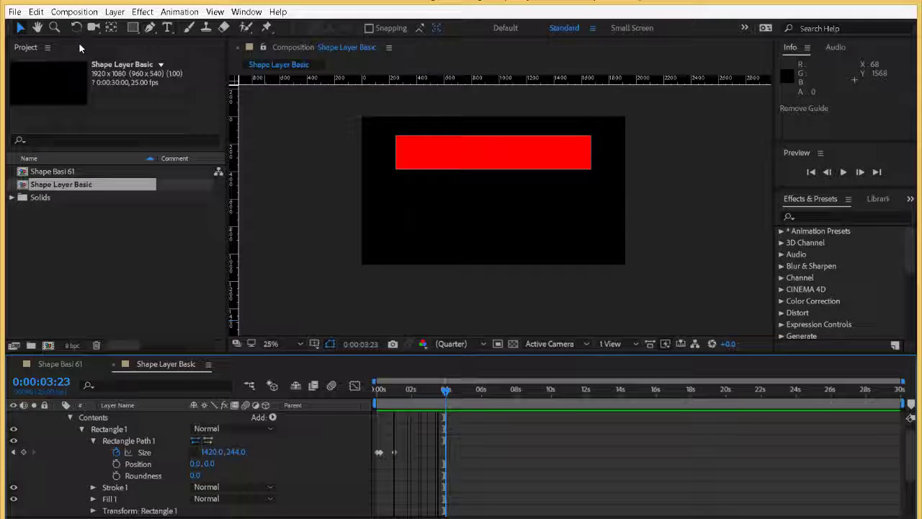
pyautogui.press('space')
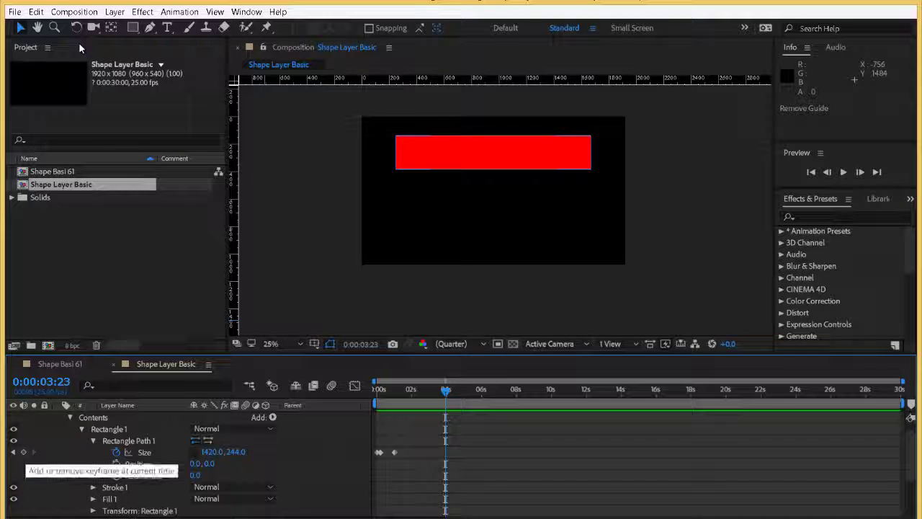
pyautogui.click(24, 452)
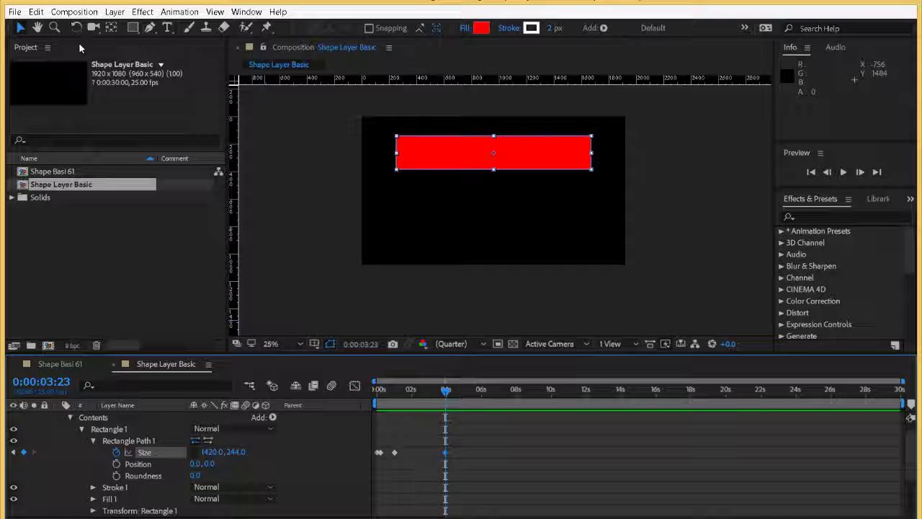
# - Copy the Size keyframe at 0:00:00:05 and paste it at 0:00:04:11
pyautogui.press('space')
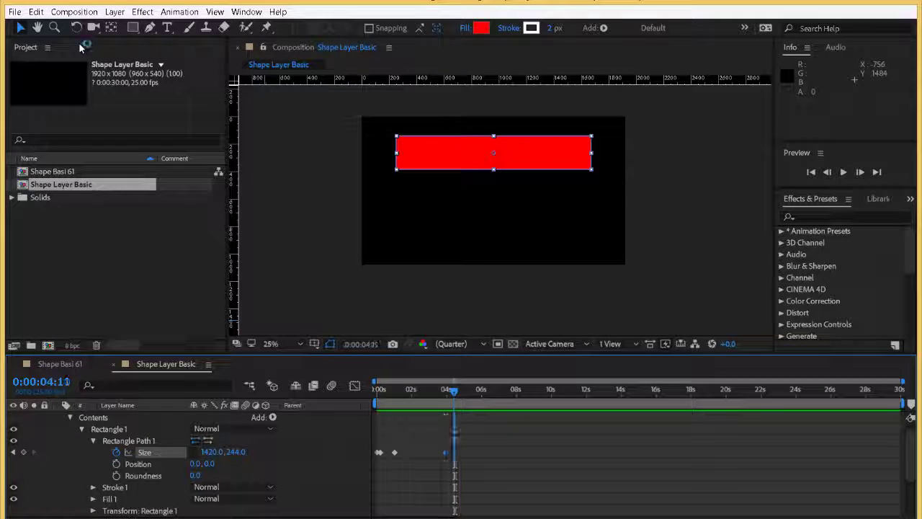
pyautogui.click(380, 452)
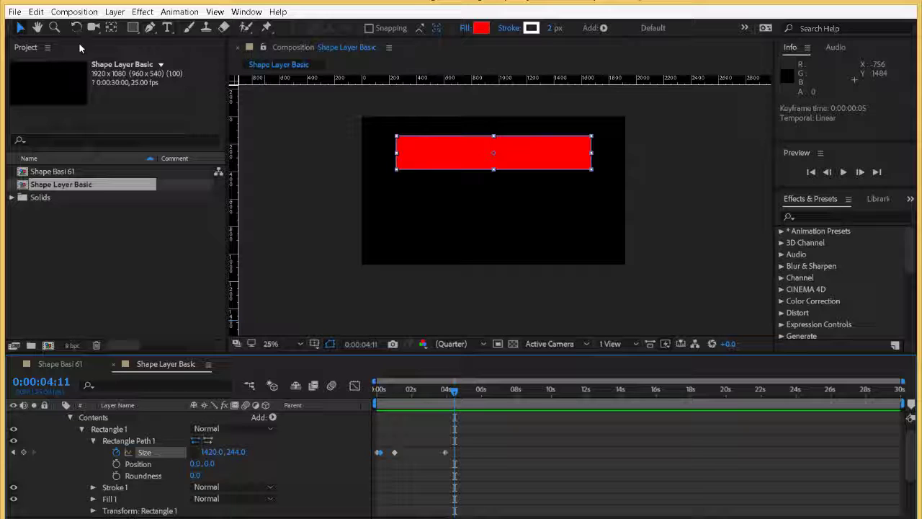
pyautogui.press('space')
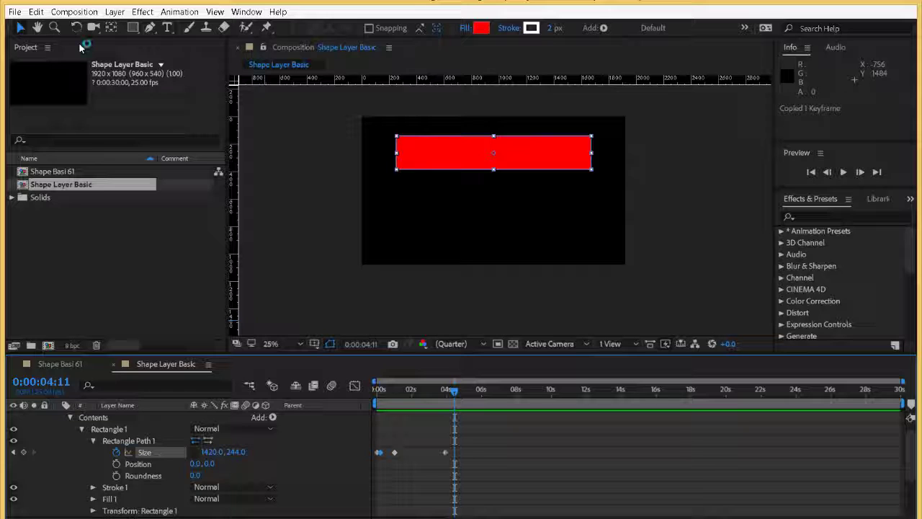
pyautogui.hotkey('ctrl', 'v')
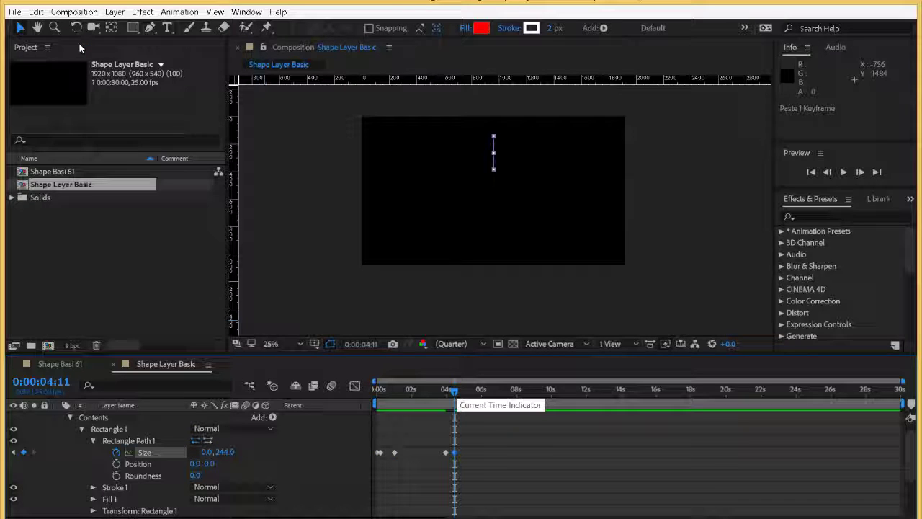
# - Copy the Size keyframe at 0:00:00:00 to 0:00:04:23 and play the whole animation from the start
pyautogui.moveTo(455, 392); pyautogui.dragTo(456, 392)
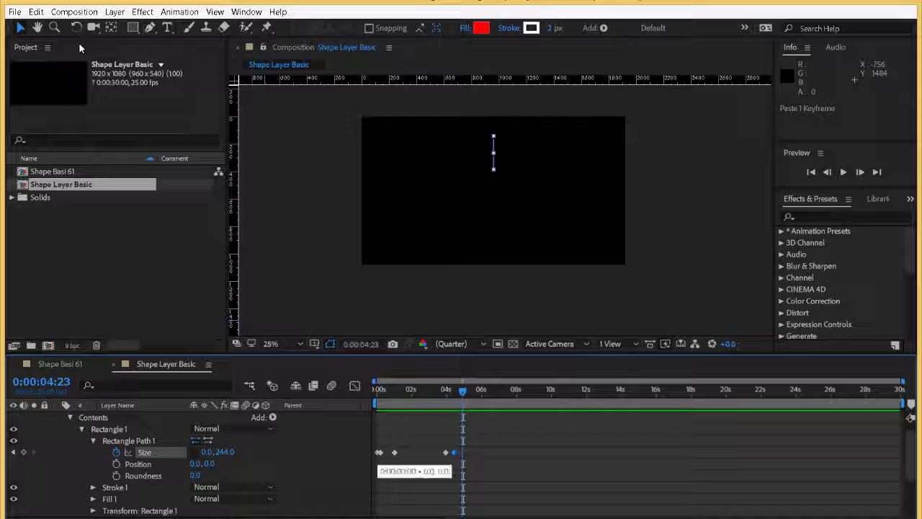
pyautogui.click(377, 452)
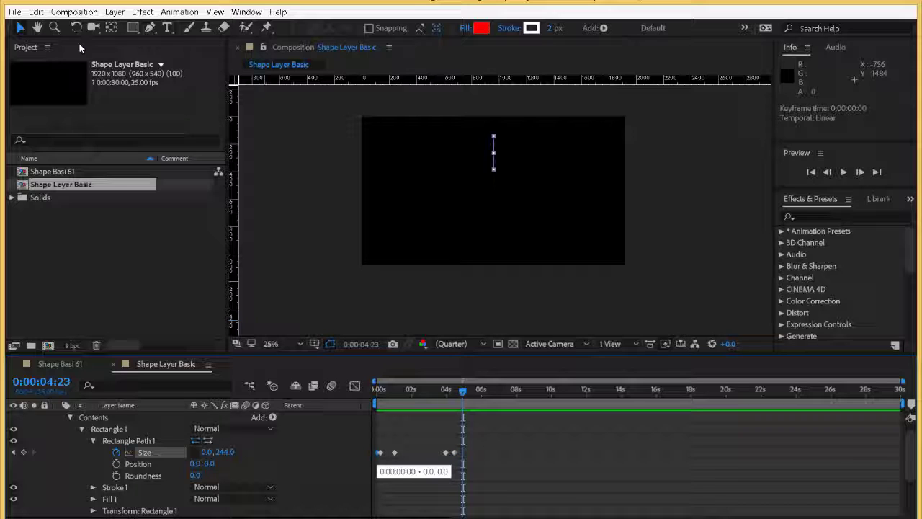
pyautogui.hotkey('ctrl', 'v')
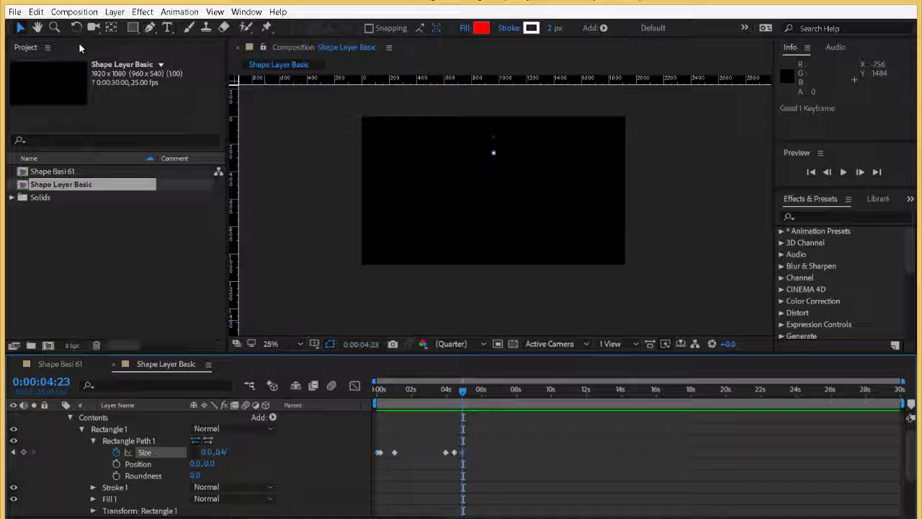
pyautogui.moveTo(463, 390); pyautogui.dragTo(448, 391)
pyautogui.press('space')
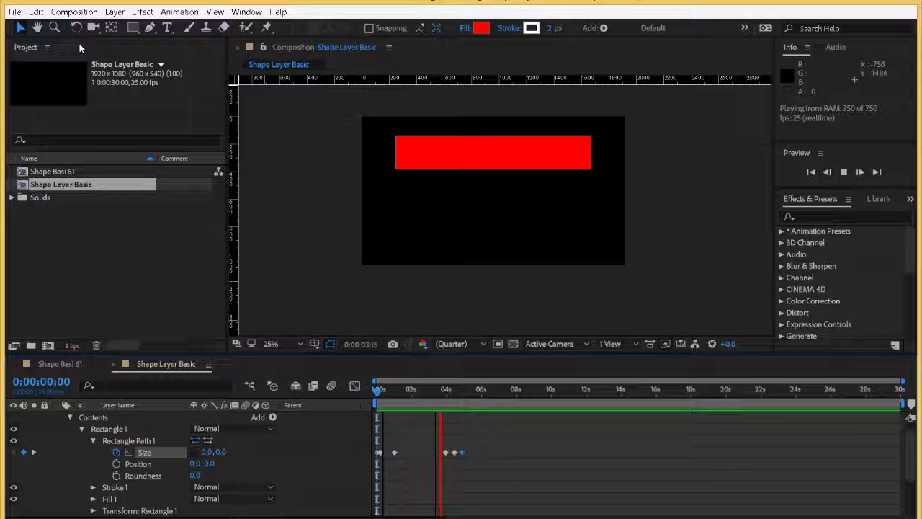
# - Stop the playback of the rectangle's Size animation
pyautogui.press('space')
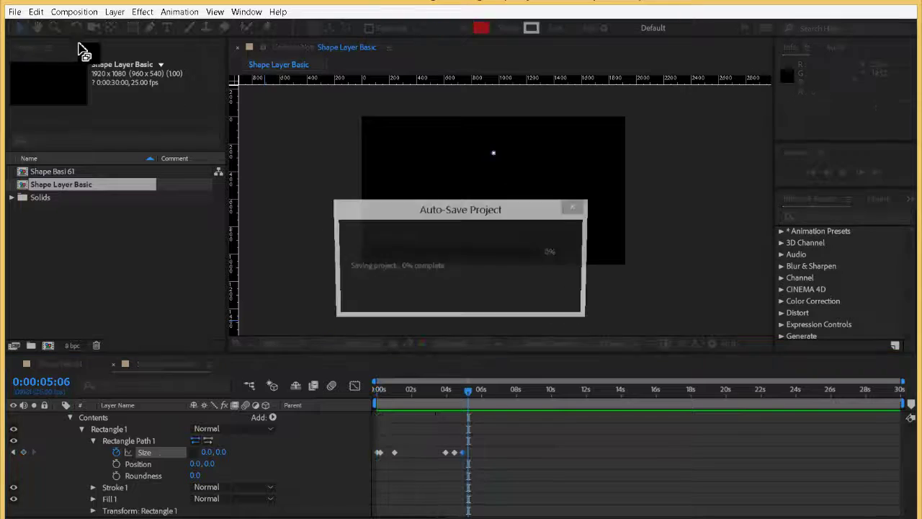
pyautogui.hotkey('alt', 'f')
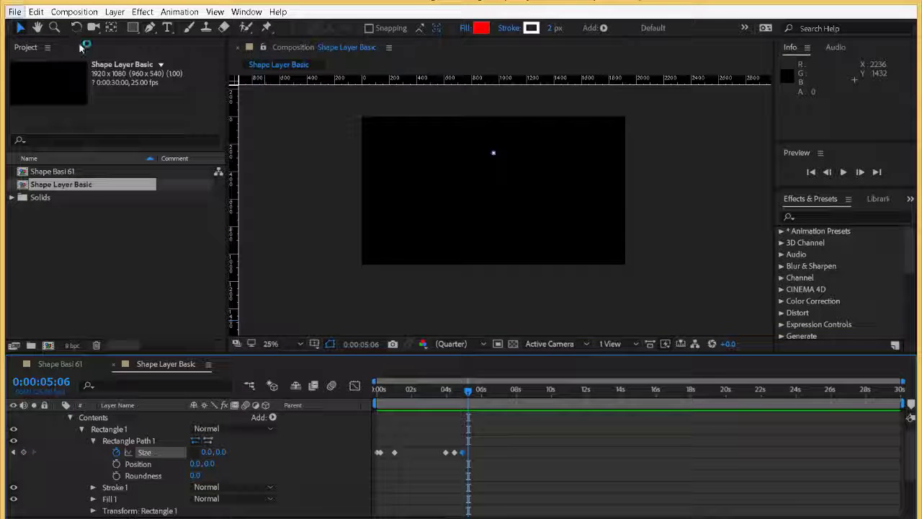
pyautogui.press('Down')
pyautogui.press('Down')
pyautogui.press('Down')
pyautogui.press('Down')
pyautogui.press('Down')
pyautogui.press('Down')
pyautogui.press('Down')
pyautogui.press('Return')
# - Return to 0:00:00:00 and step forward through the rectangle's Size animation to review its growth and hold
pyautogui.press('pageup')
pyautogui.press('pageup')
pyautogui.press('pageup')
pyautogui.press('pageup')
pyautogui.press('pageup')
pyautogui.press('pageup')
pyautogui.press('pageup')
pyautogui.press('pageup')
pyautogui.press('pageup')
pyautogui.press('pageup')
pyautogui.press('pageup')
pyautogui.press('pageup')
pyautogui.press('pageup')
pyautogui.press('pageup')
pyautogui.press('pageup')
pyautogui.press('pageup')
pyautogui.press('pageup')
pyautogui.press('pageup')
pyautogui.press('pageup')
pyautogui.press('pageup')
pyautogui.press('pageup')
pyautogui.press('pageup')
pyautogui.press('pageup')
pyautogui.press('pageup')
pyautogui.press('pageup')
pyautogui.press('pageup')
pyautogui.press('pageup')
pyautogui.press('pageup')
pyautogui.press('pageup')
pyautogui.press('pageup')
pyautogui.press('pageup')
pyautogui.press('pageup')
pyautogui.press('pageup')
pyautogui.press('pageup')
pyautogui.press('pageup')
pyautogui.press('pageup')
pyautogui.press('pageup')
pyautogui.press('pageup')
pyautogui.press('pageup')
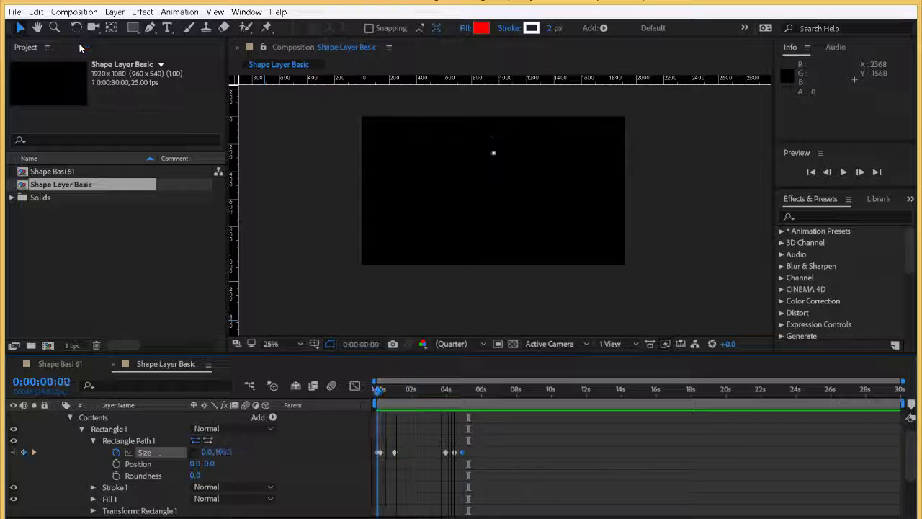
pyautogui.press('pagedown')
pyautogui.press('pagedown')
pyautogui.press('pagedown')
pyautogui.press('pagedown')
pyautogui.press('pagedown')
pyautogui.press('pagedown')
pyautogui.press('pagedown')
pyautogui.press('pagedown')
pyautogui.press('pagedown')
pyautogui.press('pagedown')
pyautogui.press('pagedown')
pyautogui.press('pagedown')
pyautogui.press('pagedown')
pyautogui.press('pagedown')
pyautogui.press('pagedown')
pyautogui.press('pagedown')
pyautogui.press('pagedown')
pyautogui.press('pagedown')
pyautogui.press('pagedown')
pyautogui.press('pagedown')
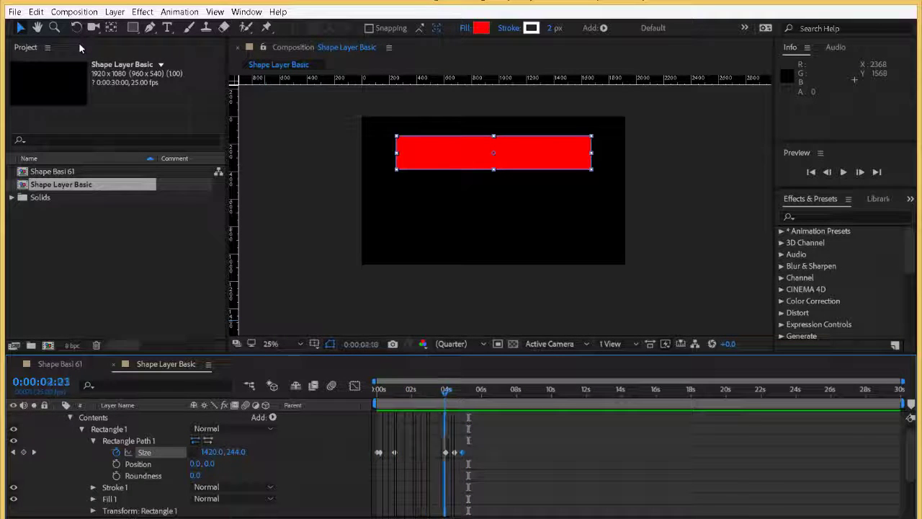
# - Expand the layers' properties, extend the work area's end to about 10 seconds, and preview the animation
pyautogui.moveTo(457, 391); pyautogui.dragTo(462, 391)
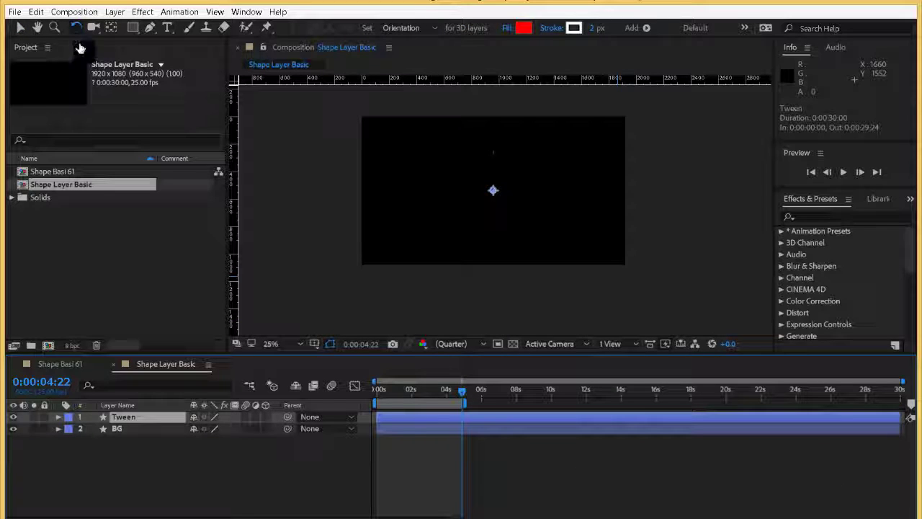
pyautogui.hotkey('ctrl', '`')
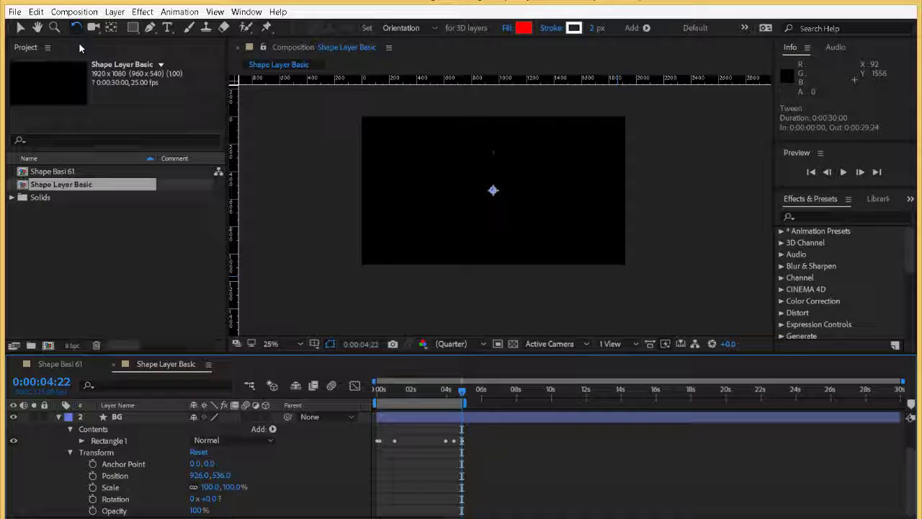
pyautogui.scroll(1, 375, 461)
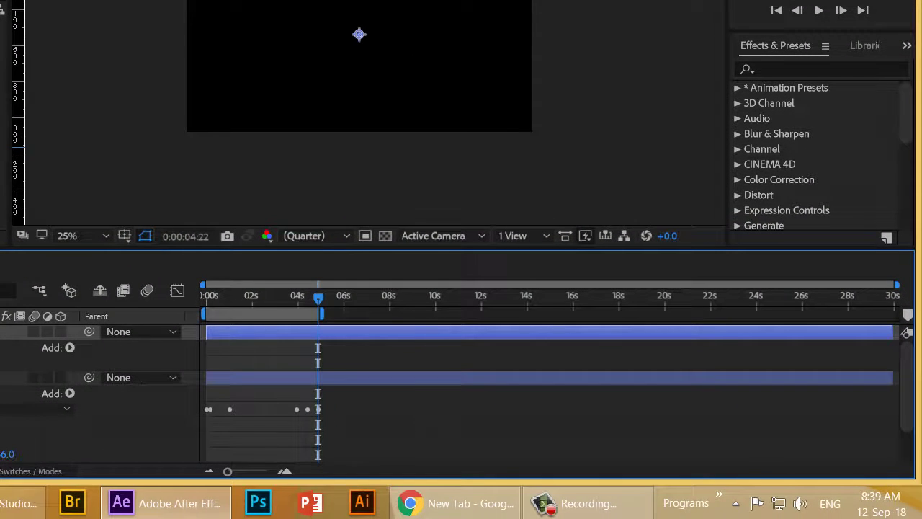
pyautogui.moveTo(322, 314); pyautogui.dragTo(430, 314)
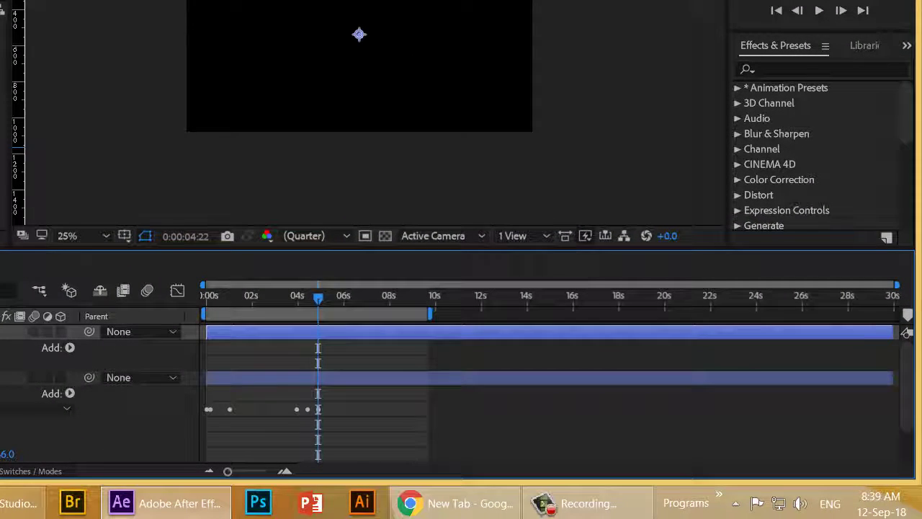
pyautogui.moveTo(318, 297); pyautogui.dragTo(216, 296)
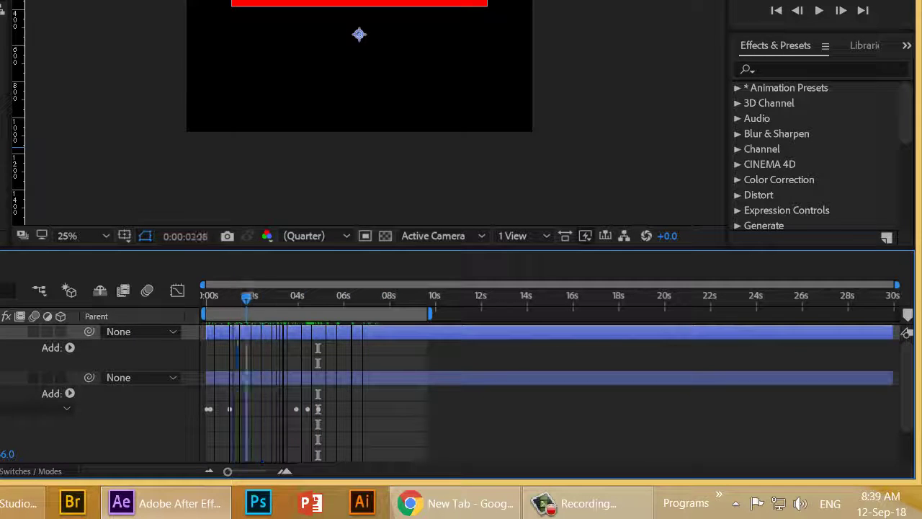
pyautogui.press('space')
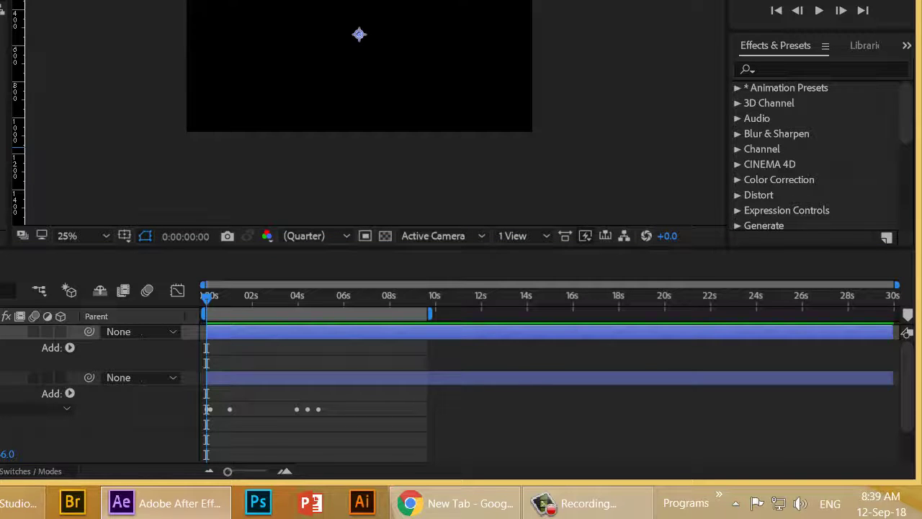
# - Copy BG's animated Rectangle 1 into the Tween layer with the current time at 0:00:01:13, and preview it
pyautogui.moveTo(206, 298); pyautogui.dragTo(242, 298)
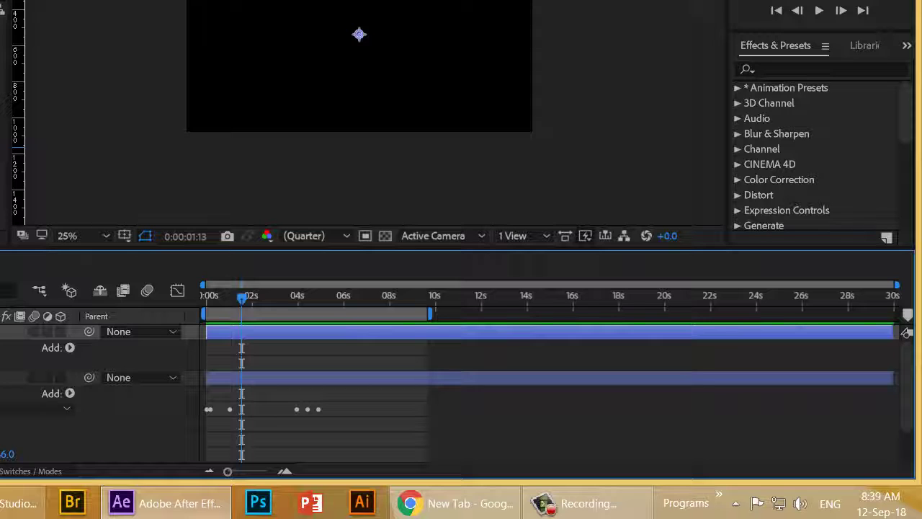
pyautogui.click(6, 378)
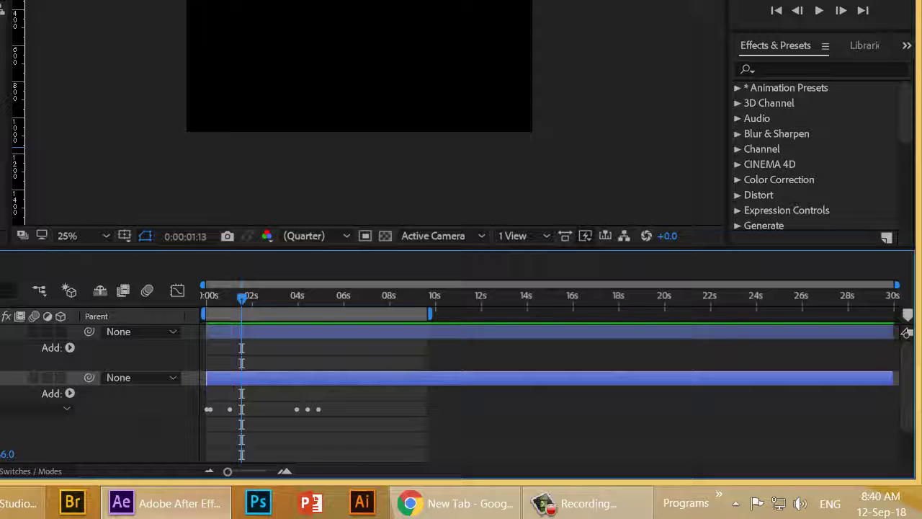
pyautogui.click(6, 331)
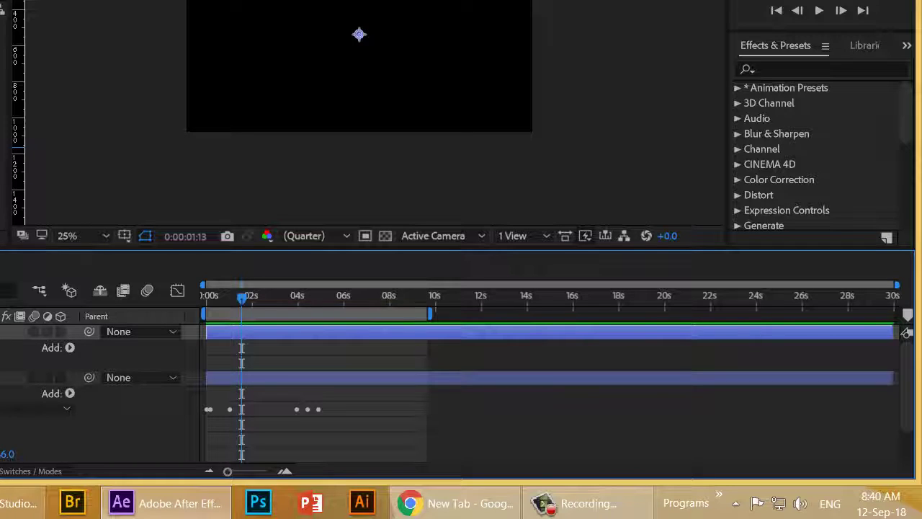
pyautogui.hotkey('ctrl', 'v')
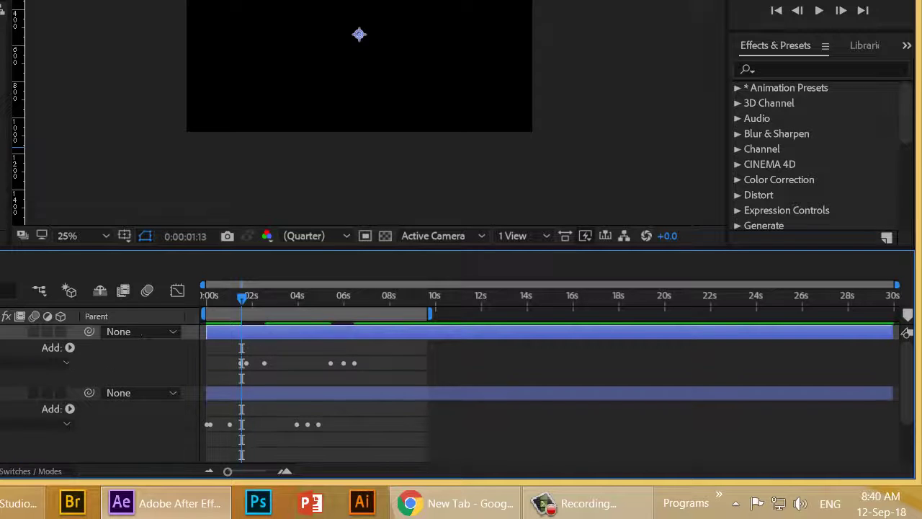
pyautogui.press('space')
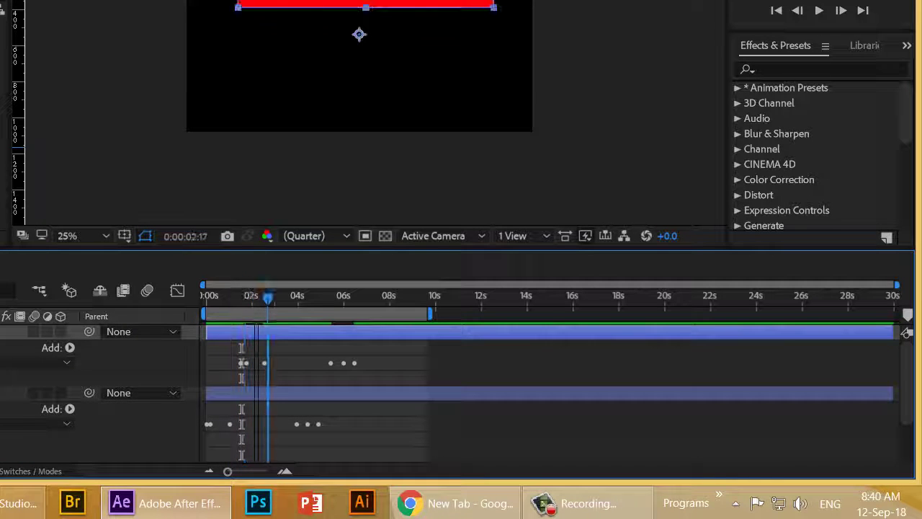
pyautogui.press('space')
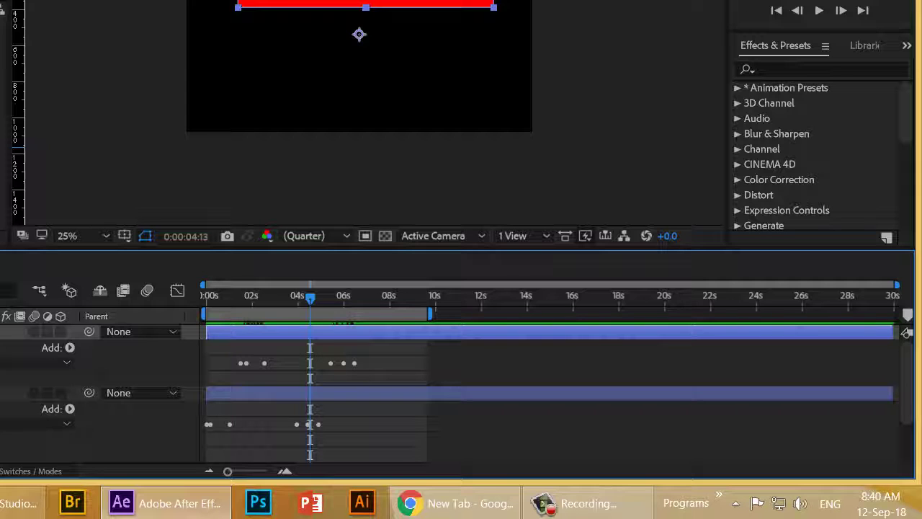
# - Reveal the Size keyframes of the Tween layer's Rectangle 1 and delete the last three
pyautogui.press('u')
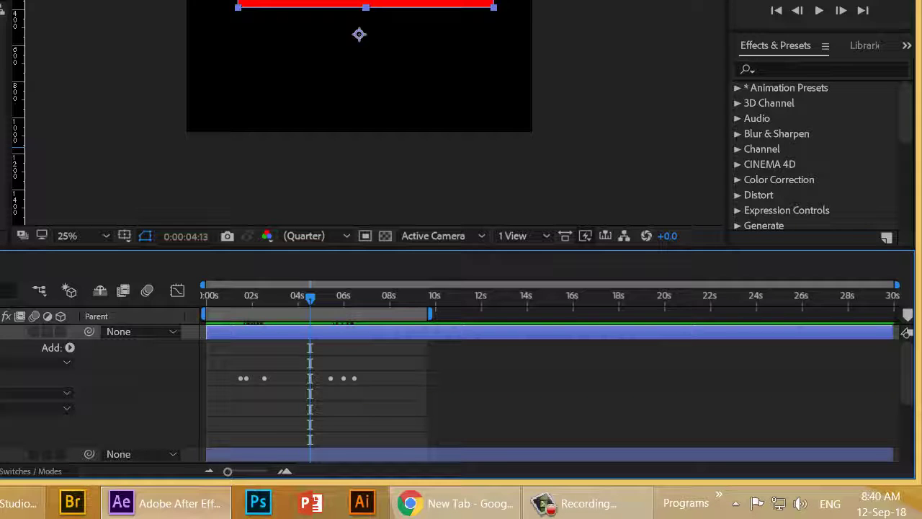
pyautogui.click(2, 379)
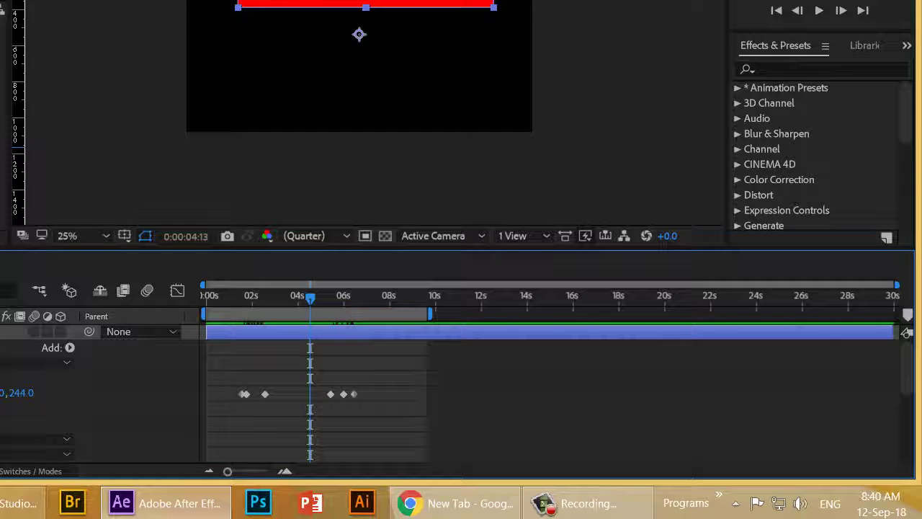
pyautogui.moveTo(401, 382); pyautogui.dragTo(315, 403)
pyautogui.press('Delete')
# - Compare the keyframes of the Tween and BG layers and bring the current time to 0:00:03:12
pyautogui.moveTo(310, 298); pyautogui.dragTo(280, 296)
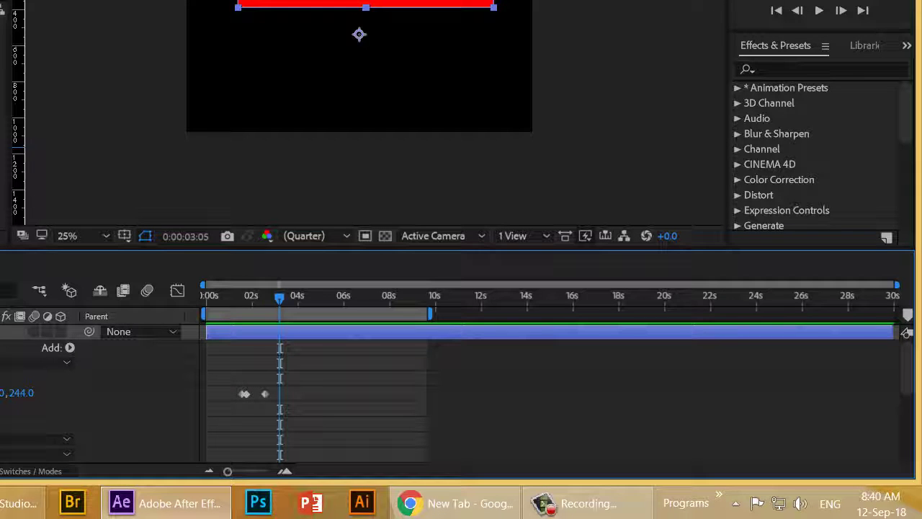
pyautogui.scroll(3, 461, 389)
pyautogui.scroll(-3, 461, 389)
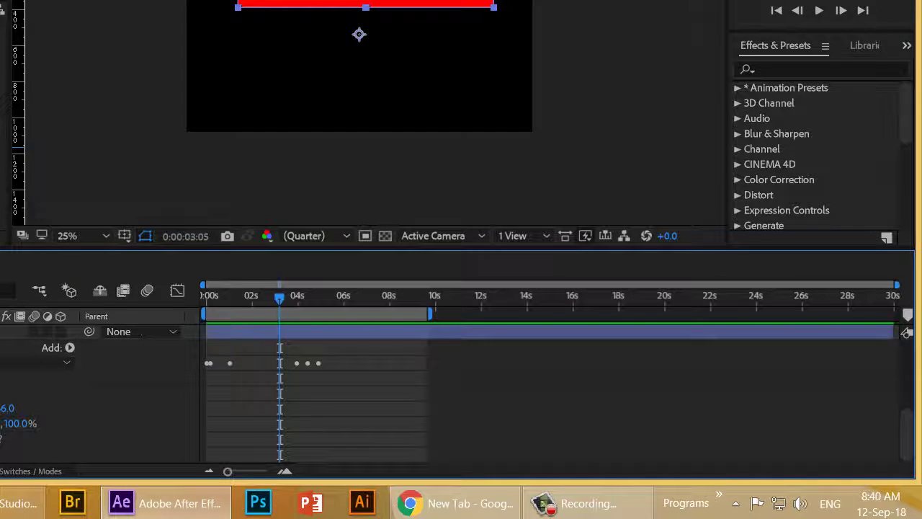
pyautogui.scroll(2, 461, 389)
pyautogui.scroll(-2, 461, 389)
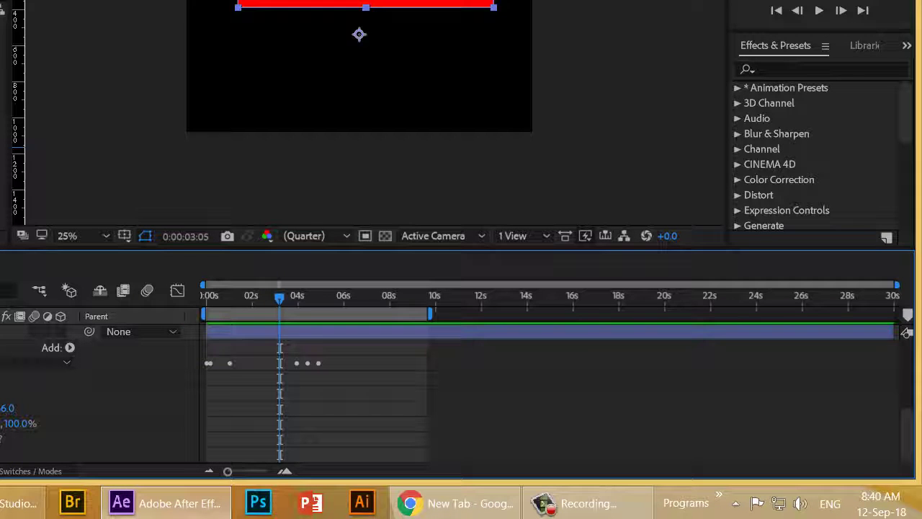
pyautogui.scroll(3, 461, 389)
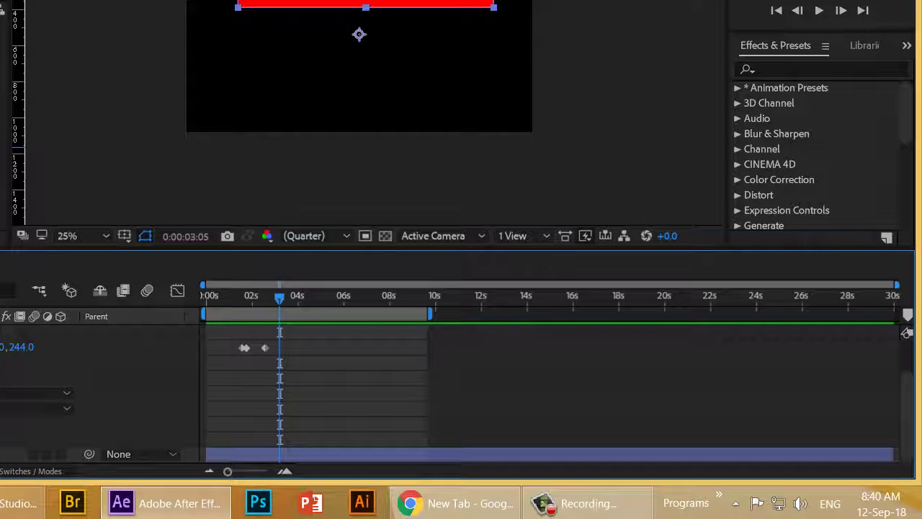
pyautogui.scroll(-3, 461, 389)
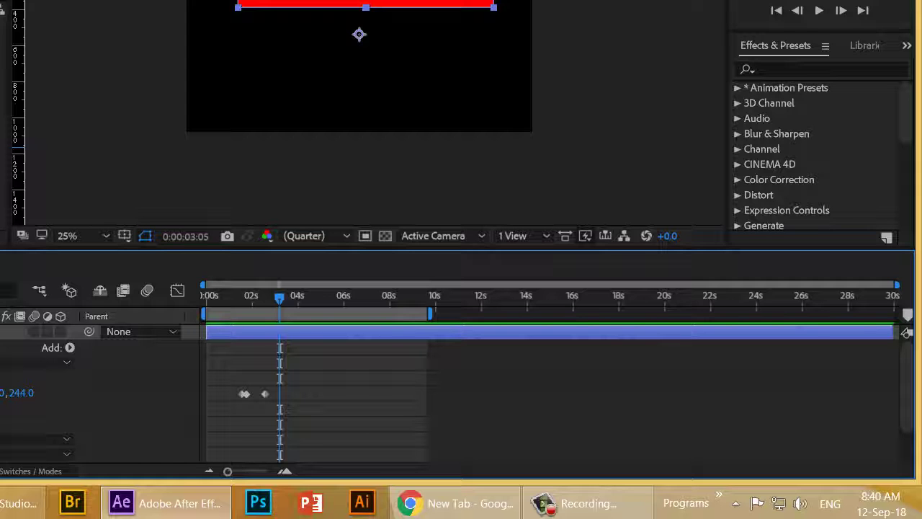
pyautogui.moveTo(280, 298)
pyautogui.mouseDown()
pyautogui.moveTo(389, 297)
pyautogui.moveTo(206, 295)
pyautogui.moveTo(287, 296)
pyautogui.mouseUp()
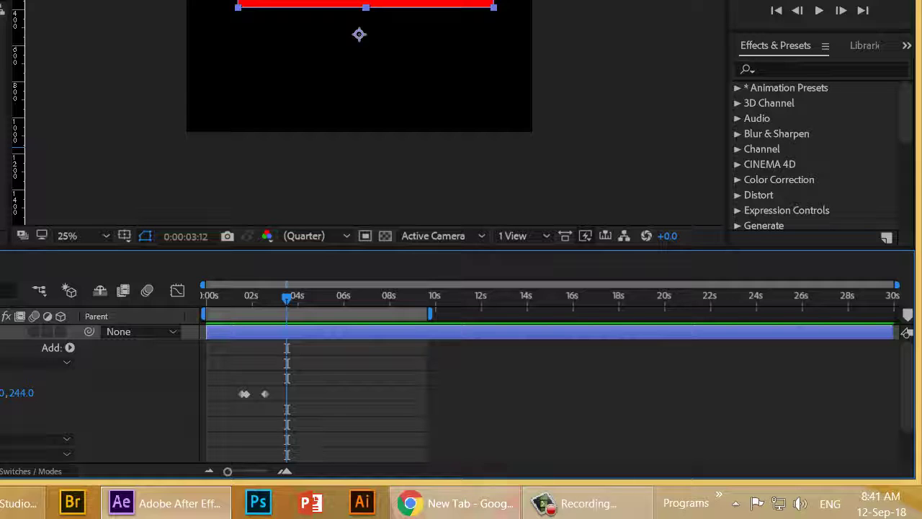
# - Draw a second, rounded rectangle in the Tween layer, directly below the right half of the red bar
pyautogui.click(590, 502)
pyautogui.click(589, 503)
pyautogui.moveTo(384, 30); pyautogui.dragTo(494, 86)
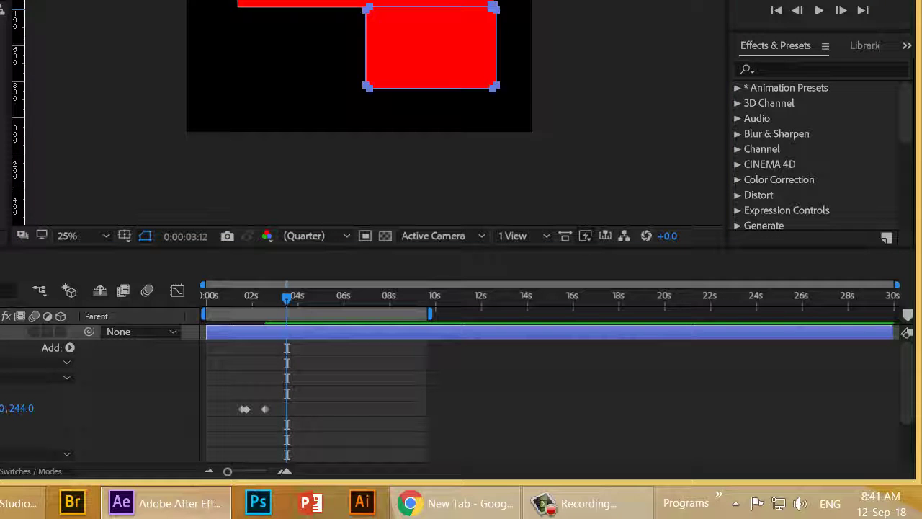
pyautogui.press('v')
# - Enlarge Rectangle 2 symmetrically and centre it so it covers most of the frame and the red bar
pyautogui.click(0, 362)
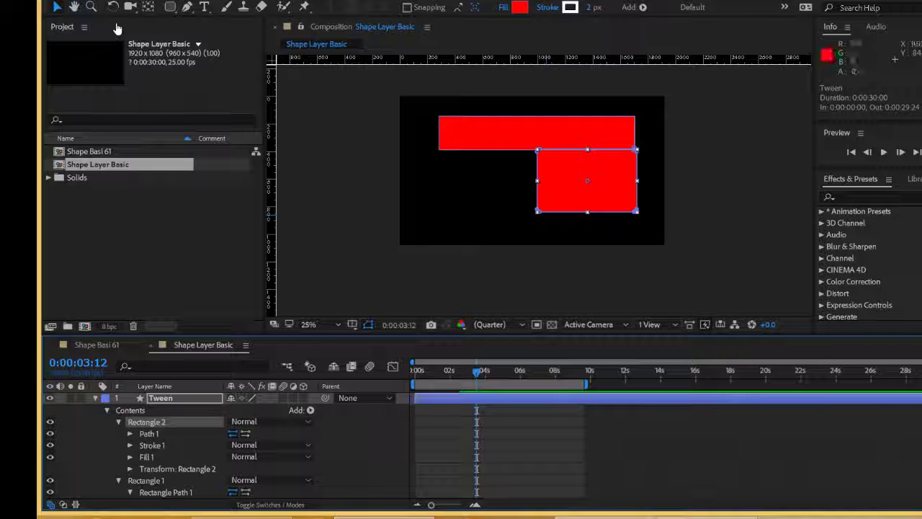
pyautogui.moveTo(538, 181); pyautogui.dragTo(476, 181)
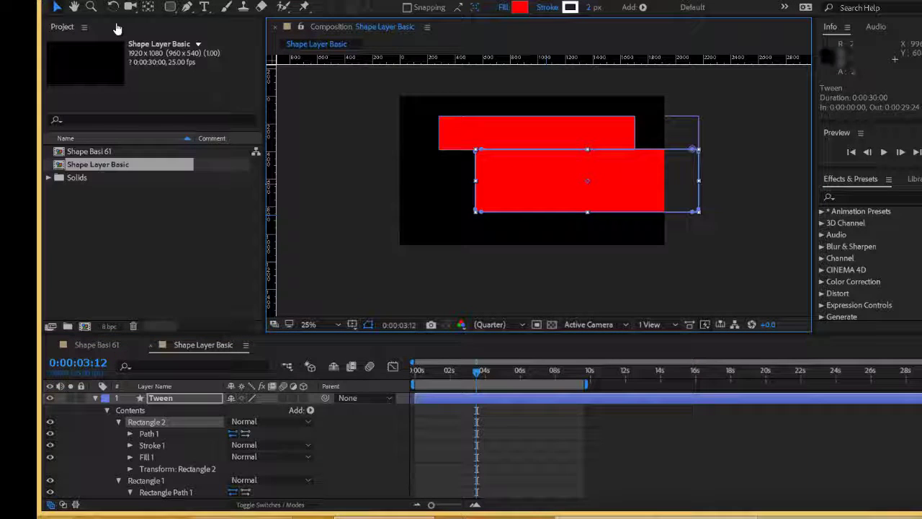
pyautogui.moveTo(655, 181); pyautogui.dragTo(602, 181)
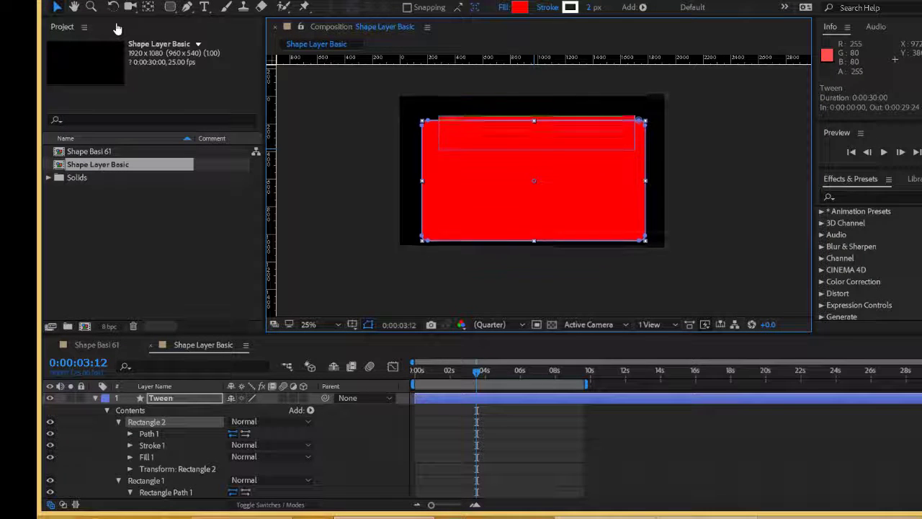
pyautogui.moveTo(546, 210); pyautogui.dragTo(545, 201)
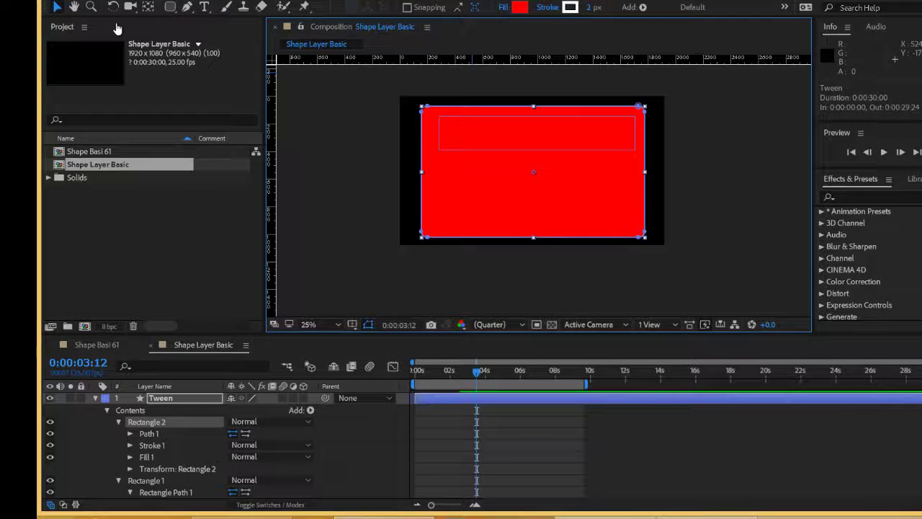
# - Set Rectangle 2's fill colour to green 2BFF00 and its stroke width to 0 px
pyautogui.click(519, 7)
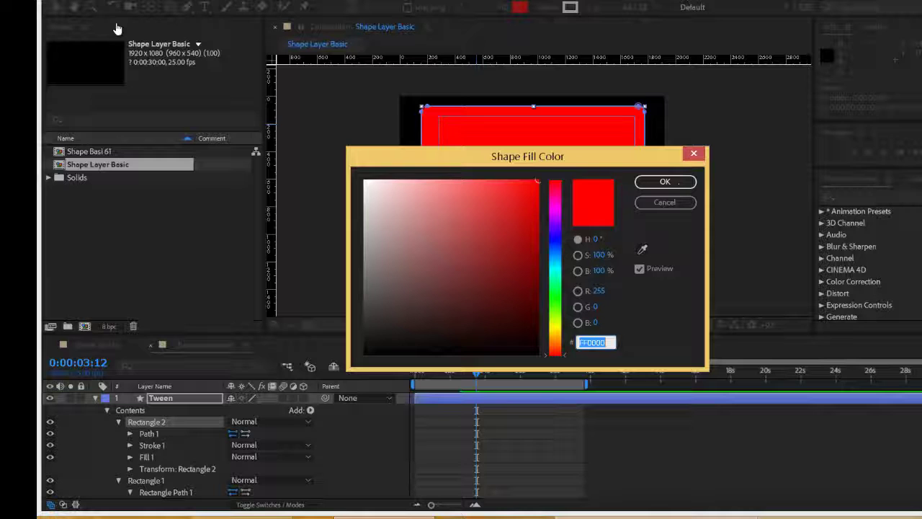
pyautogui.write('2BFF00')
pyautogui.press('Tab')
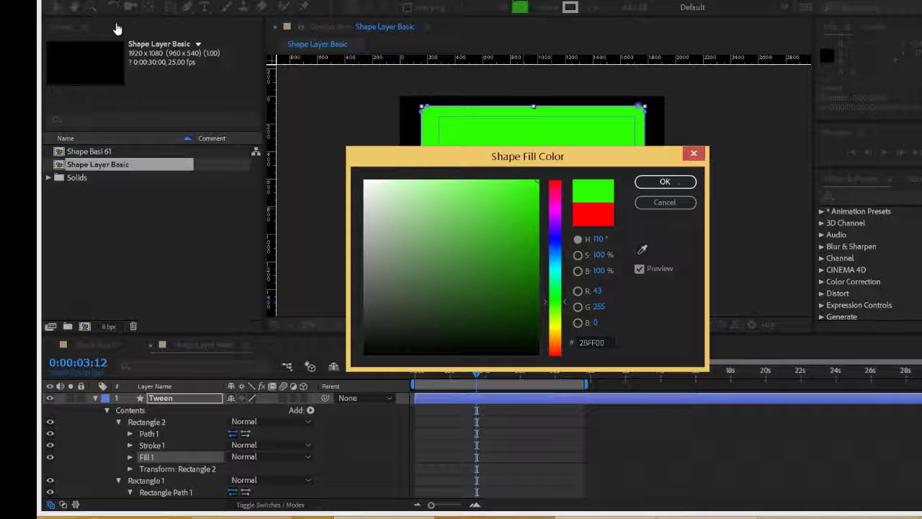
pyautogui.press('Return')
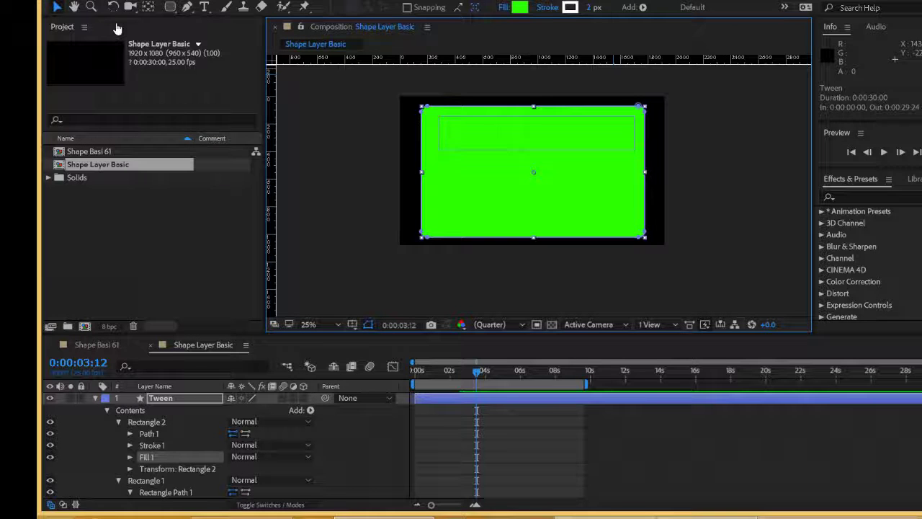
pyautogui.moveTo(589, 7)
pyautogui.mouseDown()
pyautogui.moveTo(577, 7)
pyautogui.moveTo(724, 7)
pyautogui.moveTo(580, 7)
pyautogui.mouseUp()
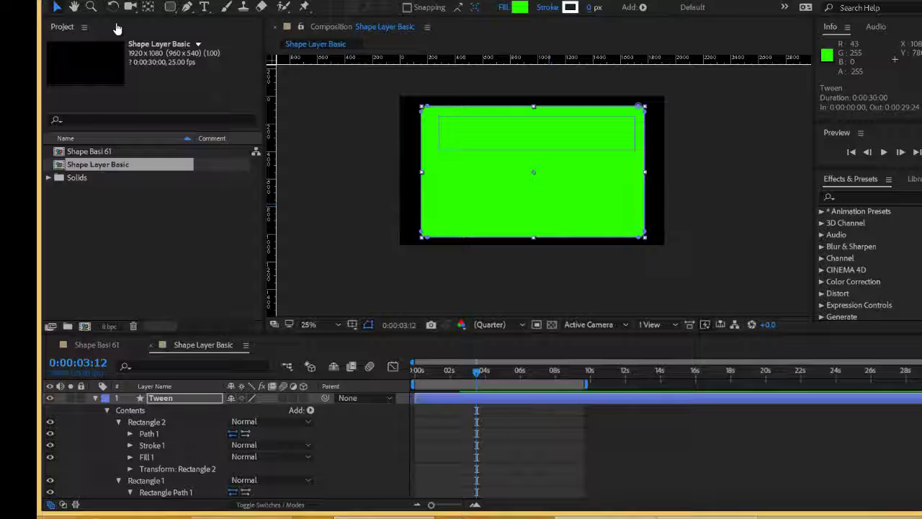
pyautogui.scroll(-3, 481, 446)
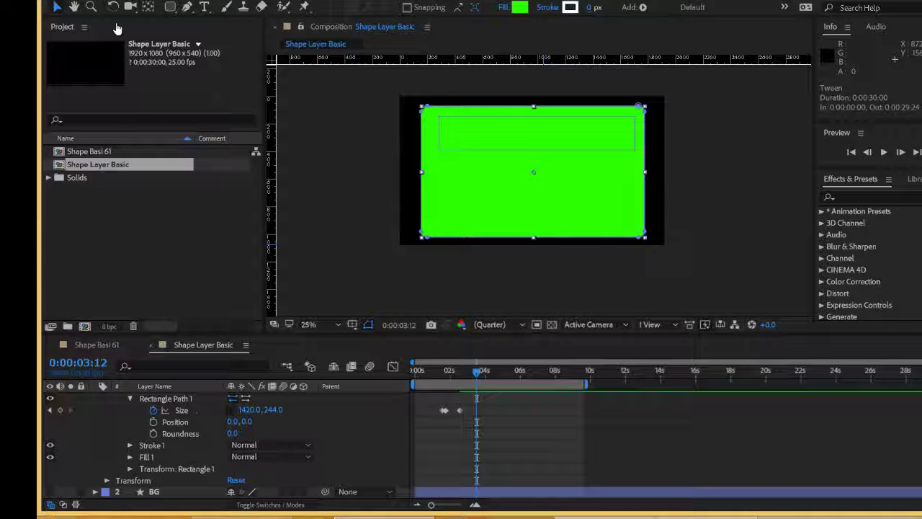
pyautogui.scroll(2, 481, 447)
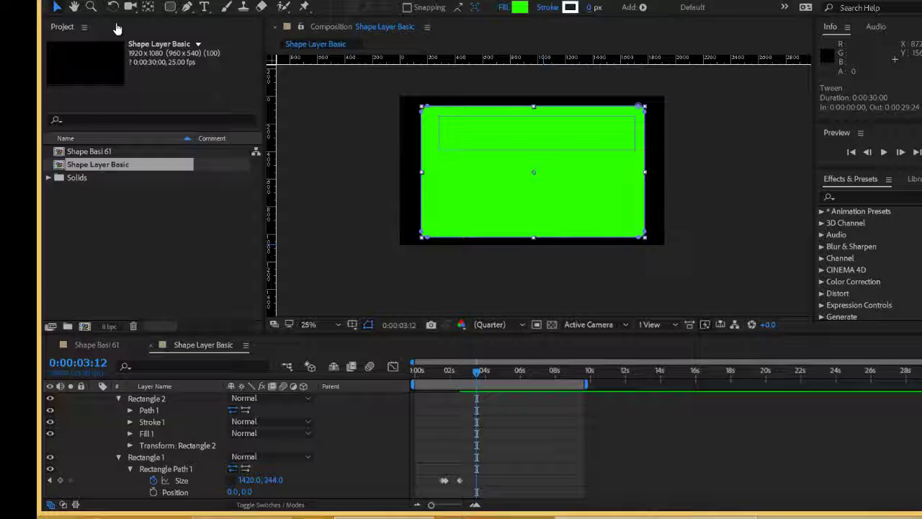
# - Collapse Rectangle 1 and Rectangle 2 in the Tween layer and move Rectangle 1 above Rectangle 2 in the stacking order
pyautogui.click(119, 457)
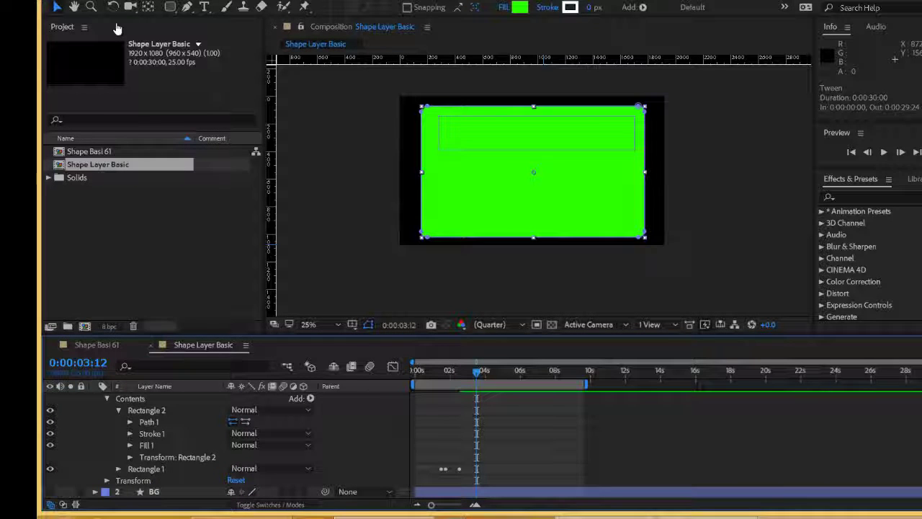
pyautogui.click(118, 410)
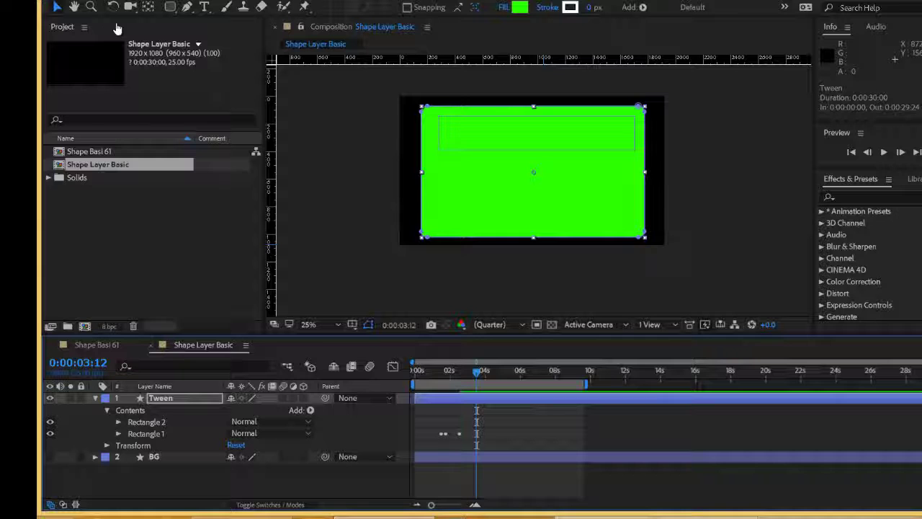
pyautogui.moveTo(162, 434); pyautogui.dragTo(163, 416)
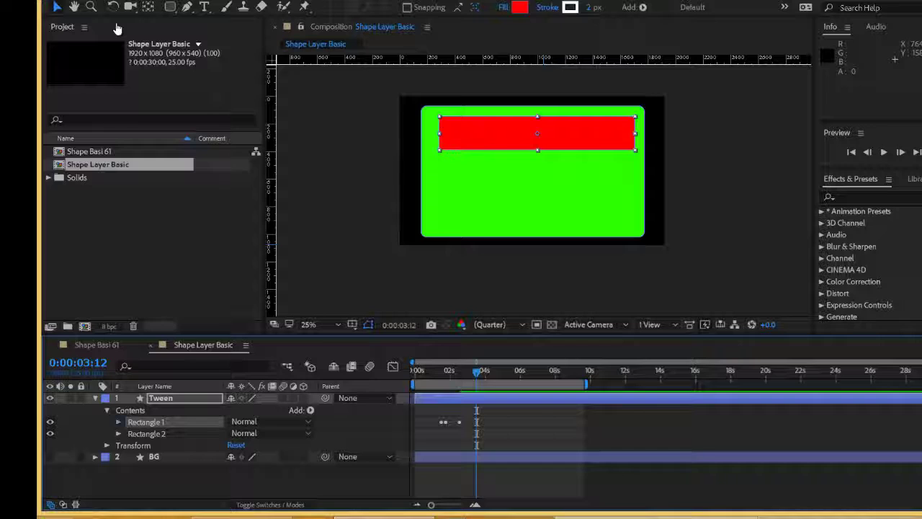
# - Expand the properties of Rectangle 1 and Rectangle 2 in the Tween layer and briefly play the composition
pyautogui.press('u')
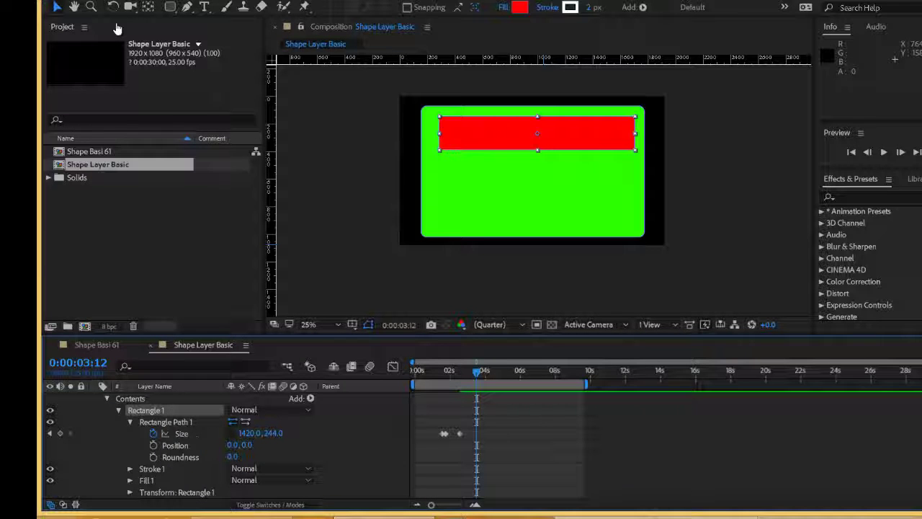
pyautogui.scroll(-1, 227, 446)
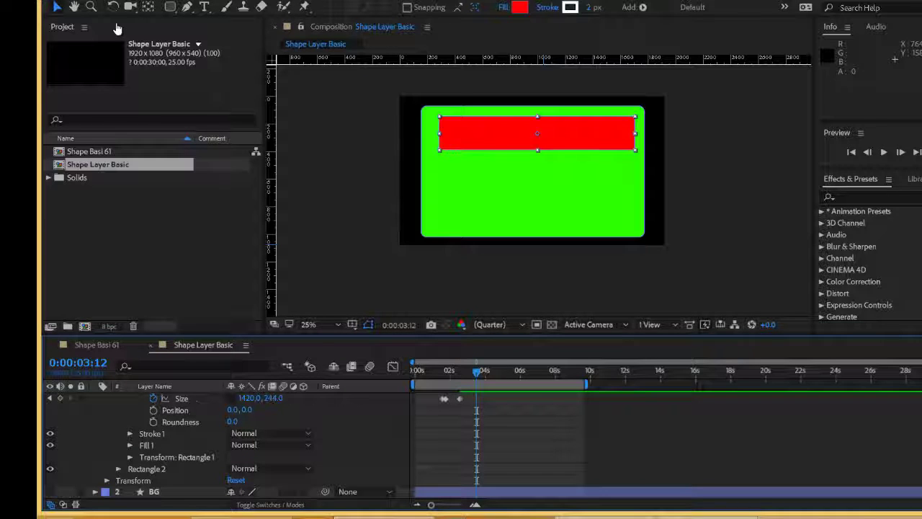
pyautogui.click(118, 468)
pyautogui.scroll(-1, 216, 446)
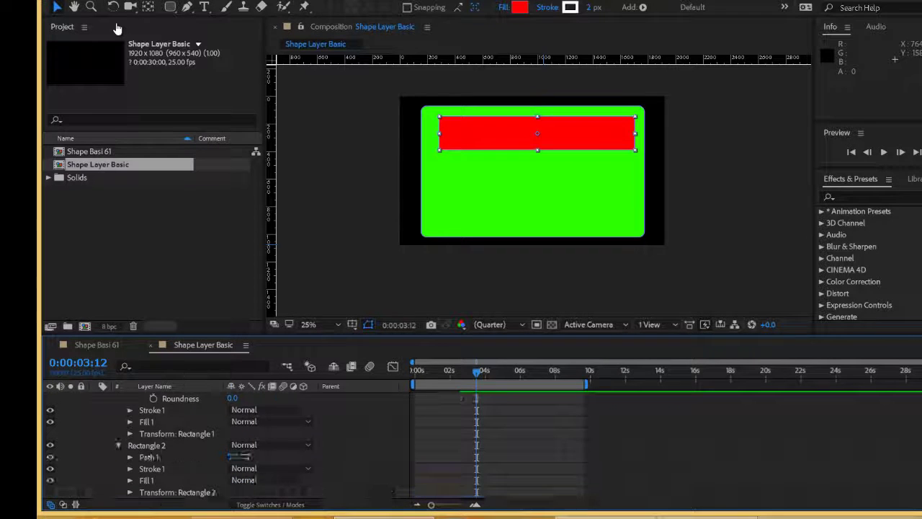
pyautogui.press('space')
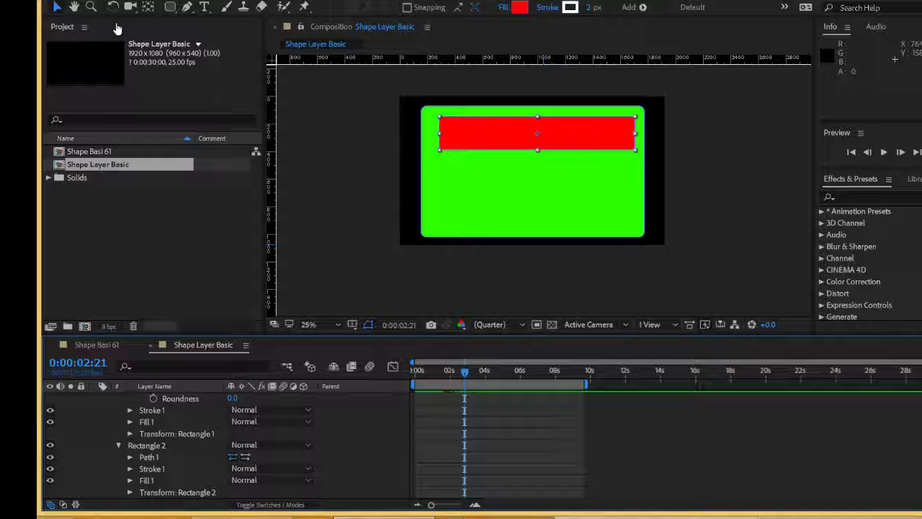
# - Step the current time to 0:00:02:24 and set a keyframe there on the Path property of Rectangle 2
pyautogui.press('pageup')
pyautogui.press('pageup')
pyautogui.press('pageup')
pyautogui.press('pageup')
pyautogui.press('pageup')
pyautogui.press('pageup')
pyautogui.press('pageup')
pyautogui.press('pageup')
pyautogui.press('pageup')
pyautogui.press('pageup')
pyautogui.press('pageup')
pyautogui.press('pageup')
pyautogui.press('pageup')
pyautogui.press('pageup')
pyautogui.press('pageup')
pyautogui.press('pageup')
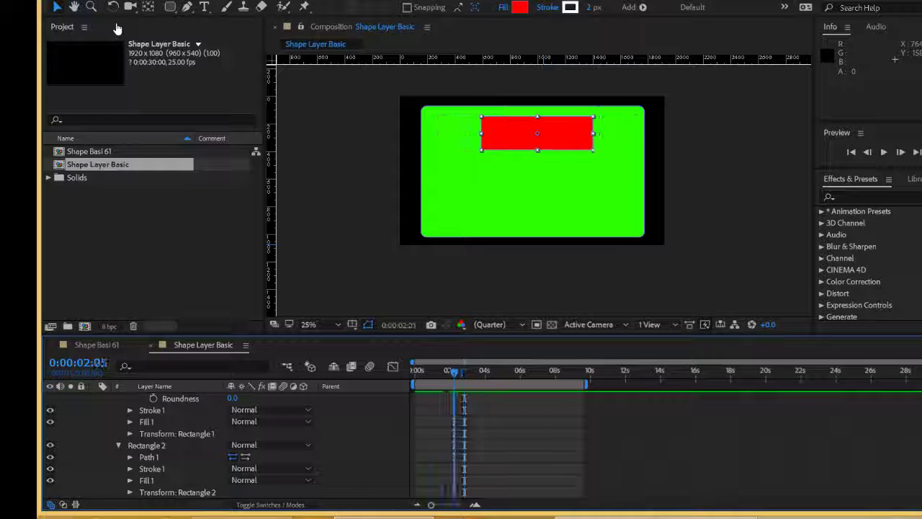
pyautogui.press('pagedown')
pyautogui.press('pagedown')
pyautogui.press('pagedown')
pyautogui.press('pagedown')
pyautogui.press('pagedown')
pyautogui.press('pagedown')
pyautogui.press('pagedown')
pyautogui.press('pagedown')
pyautogui.press('pagedown')
pyautogui.press('pagedown')
pyautogui.press('pagedown')
pyautogui.press('pagedown')
pyautogui.press('pagedown')
pyautogui.press('pagedown')
pyautogui.press('pagedown')
pyautogui.press('pagedown')
pyautogui.press('pagedown')
pyautogui.press('pagedown')
pyautogui.press('pagedown')
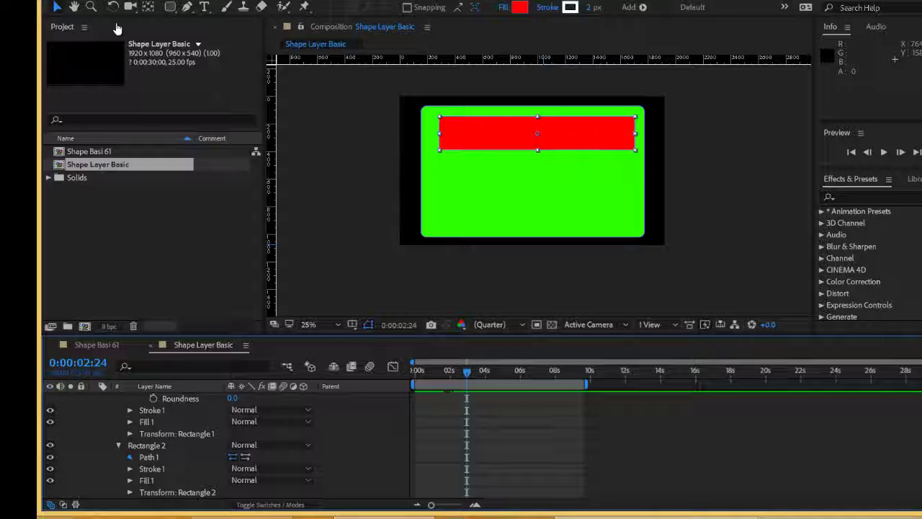
pyautogui.click(130, 456)
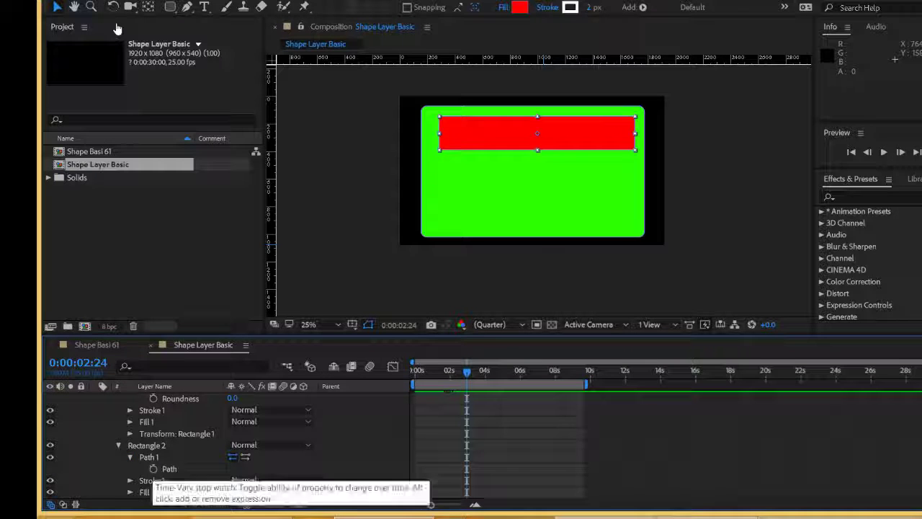
pyautogui.click(153, 468)
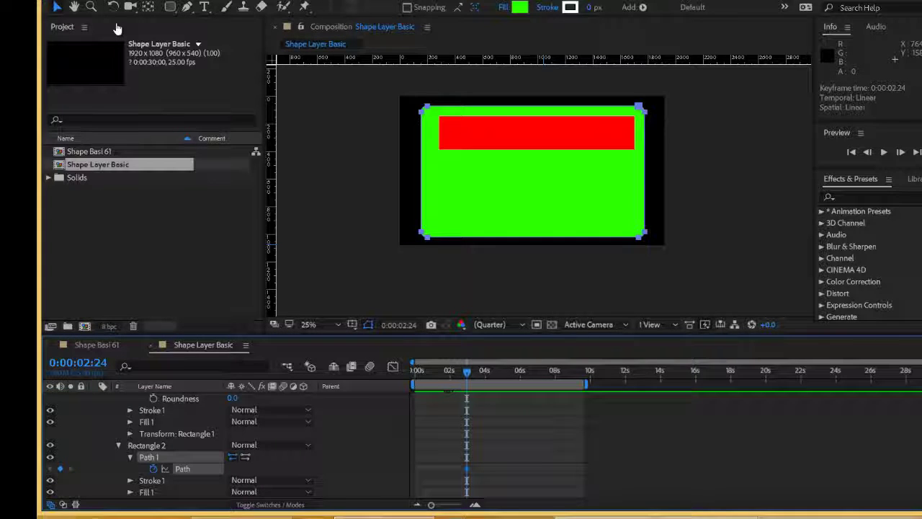
# - Copy Rectangle 2's Path keyframe, select Rectangle Path 1 of Rectangle 1, and move the current time to 0:00:03:22
pyautogui.hotkey('ctrl', 'c')
pyautogui.scroll(3, 173, 447)
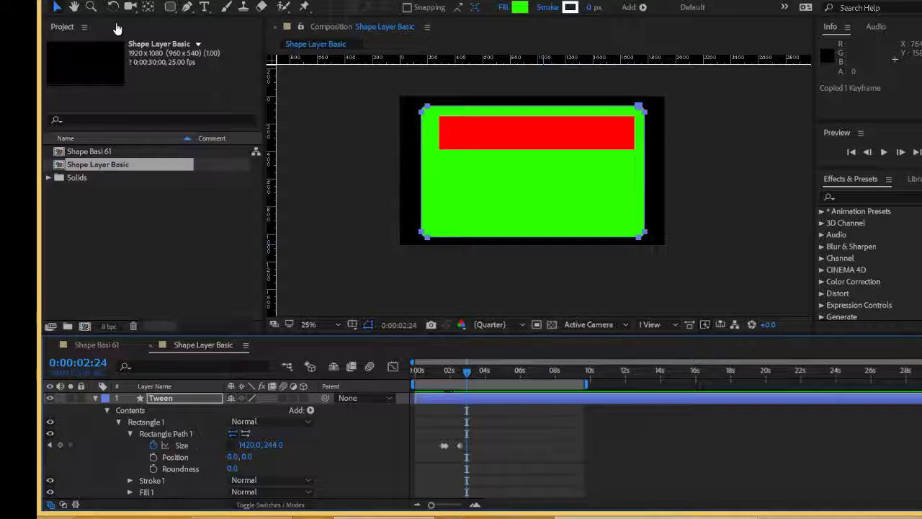
pyautogui.click(166, 433)
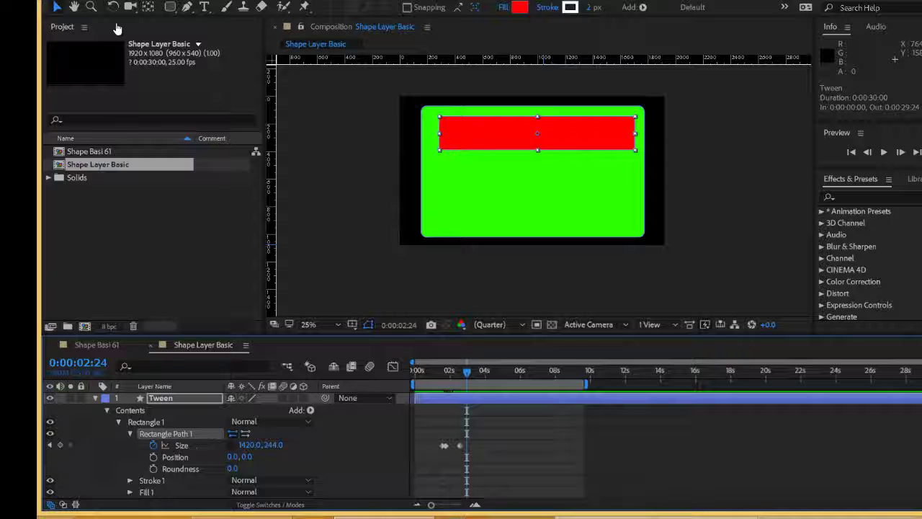
pyautogui.moveTo(467, 372); pyautogui.dragTo(485, 371)
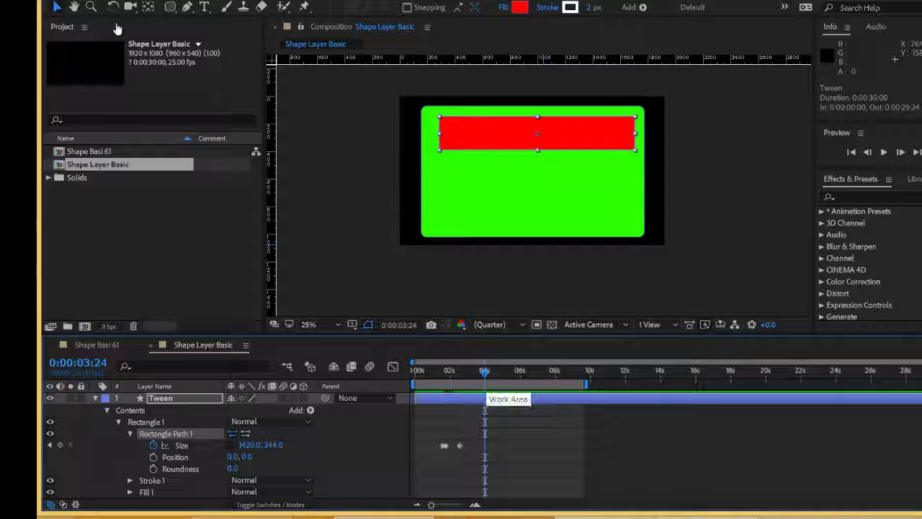
pyautogui.press('pageup')
pyautogui.press('pageup')
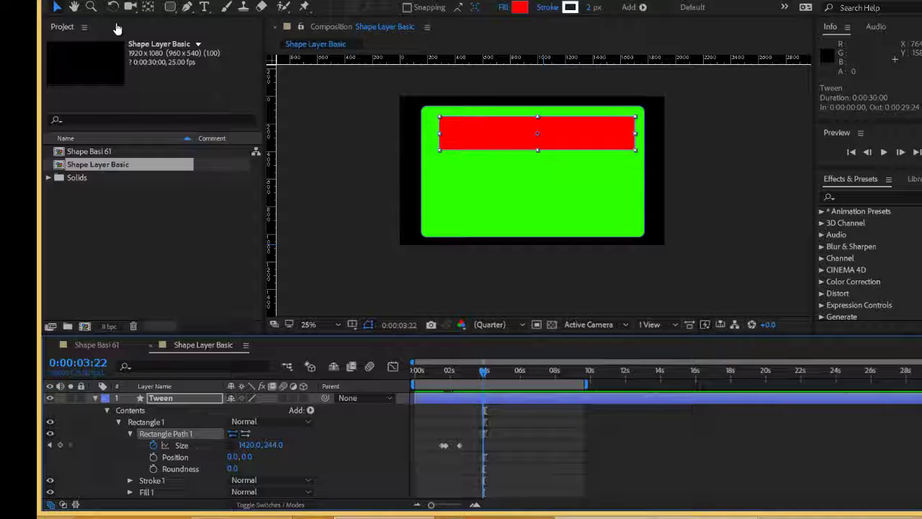
# - Try to paste the copied Path keyframe onto Rectangle 1's Size property, dismiss the error, and undo the repeated paste
pyautogui.click(183, 445)
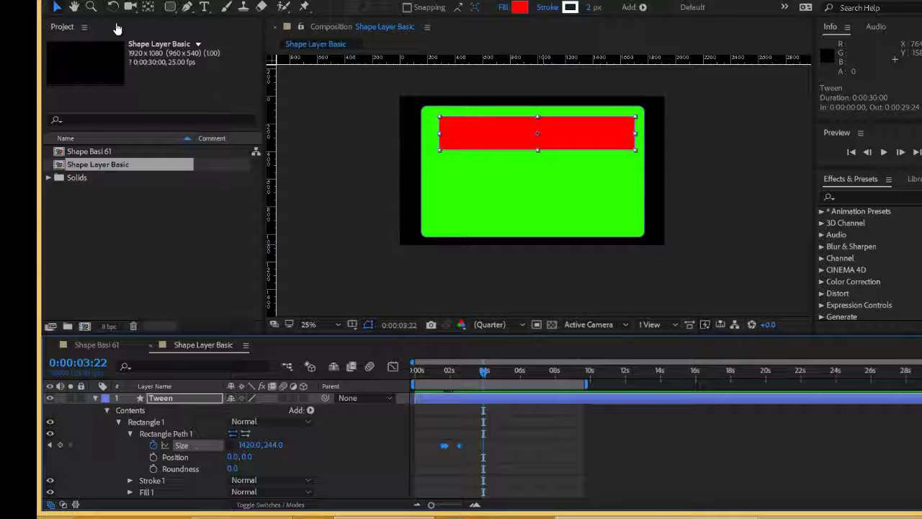
pyautogui.hotkey('ctrl', 'v')
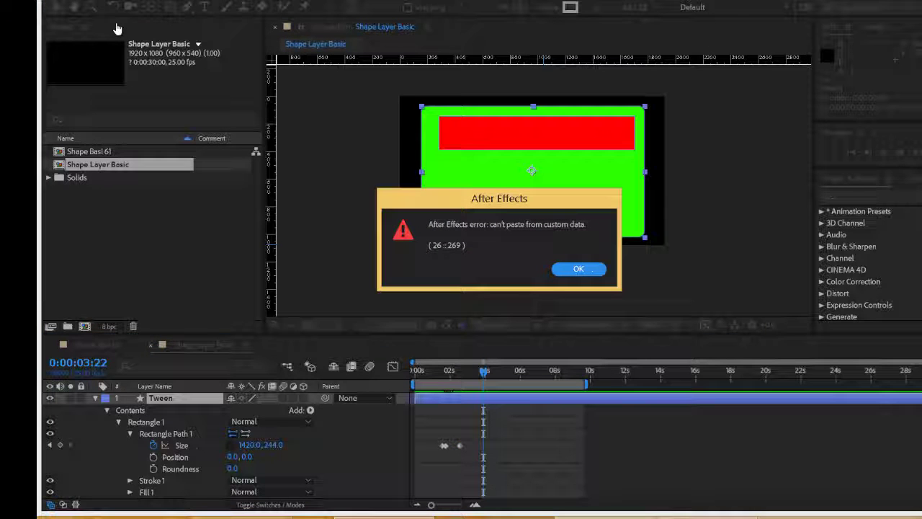
pyautogui.press('Return')
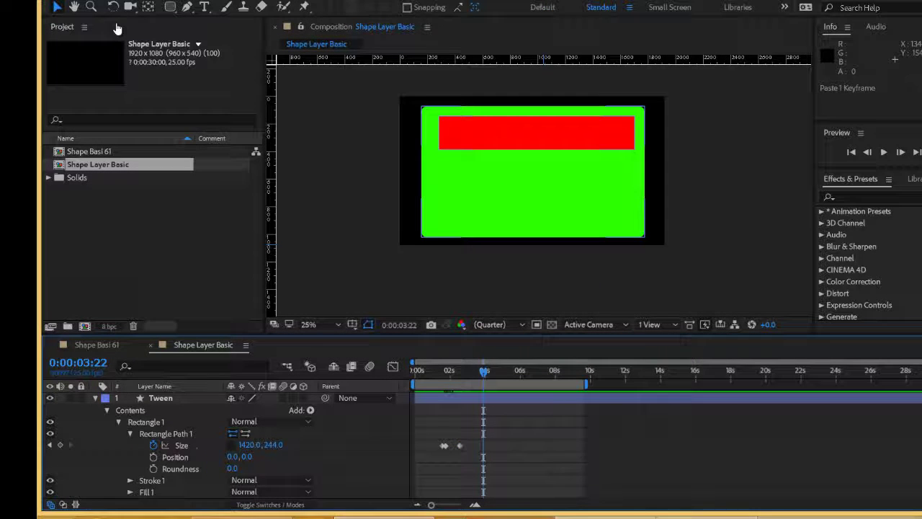
pyautogui.hotkey('ctrl', 'v')
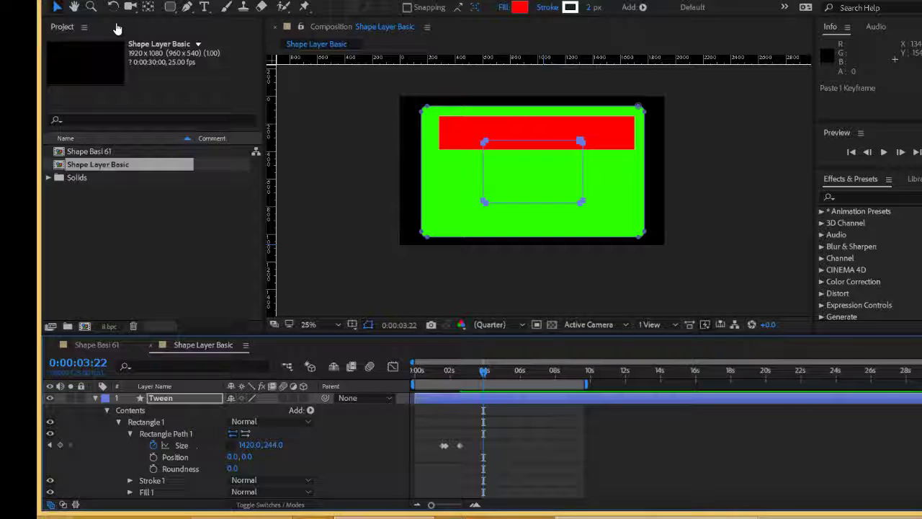
pyautogui.hotkey('ctrl', 'z')
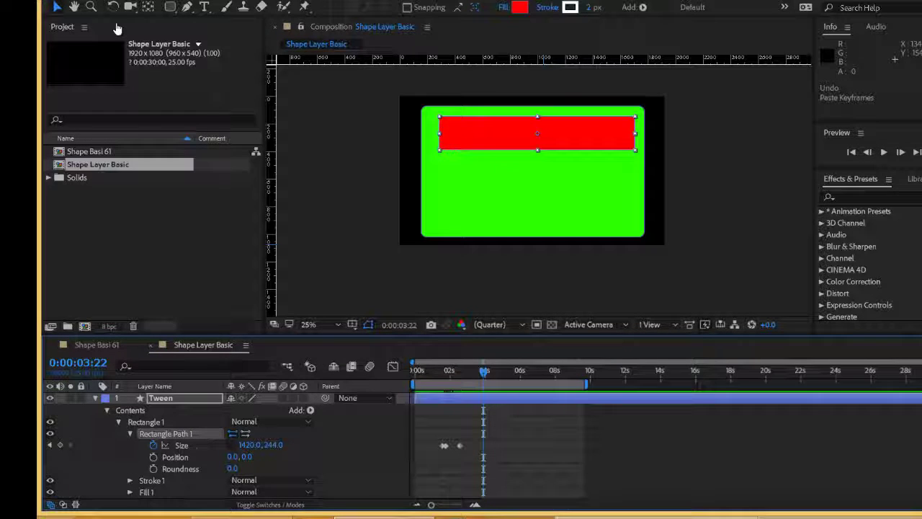
# - Copy Rectangle 2's Path keyframe at 0:00:02:24 again, paste it into the Rectangle 1 group at 0:00:03:22, and deselect everything
pyautogui.scroll(-2, 288, 446)
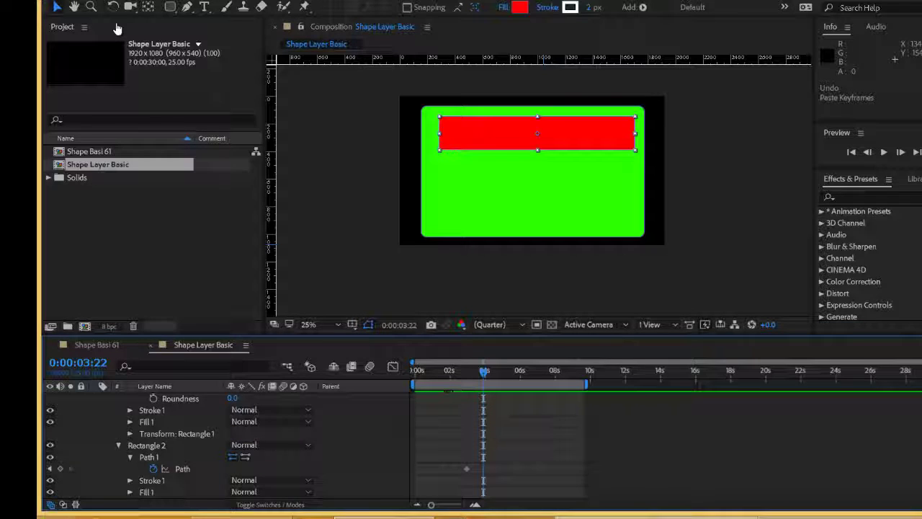
pyautogui.click(466, 468)
pyautogui.hotkey('ctrl', 'c')
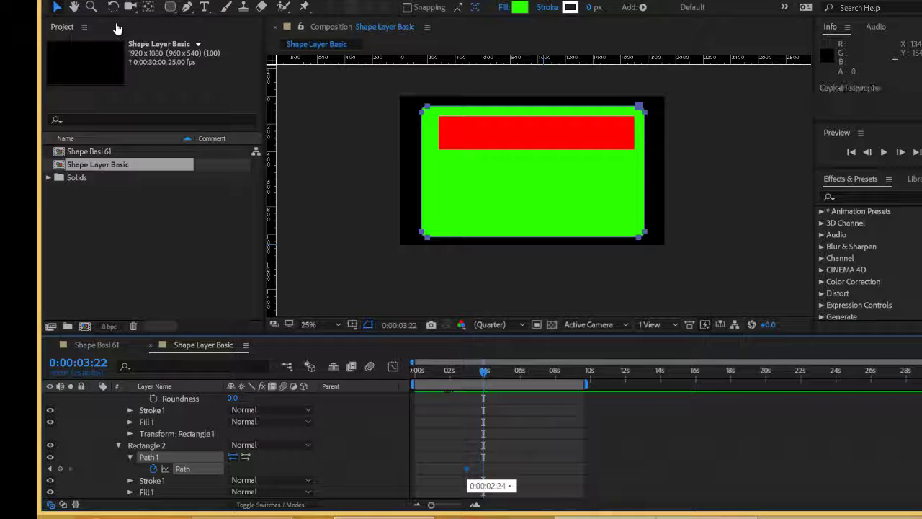
pyautogui.scroll(2, 288, 447)
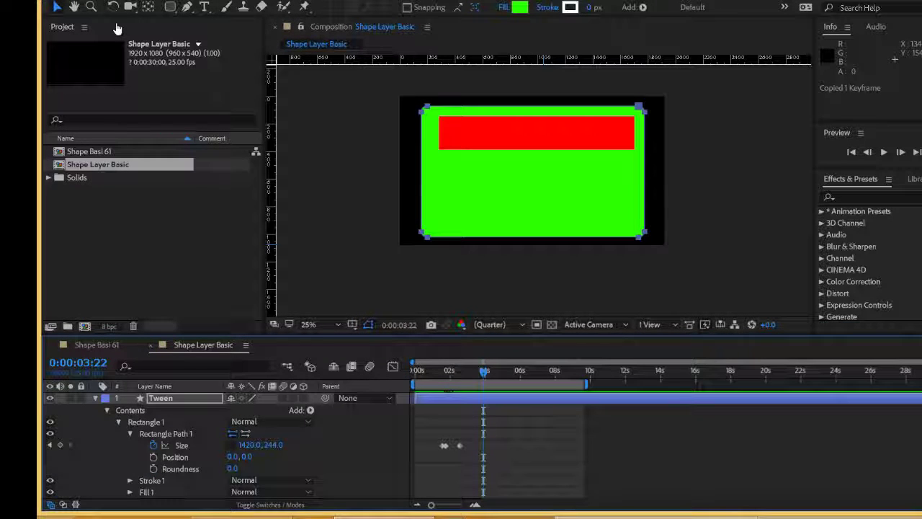
pyautogui.click(146, 422)
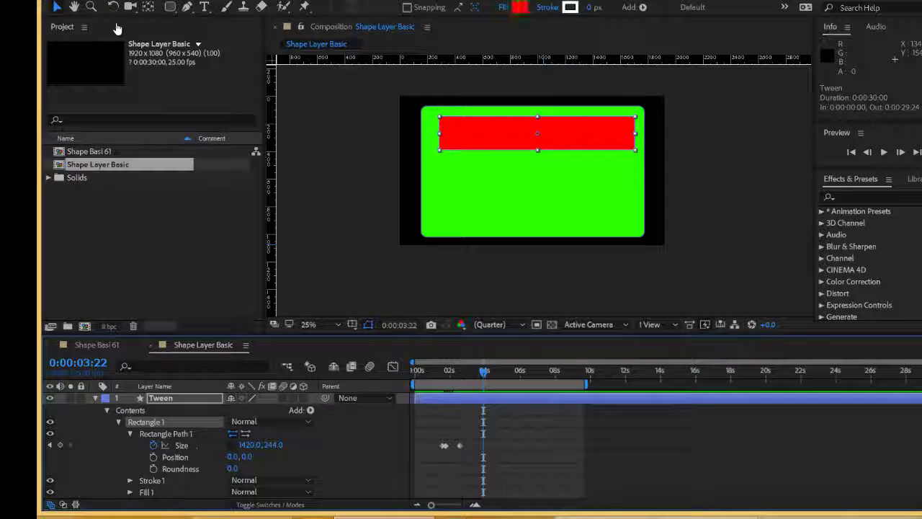
pyautogui.hotkey('ctrl', 'v')
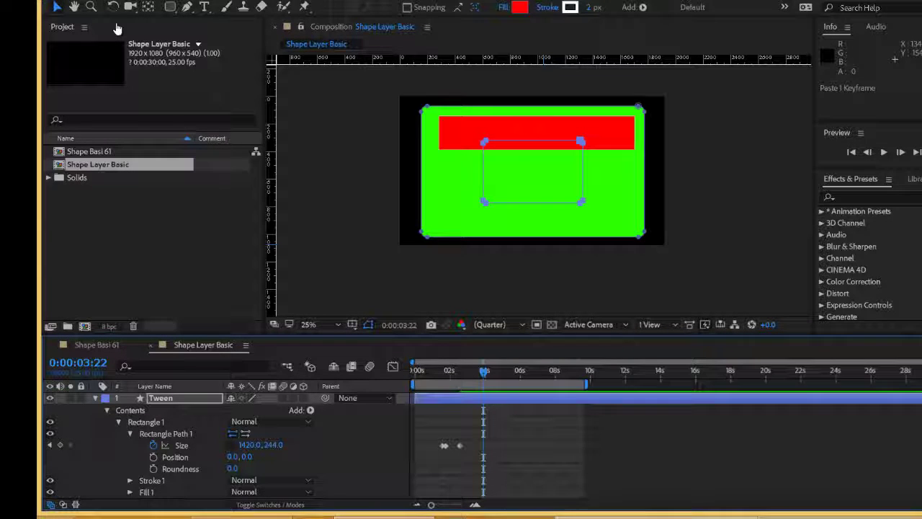
pyautogui.press('F2')
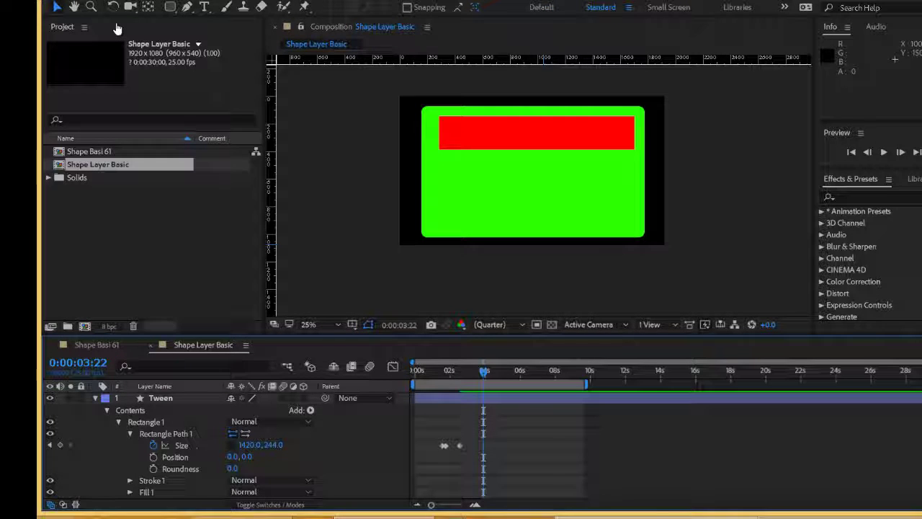
# - Preview the Tween animation through the pasted keyframe's time, stopping at 0:00:04:04
pyautogui.hotkey('shift', 'pageup')
pyautogui.hotkey('shift', 'pageup')
pyautogui.hotkey('shift', 'pageup')
pyautogui.hotkey('shift', 'pageup')
pyautogui.hotkey('shift', 'pageup')
pyautogui.hotkey('shift', 'pageup')
pyautogui.press('space')
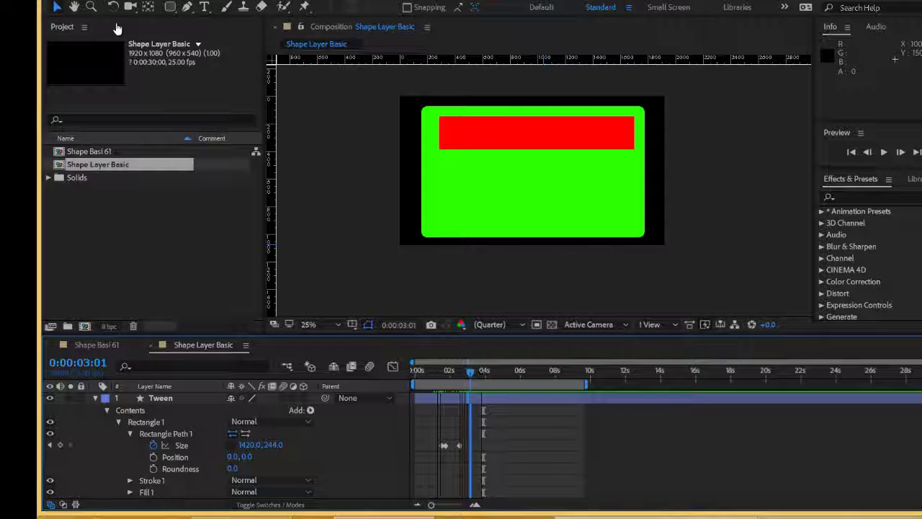
pyautogui.press('space')
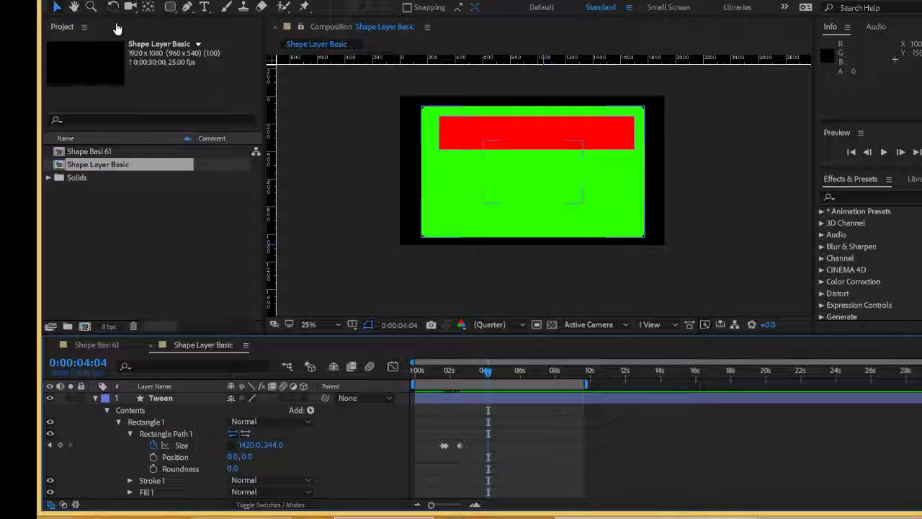
# - Check Rectangle 1's Size keyframes, collapse its properties, and reveal the animated contents of the Tween layer
pyautogui.click(181, 445)
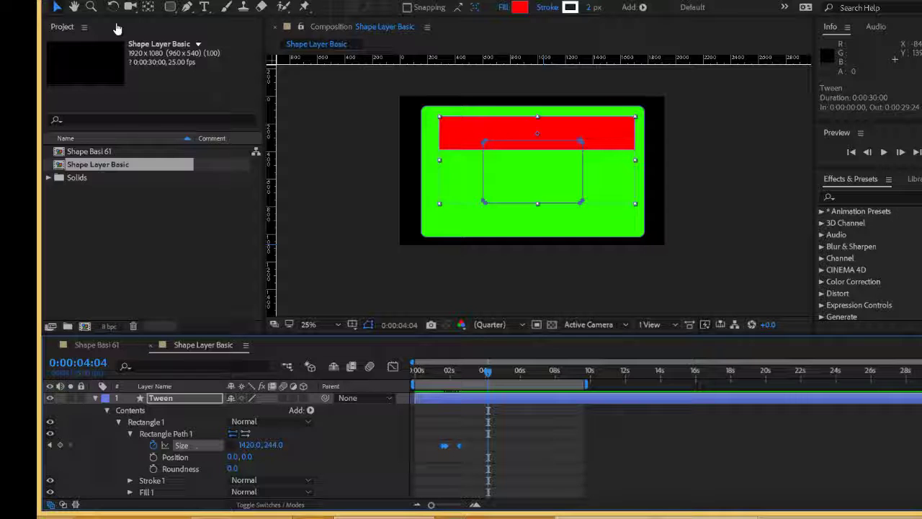
pyautogui.click(119, 422)
pyautogui.click(107, 410)
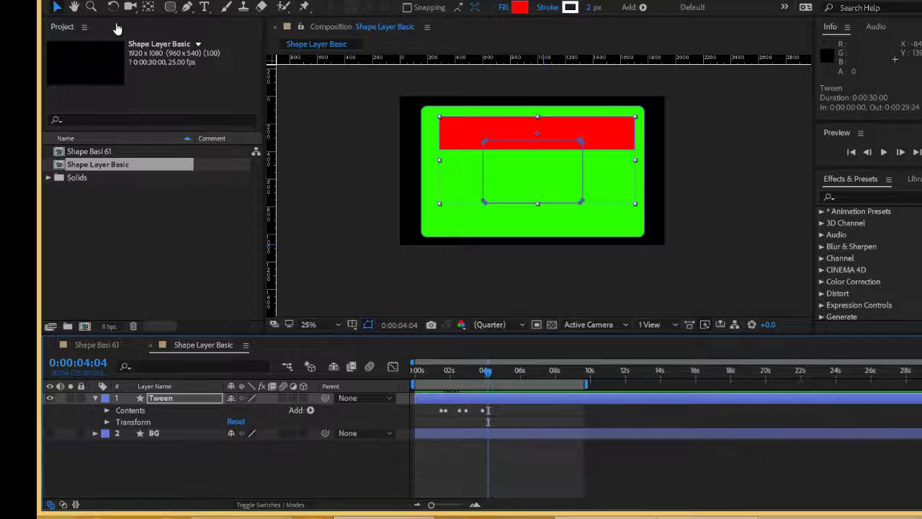
pyautogui.press('u')
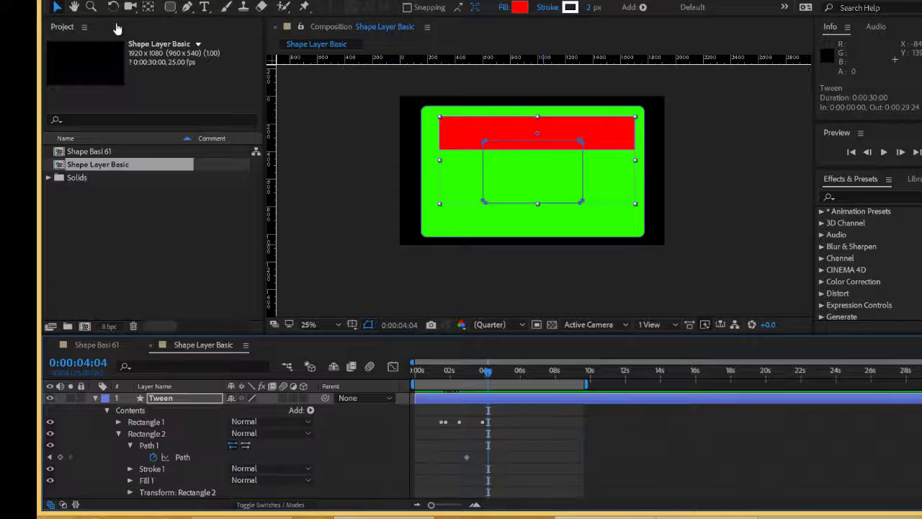
# - Examine the paths at 0:00:03:14 with Rectangle 2 temporarily hidden, restore its visibility, and expand Rectangle 1's properties
pyautogui.click(50, 434)
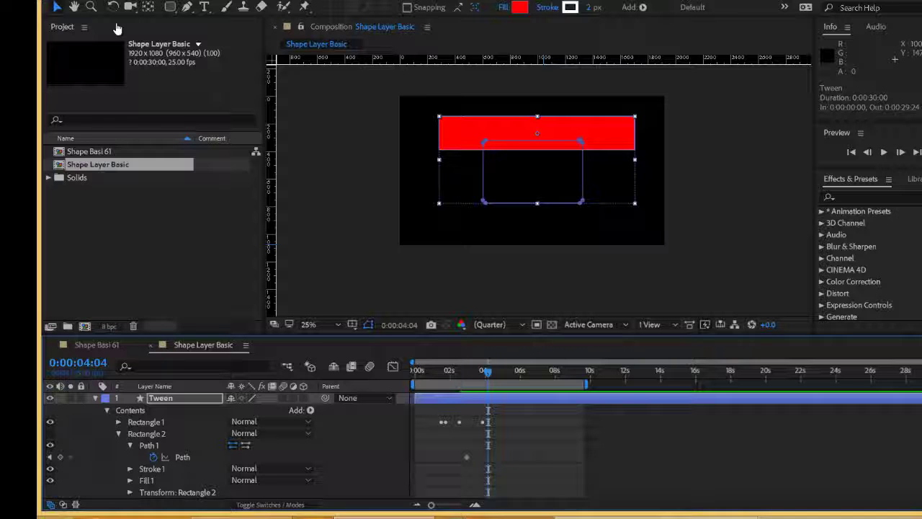
pyautogui.moveTo(487, 372)
pyautogui.mouseDown()
pyautogui.moveTo(457, 372)
pyautogui.moveTo(477, 371)
pyautogui.mouseUp()
pyautogui.click(149, 446)
pyautogui.hotkey('ctrl', 'alt', 'a')
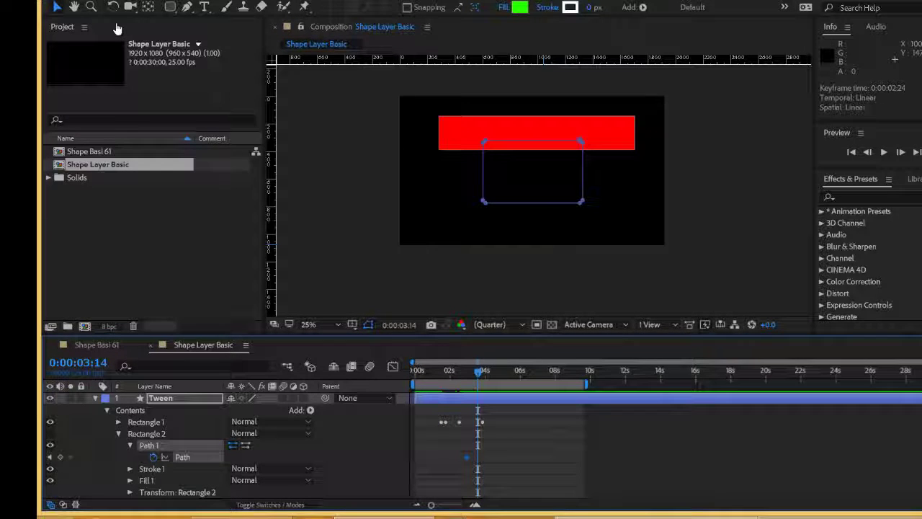
pyautogui.click(49, 433)
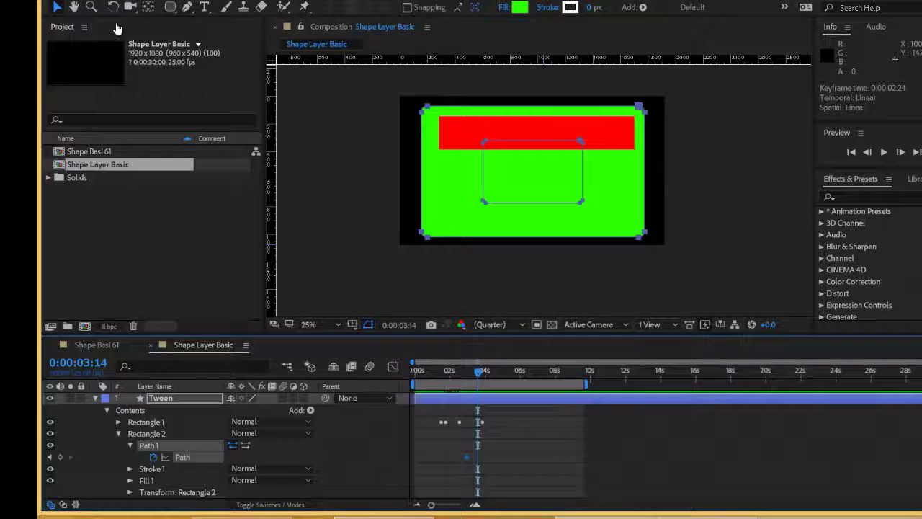
pyautogui.click(119, 422)
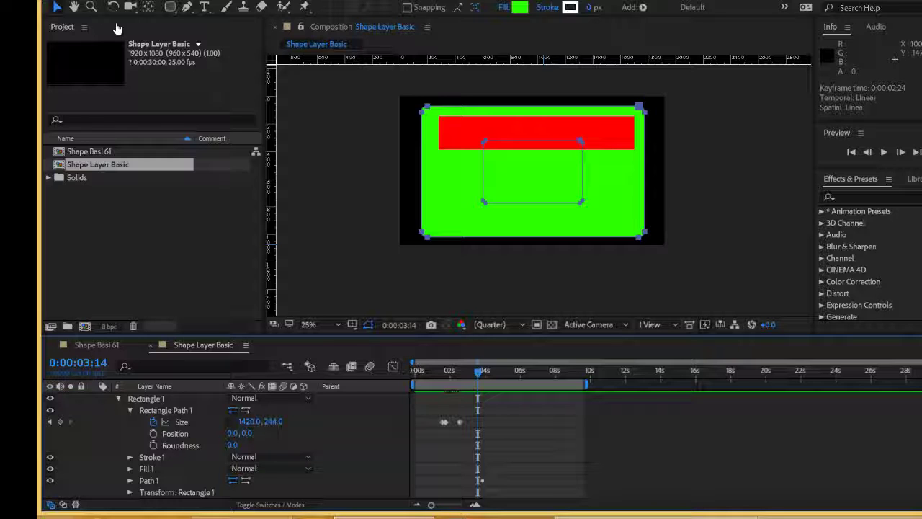
# - Delete the pasted Path keyframe and the whole Path 1 from the Rectangle 1 group
pyautogui.hotkey('ctrl', 'shift', 'a')
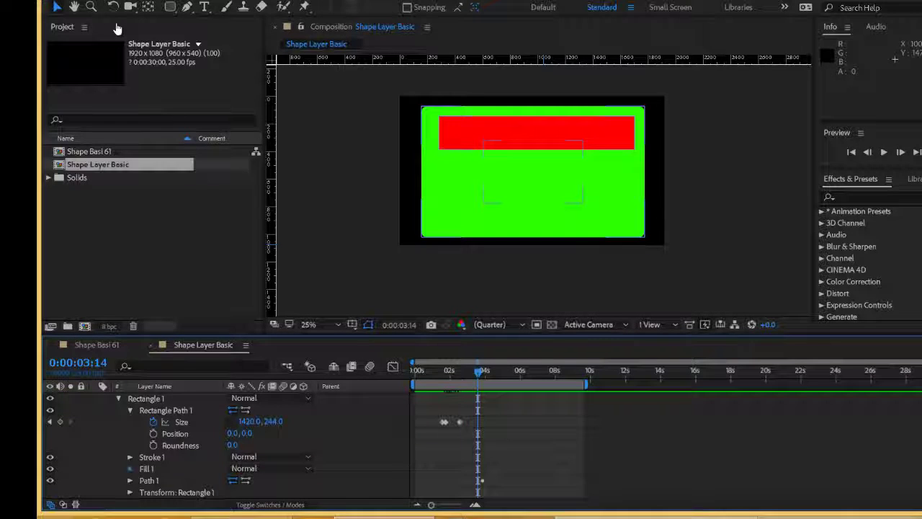
pyautogui.click(130, 468)
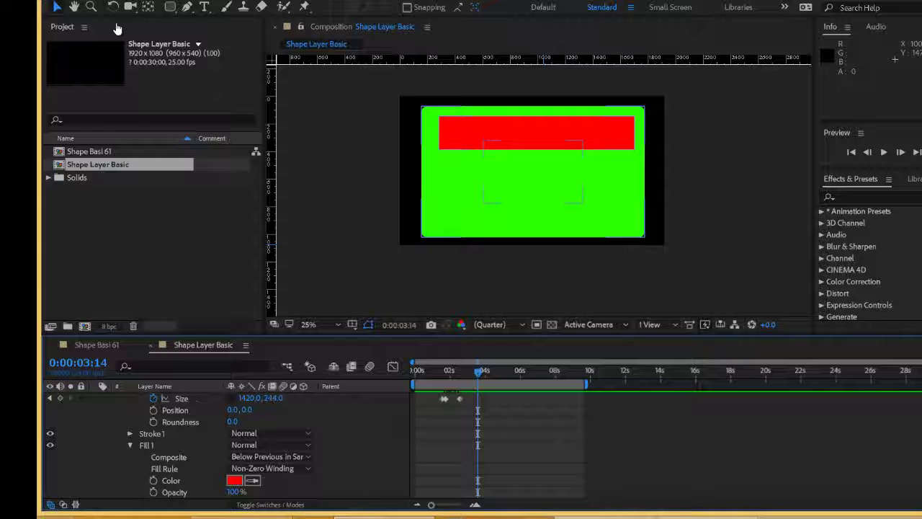
pyautogui.scroll(-2, 227, 447)
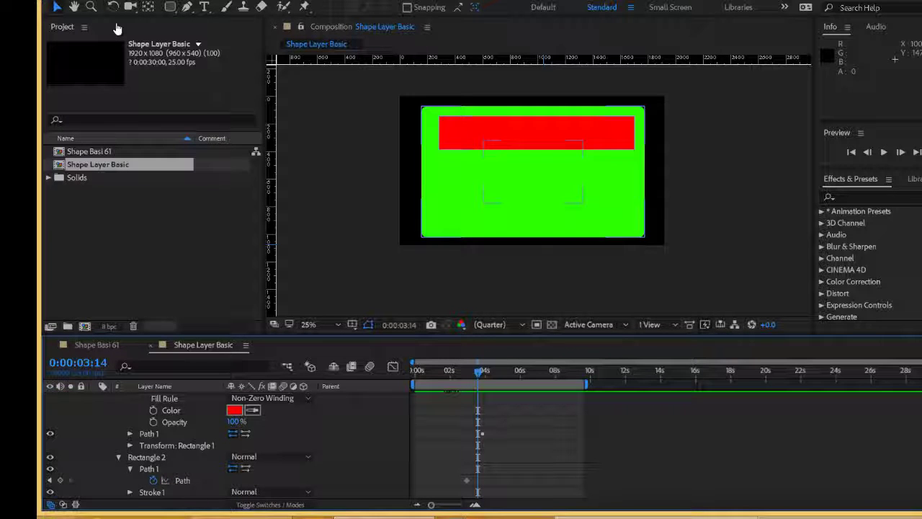
pyautogui.click(131, 434)
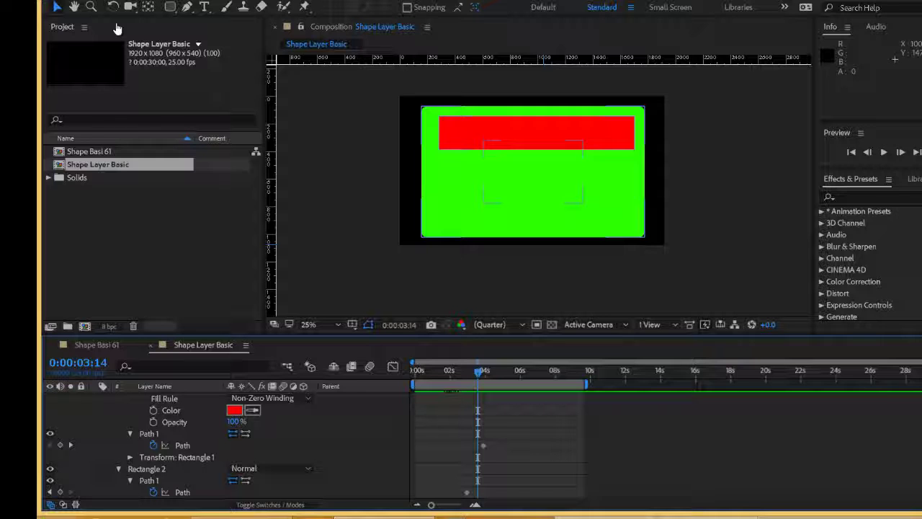
pyautogui.click(148, 433)
pyautogui.click(483, 445)
pyautogui.press('Delete')
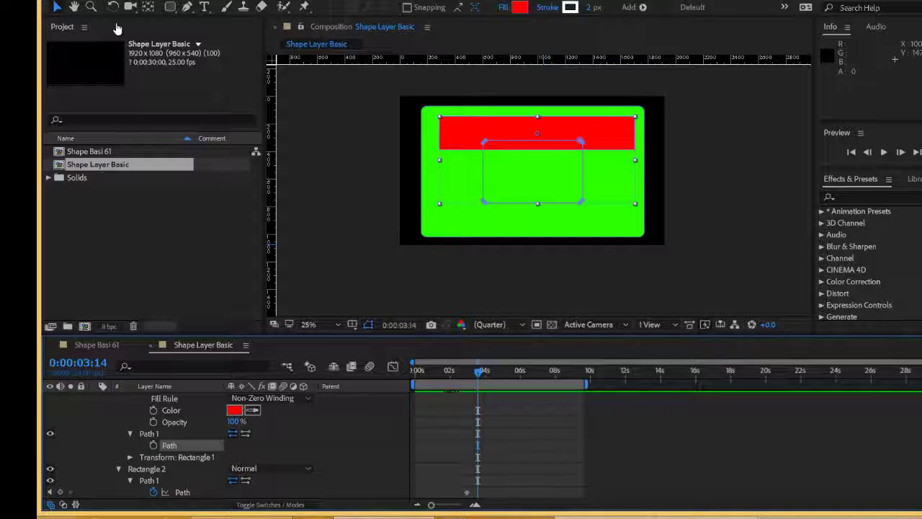
pyautogui.press('Delete')
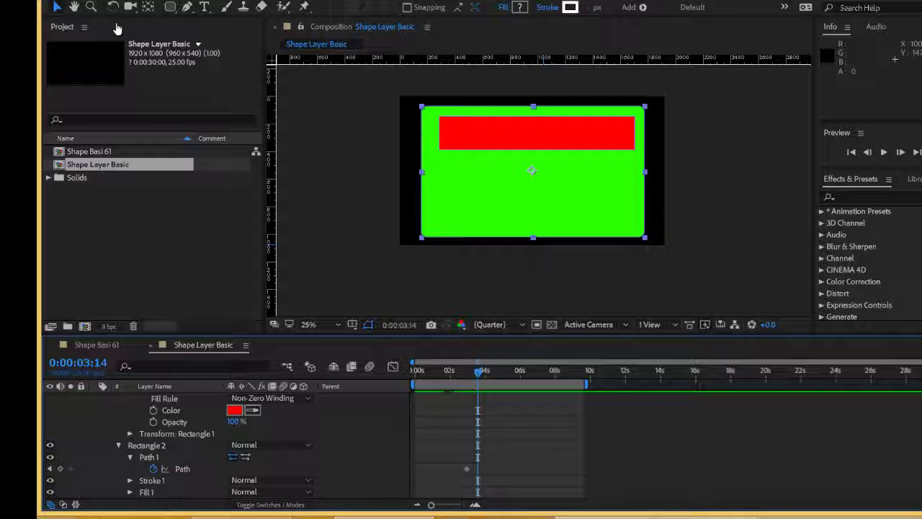
# - Examine Rectangle 2's Path keyframe and expanded transform properties alongside Rectangle 1's Size and fill properties
pyautogui.click(467, 468)
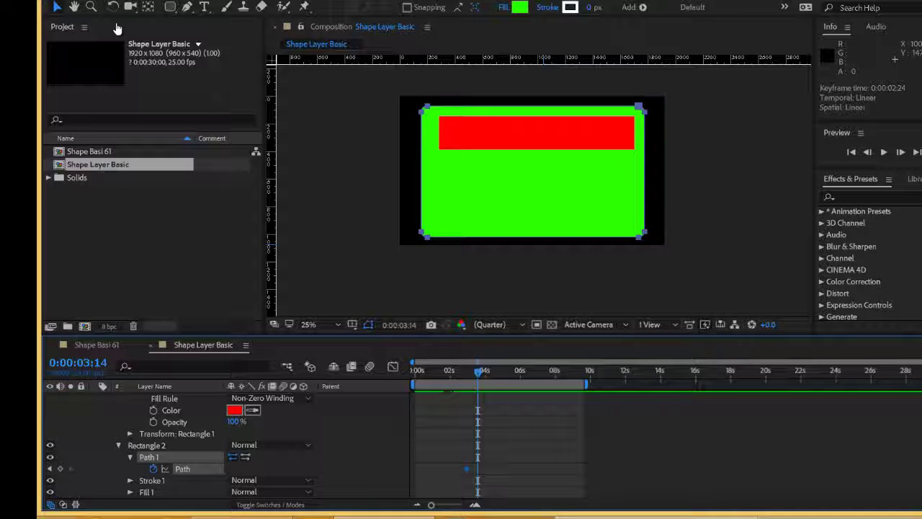
pyautogui.scroll(-1, 467, 454)
pyautogui.click(129, 469)
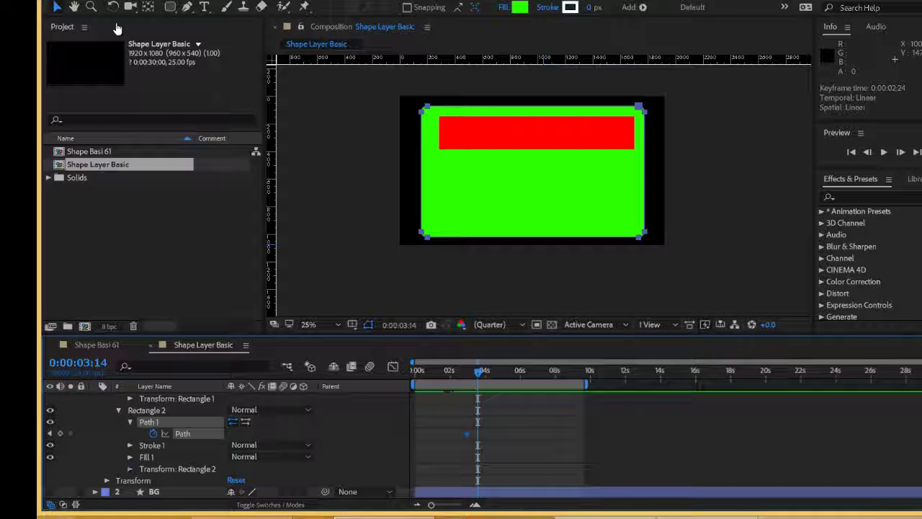
pyautogui.scroll(-2, 216, 447)
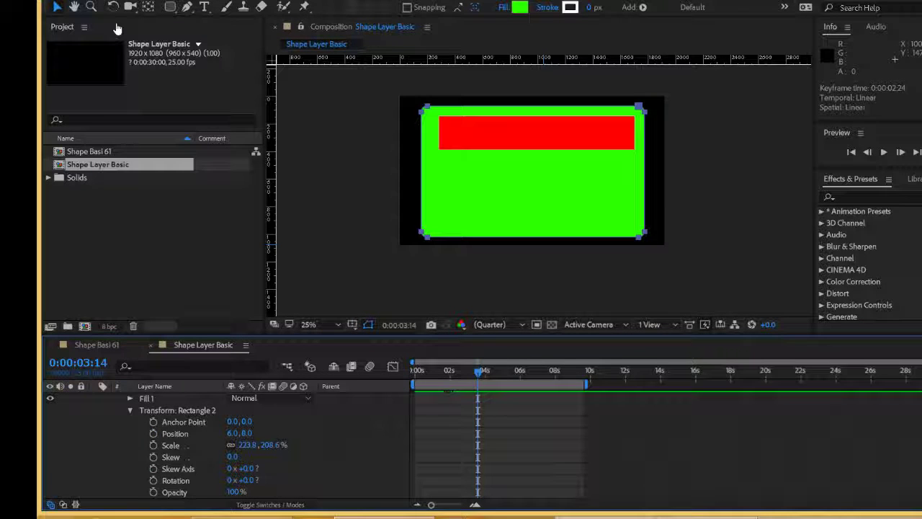
pyautogui.scroll(6, 216, 446)
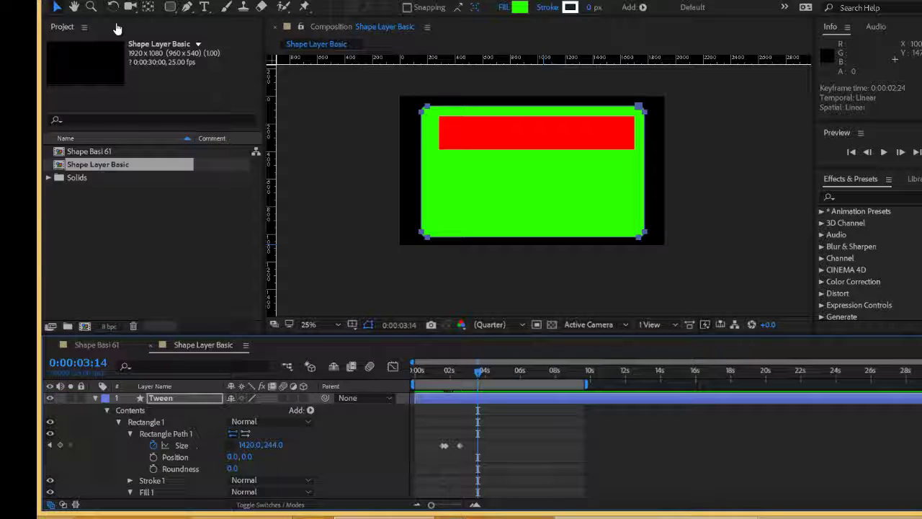
pyautogui.scroll(-6, 216, 447)
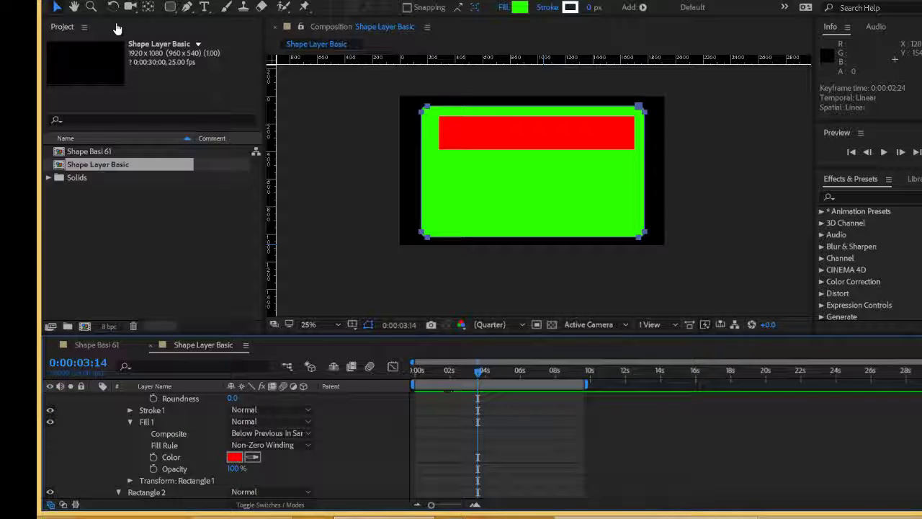
pyautogui.scroll(-1, 216, 447)
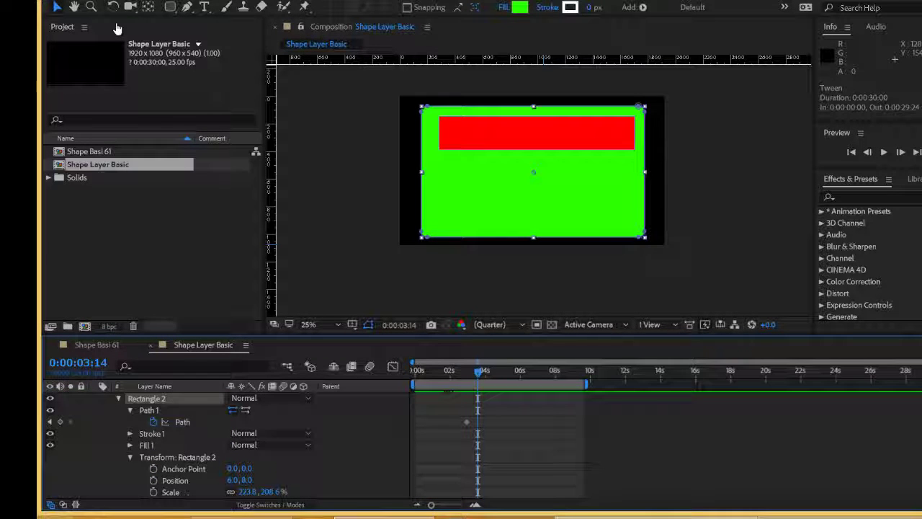
# - Copy Rectangle 2's Path keyframe at 0:00:02:24, paste it onto Rectangle Path 1 at 0:00:03:14, and expand the pasted Path 1
pyautogui.click(466, 422)
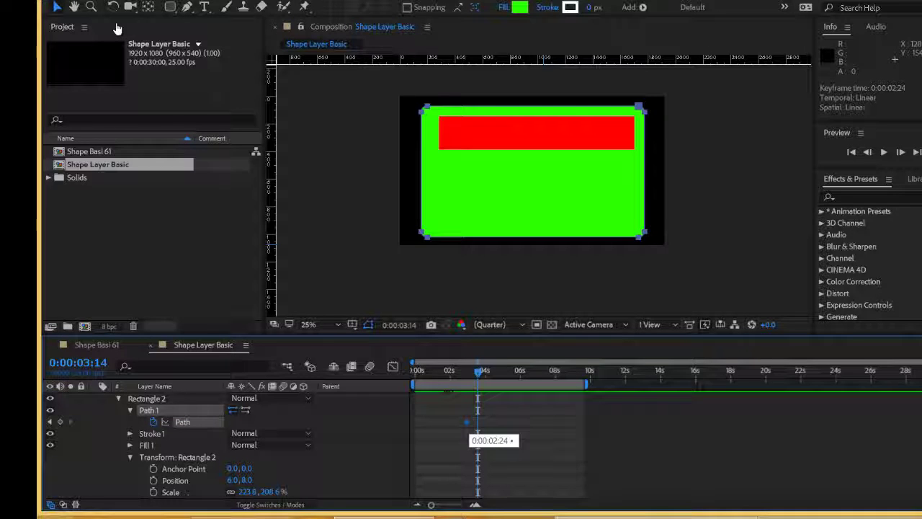
pyautogui.hotkey('ctrl', 'c')
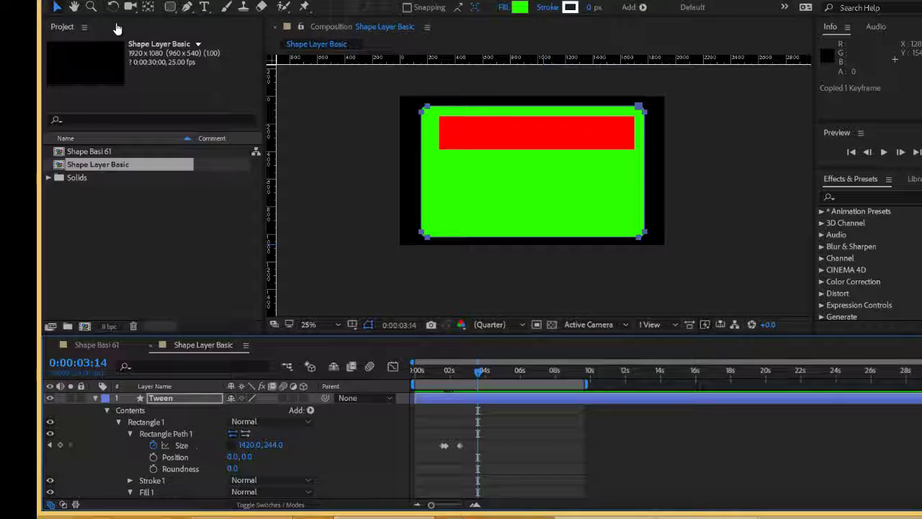
pyautogui.click(167, 434)
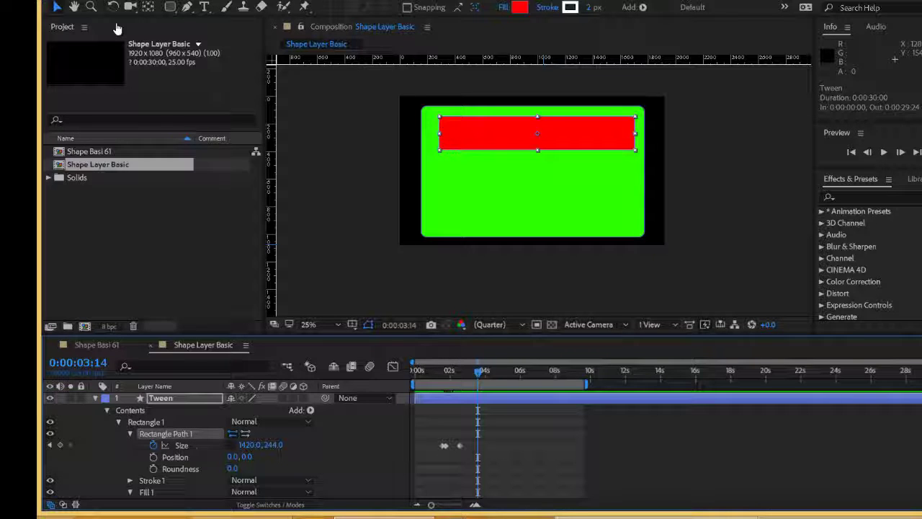
pyautogui.hotkey('ctrl', 'v')
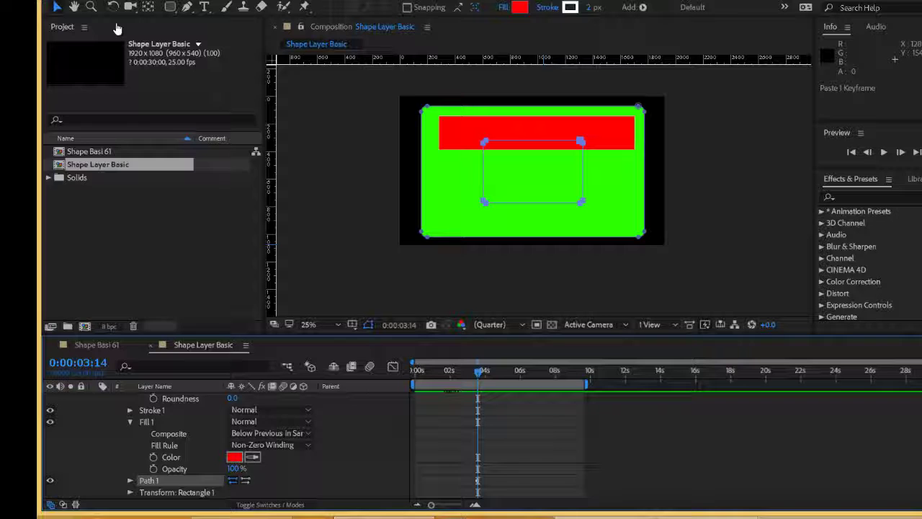
pyautogui.click(130, 481)
pyautogui.scroll(-2, 144, 469)
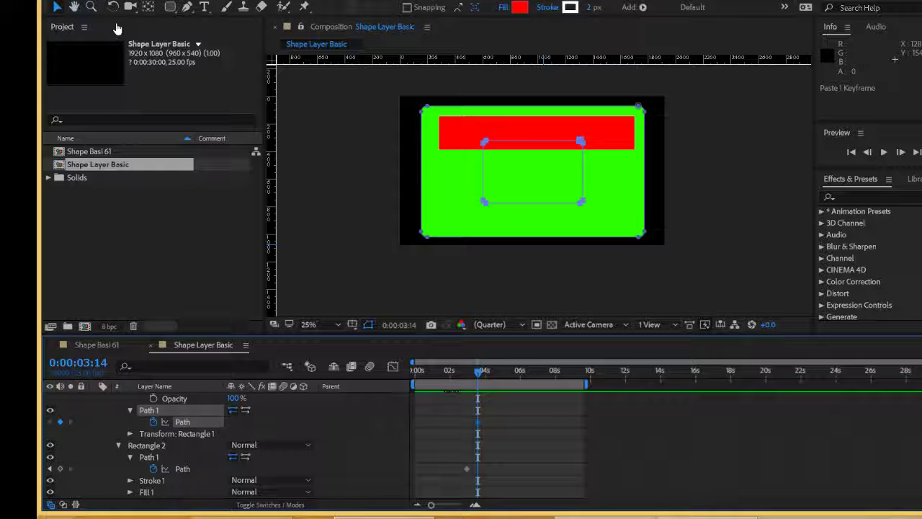
pyautogui.scroll(1, 180, 447)
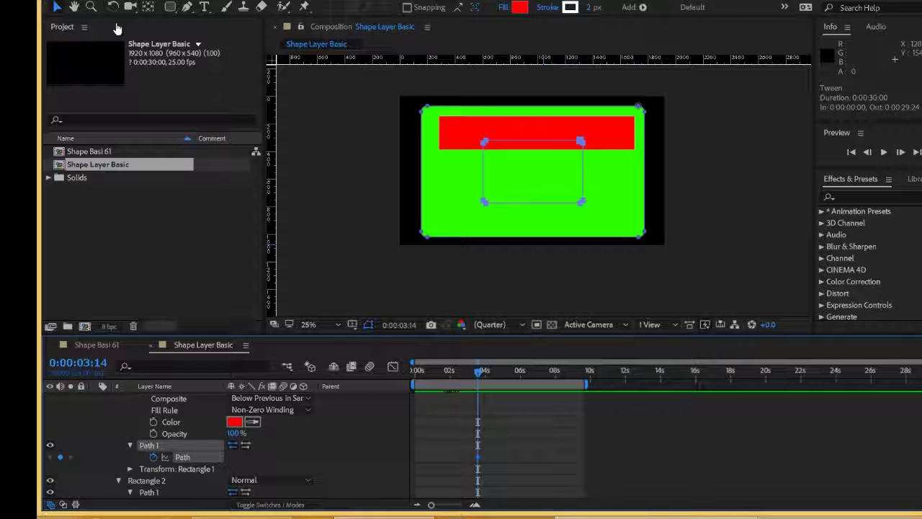
pyautogui.scroll(3, 180, 447)
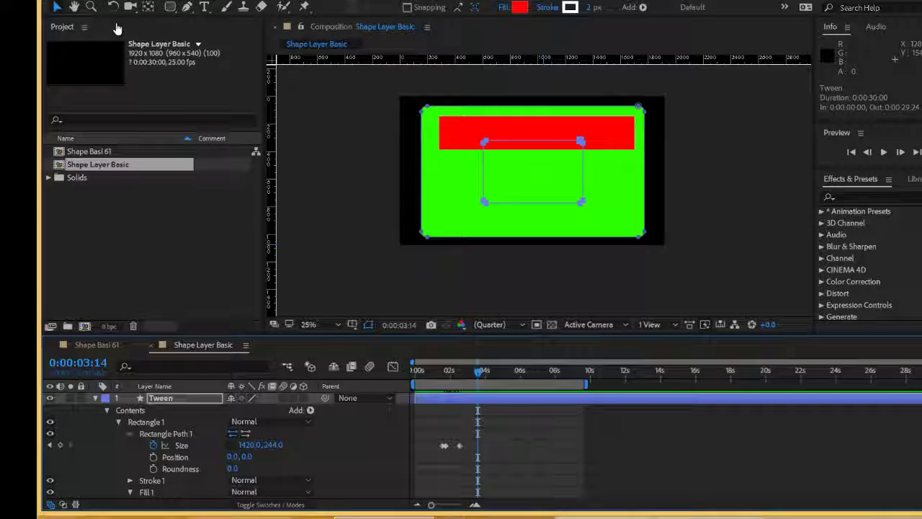
# - Collapse Rectangle 1's Rectangle Path 1 and Fill 1 properties and turn off keyframing for its pasted Path
pyautogui.click(131, 434)
pyautogui.click(130, 457)
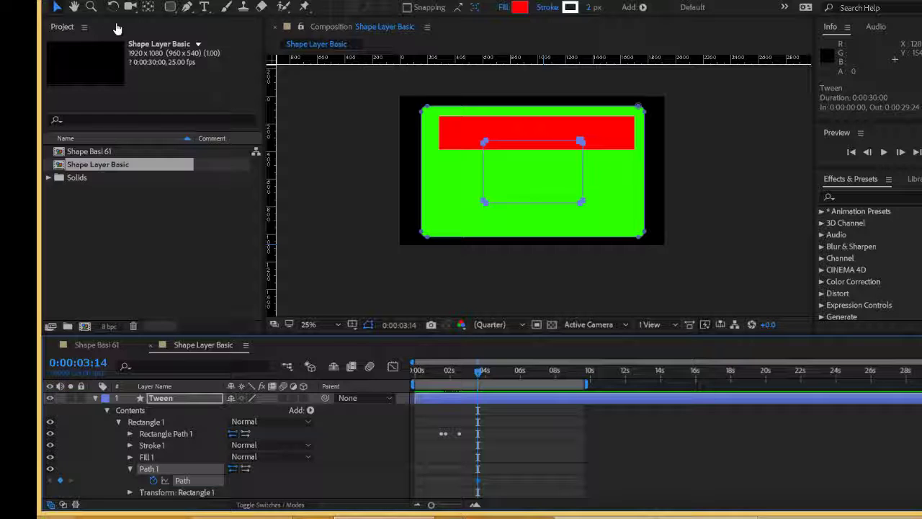
pyautogui.click(154, 480)
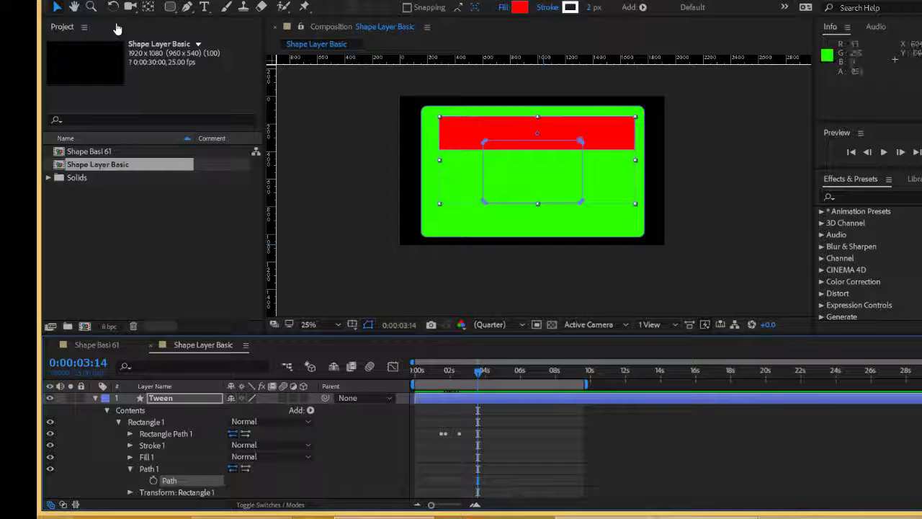
# - Delete a lower-left corner vertex from Rectangle 1's Path 1 and turn Path keyframing back on at 0:00:03:14
pyautogui.click(483, 201)
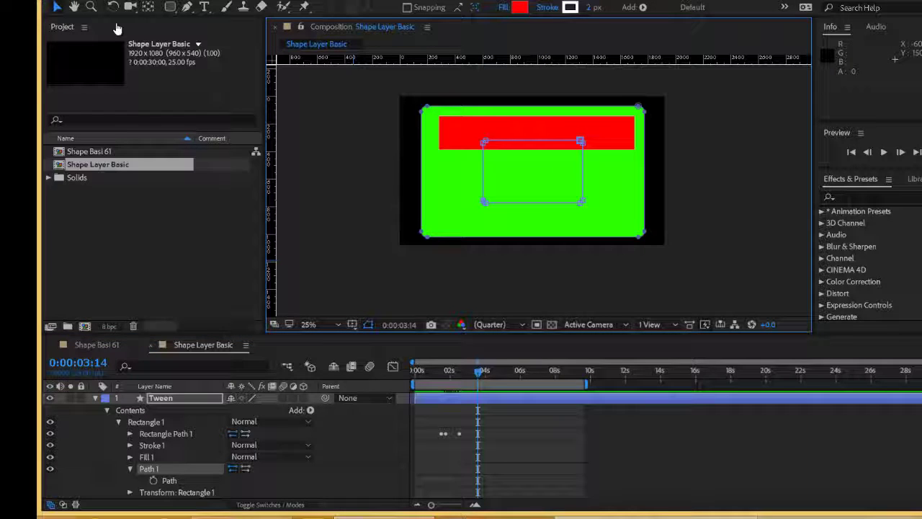
pyautogui.click(149, 468)
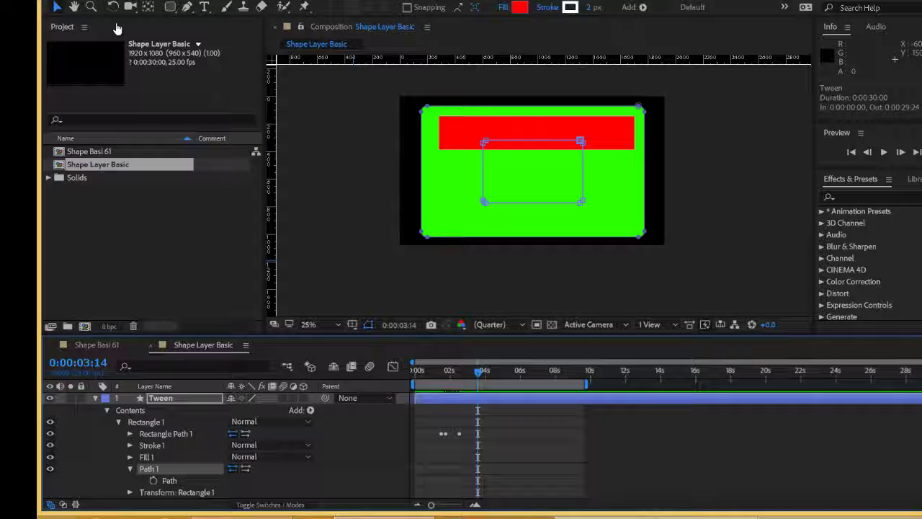
pyautogui.press('Delete')
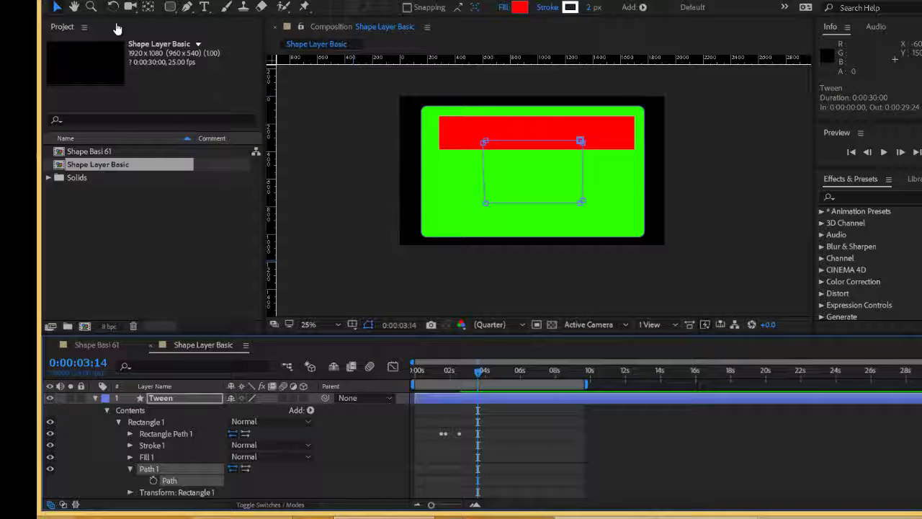
pyautogui.click(154, 481)
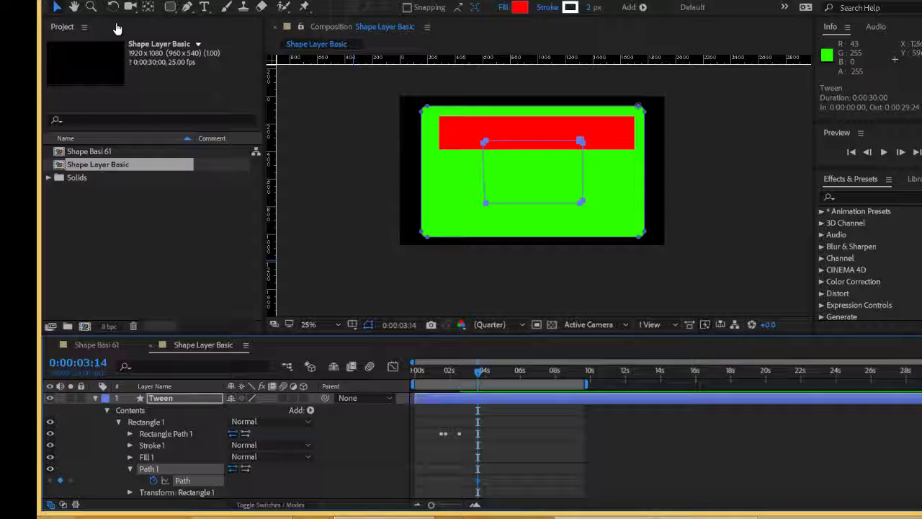
pyautogui.click(561, 203)
# - Collapse Rectangle 2's transform properties and delete its Path keyframe at 0:00:02:24
pyautogui.scroll(-3, 248, 461)
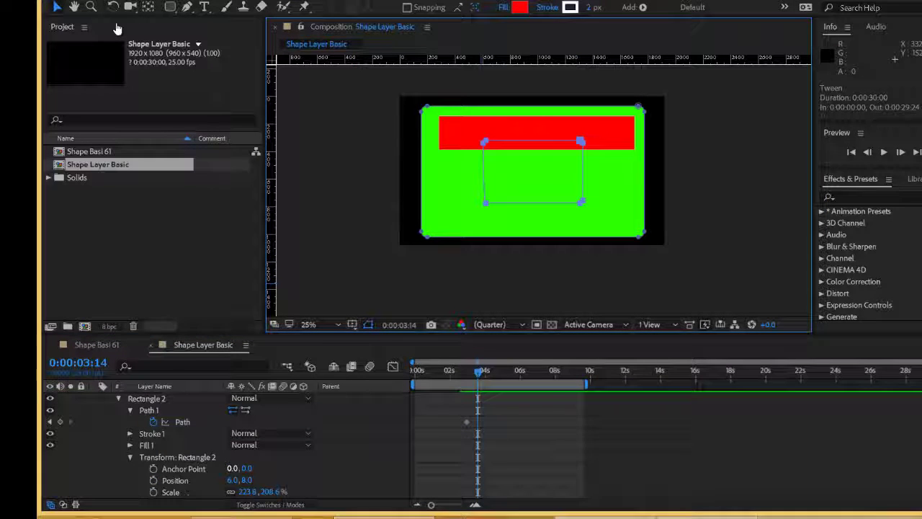
pyautogui.scroll(-1, 247, 461)
pyautogui.click(130, 422)
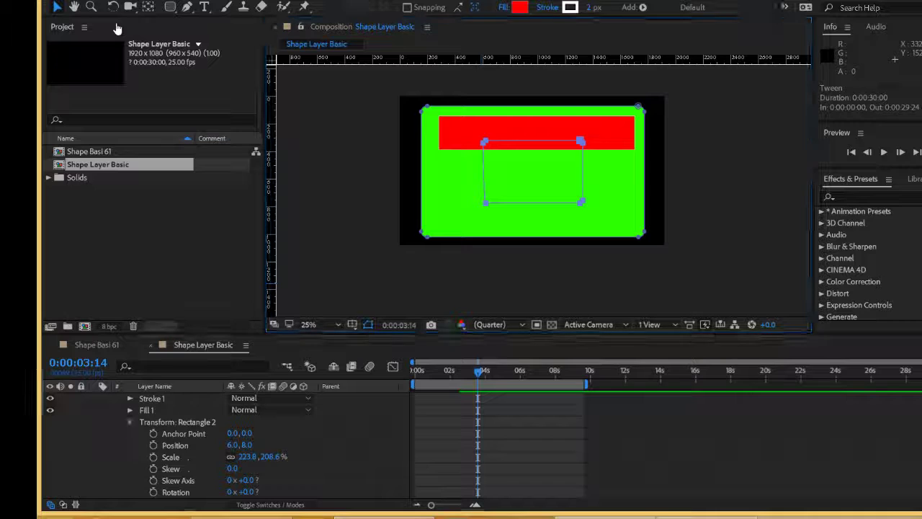
pyautogui.click(467, 434)
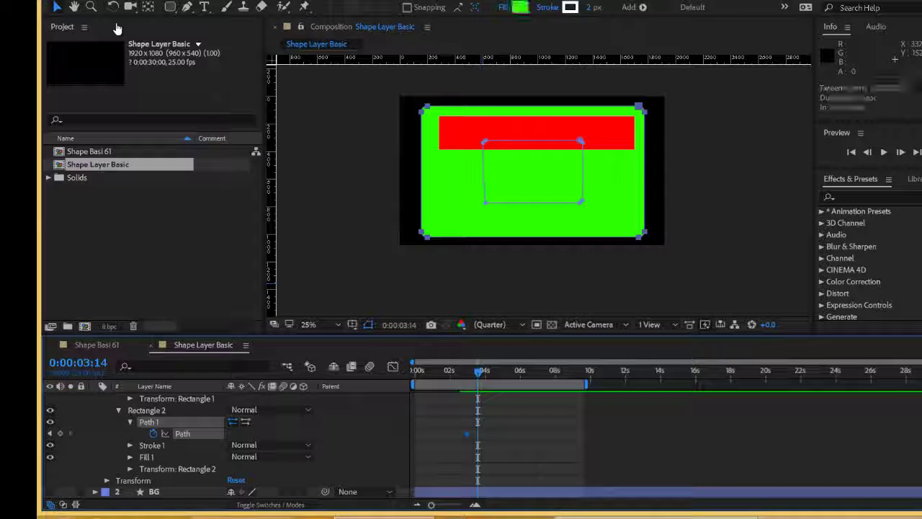
pyautogui.press('Delete')
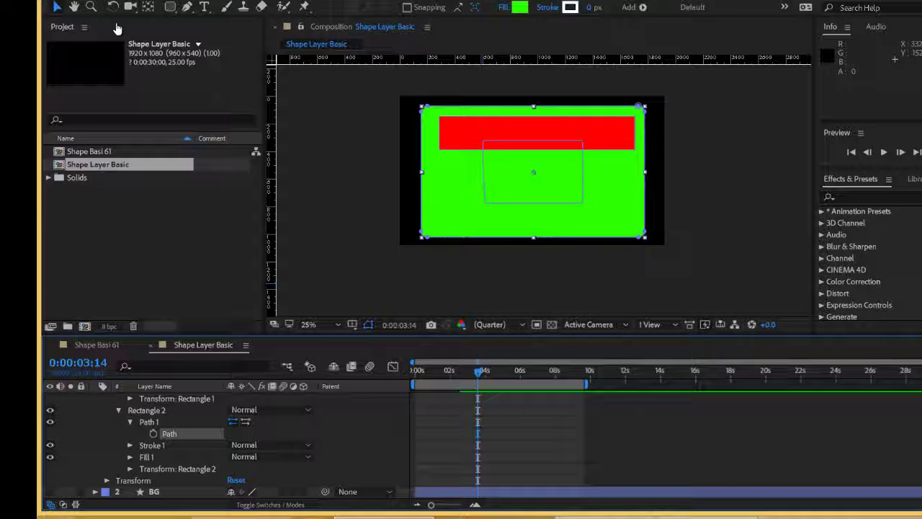
# - Move the current time to 0:00:03:00, delete Path 1 from Rectangle 1, and select the Rectangle 1 group
pyautogui.scroll(3, 247, 446)
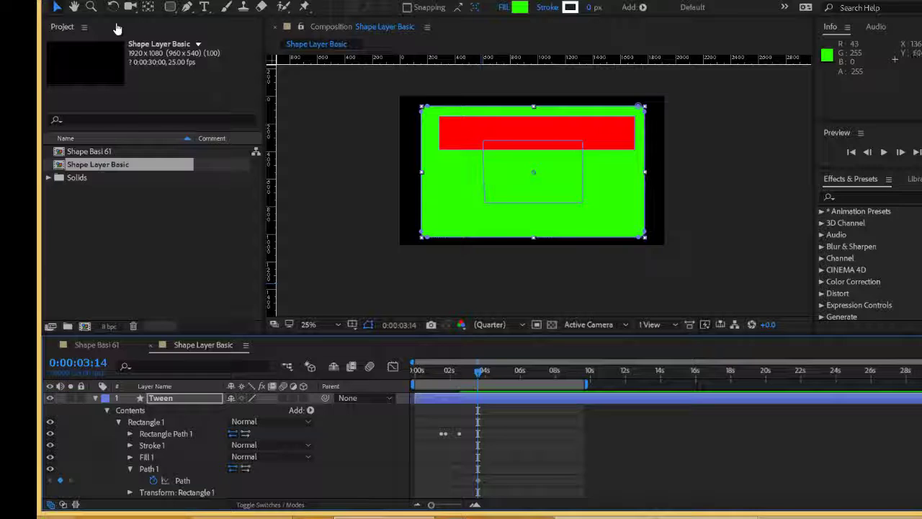
pyautogui.click(492, 212)
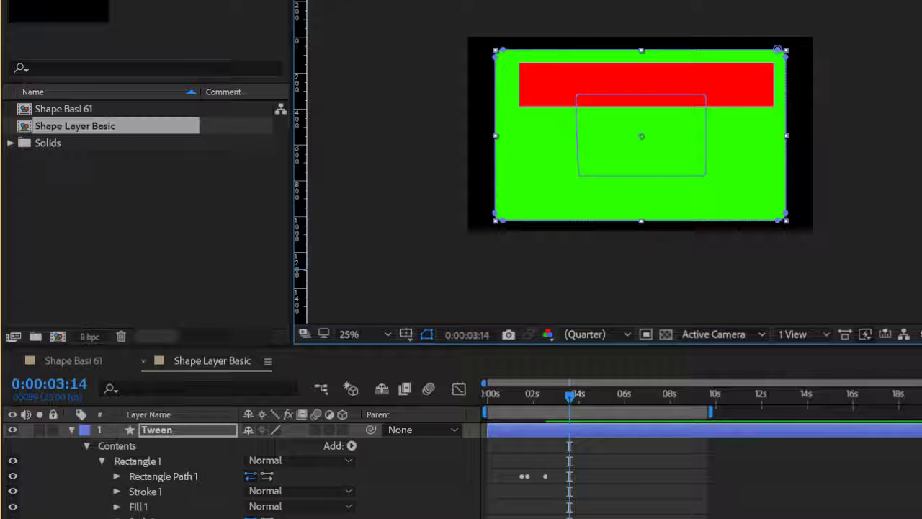
pyautogui.moveTo(569, 396)
pyautogui.mouseDown()
pyautogui.moveTo(496, 396)
pyautogui.moveTo(556, 395)
pyautogui.mouseUp()
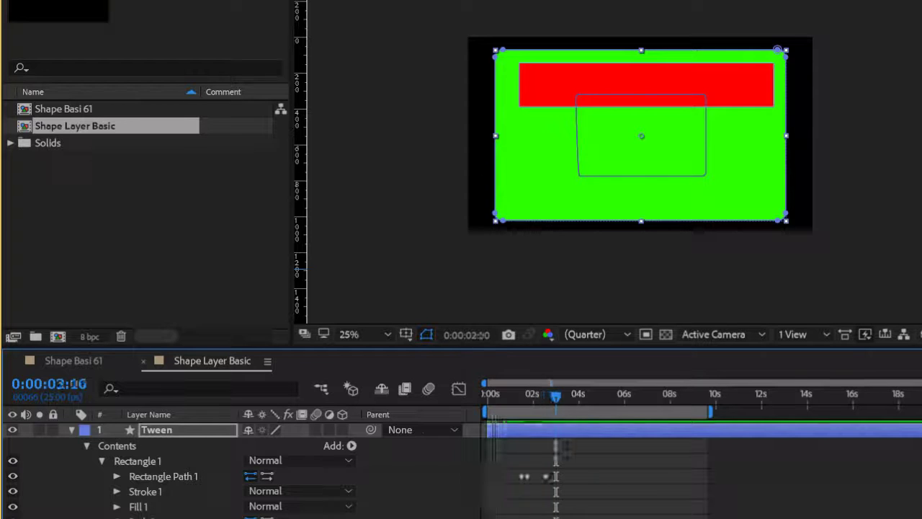
pyautogui.click(142, 518)
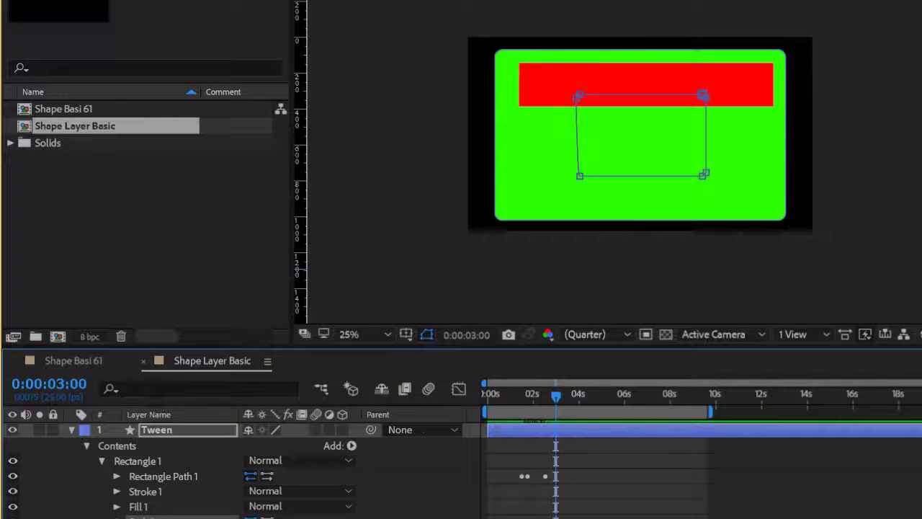
pyautogui.press('Delete')
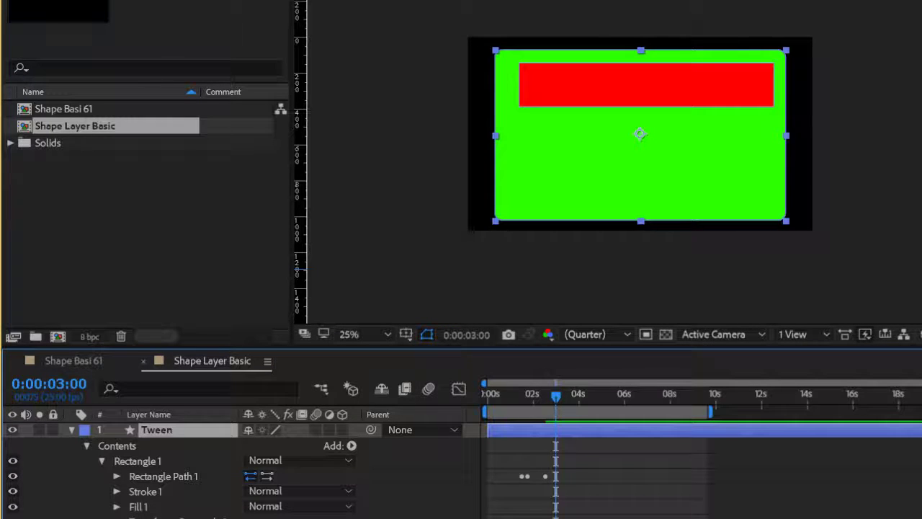
pyautogui.click(138, 461)
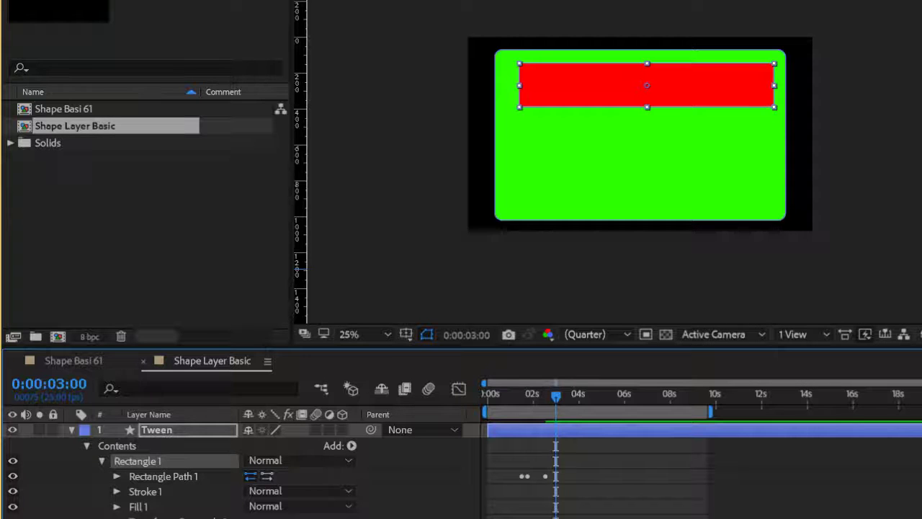
# - Add a Path to the Rectangle 1 group in the Tween layer and expand it to show its Path property
pyautogui.click(87, 446)
pyautogui.click(117, 446)
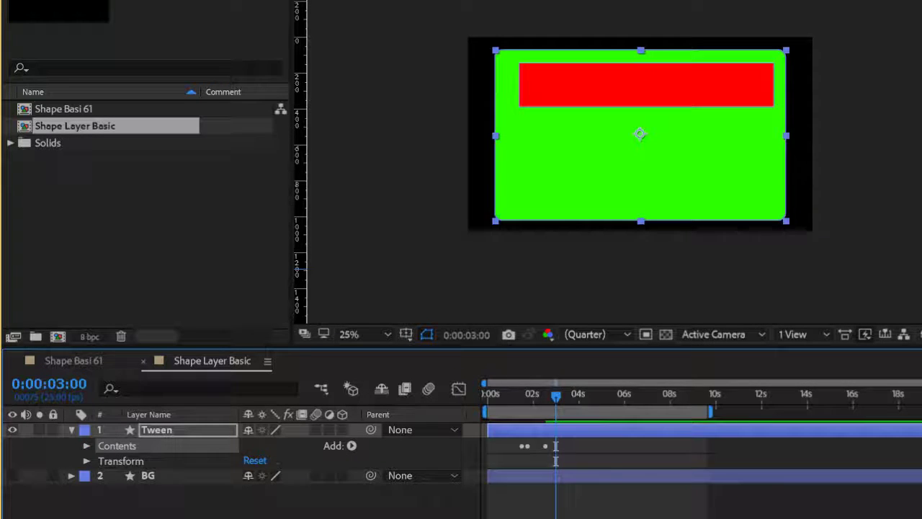
pyautogui.click(87, 446)
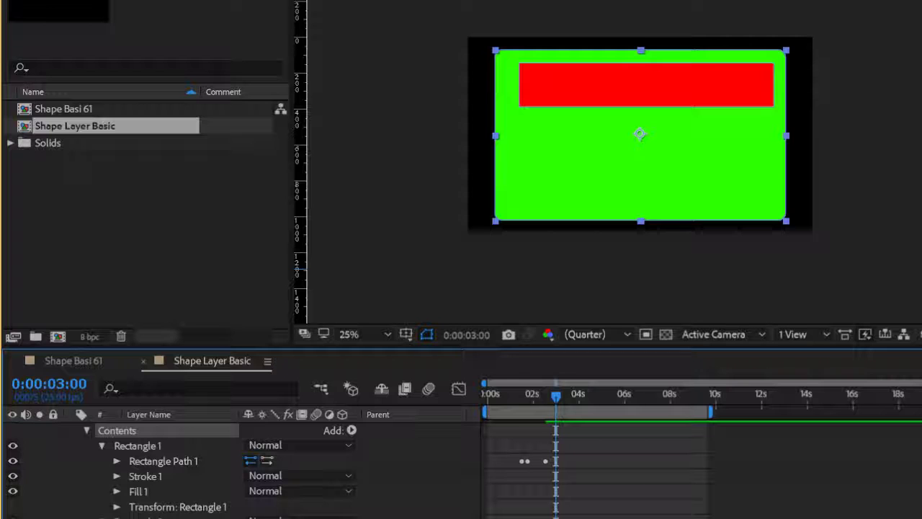
pyautogui.click(138, 446)
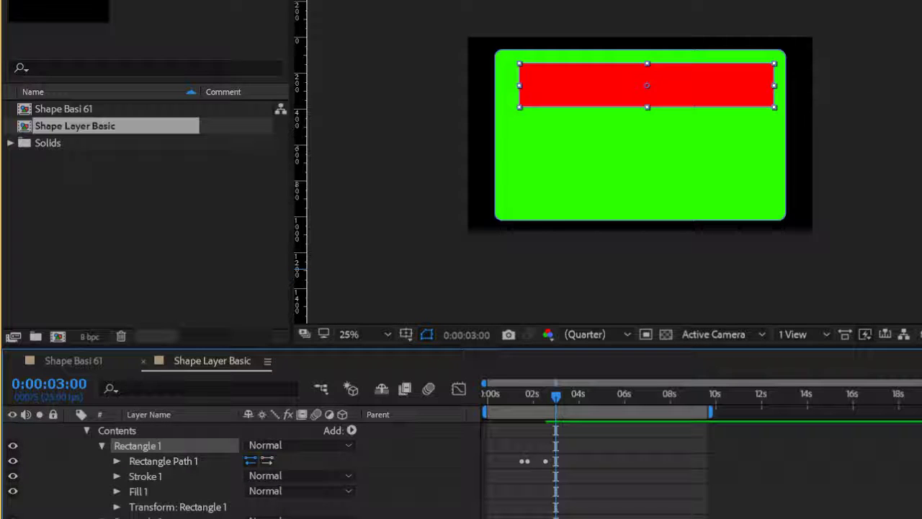
pyautogui.click(352, 430)
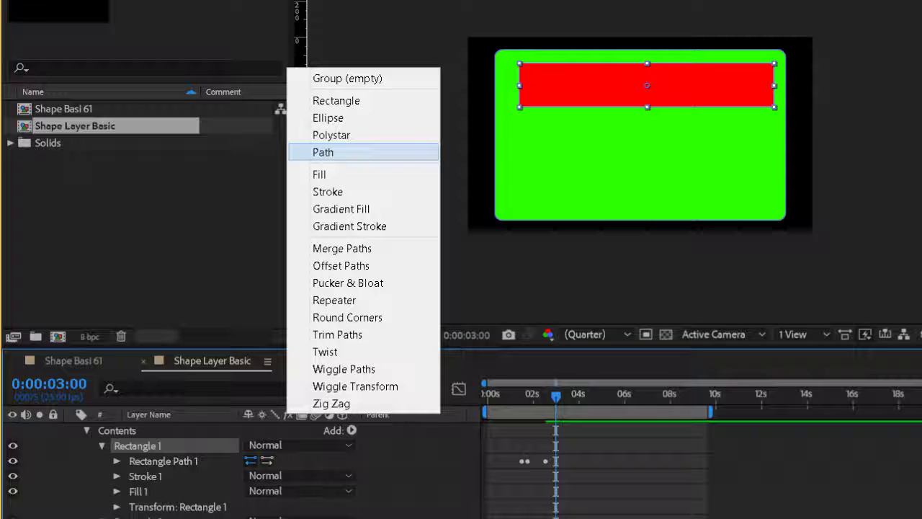
pyautogui.click(323, 152)
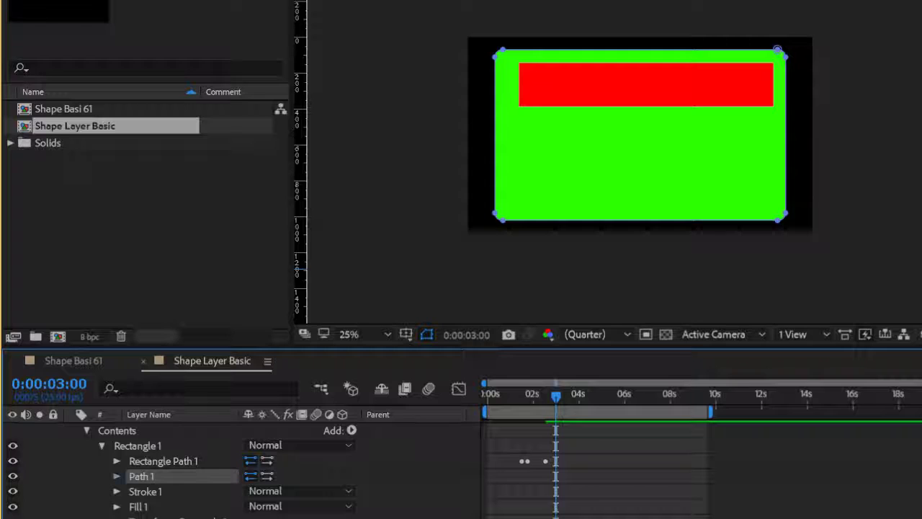
pyautogui.click(117, 476)
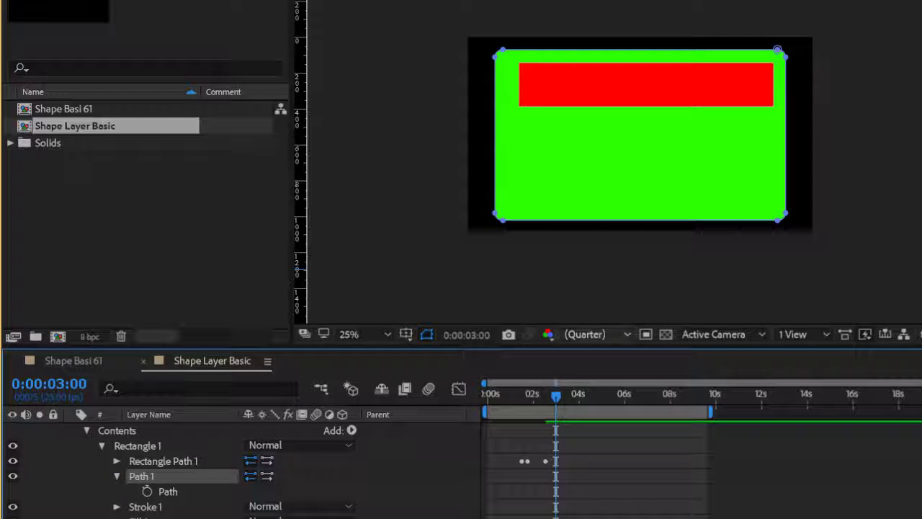
# - Turn on keyframing for the Path property of Rectangle 1's Path 1 at 0:00:03:05
pyautogui.moveTo(555, 396); pyautogui.dragTo(561, 396)
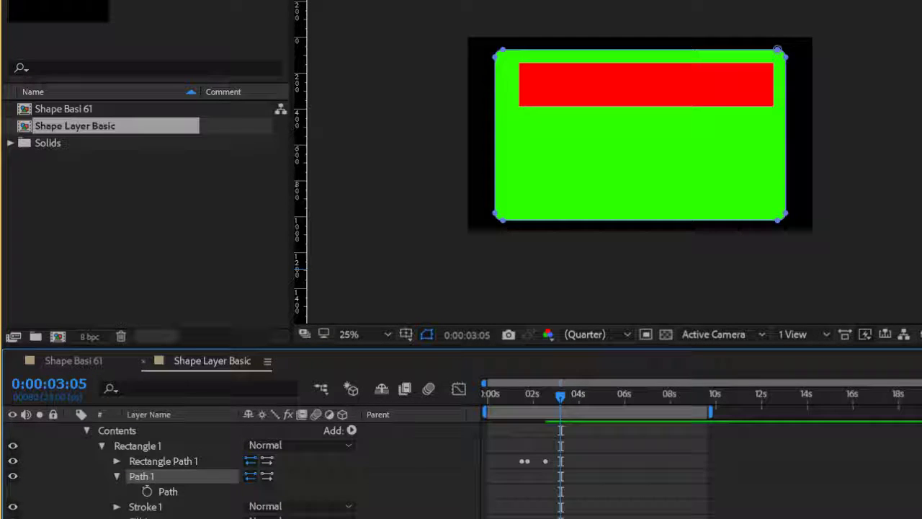
pyautogui.click(138, 446)
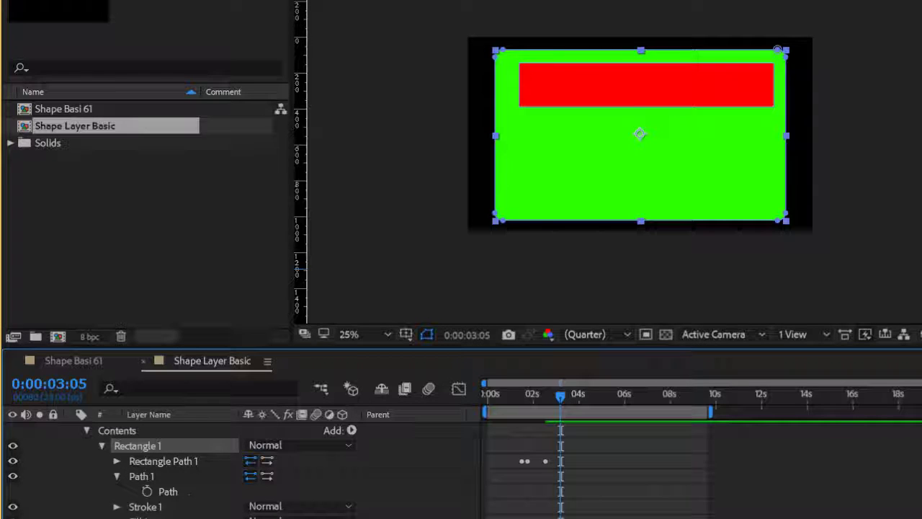
pyautogui.click(147, 491)
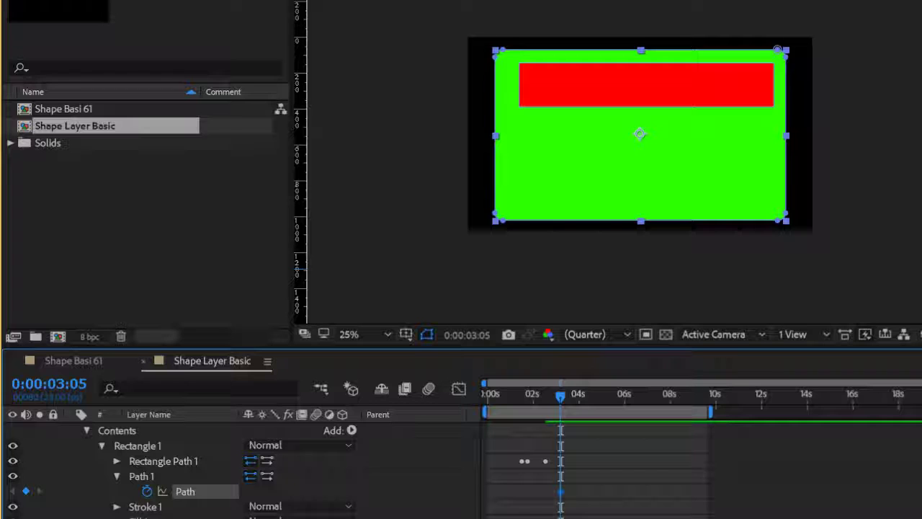
# - Pull the green shape's upper-right vertex inward at 0:00:03:05 and outward at 0:00:03:23, and return the current time to 0:00:03:08
pyautogui.moveTo(786, 57); pyautogui.dragTo(723, 165)
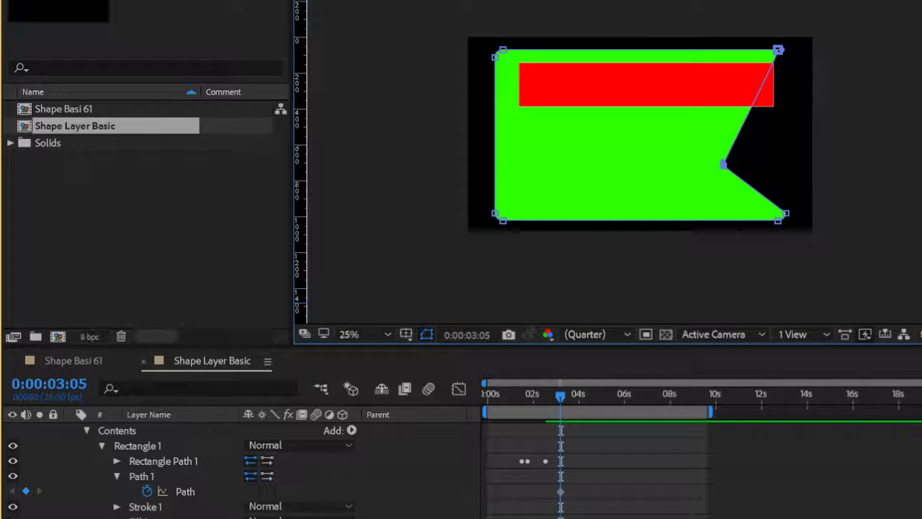
pyautogui.press('space')
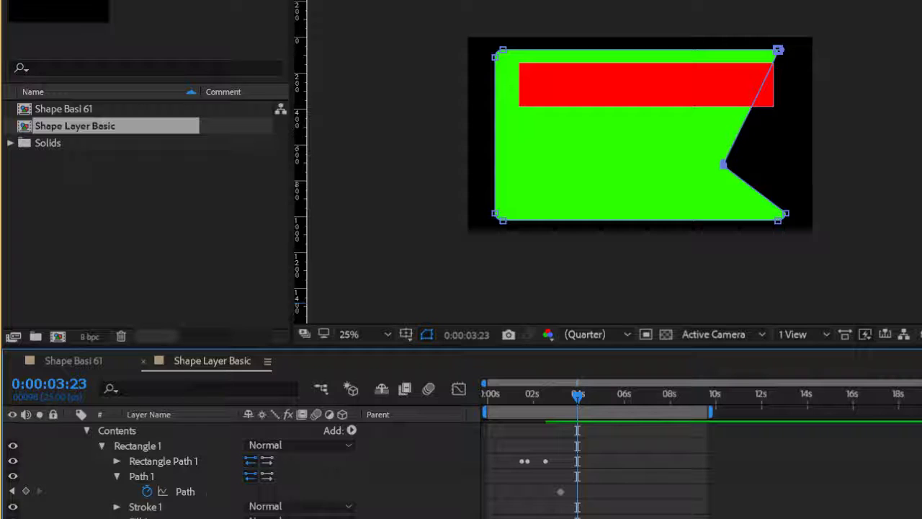
pyautogui.moveTo(723, 165); pyautogui.dragTo(801, 121)
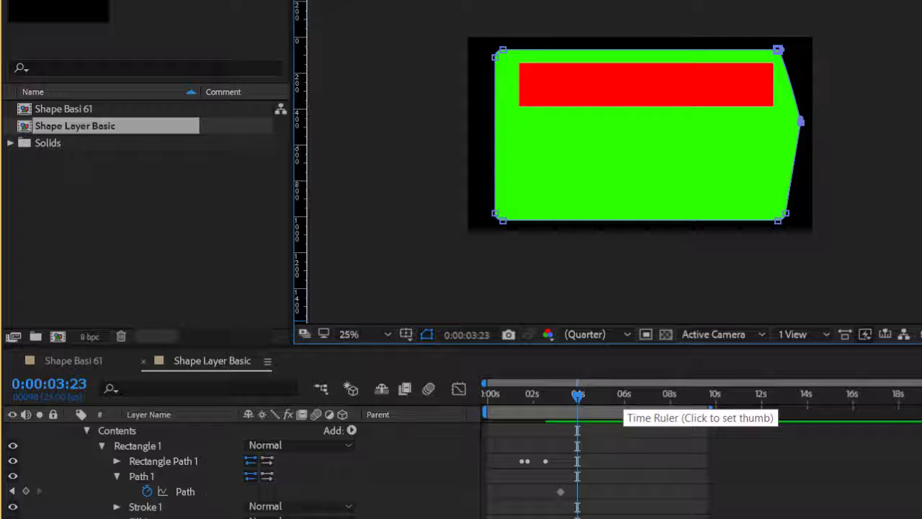
pyautogui.moveTo(578, 395); pyautogui.dragTo(563, 394)
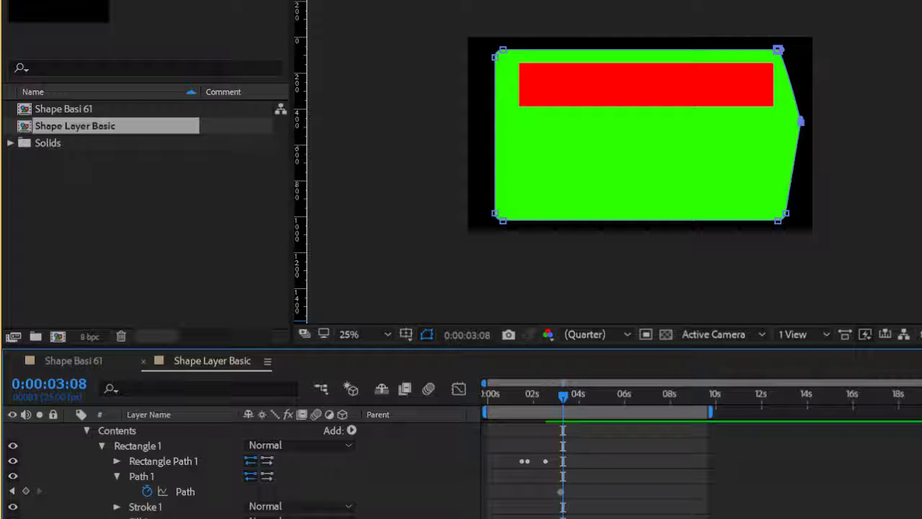
# - Turn on Path keyframing for Rectangle 2's Path 1 at 0:00:03:08 and reshape its right-side vertices at 0:00:04:00
pyautogui.scroll(-5, 144, 468)
pyautogui.click(142, 461)
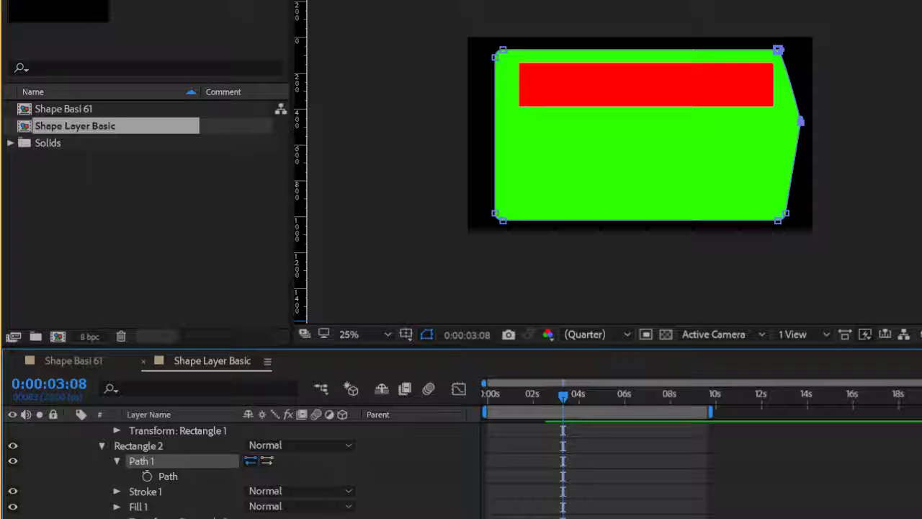
pyautogui.scroll(3, 147, 476)
pyautogui.click(147, 476)
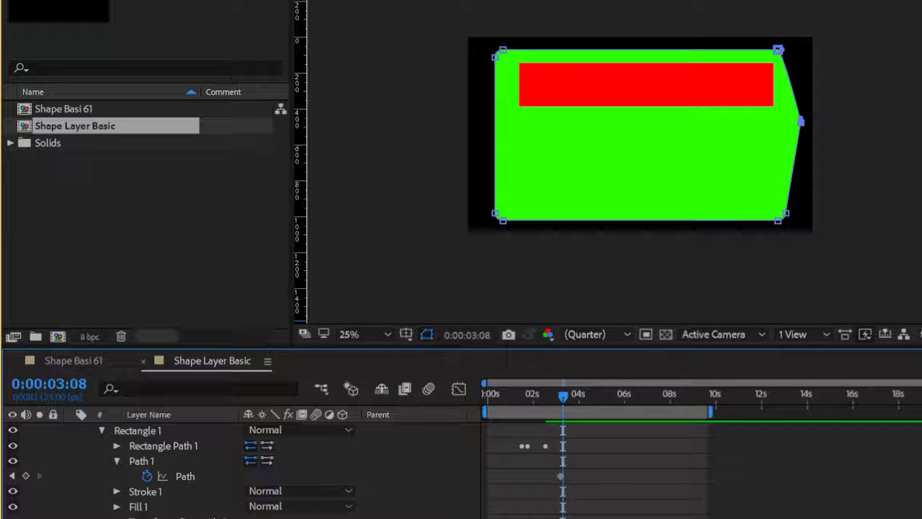
pyautogui.scroll(-3, 180, 468)
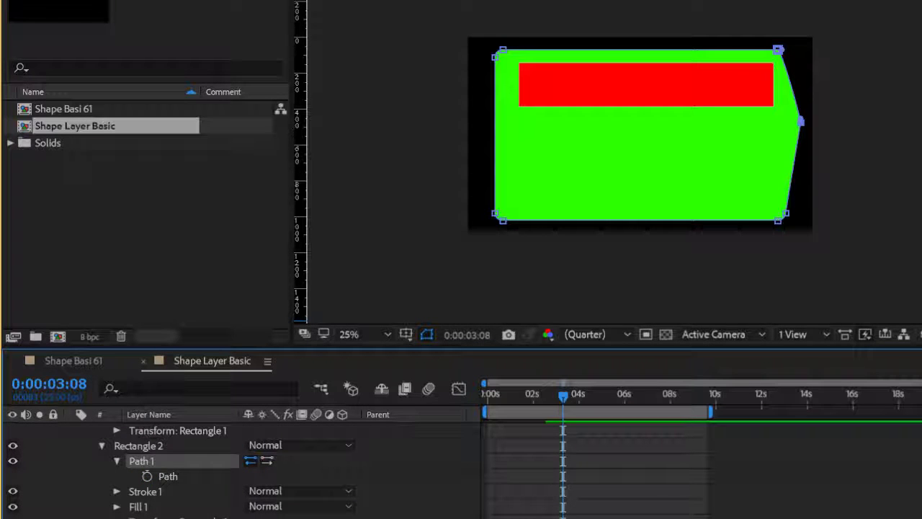
pyautogui.click(147, 476)
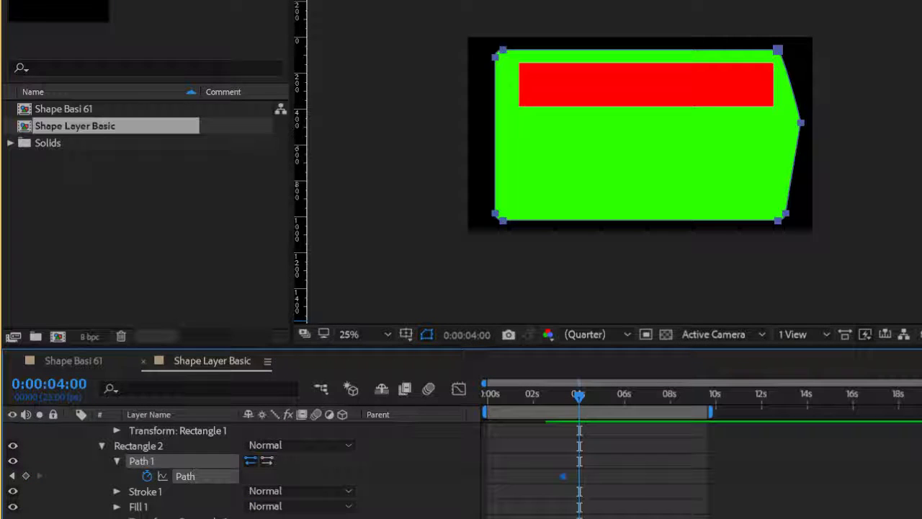
pyautogui.moveTo(800, 122); pyautogui.dragTo(740, 128)
pyautogui.click(798, 120)
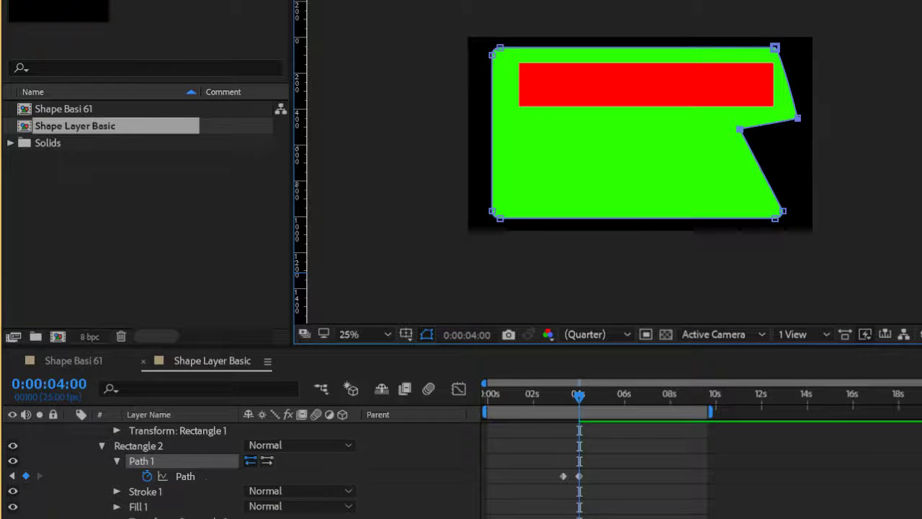
# - Remove the Path keyframes from Rectangle 2 and delete its Path 1
pyautogui.moveTo(579, 395); pyautogui.dragTo(557, 395)
pyautogui.click(185, 476)
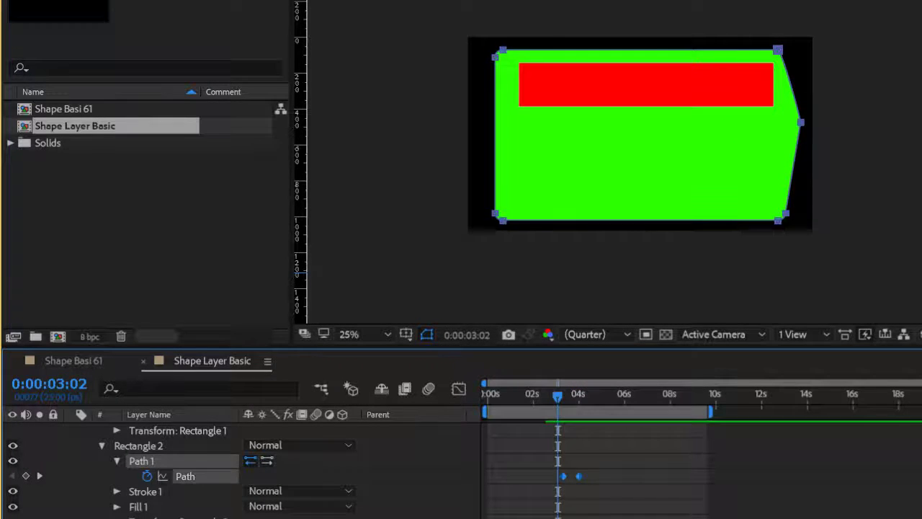
pyautogui.press('Delete')
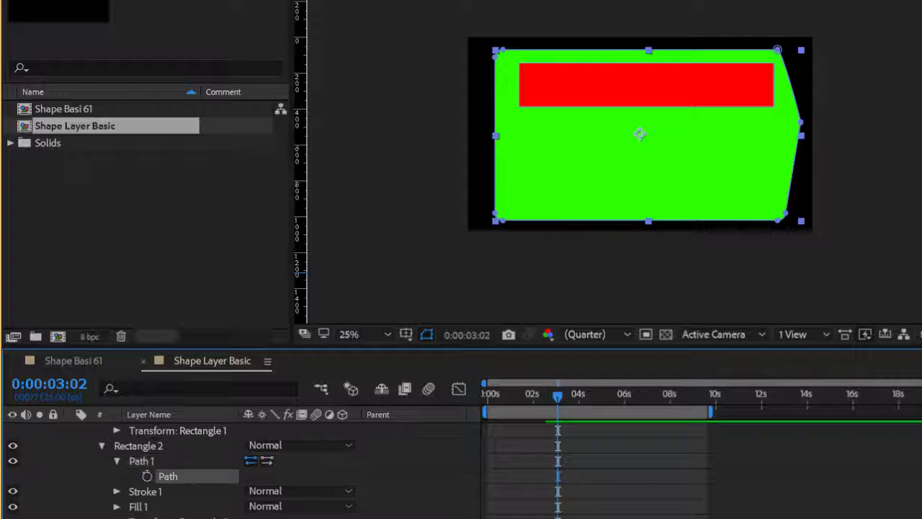
pyautogui.click(142, 461)
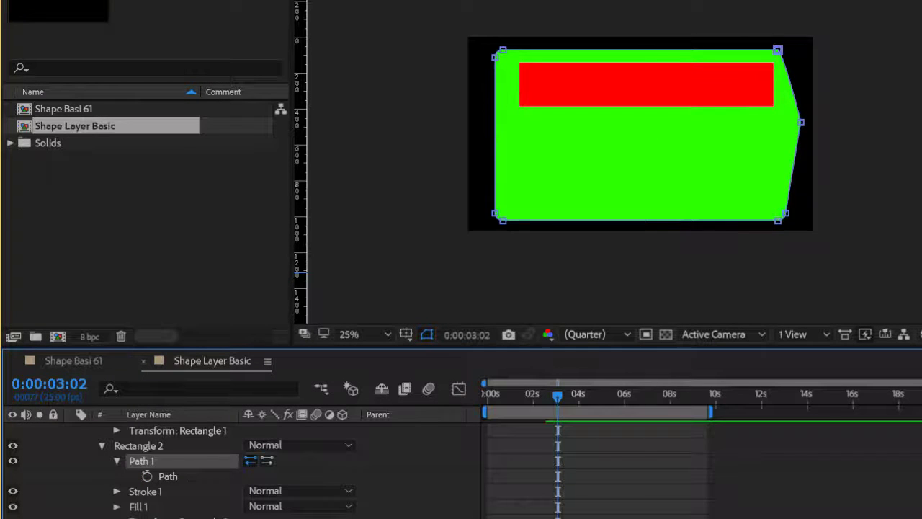
pyautogui.press('Delete')
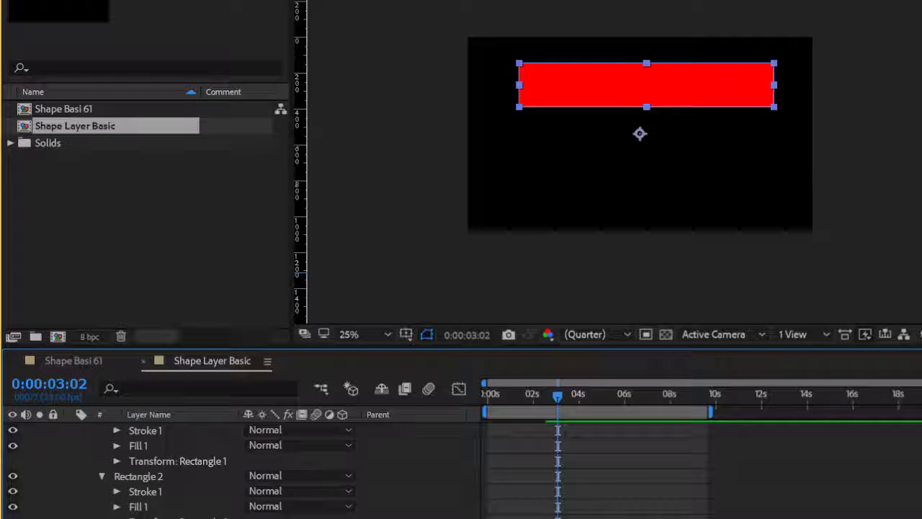
# - Move the current time to 0:00:03:04 and select the Path keyframe of Rectangle 1's Path 1
pyautogui.scroll(2, 238, 468)
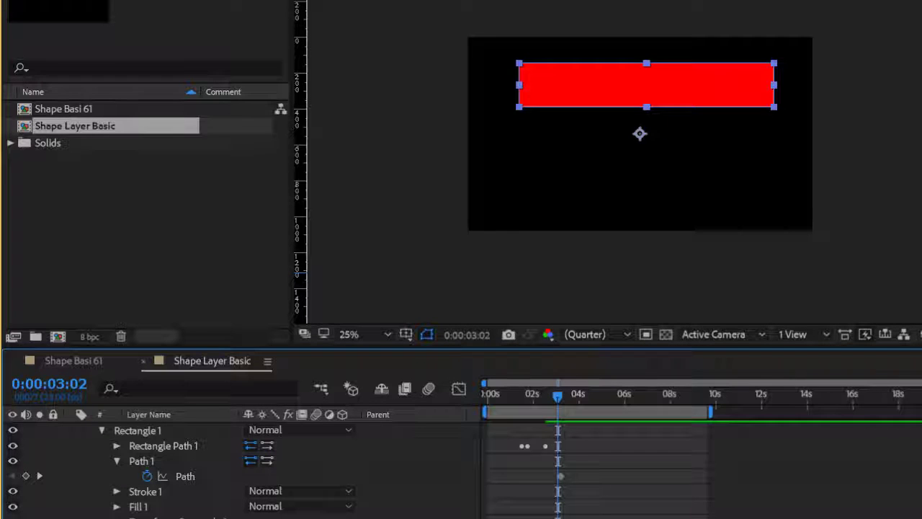
pyautogui.scroll(1, 237, 468)
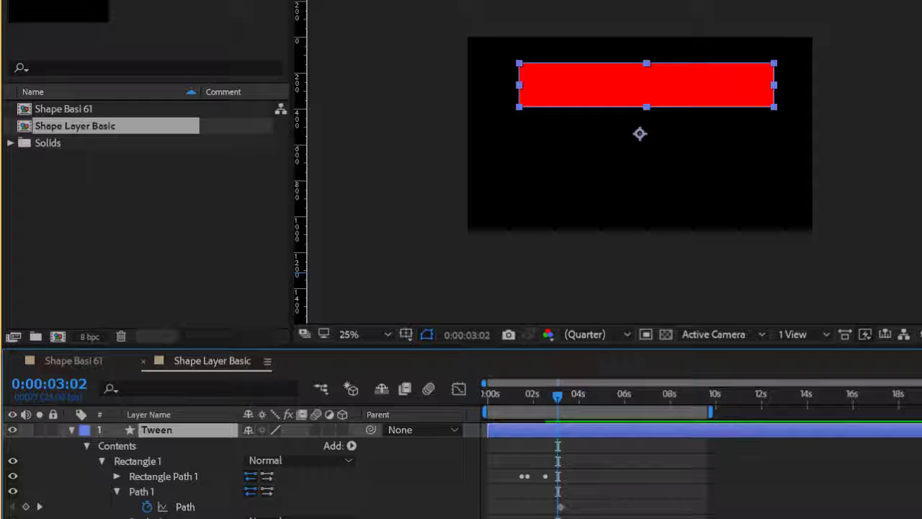
pyautogui.moveTo(558, 396)
pyautogui.mouseDown()
pyautogui.moveTo(532, 395)
pyautogui.moveTo(559, 395)
pyautogui.mouseUp()
pyautogui.click(559, 506)
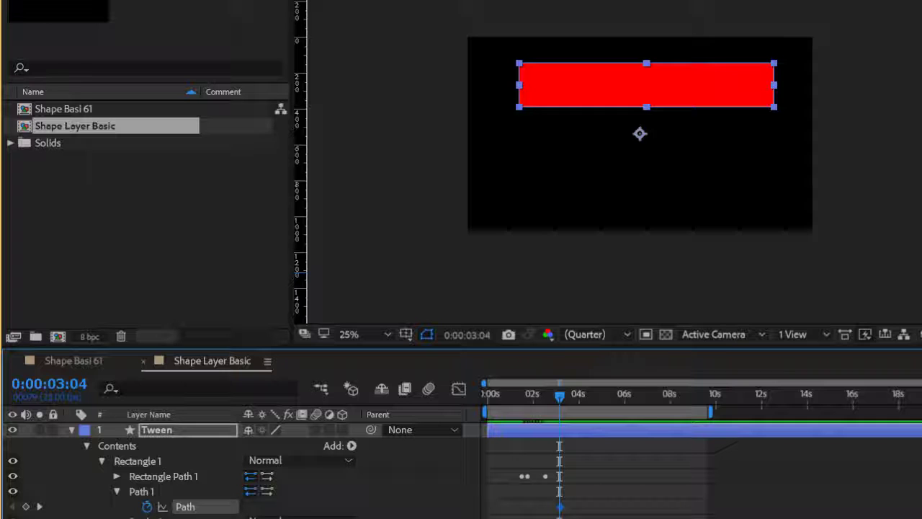
pyautogui.click(351, 446)
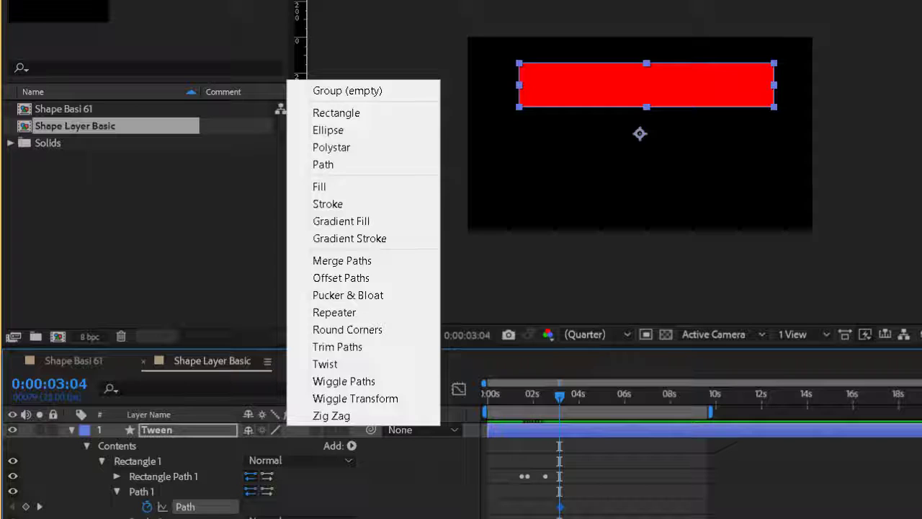
pyautogui.press('Escape')
pyautogui.scroll(-1, 238, 468)
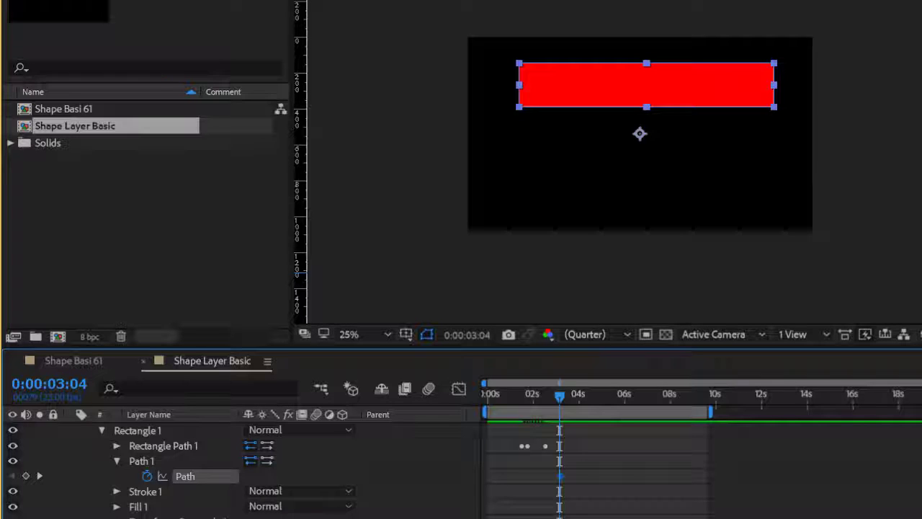
# - Move the current time to 0:00:04:06 with Rectangle 1's Path keyframe still selected
pyautogui.moveTo(560, 396); pyautogui.dragTo(587, 396)
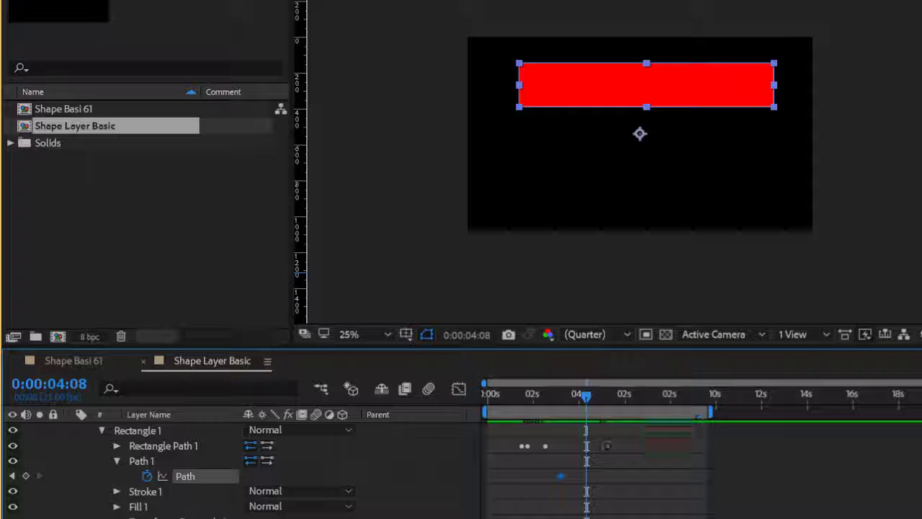
pyautogui.moveTo(586, 396); pyautogui.dragTo(589, 396)
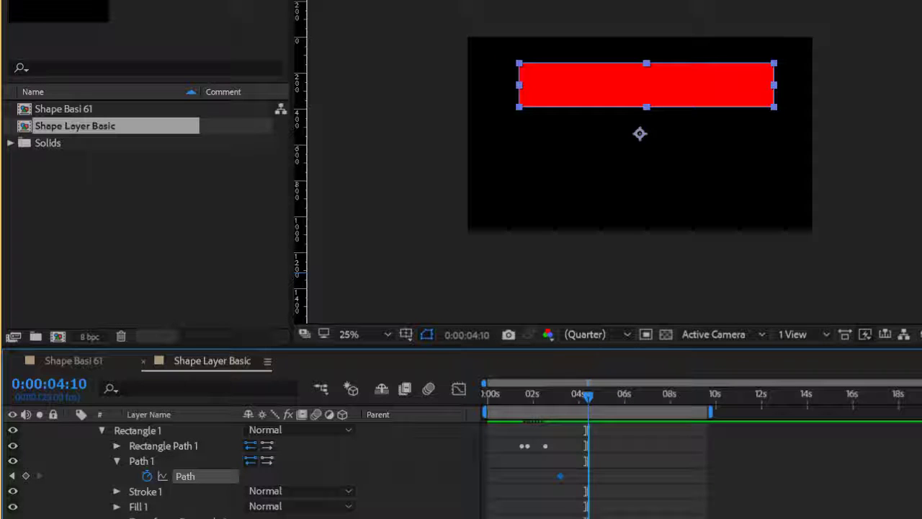
pyautogui.moveTo(94, 384)
pyautogui.mouseDown()
pyautogui.moveTo(44, 384)
pyautogui.moveTo(90, 384)
pyautogui.mouseUp()
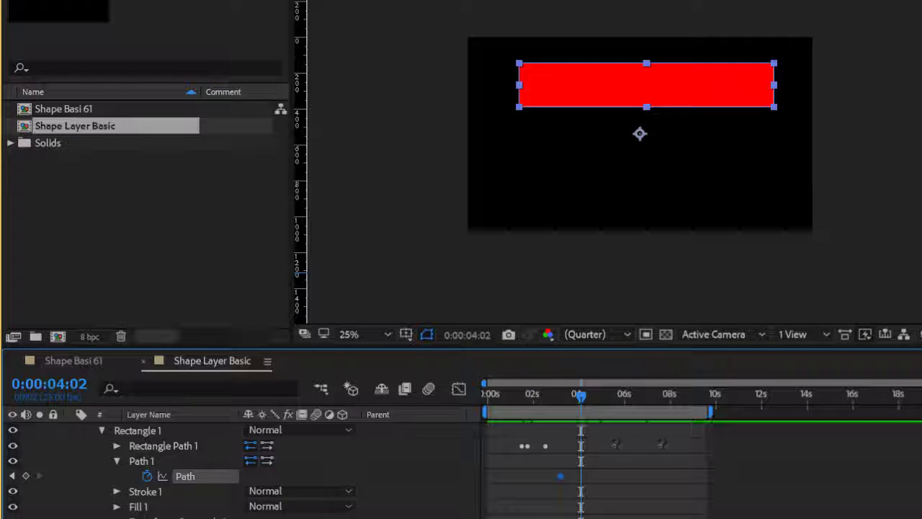
pyautogui.moveTo(581, 397); pyautogui.dragTo(584, 397)
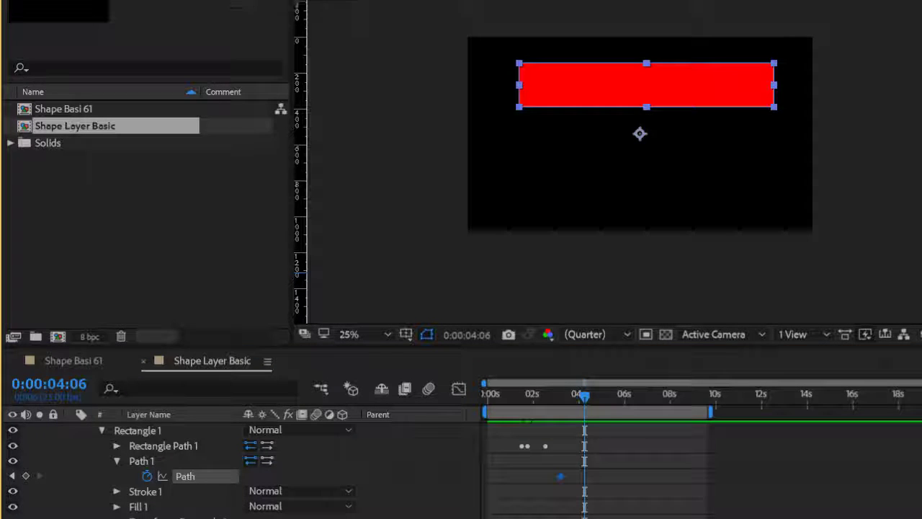
# - Try to edit the red rectangle directly in the composition, undo the attempt, and reselect the Path property of Rectangle 1's Path 1
pyautogui.hotkey('ctrl', 't')
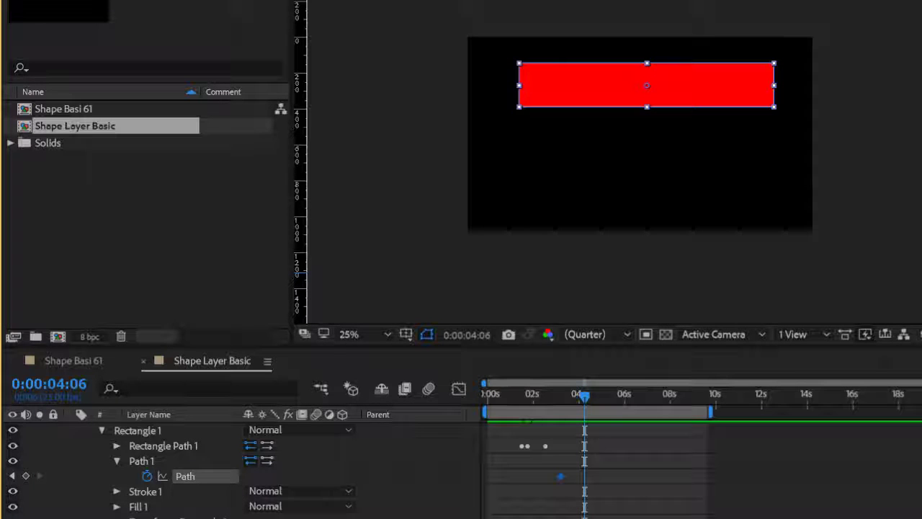
pyautogui.click(647, 102)
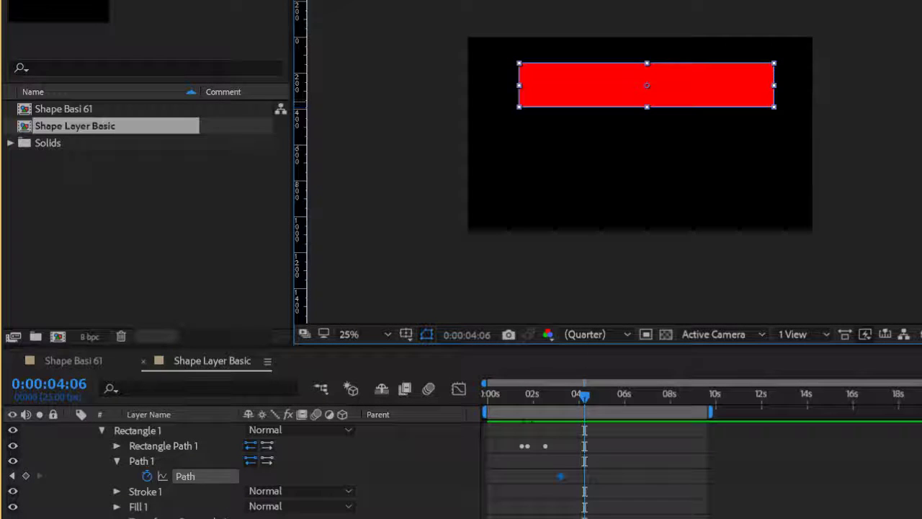
pyautogui.doubleClick(647, 102)
pyautogui.hotkey('ctrl', 'z')
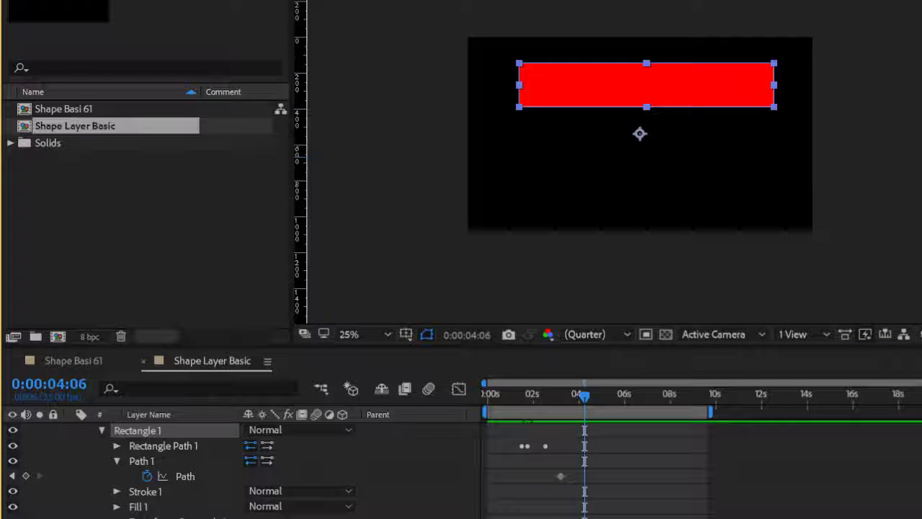
pyautogui.click(186, 476)
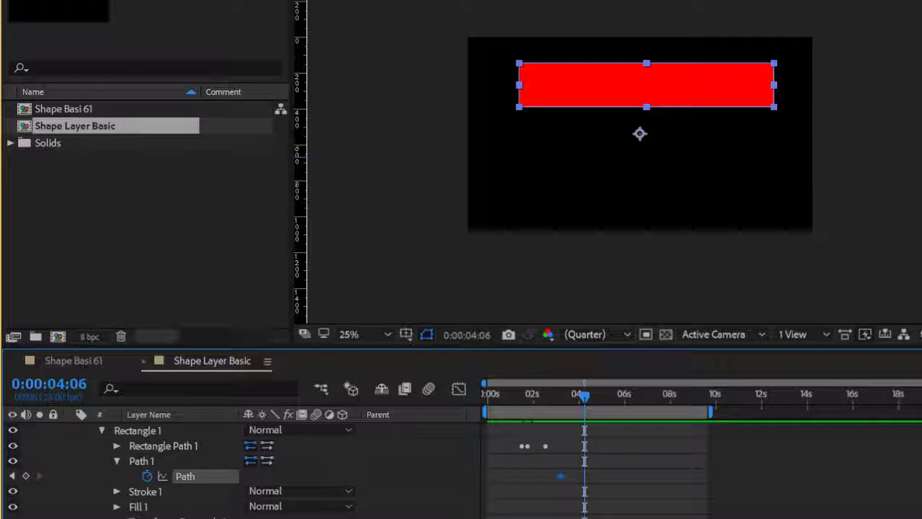
# - Try to stretch the red rectangle vertically in the composition at 0:00:04:06, and undo the resize
pyautogui.click(646, 85)
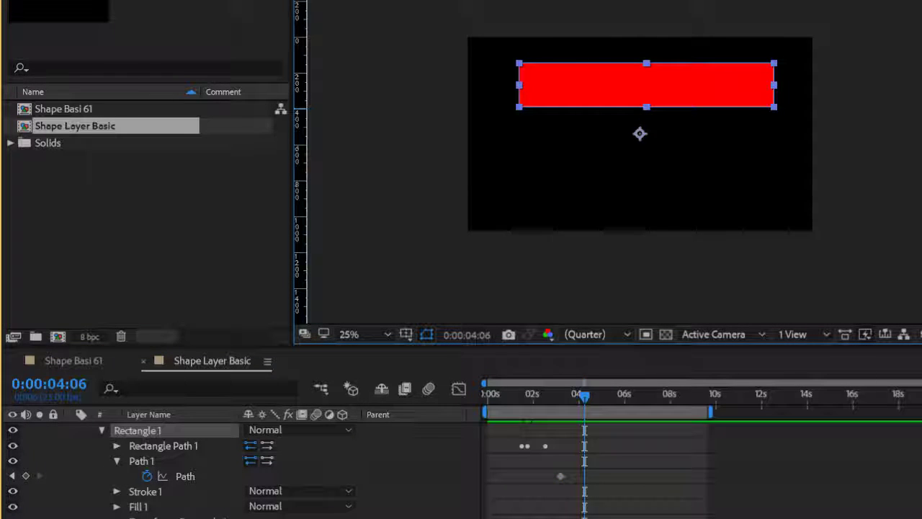
pyautogui.press('g')
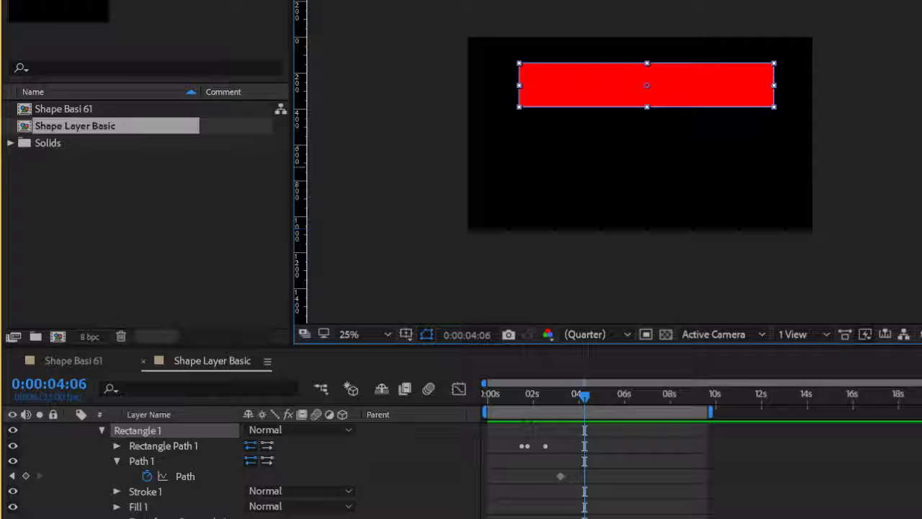
pyautogui.moveTo(646, 107); pyautogui.dragTo(646, 137)
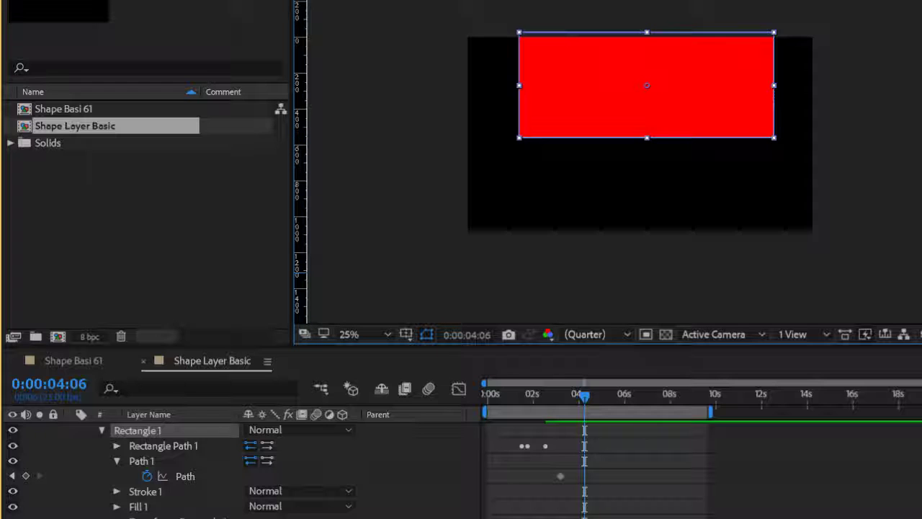
pyautogui.hotkey('ctrl', 'z')
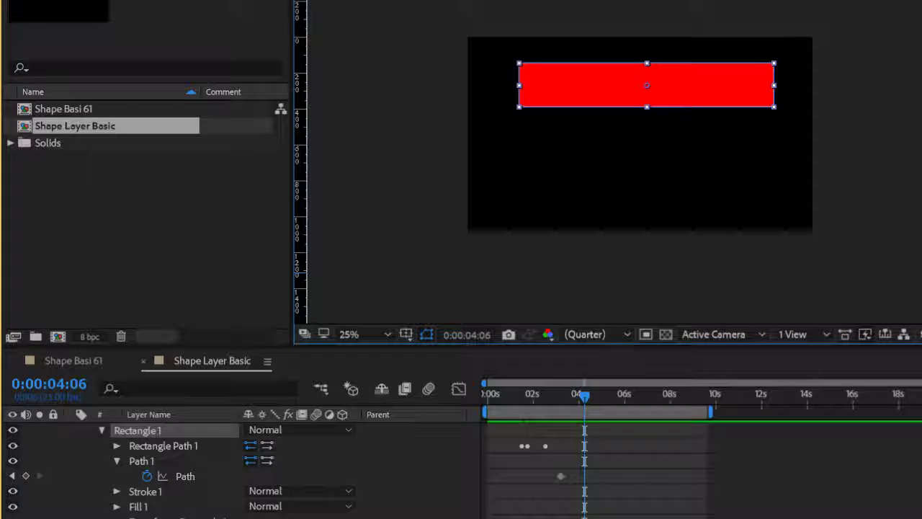
# - Try to heighten and reposition the red rectangle starting from its selected Path property, and undo the edits
pyautogui.click(185, 476)
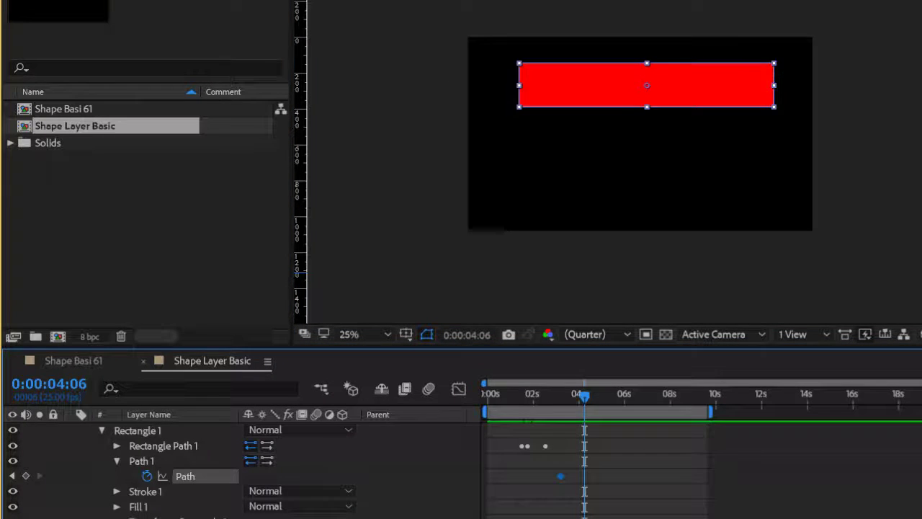
pyautogui.moveTo(647, 106); pyautogui.dragTo(646, 144)
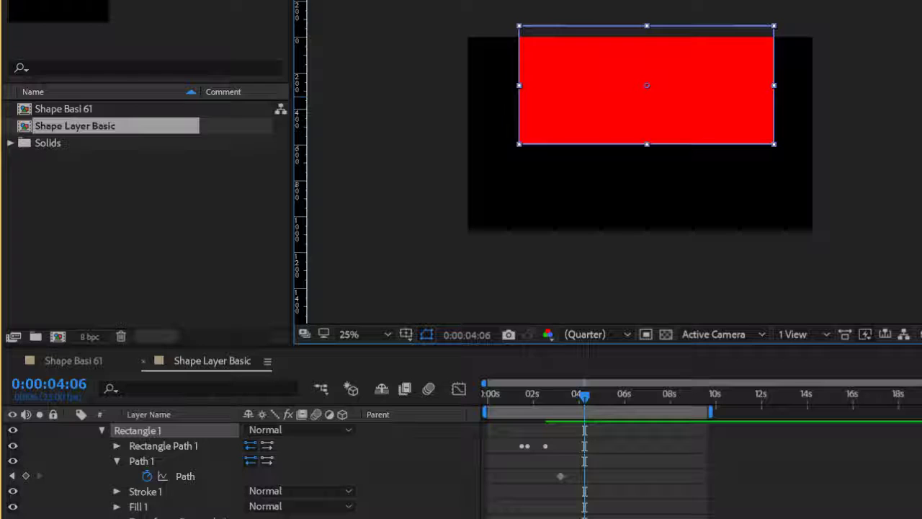
pyautogui.moveTo(647, 108); pyautogui.dragTo(647, 151)
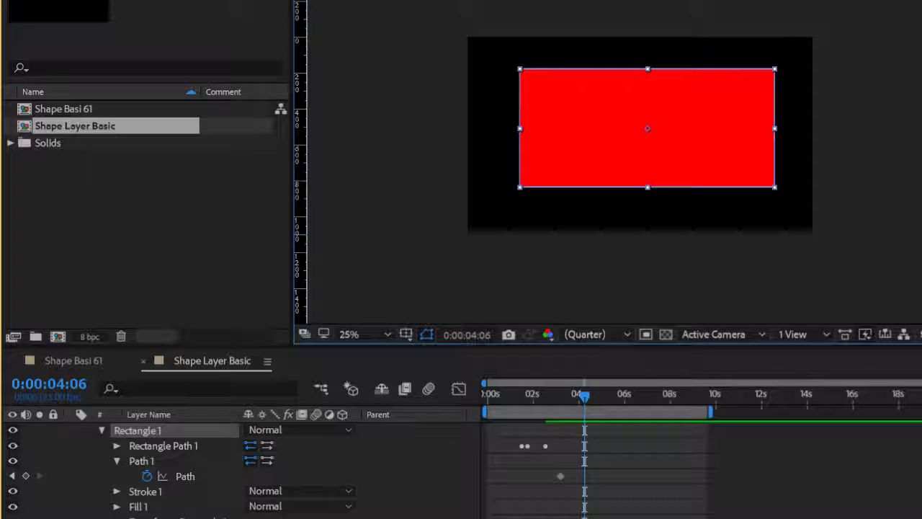
pyautogui.click(561, 475)
pyautogui.moveTo(585, 395)
pyautogui.mouseDown()
pyautogui.moveTo(562, 396)
pyautogui.moveTo(573, 396)
pyautogui.mouseUp()
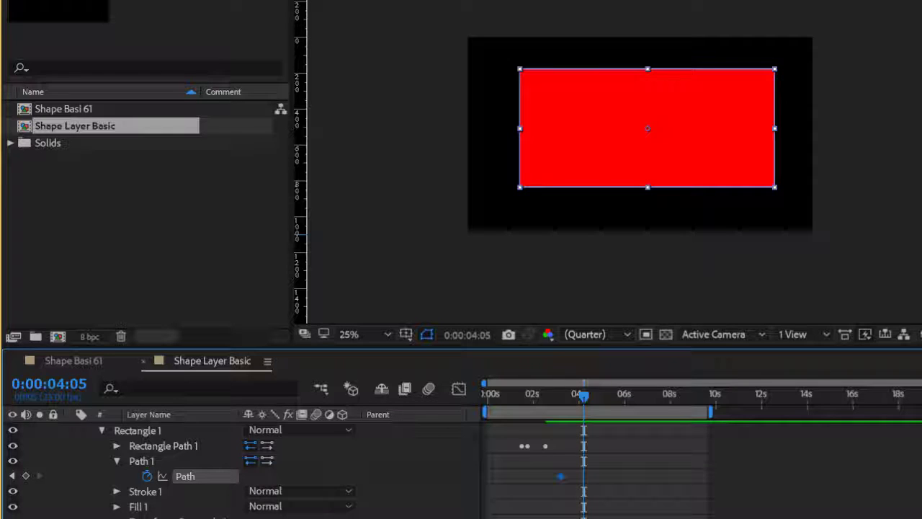
pyautogui.moveTo(584, 395); pyautogui.dragTo(584, 396)
pyautogui.moveTo(648, 128); pyautogui.dragTo(647, 85)
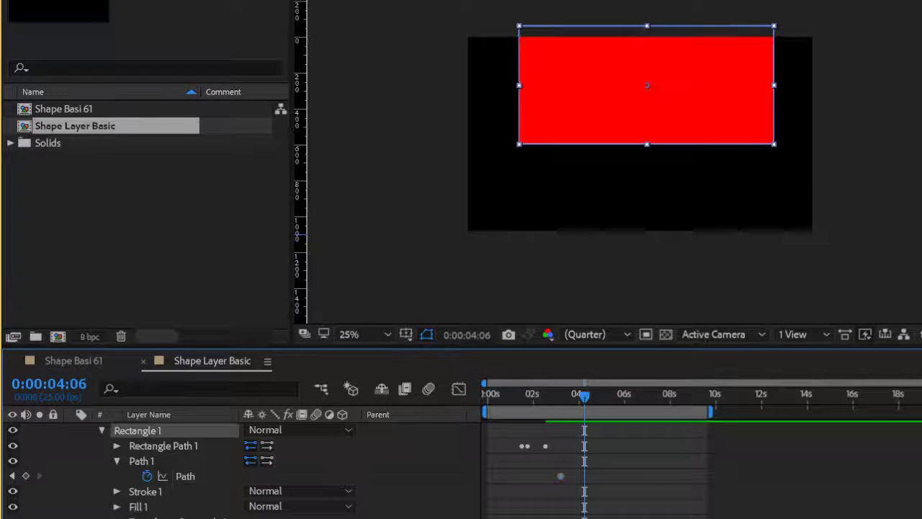
pyautogui.hotkey('ctrl', 'z')
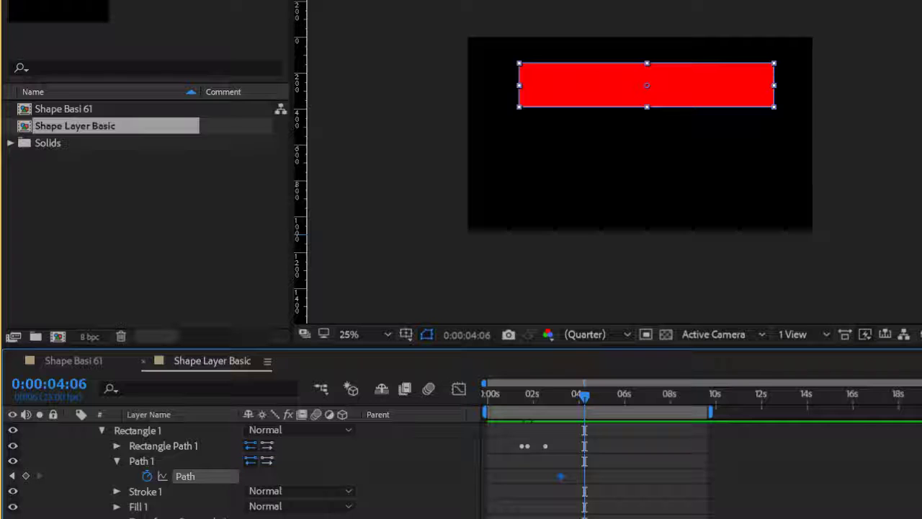
# - Try to pull down the middle of the red rectangle's lower edge with the Pen tool, and return to the Selection tool
pyautogui.click(195, 0)
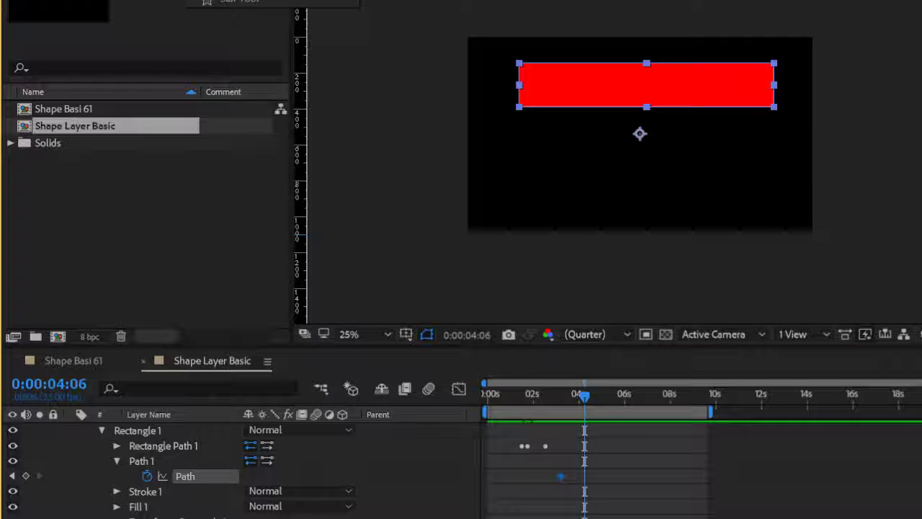
pyautogui.click(237, 0)
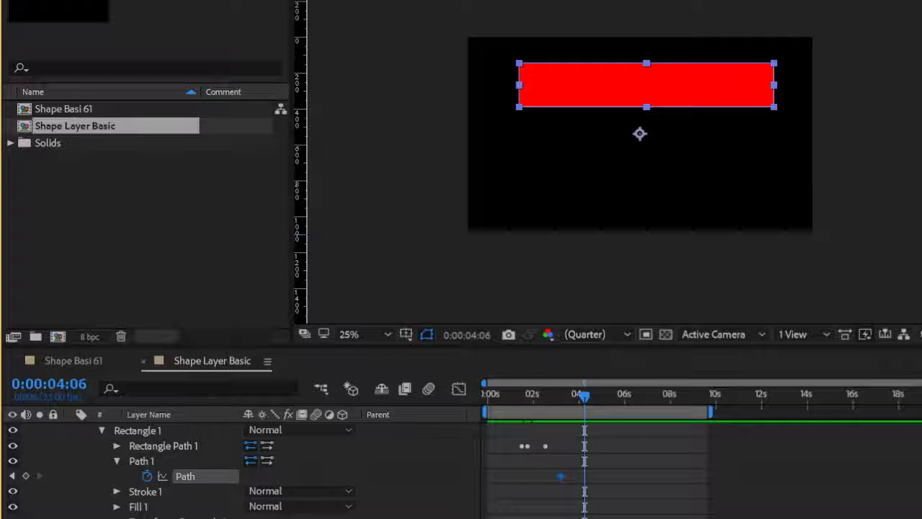
pyautogui.click(647, 107)
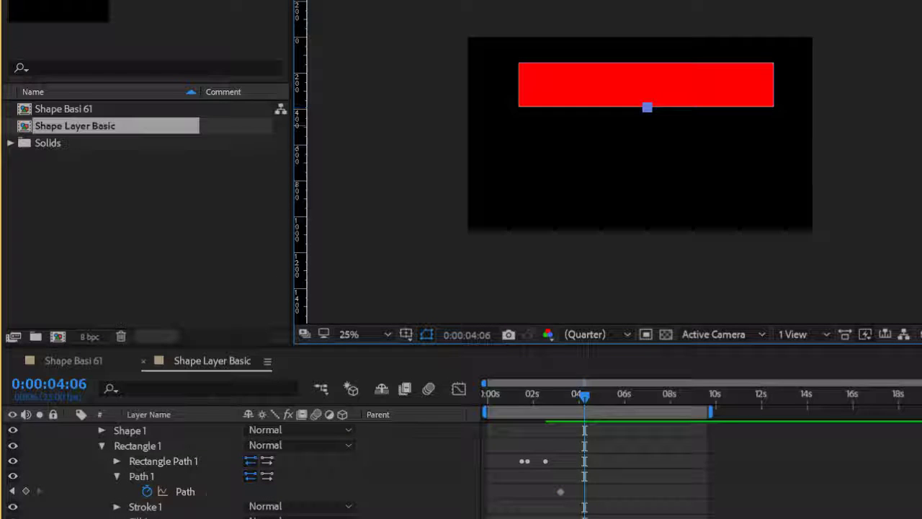
pyautogui.moveTo(647, 107); pyautogui.dragTo(649, 154)
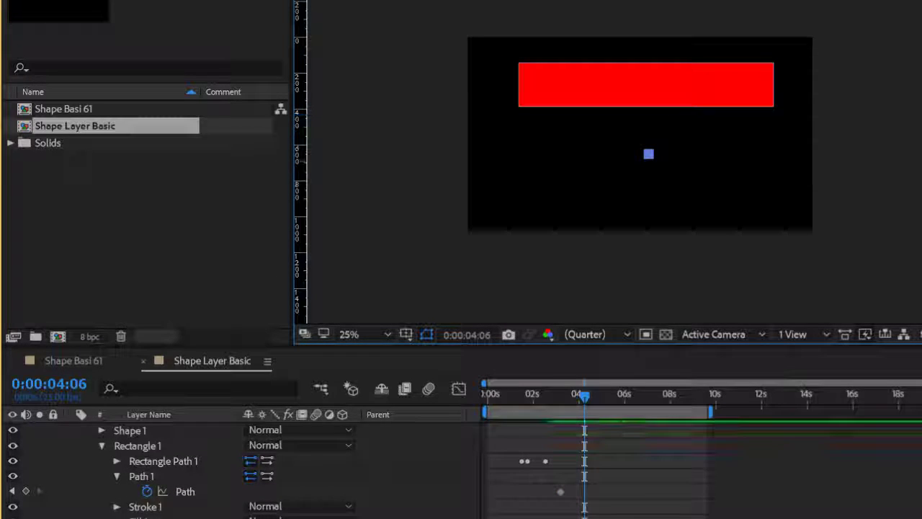
pyautogui.press('v')
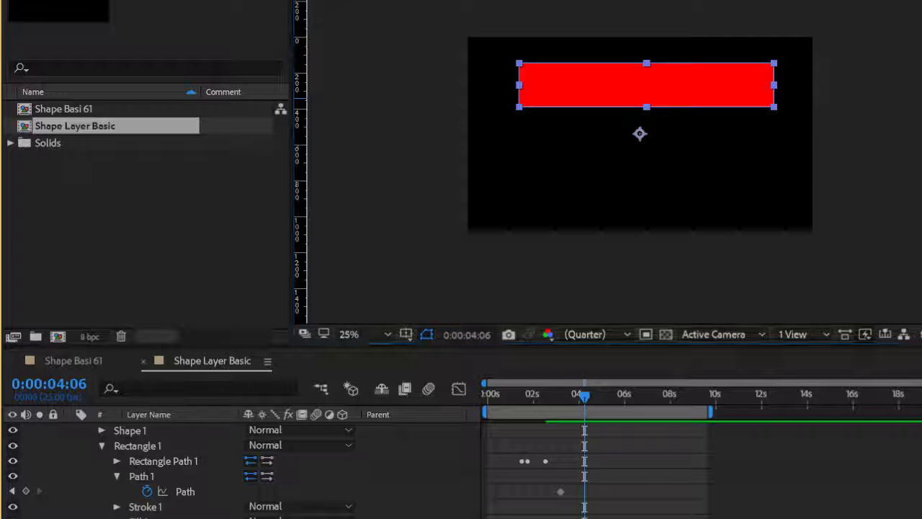
# - Move the red rectangle down and slightly left in the composition, and select Rectangle 1's Path 1
pyautogui.doubleClick(647, 87)
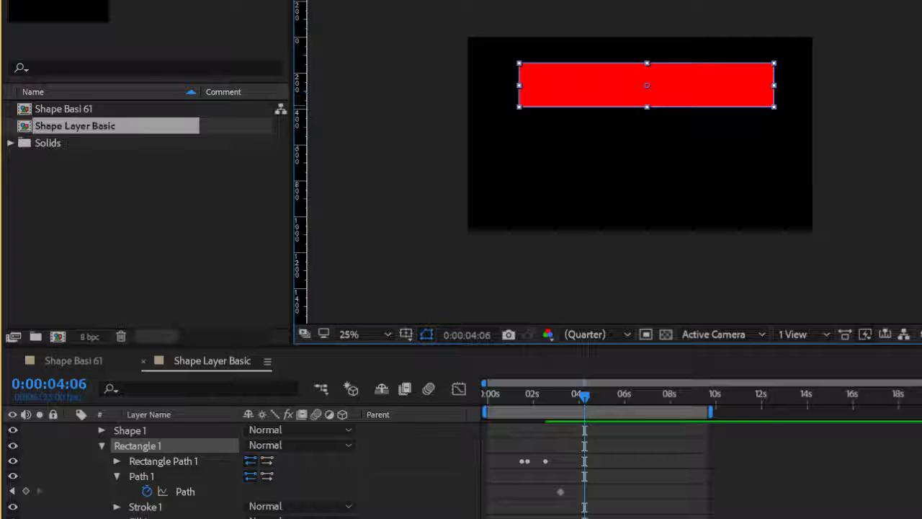
pyautogui.moveTo(647, 86); pyautogui.dragTo(641, 104)
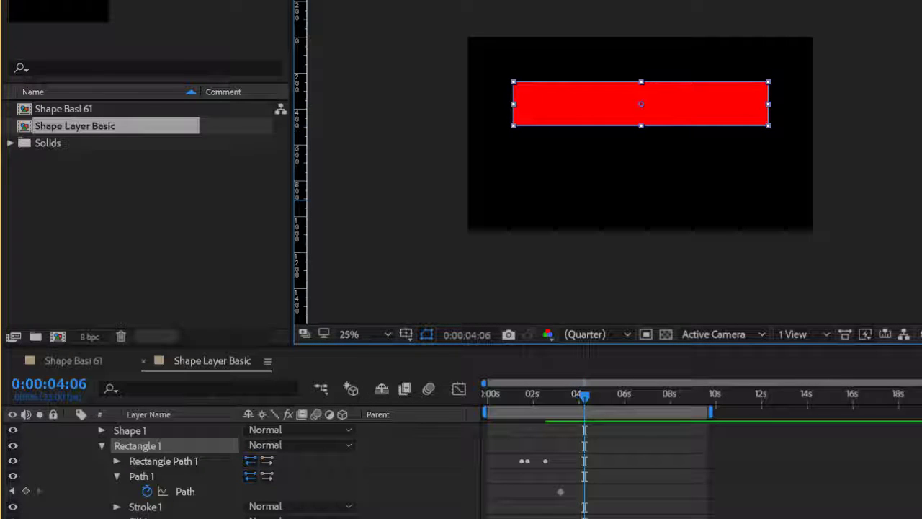
pyautogui.click(163, 491)
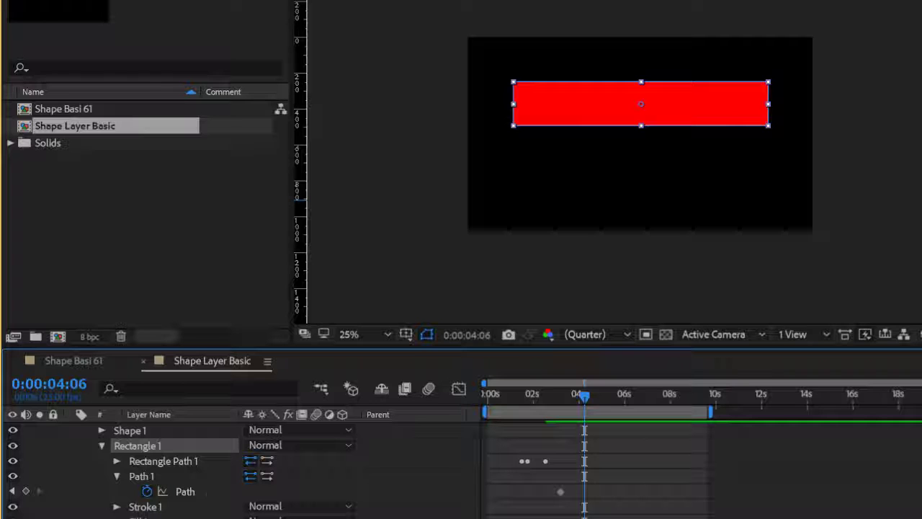
pyautogui.click(142, 476)
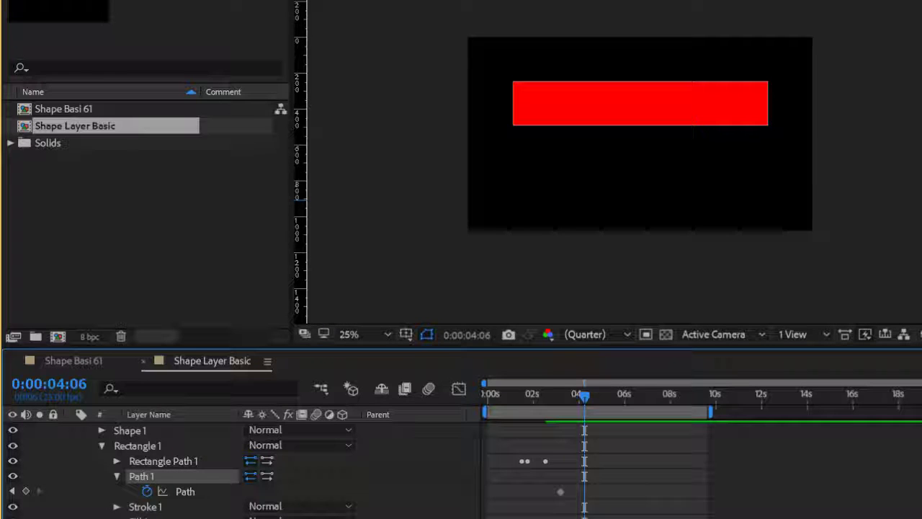
# - Delete the stray Shape 1 group from the Tween layer's contents
pyautogui.scroll(1, 241, 470)
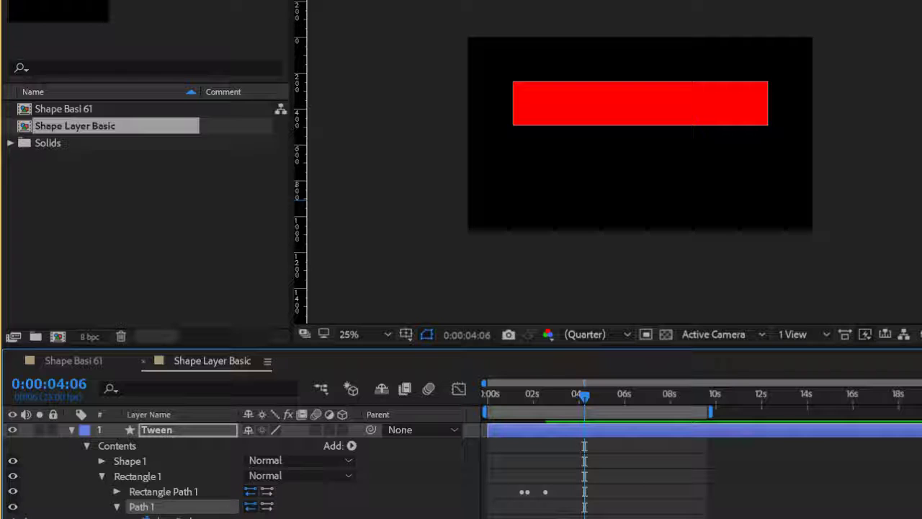
pyautogui.click(102, 461)
pyautogui.click(131, 461)
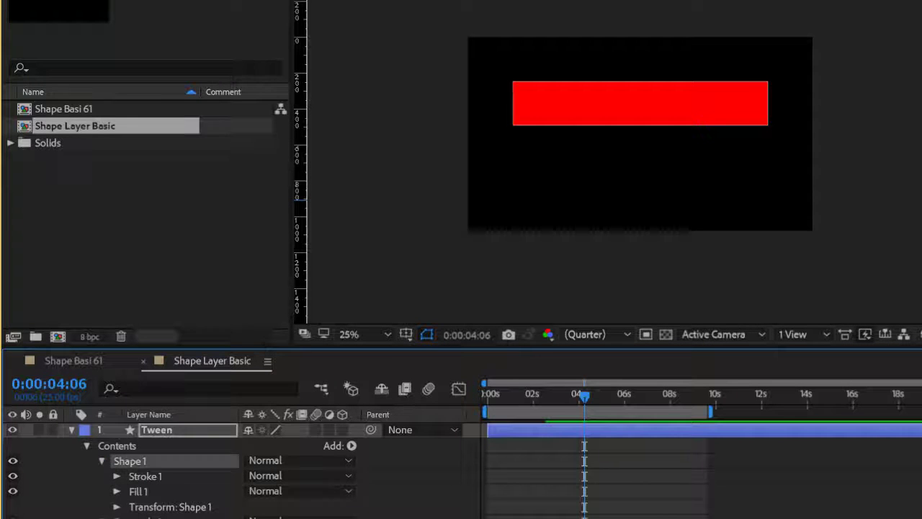
pyautogui.press('Delete')
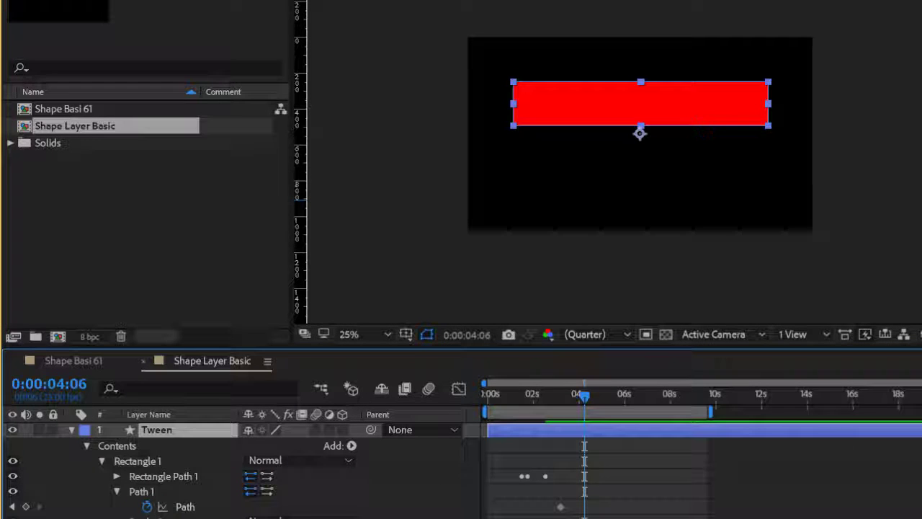
# - Try to enlarge the red rectangle from its lower corner at 0:00:04:06 and compare it with the Path keyframe at 0:00:03:05
pyautogui.click(185, 508)
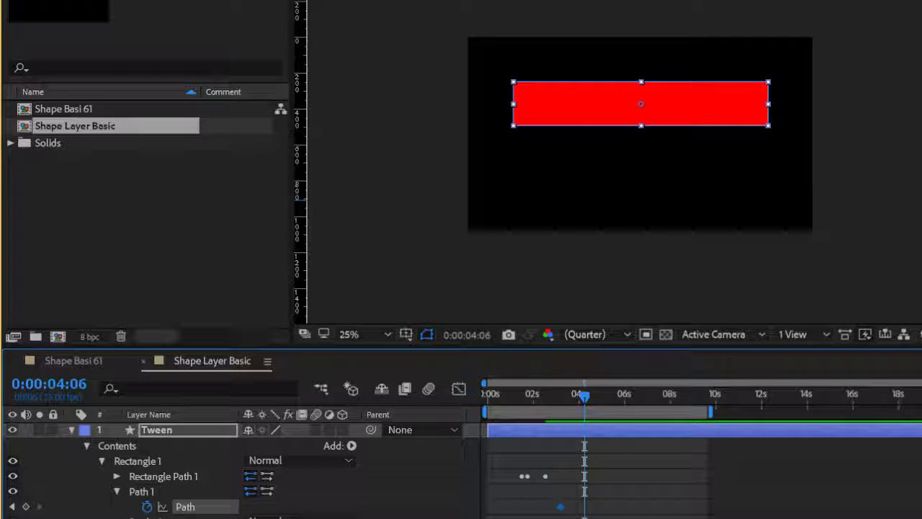
pyautogui.rightClick(514, 104)
pyautogui.press('Escape')
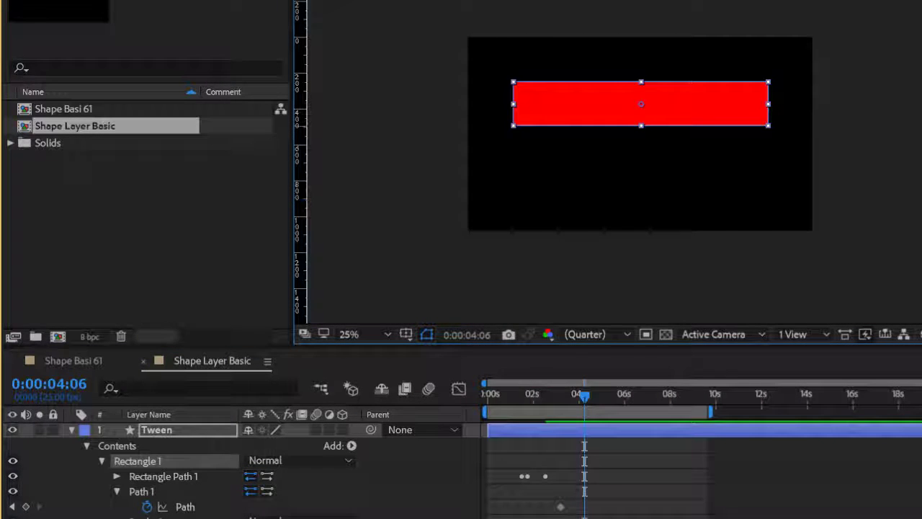
pyautogui.moveTo(768, 126); pyautogui.dragTo(790, 152)
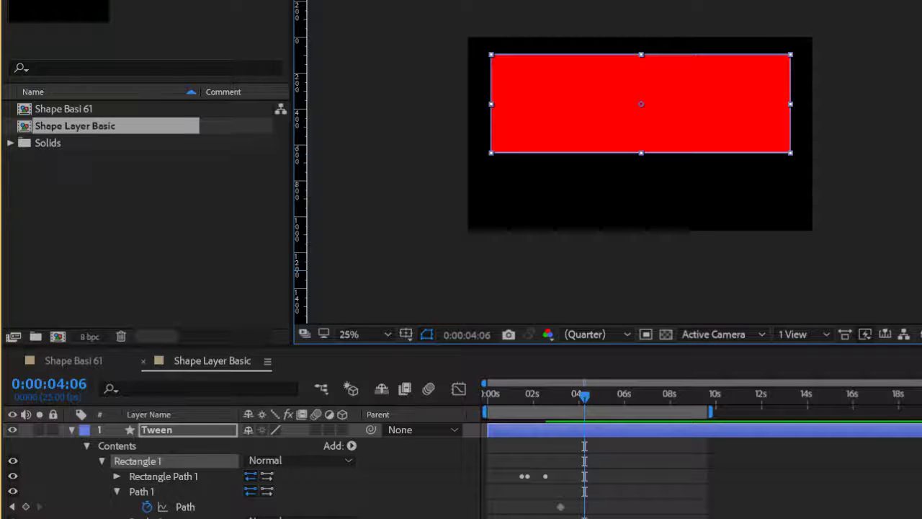
pyautogui.click(185, 507)
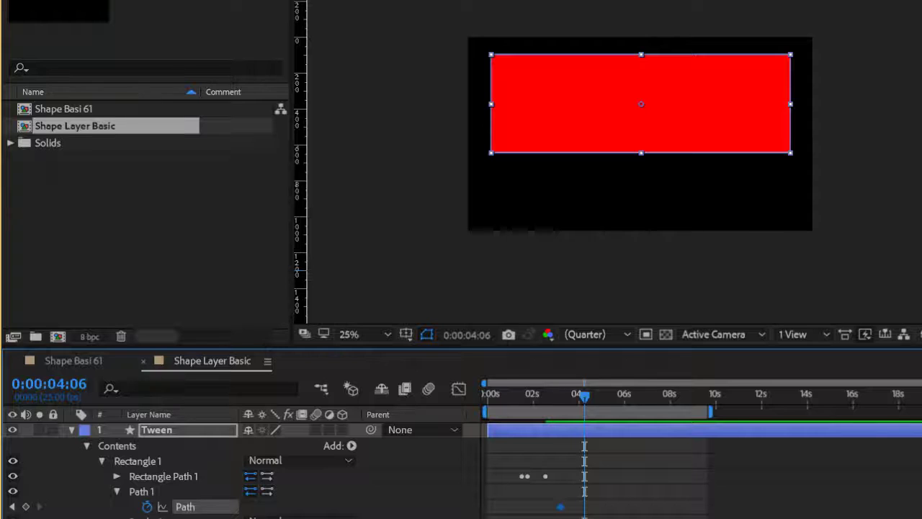
pyautogui.press('j')
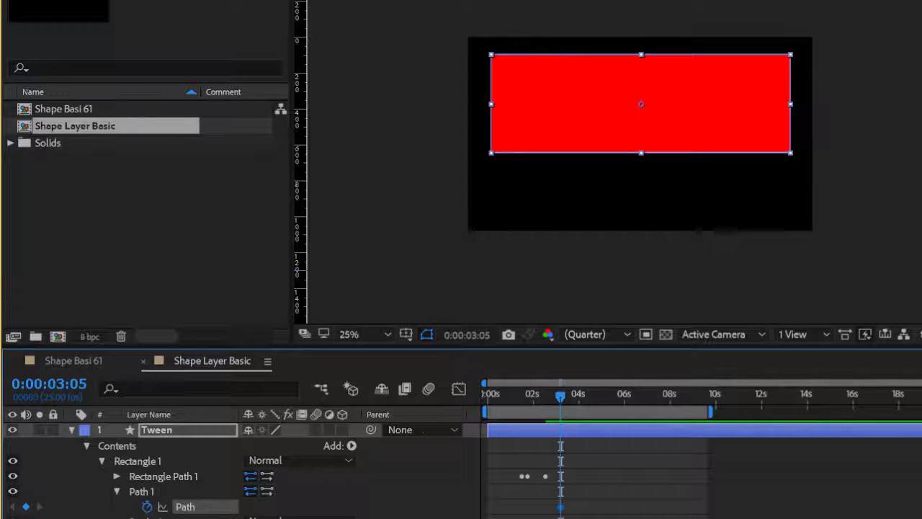
# - Delete the Path keyframe from Rectangle 1's Path 1 and move the current time to 0:00:03:08
pyautogui.press('k')
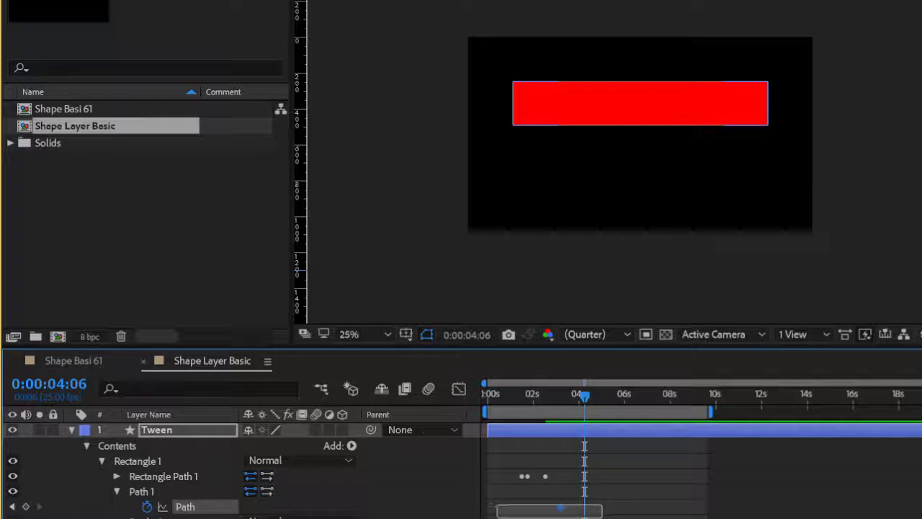
pyautogui.press('Delete')
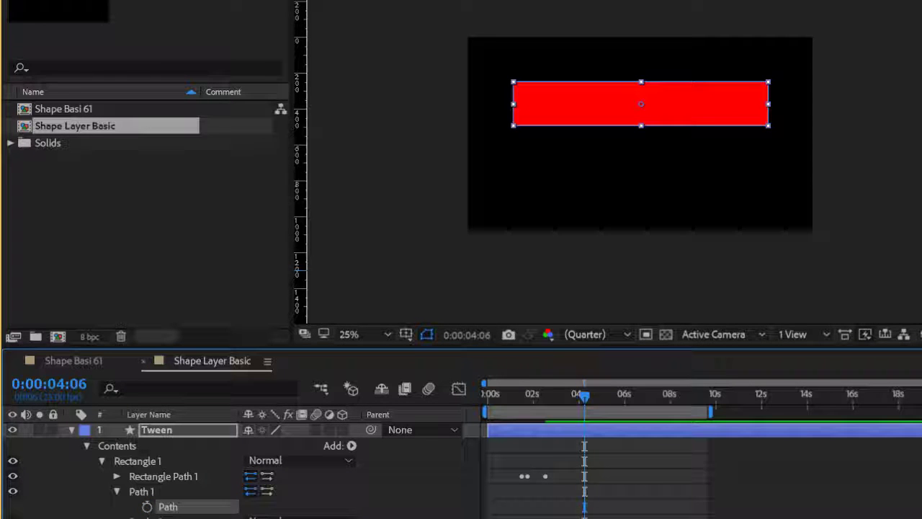
pyautogui.moveTo(584, 395); pyautogui.dragTo(563, 395)
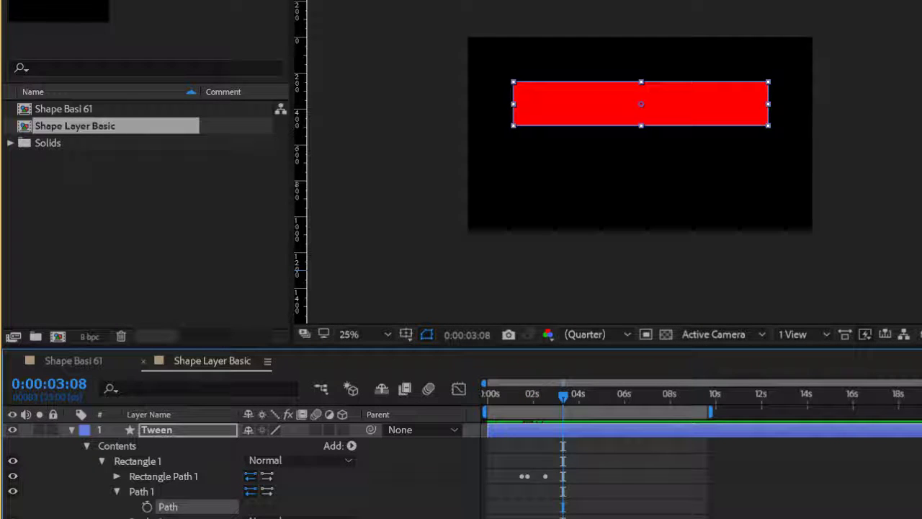
pyautogui.press('g')
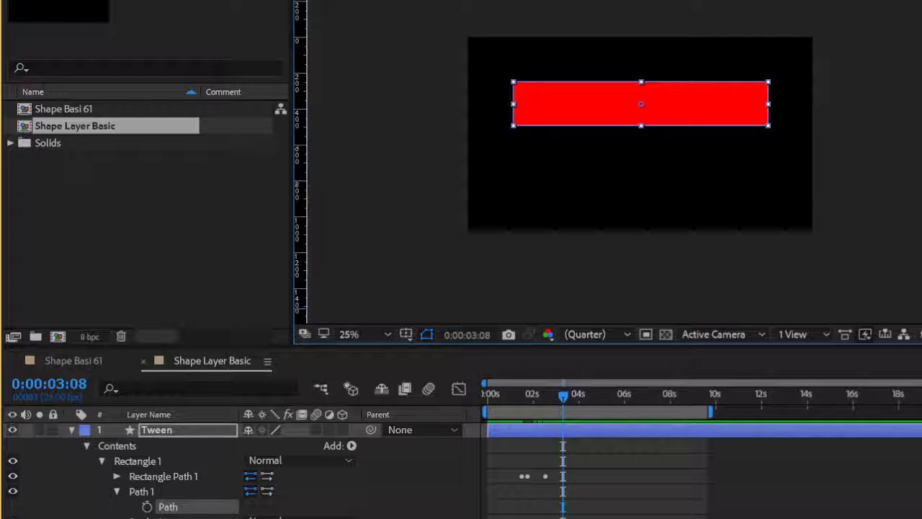
# - Examine the Path 1 and Path properties inside Rectangle 1 on the Tween layer
pyautogui.click(101, 461)
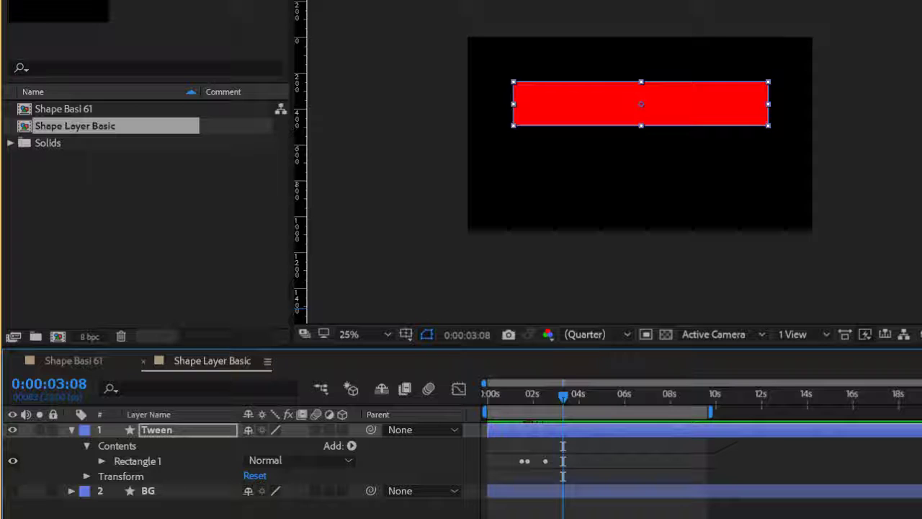
pyautogui.click(157, 430)
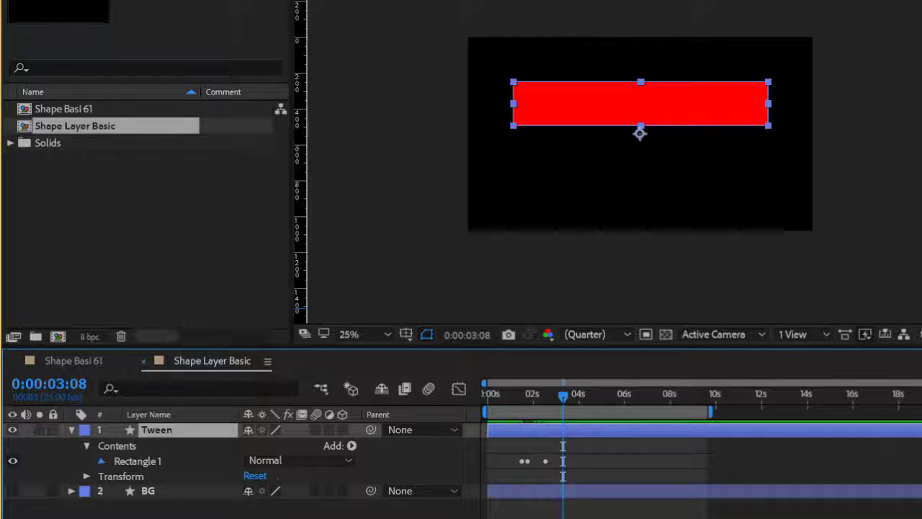
pyautogui.click(101, 461)
pyautogui.click(142, 491)
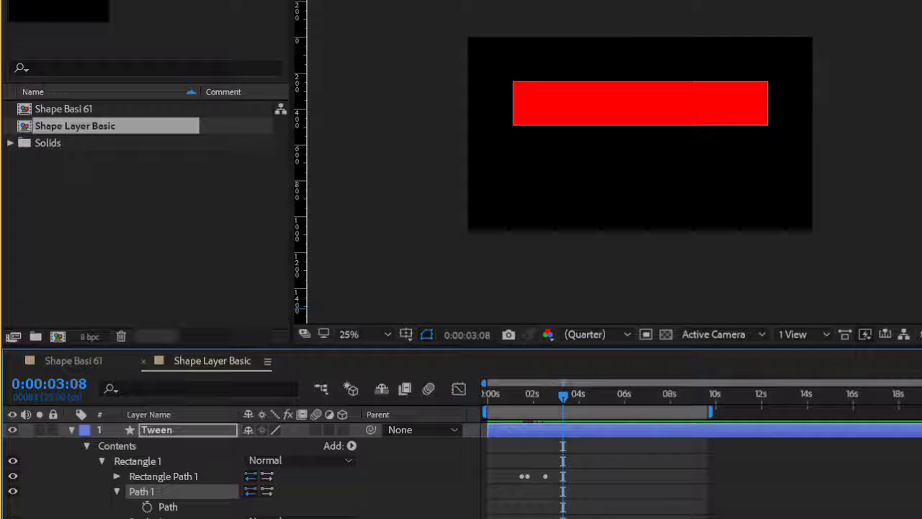
pyautogui.scroll(-2, 216, 468)
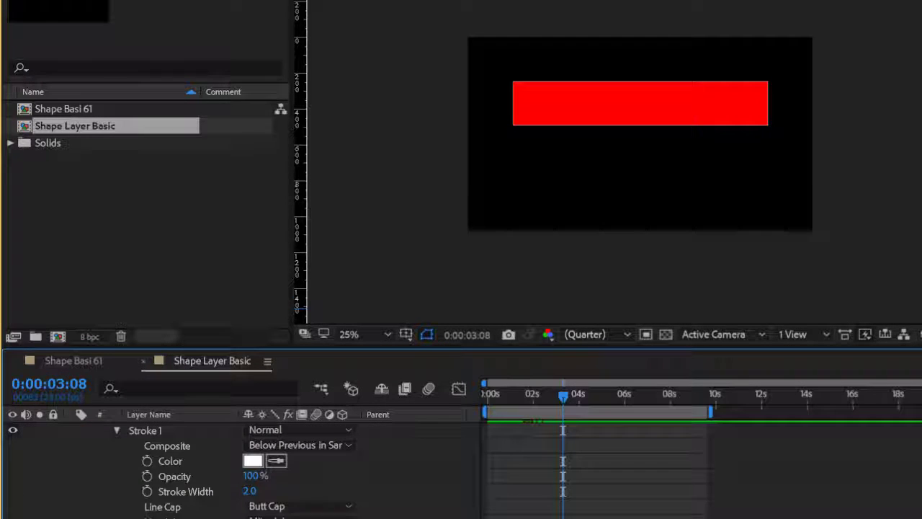
pyautogui.scroll(2, 216, 468)
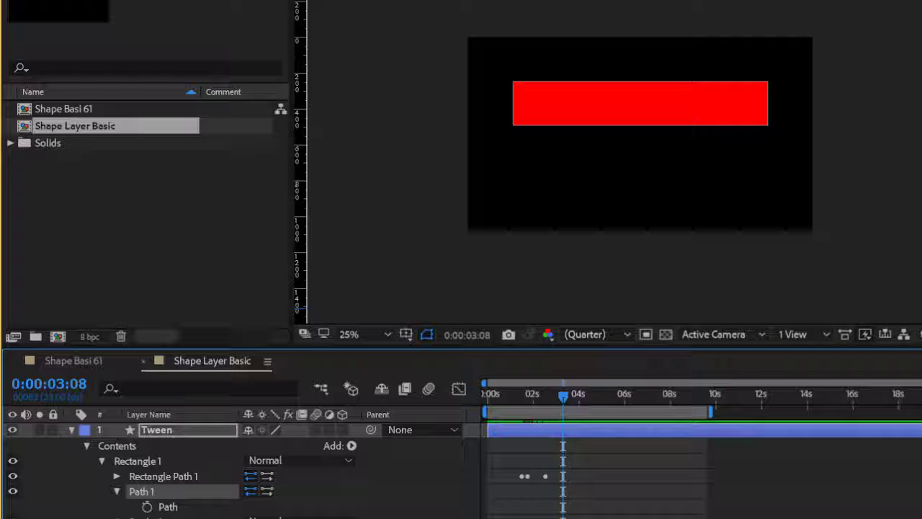
pyautogui.click(116, 491)
pyautogui.click(116, 491)
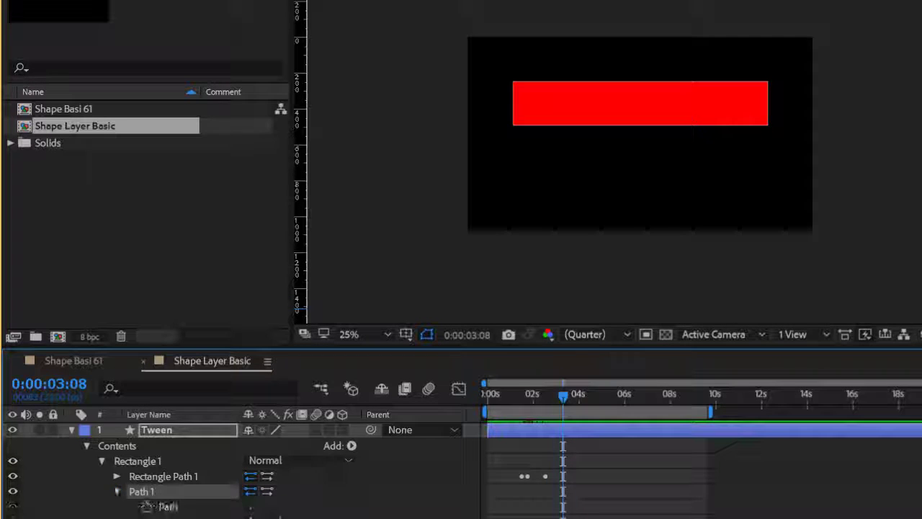
pyautogui.click(168, 507)
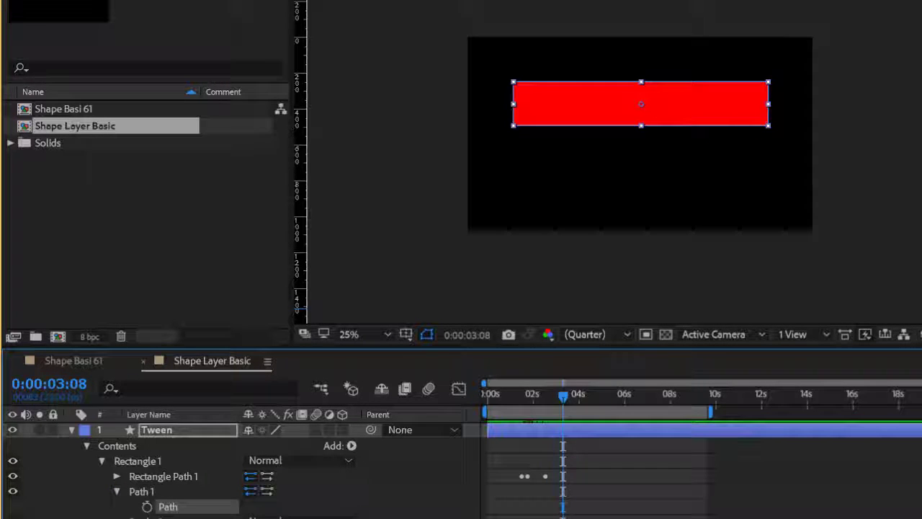
# - Keyframe the Path property of Rectangle 1's Path 1 at 0:00:03:08, and move the red rectangle slightly upward at 0:00:06:06
pyautogui.click(147, 507)
pyautogui.moveTo(563, 397); pyautogui.dragTo(630, 396)
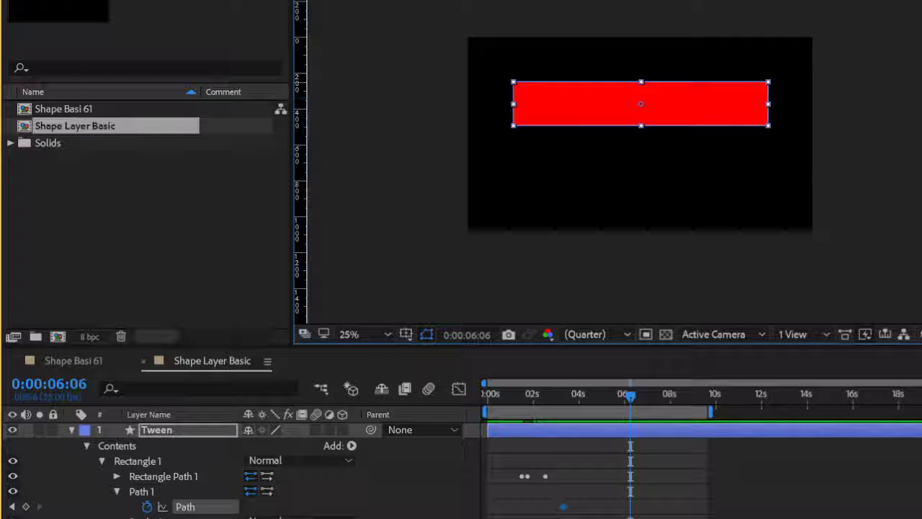
pyautogui.rightClick(513, 104)
pyautogui.click(512, 103)
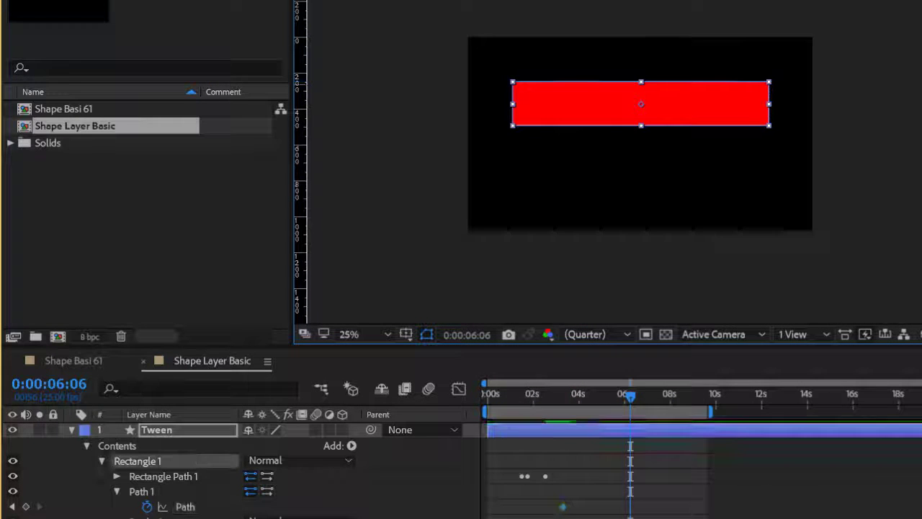
pyautogui.moveTo(641, 104)
pyautogui.mouseDown()
pyautogui.moveTo(627, 123)
pyautogui.moveTo(638, 89)
pyautogui.mouseUp()
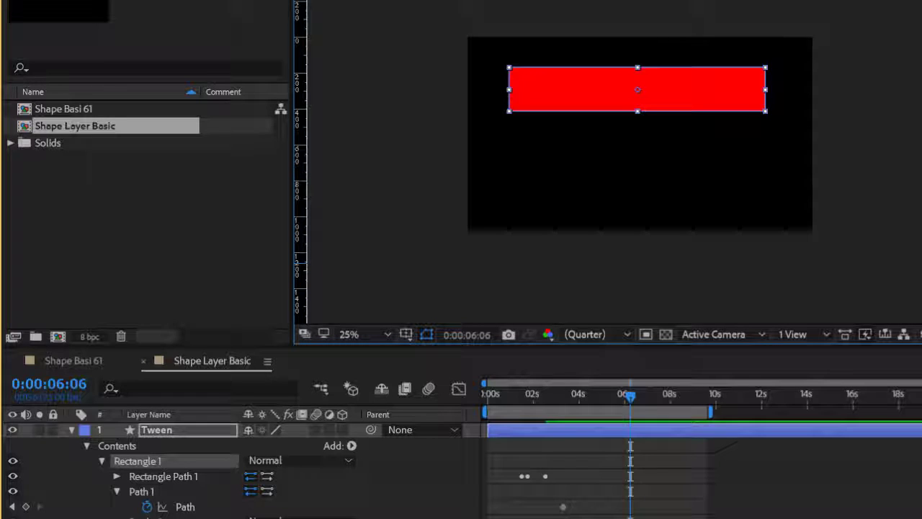
pyautogui.click(88, 446)
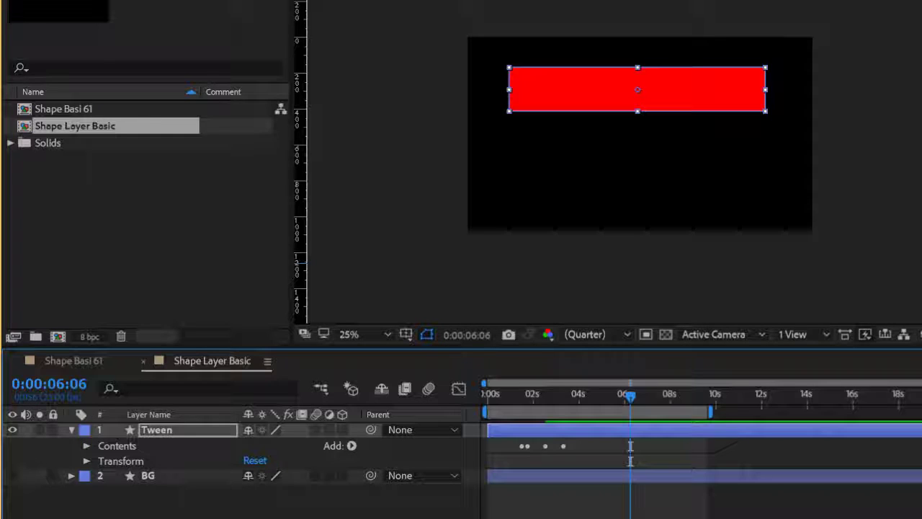
# - Reveal the Path property of the green Shape 1 on the Tween layer and set the current time to 0:00:03:21
pyautogui.click(87, 446)
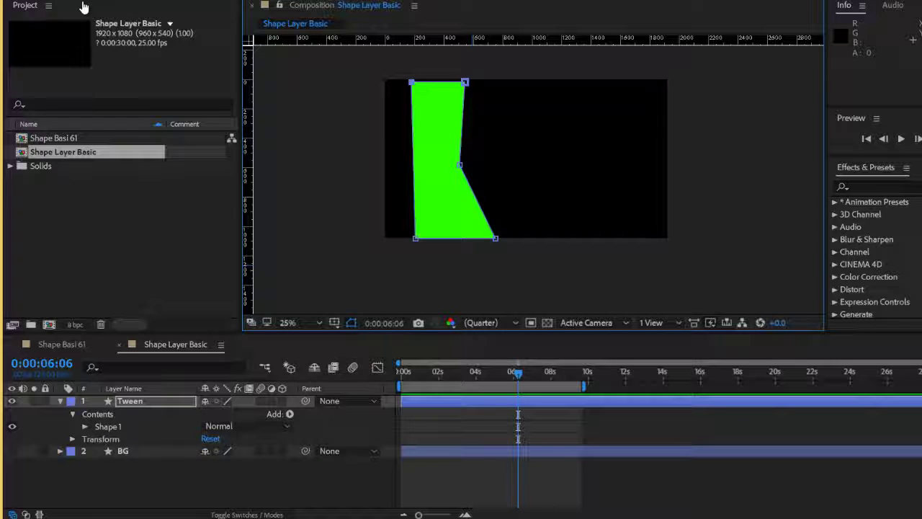
pyautogui.click(85, 426)
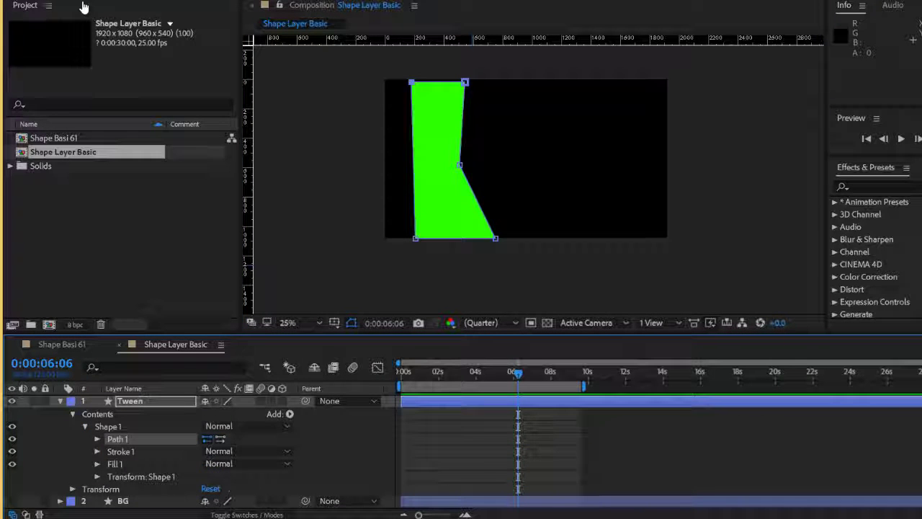
pyautogui.click(97, 439)
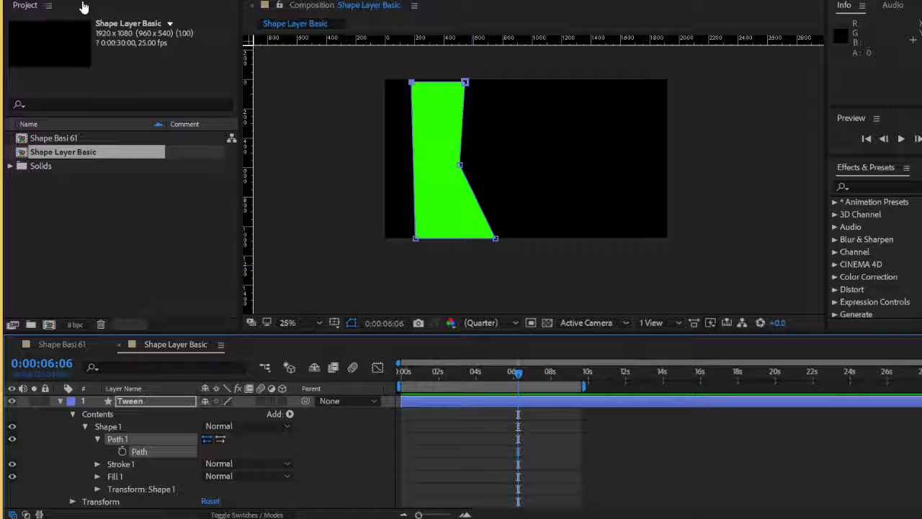
pyautogui.moveTo(518, 374); pyautogui.dragTo(472, 374)
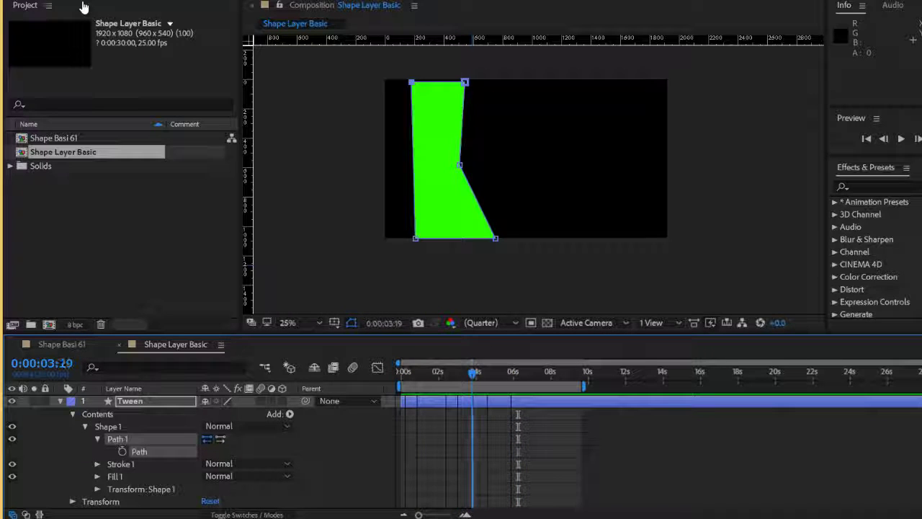
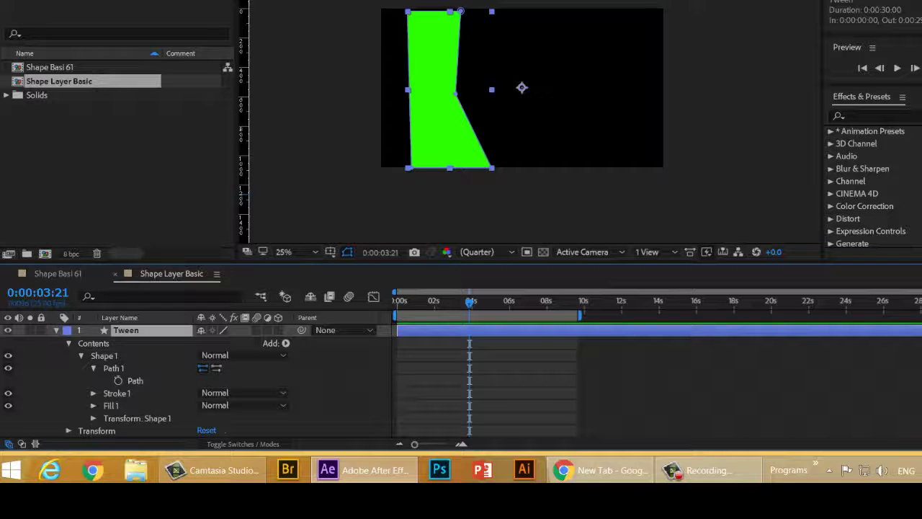
# - Draw a second four-point green shape mid-frame on the Tween layer, then lower its apex and pull its right-side vertex inward to form a notch
pyautogui.click(508, 9)
pyautogui.click(463, 168)
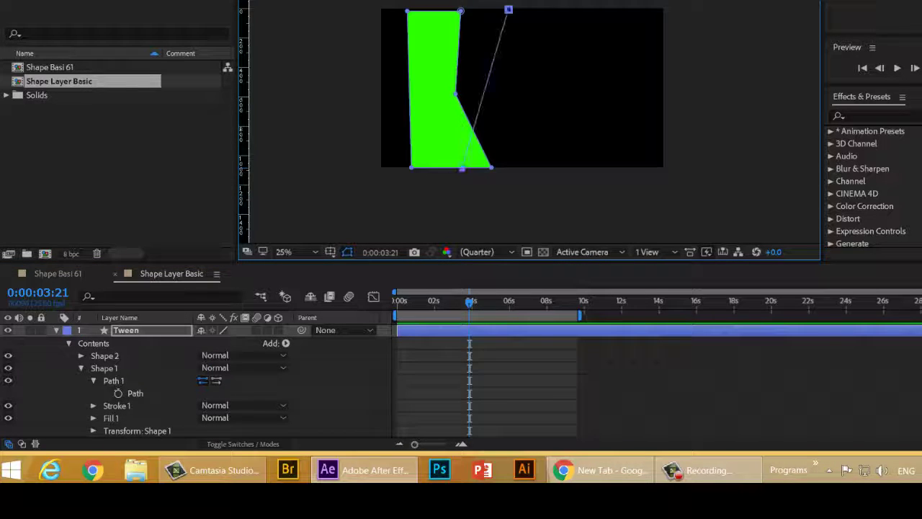
pyautogui.click(571, 167)
pyautogui.click(526, 72)
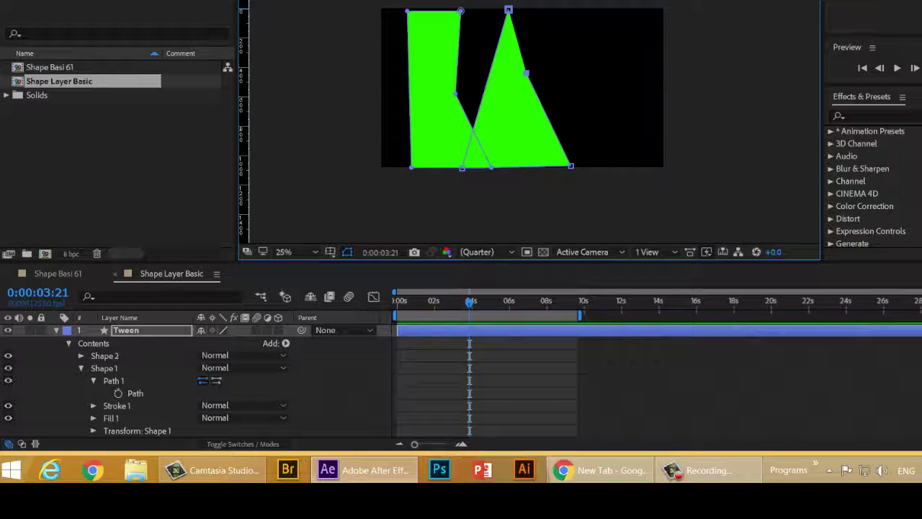
pyautogui.moveTo(508, 9); pyautogui.dragTo(519, 15)
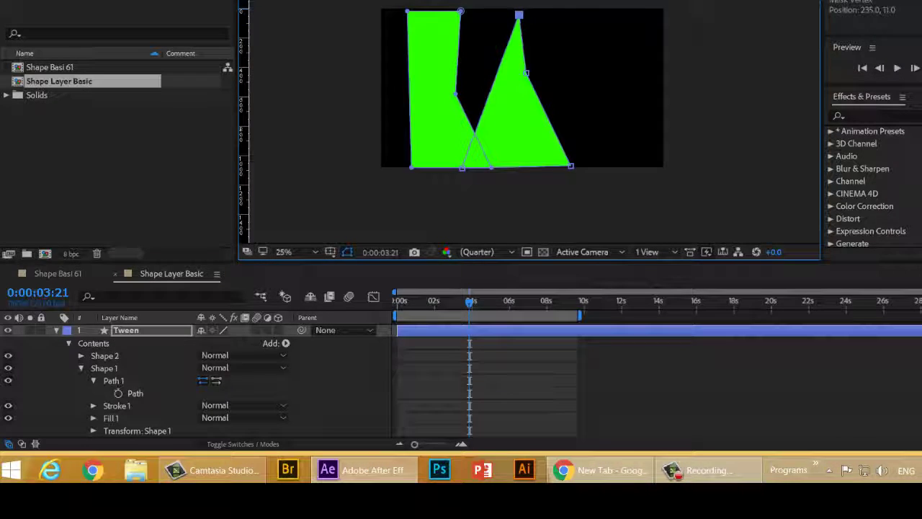
pyautogui.moveTo(526, 73); pyautogui.dragTo(513, 108)
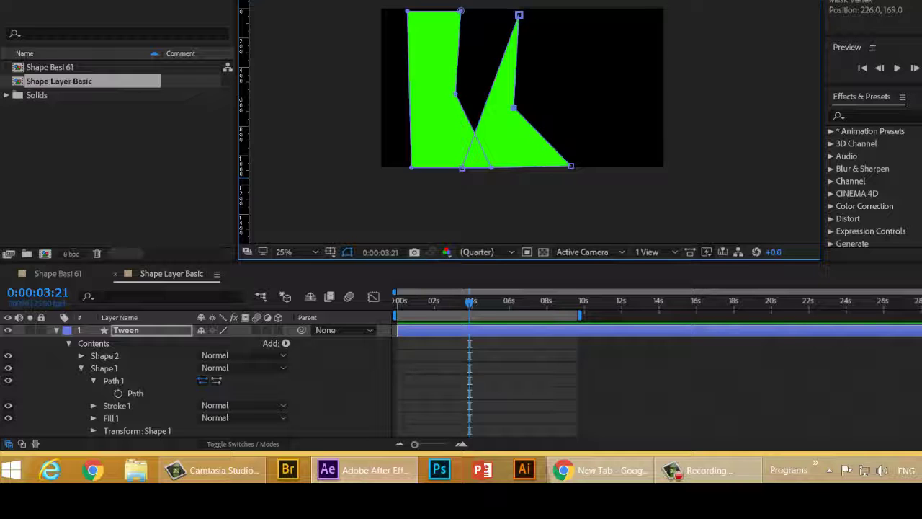
# - Draw a closed five-point green shape on the right side of the frame within the Tween layer, with an inward notch on its left edge
pyautogui.click(127, 330)
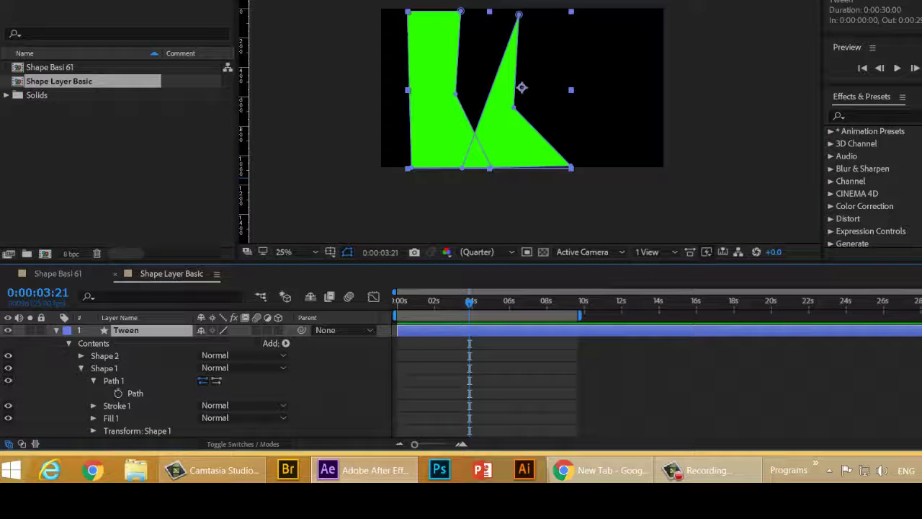
pyautogui.click(547, 10)
pyautogui.click(650, 9)
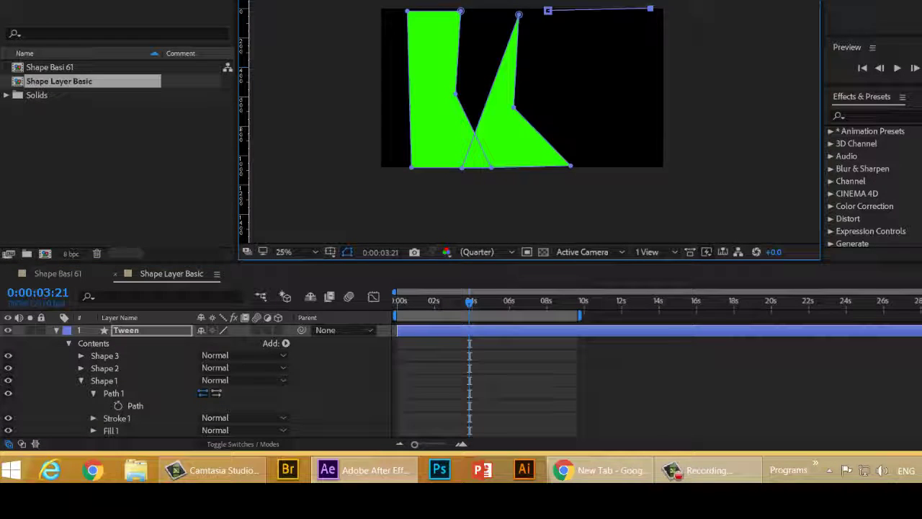
pyautogui.click(628, 167)
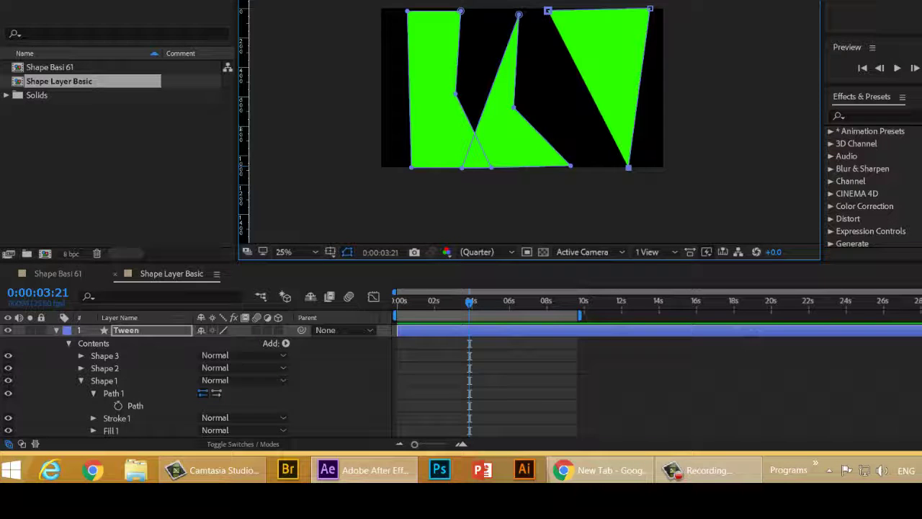
pyautogui.click(591, 51)
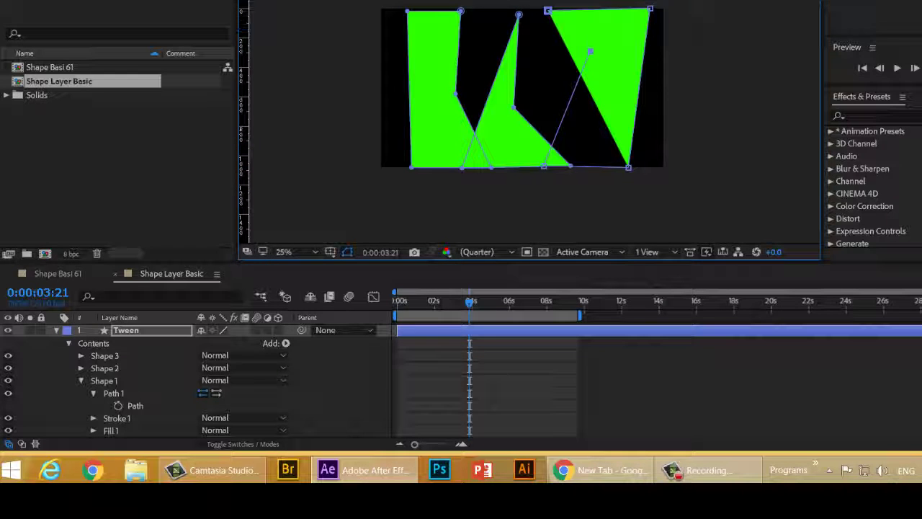
pyautogui.click(547, 10)
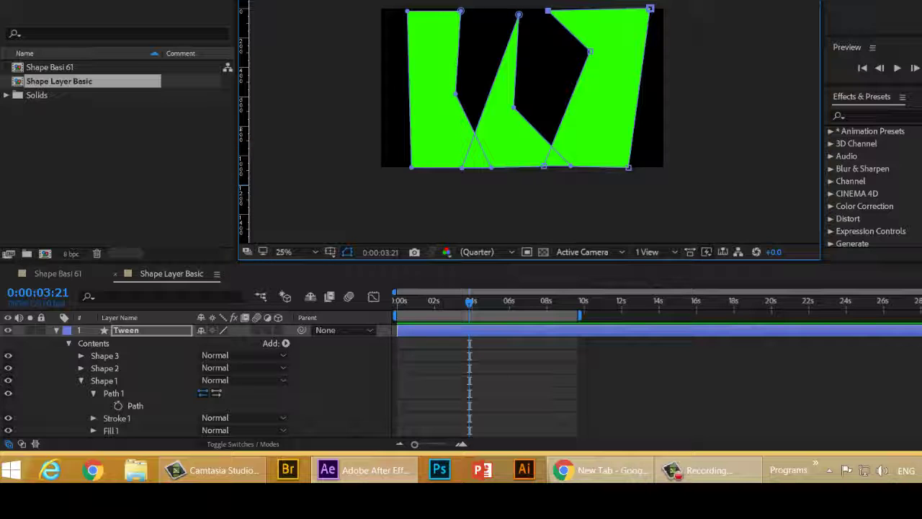
# - Pull Shape 1's four corner vertices slightly beyond the top and bottom edges of the frame, straightening its left side
pyautogui.moveTo(407, 11); pyautogui.dragTo(404, 7)
pyautogui.moveTo(461, 10); pyautogui.dragTo(463, 6)
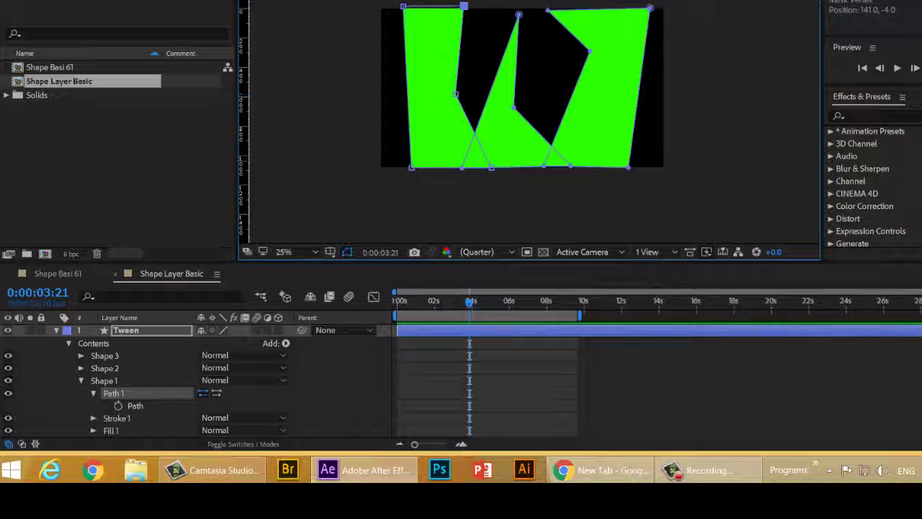
pyautogui.moveTo(412, 168); pyautogui.dragTo(404, 169)
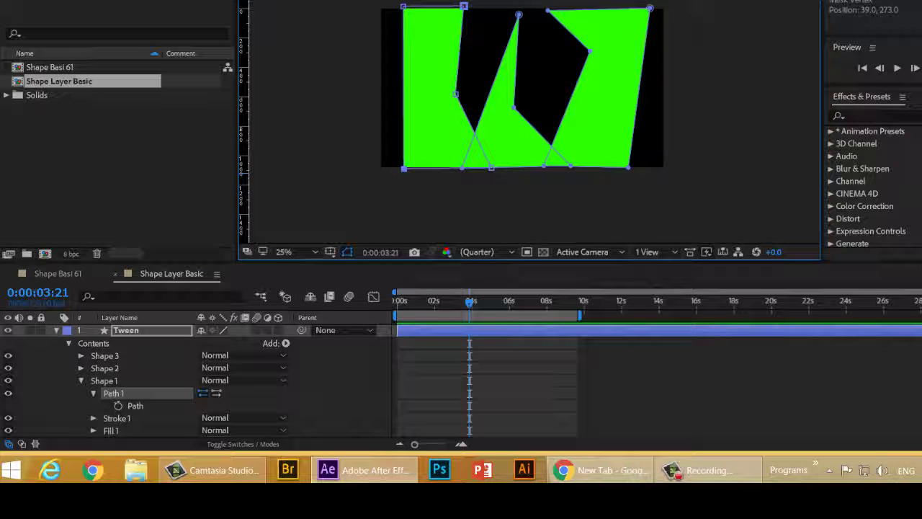
pyautogui.click(490, 168)
pyautogui.moveTo(491, 168); pyautogui.dragTo(490, 170)
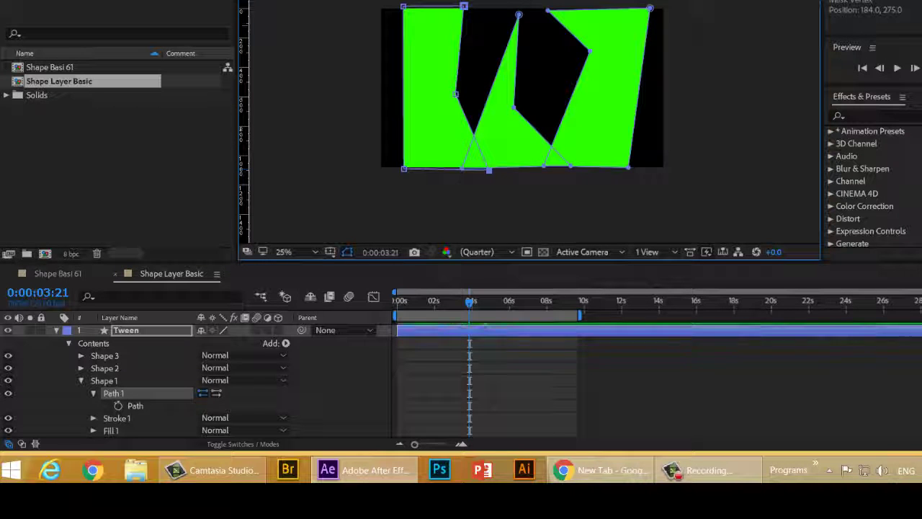
# - Raise the top vertices of Shape 2 and Shape 3 above the frame's upper edge and nudge Shape 1's lower-right vertex
pyautogui.moveTo(518, 14); pyautogui.dragTo(552, 5)
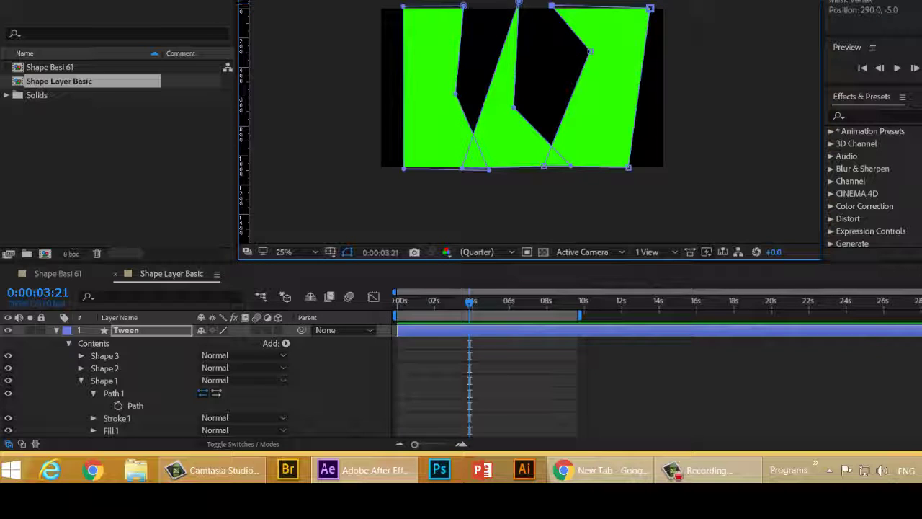
pyautogui.moveTo(651, 9); pyautogui.dragTo(650, 4)
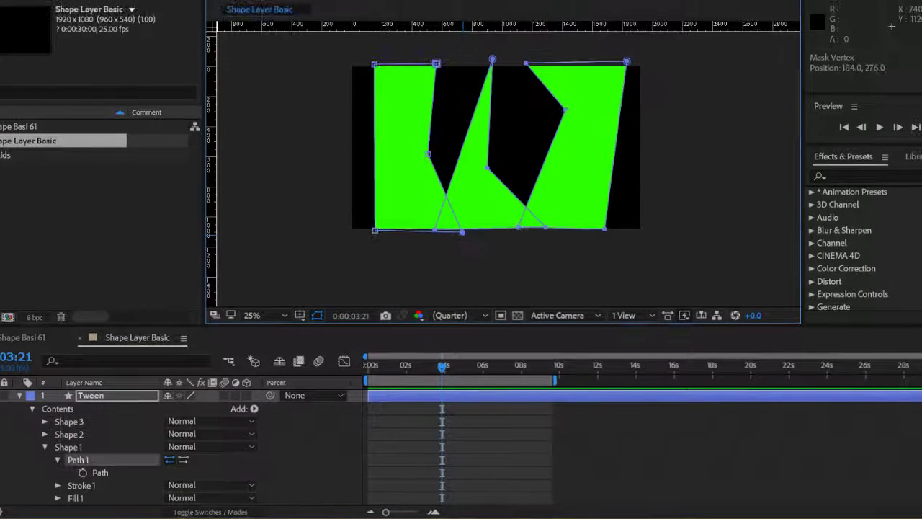
pyautogui.moveTo(462, 233); pyautogui.dragTo(461, 232)
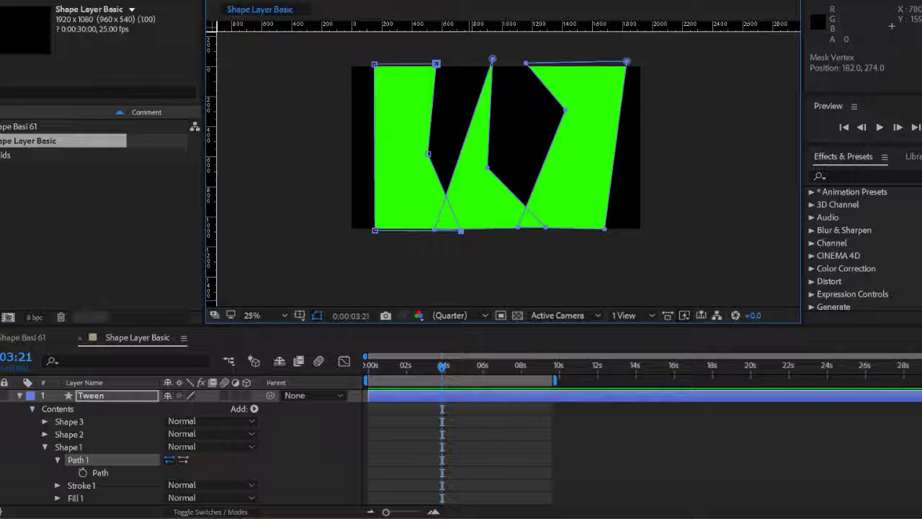
# - Enable Path keyframing for Shape 1 and Shape 2 at 0:00:03:09
pyautogui.moveTo(442, 366)
pyautogui.mouseDown()
pyautogui.moveTo(467, 366)
pyautogui.moveTo(414, 365)
pyautogui.moveTo(441, 366)
pyautogui.moveTo(432, 366)
pyautogui.mouseUp()
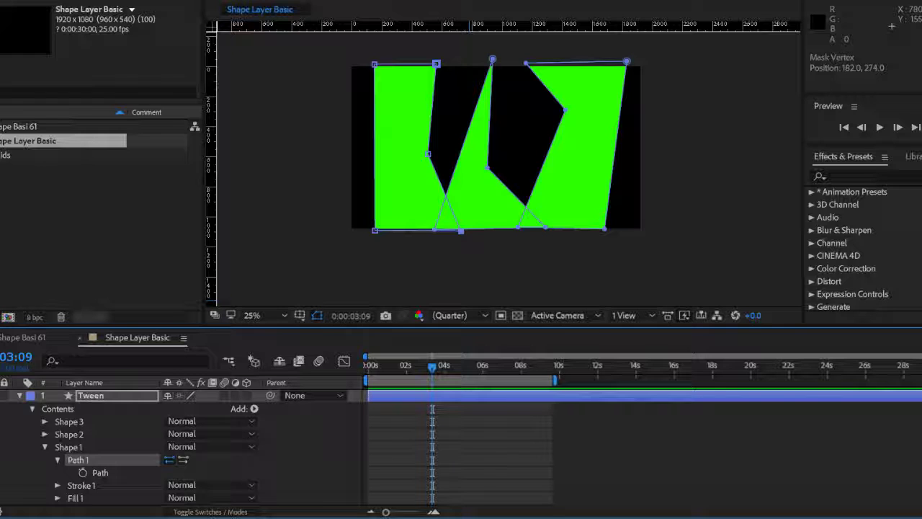
pyautogui.click(82, 472)
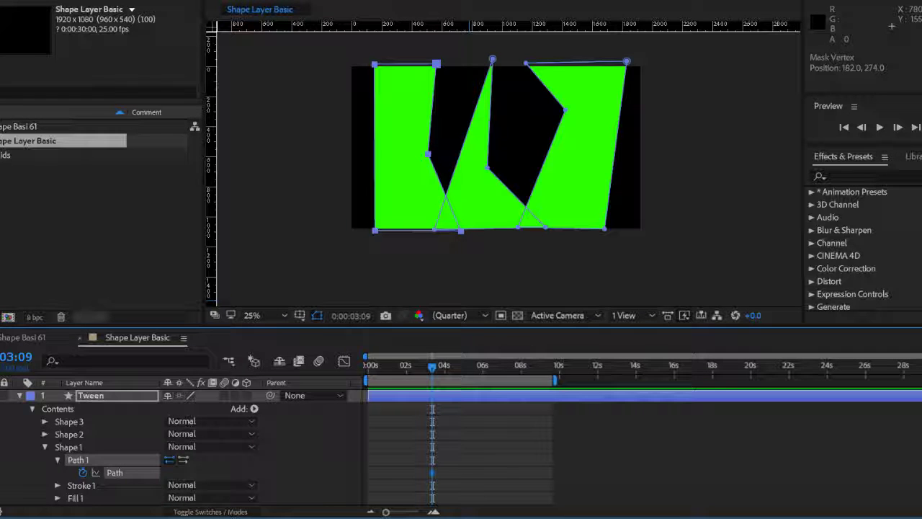
pyautogui.click(44, 434)
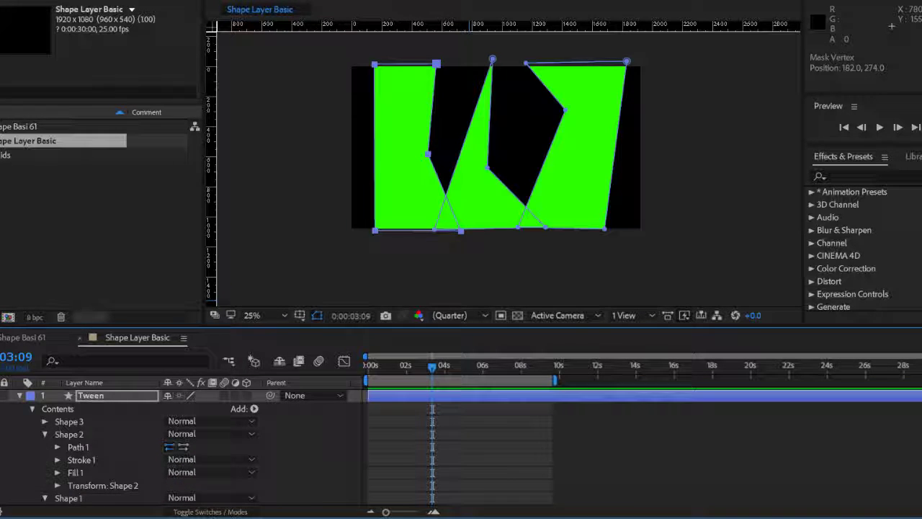
pyautogui.click(57, 447)
pyautogui.click(83, 460)
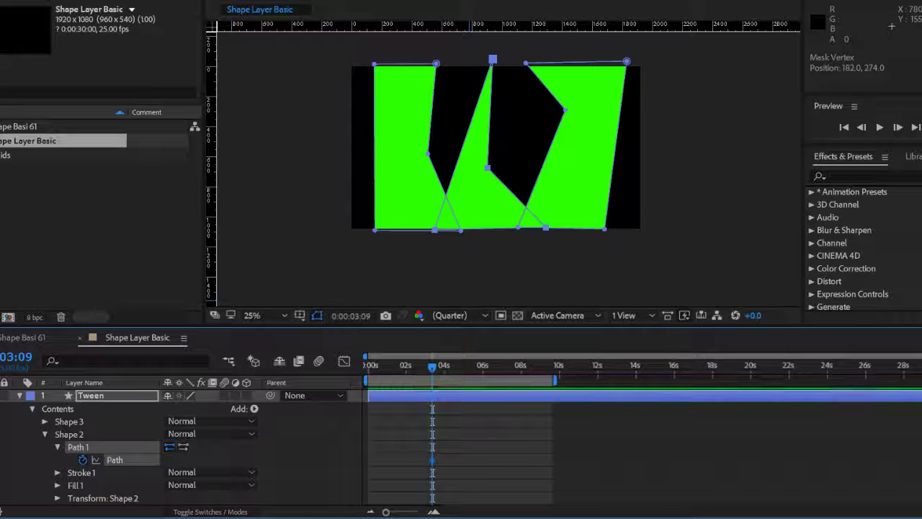
# - Enable Path keyframing for Shape 3 at 0:00:03:09 and enlarge the timeline area to review all three shapes' path keyframes
pyautogui.click(45, 421)
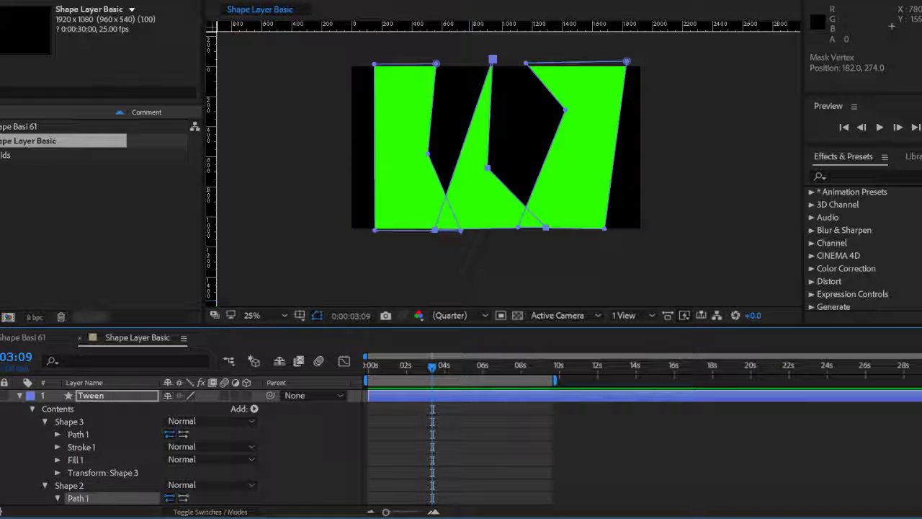
pyautogui.click(58, 433)
pyautogui.click(78, 434)
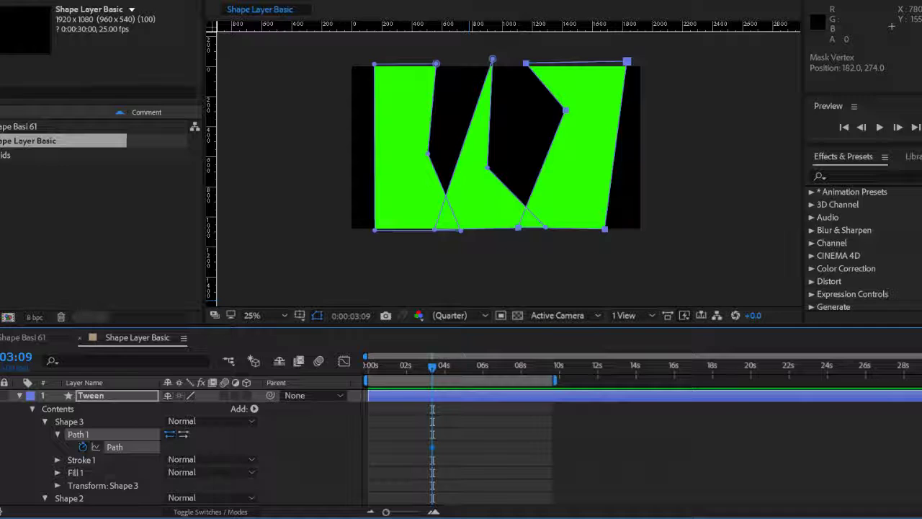
pyautogui.scroll(-2, 181, 447)
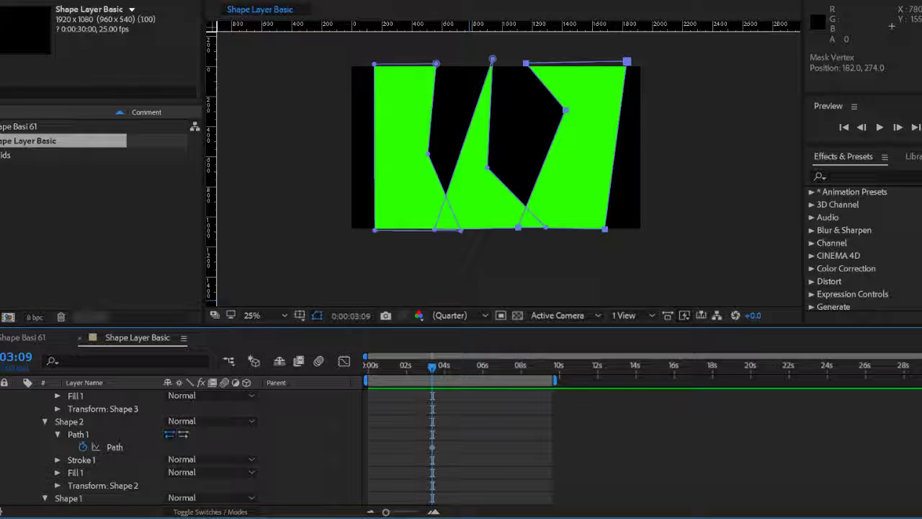
pyautogui.moveTo(677, 327); pyautogui.dragTo(677, 257)
pyautogui.scroll(-1, 180, 411)
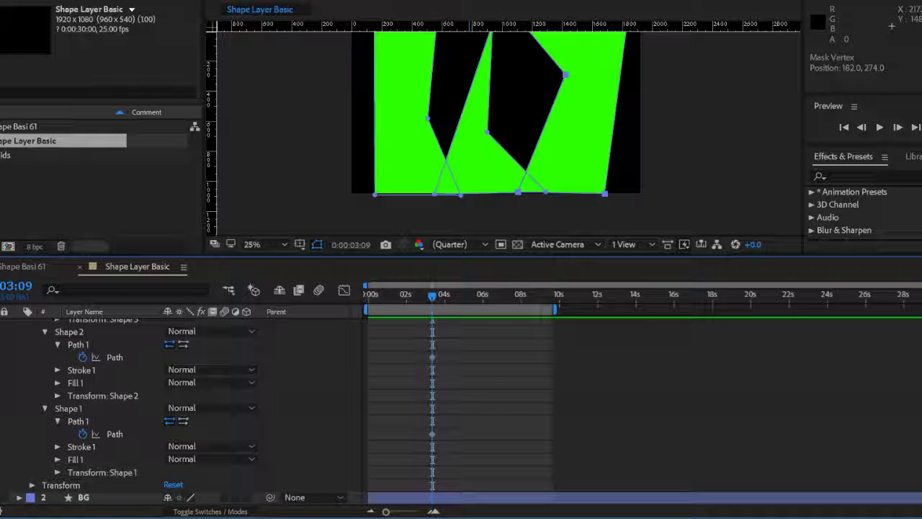
pyautogui.scroll(5, 180, 411)
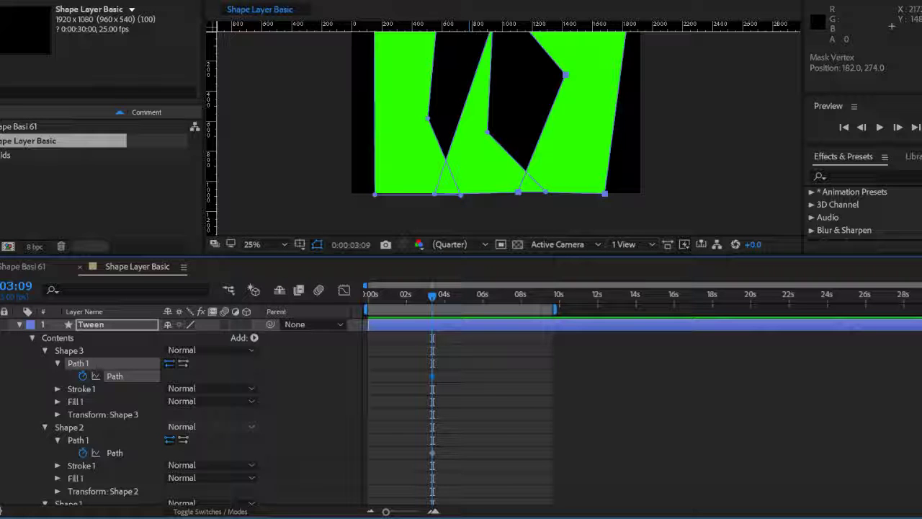
pyautogui.scroll(-4, 461, 411)
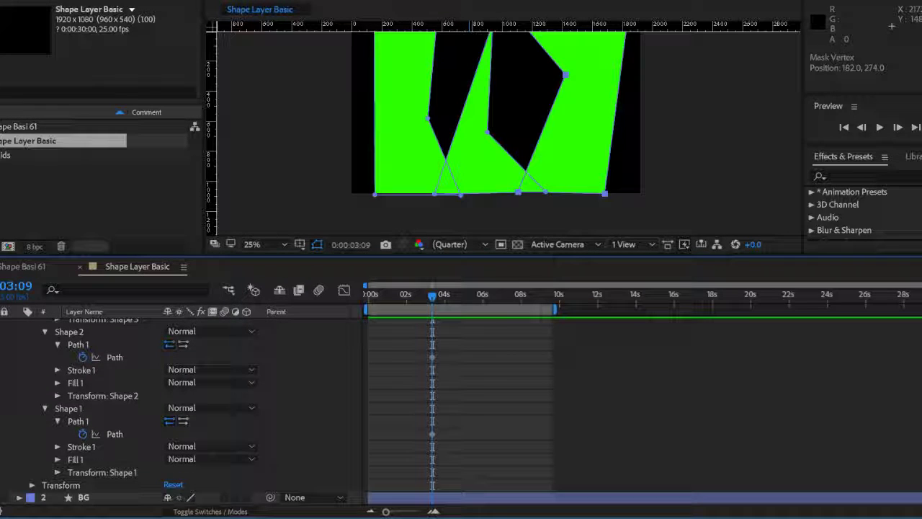
pyautogui.scroll(4, 180, 411)
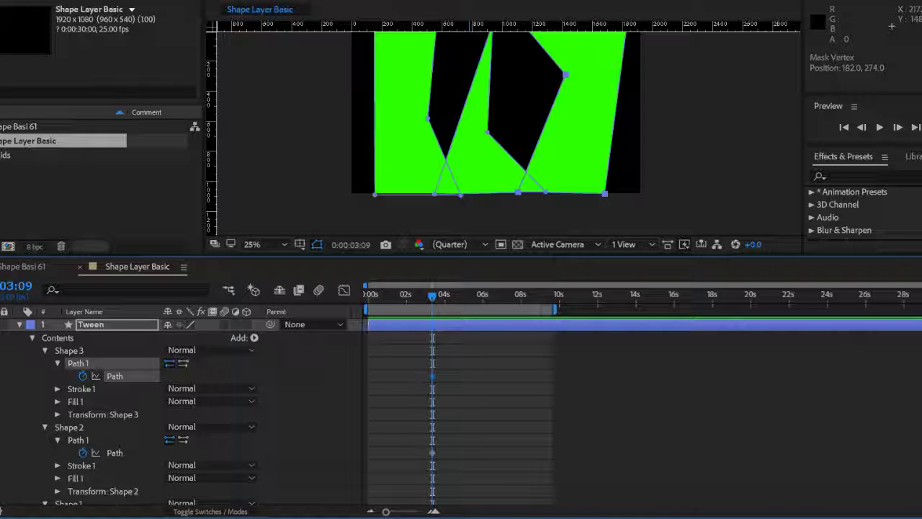
pyautogui.moveTo(433, 296); pyautogui.dragTo(446, 296)
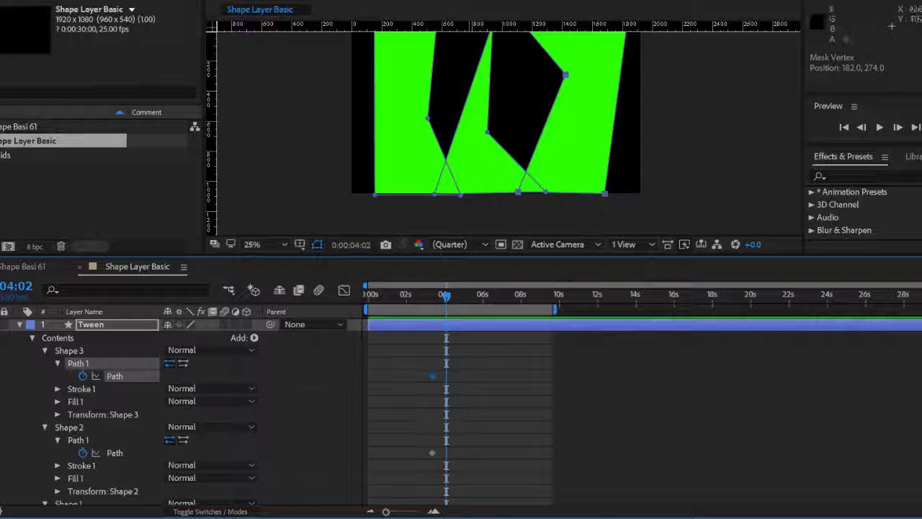
pyautogui.scroll(3, 470, 134)
pyautogui.scroll(-4, 470, 134)
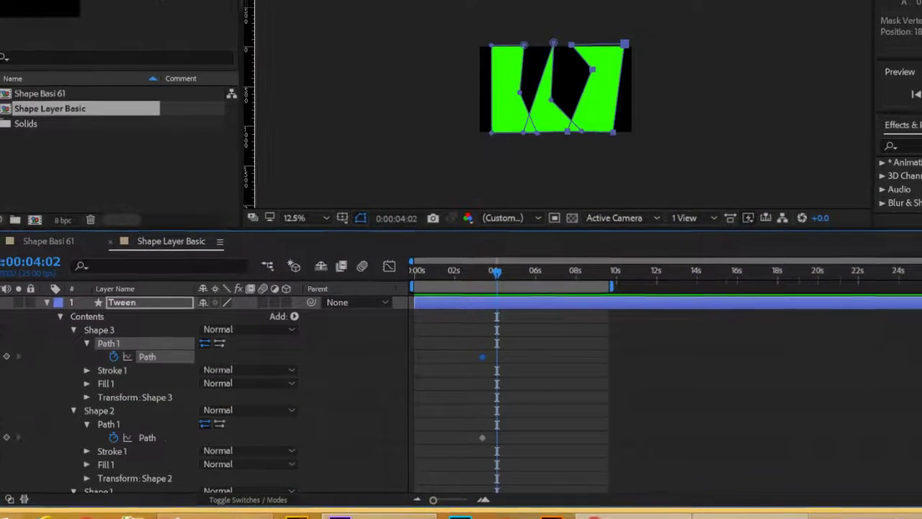
pyautogui.press('.')
pyautogui.press('.')
pyautogui.press('.')
pyautogui.press(',')
pyautogui.press(',')
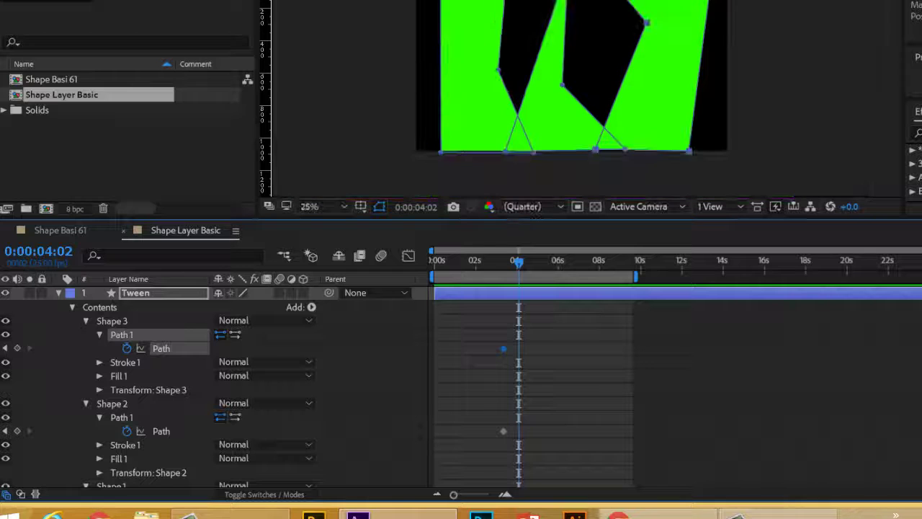
pyautogui.moveTo(548, 94)
pyautogui.mouseDown()
pyautogui.moveTo(535, 141)
pyautogui.moveTo(545, 103)
pyautogui.mouseUp()
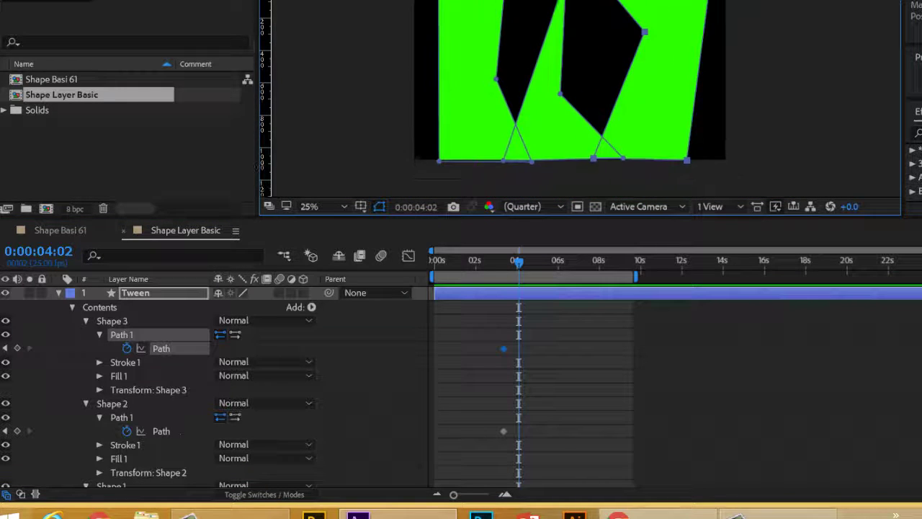
pyautogui.scroll(3, 569, 101)
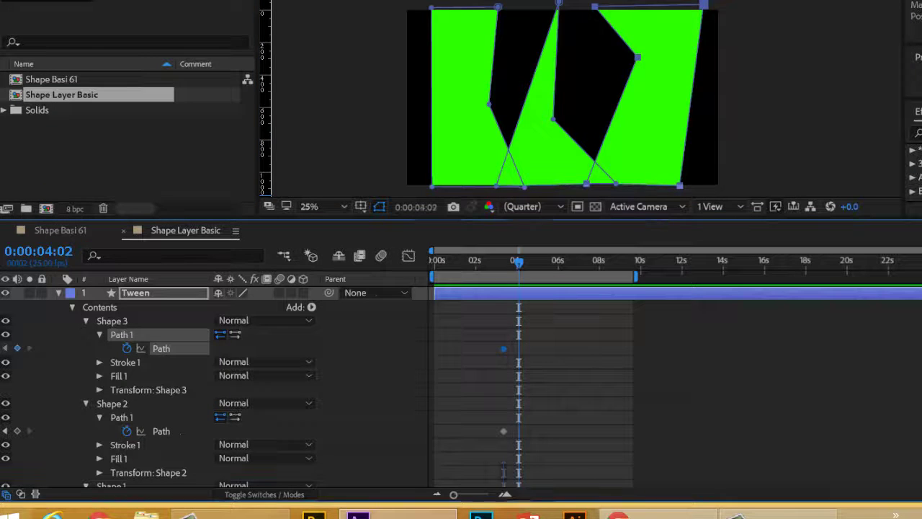
pyautogui.press('j')
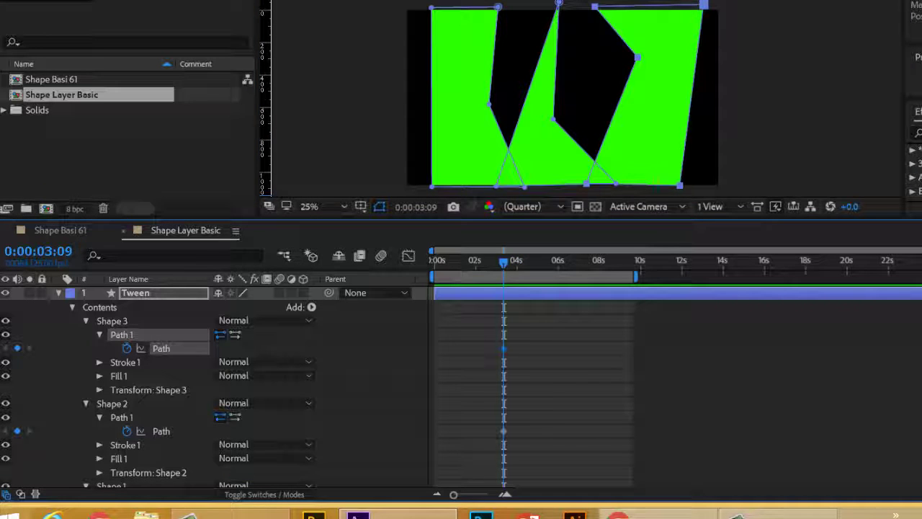
# - Enable colour keyframing for Shape 3's Fill 1 at 0:00:03:09
pyautogui.click(99, 376)
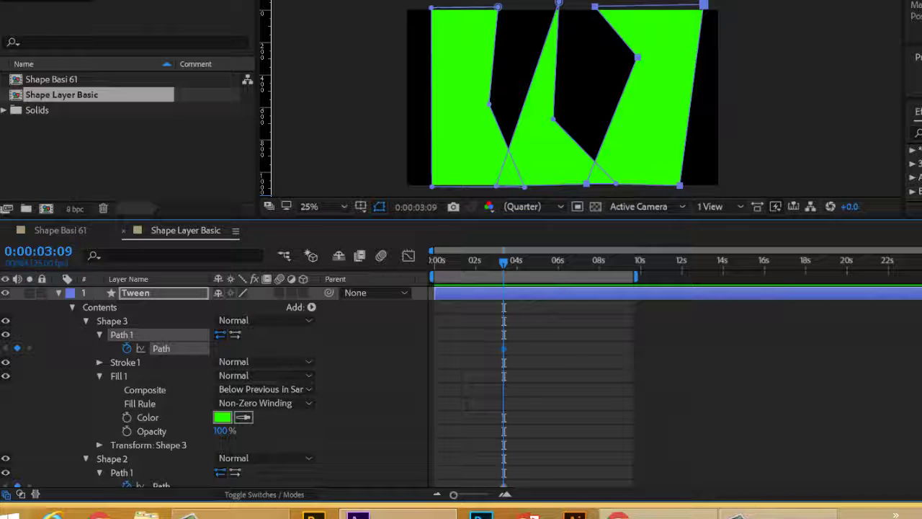
pyautogui.click(127, 417)
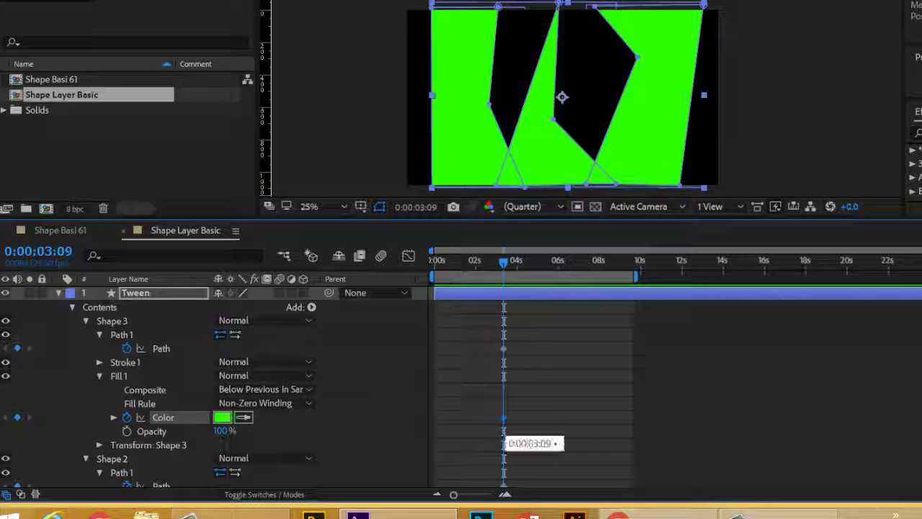
pyautogui.scroll(-3, 504, 439)
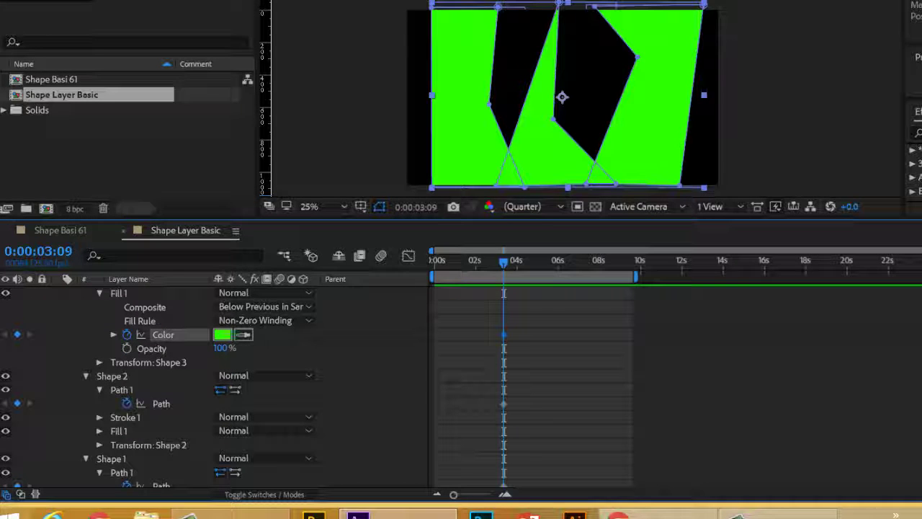
# - Enable colour keyframing for Shape 2's Fill 1 at 0:00:03:09
pyautogui.click(99, 417)
pyautogui.scroll(-1, 216, 403)
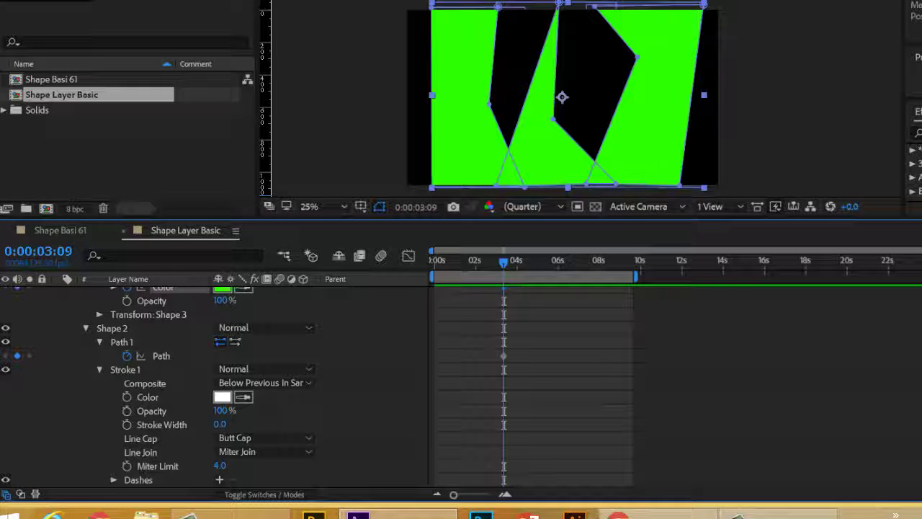
pyautogui.click(99, 369)
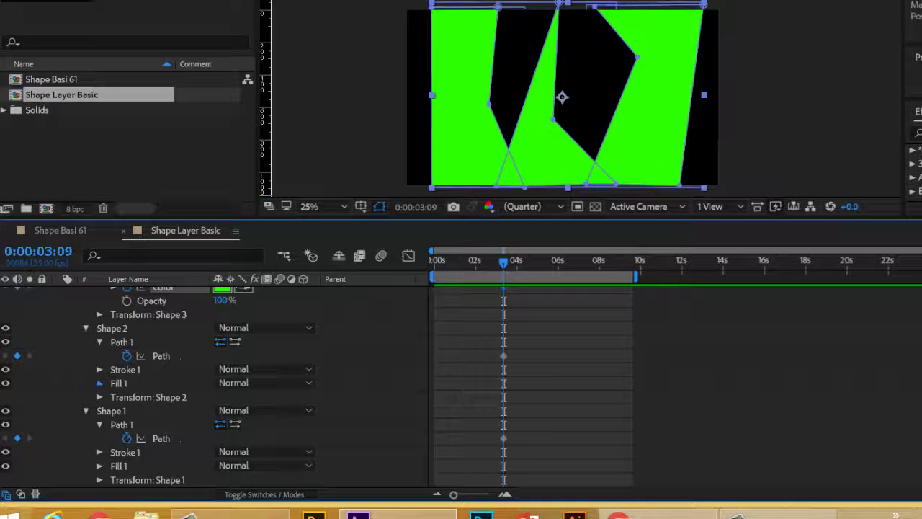
pyautogui.click(99, 383)
pyautogui.click(127, 424)
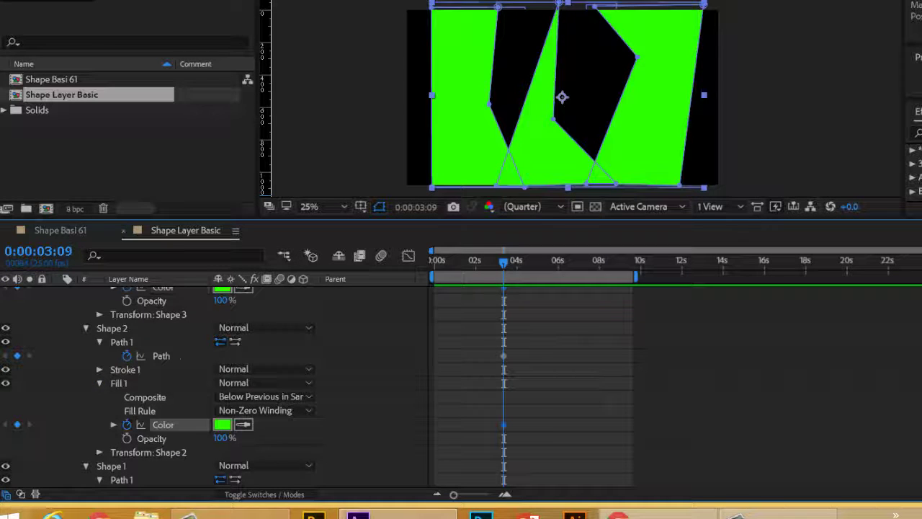
pyautogui.scroll(-3, 216, 382)
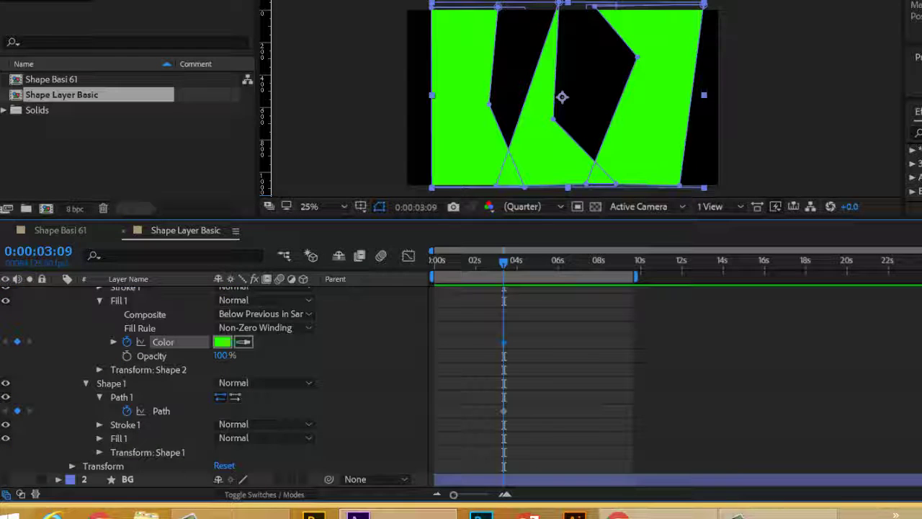
# - Enable colour keyframing for Shape 1's Fill 1 at 0:00:03:09, keeping its green fill
pyautogui.click(100, 438)
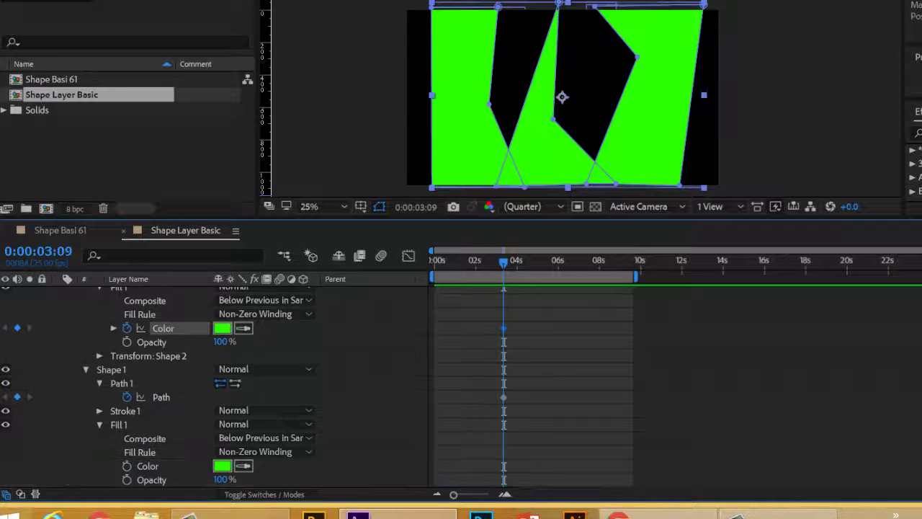
pyautogui.click(223, 466)
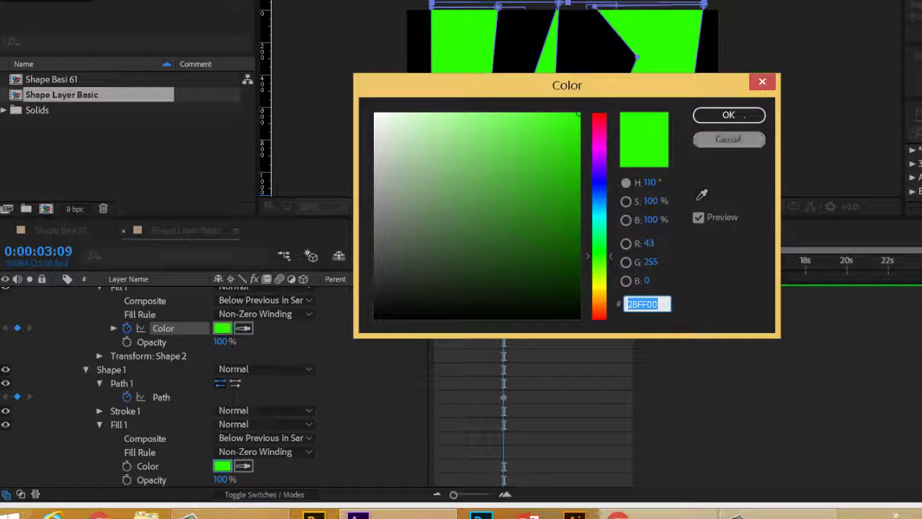
pyautogui.click(729, 139)
pyautogui.click(127, 465)
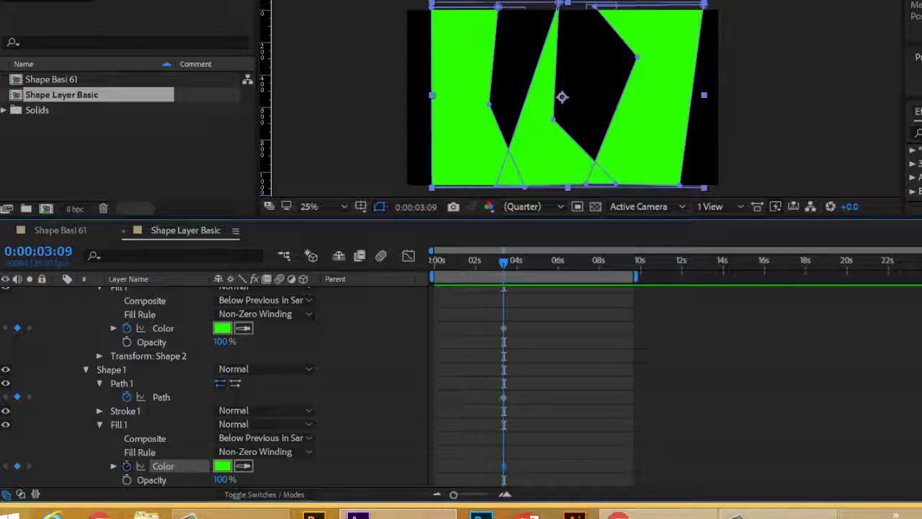
# - Move to 0:00:03:24 and set Shape 2's fill colour to purple D700FF
pyautogui.moveTo(504, 262); pyautogui.dragTo(516, 262)
pyautogui.scroll(2, 461, 385)
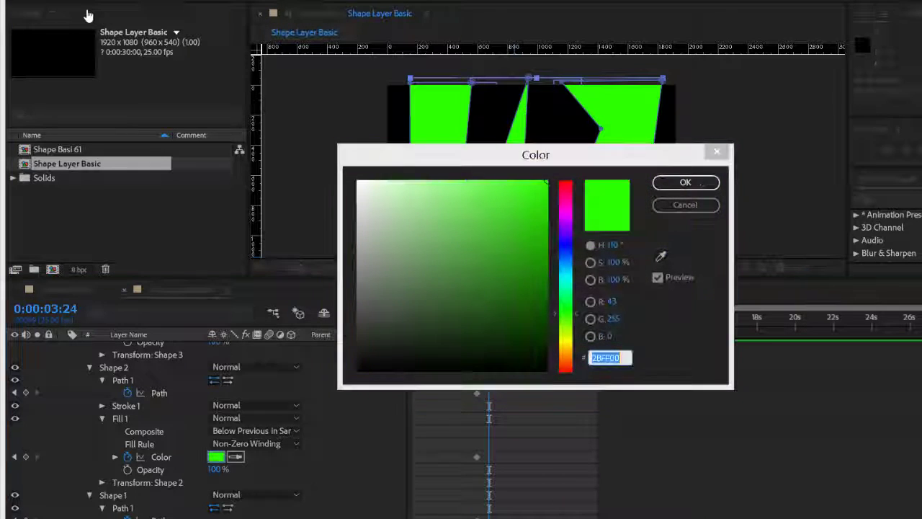
pyautogui.write('D700FF')
pyautogui.press('Return')
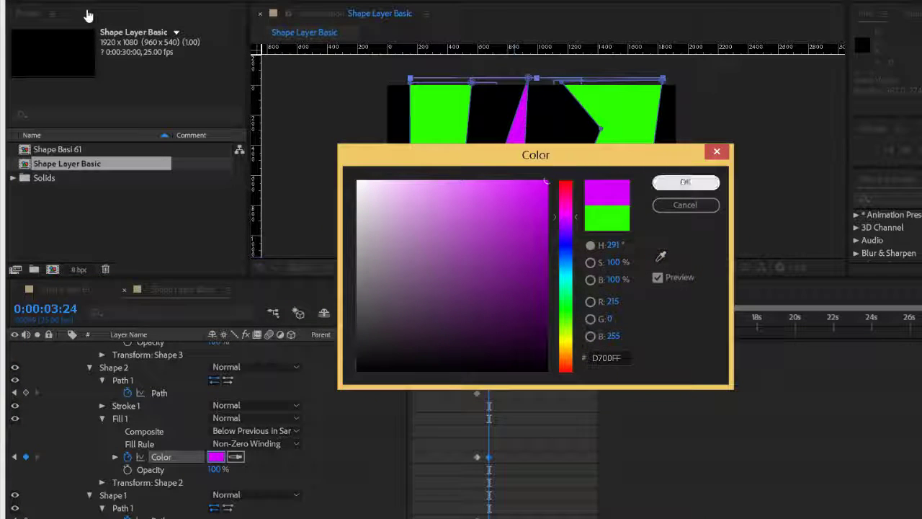
# - Step back and forth through the frames between 0:00:03:09 and 0:00:04:00 to examine Shape 2's colour transition, ending at 0:00:03:24
pyautogui.press('pageup')
pyautogui.press('pageup')
pyautogui.press('pageup')
pyautogui.press('pageup')
pyautogui.press('pageup')
pyautogui.press('pageup')
pyautogui.press('pageup')
pyautogui.press('pageup')
pyautogui.press('pageup')
pyautogui.press('pageup')
pyautogui.press('pageup')
pyautogui.press('pageup')
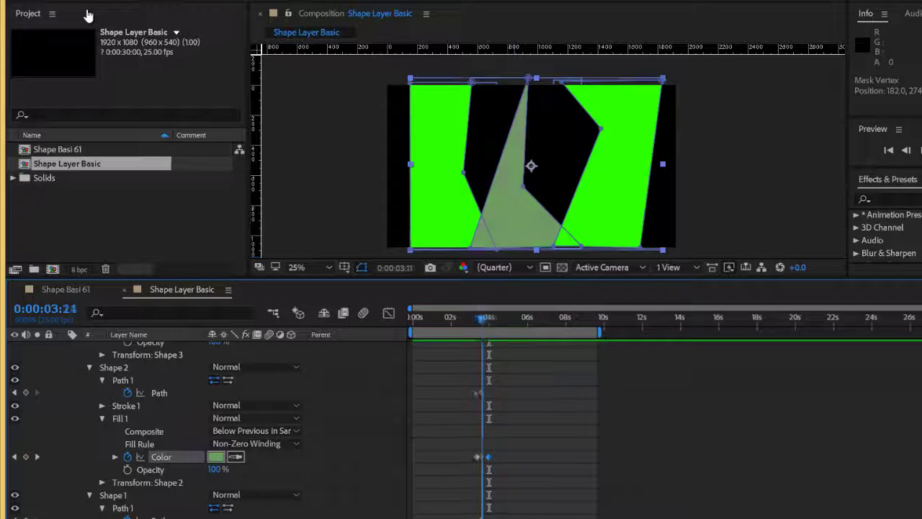
pyautogui.press('pagedown')
pyautogui.press('pagedown')
pyautogui.press('pagedown')
pyautogui.press('pagedown')
pyautogui.press('pagedown')
pyautogui.press('pagedown')
pyautogui.press('pagedown')
pyautogui.press('pagedown')
pyautogui.press('pagedown')
pyautogui.press('pagedown')
pyautogui.press('pagedown')
pyautogui.press('pagedown')
pyautogui.press('pagedown')
pyautogui.press('pagedown')
pyautogui.press('pagedown')
pyautogui.press('pagedown')
pyautogui.press('pagedown')
pyautogui.press('pageup')
pyautogui.press('pageup')
pyautogui.press('pageup')
pyautogui.press('pageup')
pyautogui.press('pageup')
pyautogui.press('pageup')
pyautogui.press('pageup')
pyautogui.press('pageup')
pyautogui.press('pageup')
pyautogui.press('pageup')
pyautogui.press('pageup')
pyautogui.press('pageup')
pyautogui.press('pageup')
pyautogui.press('pageup')
pyautogui.press('pageup')
pyautogui.press('pageup')
pyautogui.press('pageup')
pyautogui.press('pageup')
pyautogui.press('pageup')
pyautogui.press('pageup')
pyautogui.press('pagedown')
pyautogui.press('pagedown')
pyautogui.press('pagedown')
pyautogui.press('pagedown')
pyautogui.press('pagedown')
pyautogui.press('pagedown')
pyautogui.press('pagedown')
pyautogui.press('pagedown')
pyautogui.press('pagedown')
pyautogui.press('pagedown')
pyautogui.press('pagedown')
pyautogui.press('pagedown')
pyautogui.press('pagedown')
pyautogui.press('pagedown')
pyautogui.press('pagedown')
pyautogui.press('pagedown')
pyautogui.press('pagedown')
pyautogui.press('pagedown')
pyautogui.press('pagedown')
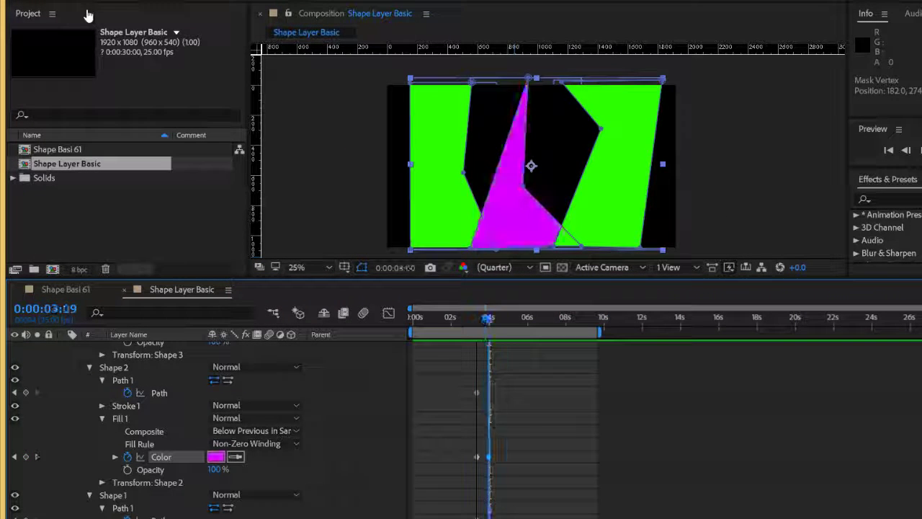
pyautogui.press('pageup')
pyautogui.press('pageup')
pyautogui.press('pageup')
pyautogui.press('pageup')
pyautogui.press('pageup')
pyautogui.press('pageup')
pyautogui.press('pageup')
pyautogui.press('pageup')
pyautogui.press('pageup')
pyautogui.press('pageup')
pyautogui.press('pageup')
pyautogui.press('pageup')
pyautogui.press('pageup')
pyautogui.press('pageup')
pyautogui.press('pageup')
pyautogui.press('pageup')
pyautogui.press('pageup')
pyautogui.press('pageup')
pyautogui.press('pagedown')
pyautogui.press('pagedown')
pyautogui.press('pagedown')
pyautogui.press('pagedown')
pyautogui.press('pagedown')
pyautogui.press('pagedown')
pyautogui.press('pagedown')
pyautogui.press('pagedown')
pyautogui.press('pagedown')
pyautogui.press('pagedown')
pyautogui.press('pagedown')
pyautogui.press('pagedown')
pyautogui.press('pagedown')
pyautogui.press('pagedown')
pyautogui.press('pagedown')
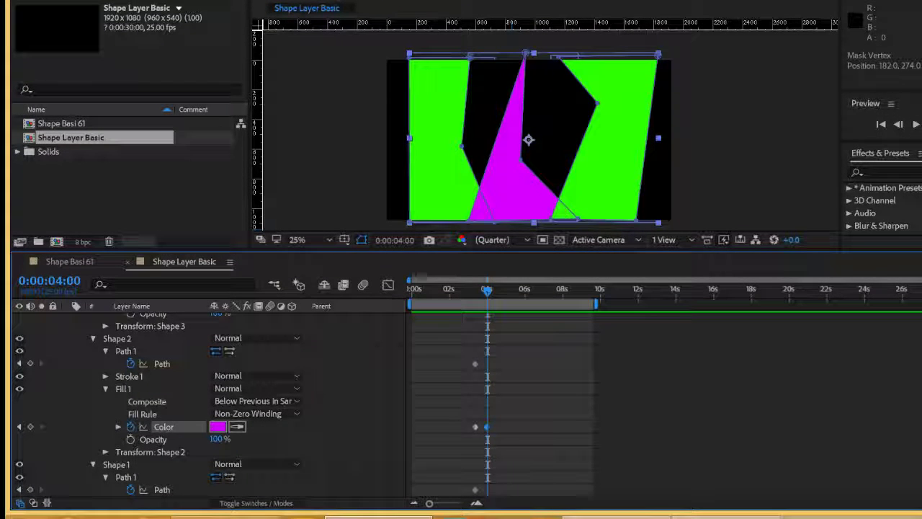
pyautogui.press('pageup')
# - Set Shape 1's fill colour to pinkish red FF005E at 0:00:03:24
pyautogui.scroll(-3, 209, 404)
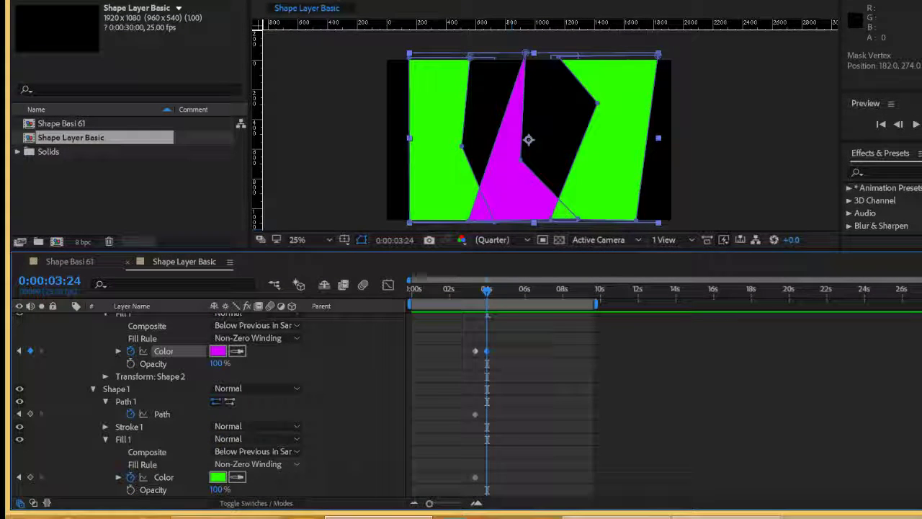
pyautogui.click(216, 477)
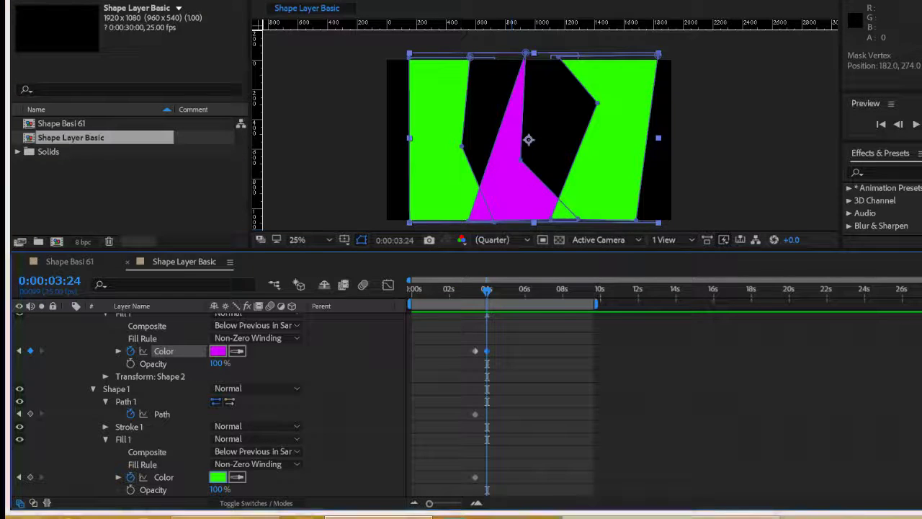
pyautogui.write('FF007F')
pyautogui.press('Tab')
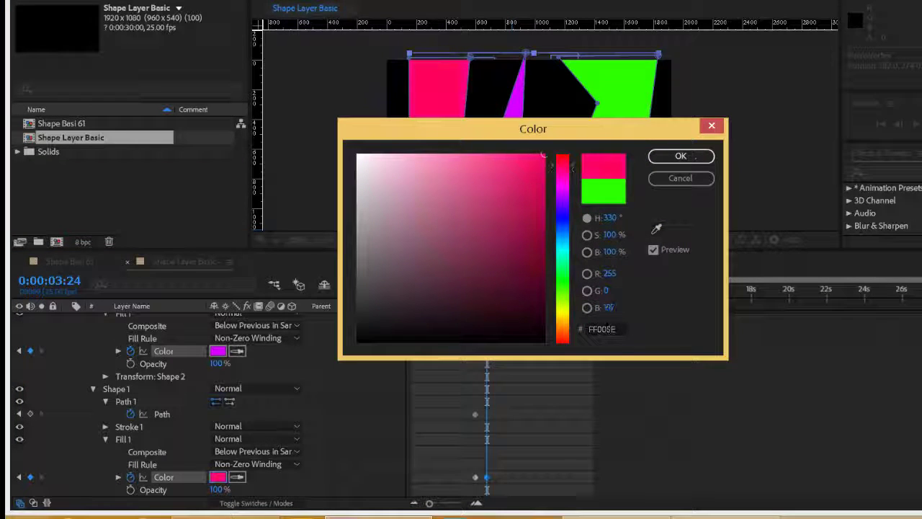
pyautogui.click(670, 156)
# - Set Shape 3's fill colour to violet 8000FF at 0:00:03:24
pyautogui.scroll(-1, 209, 404)
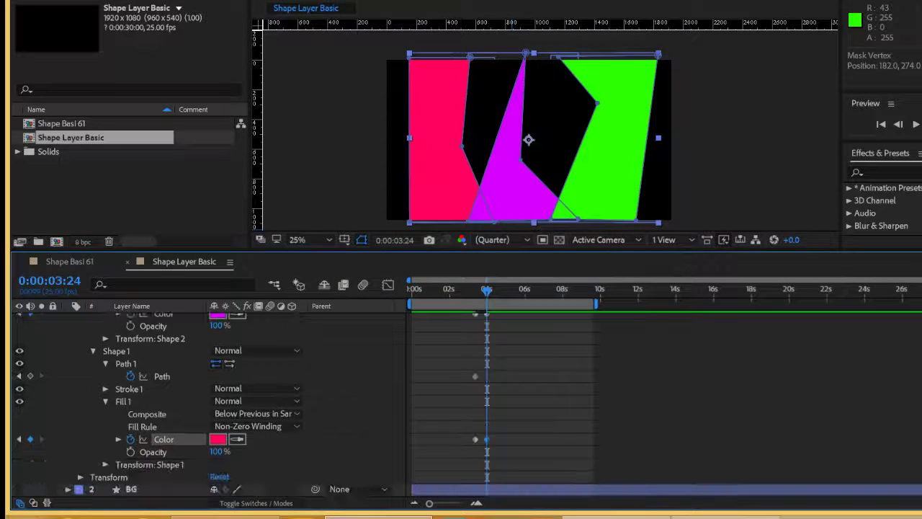
pyautogui.scroll(3, 209, 403)
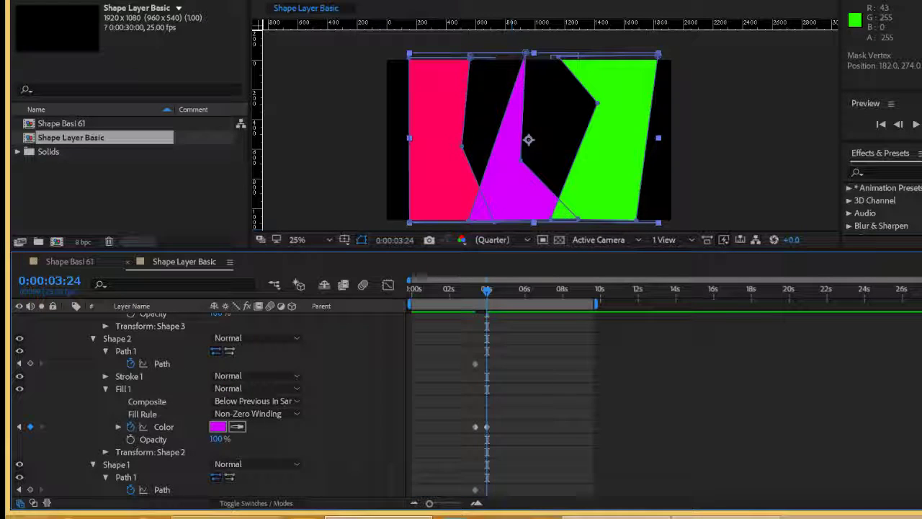
pyautogui.scroll(1, 209, 404)
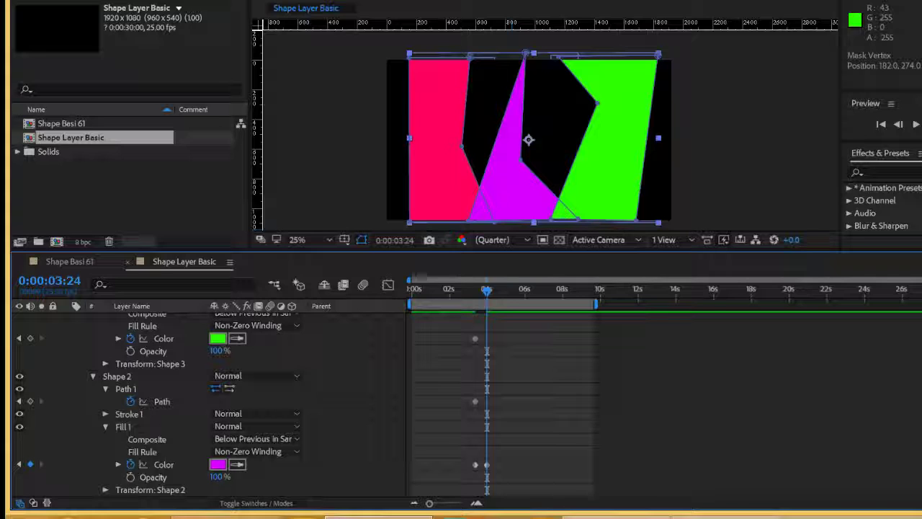
pyautogui.click(218, 338)
pyautogui.click(562, 188)
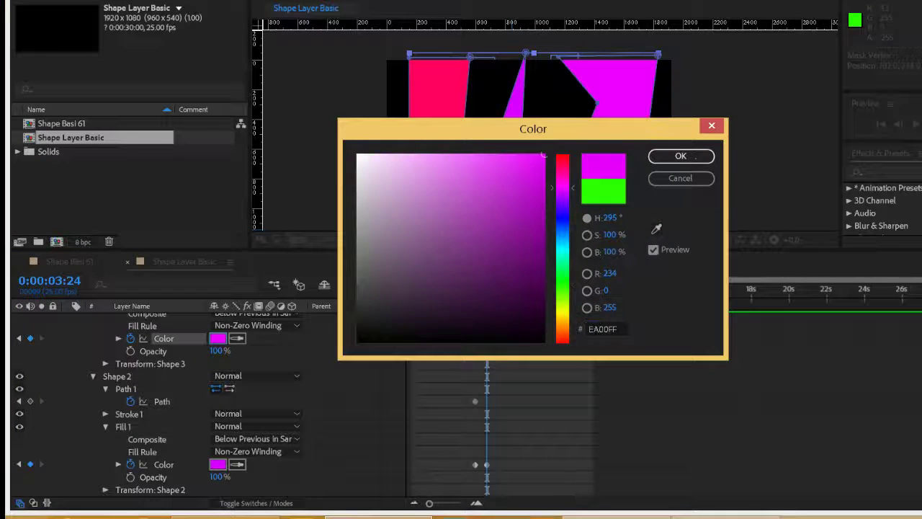
pyautogui.moveTo(562, 188); pyautogui.dragTo(562, 201)
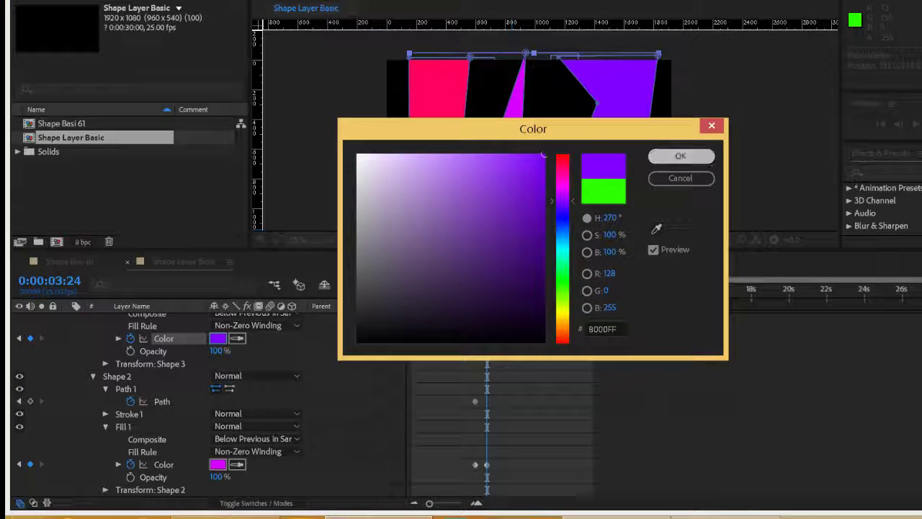
pyautogui.press('Return')
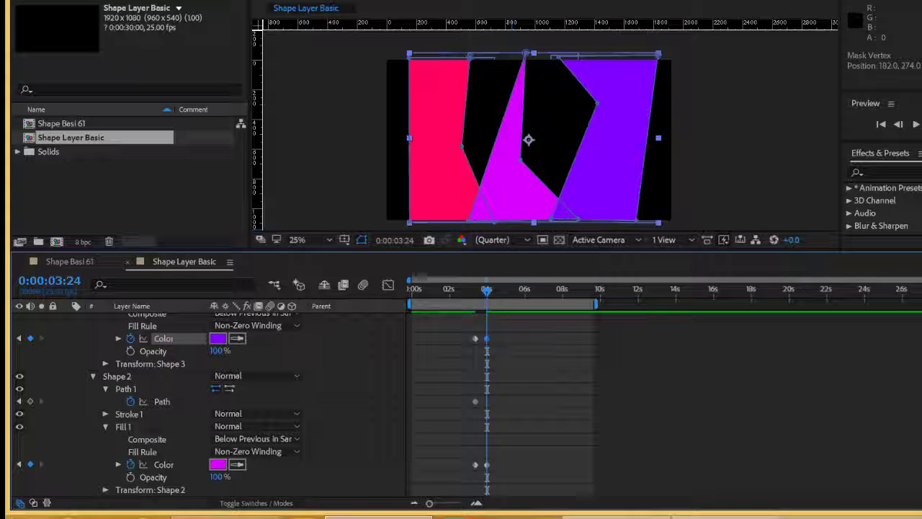
# - At 0:00:03:24, reshape Shape 2's path by moving its inner corner up toward the violet shape and its peak down near the frame's lower part
pyautogui.scroll(4, 209, 403)
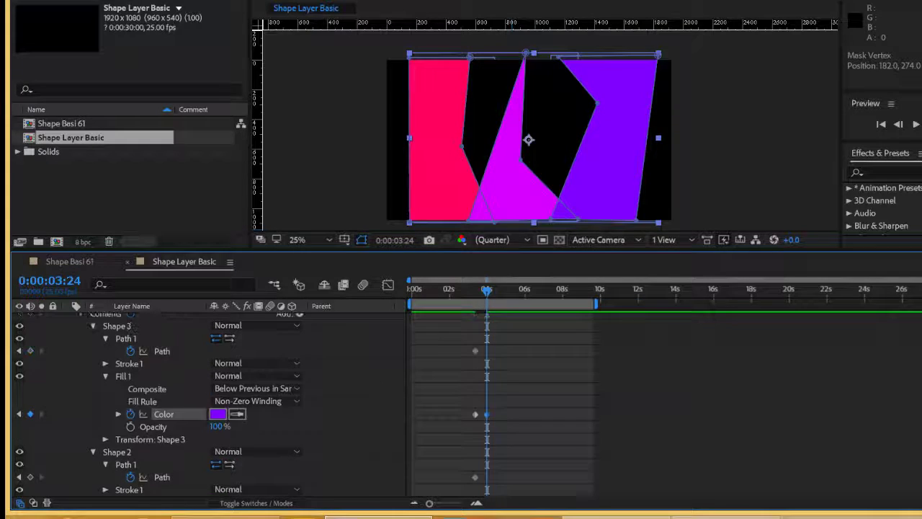
pyautogui.press('space')
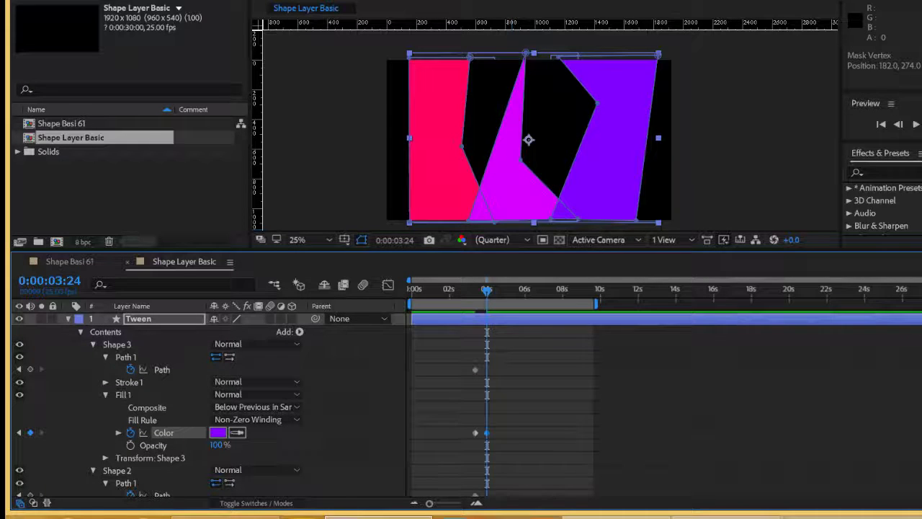
pyautogui.moveTo(494, 289); pyautogui.dragTo(488, 290)
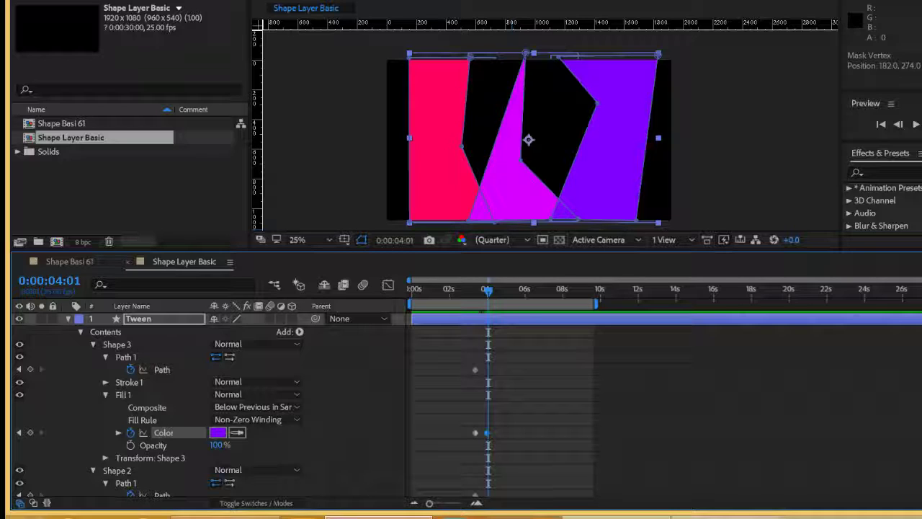
pyautogui.press('pageup')
pyautogui.press('pageup')
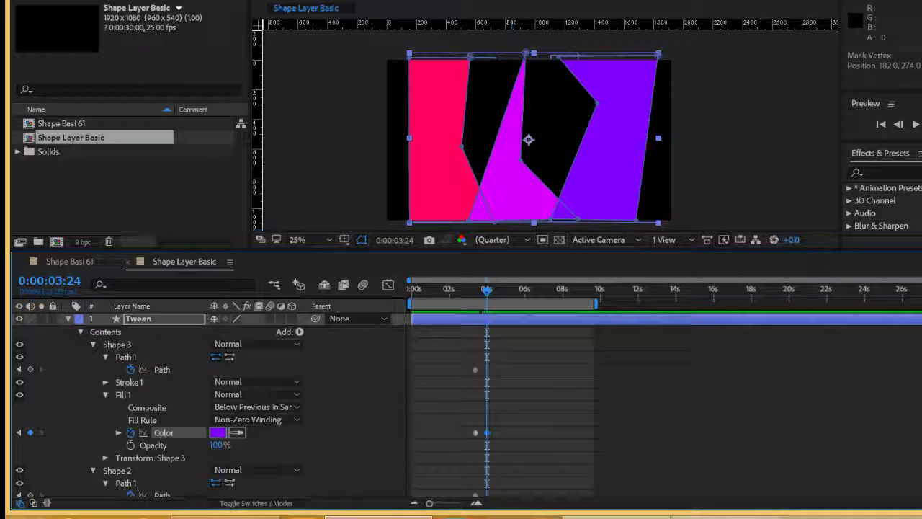
pyautogui.click(118, 344)
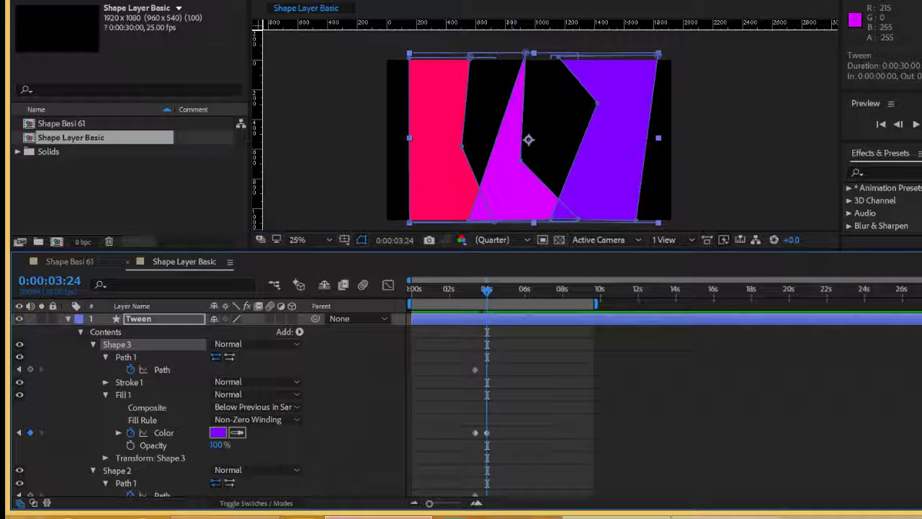
pyautogui.moveTo(521, 158); pyautogui.dragTo(560, 129)
pyautogui.moveTo(526, 53); pyautogui.dragTo(514, 191)
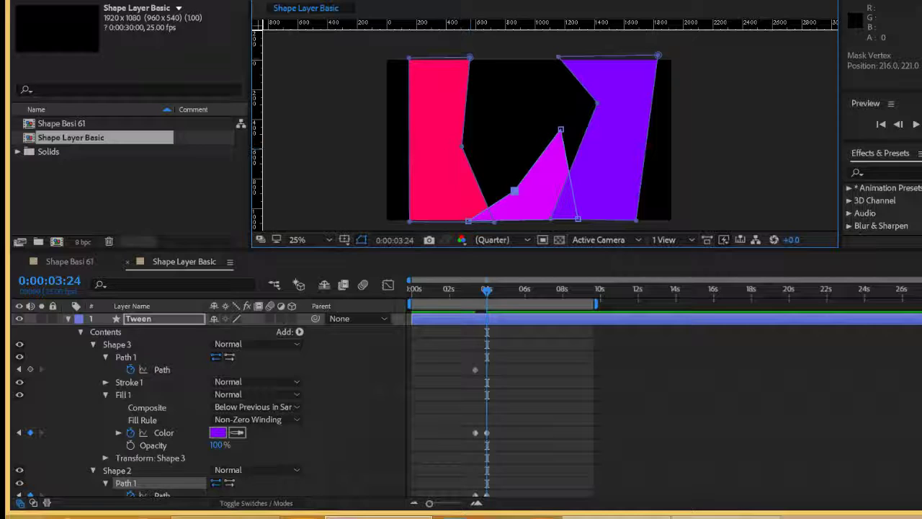
# - Reshape Shape 1 into a slanted polygon reaching the frame's middle, and pull Shape 3's two upper corners inward at 0:00:03:24
pyautogui.moveTo(469, 57); pyautogui.dragTo(456, 97)
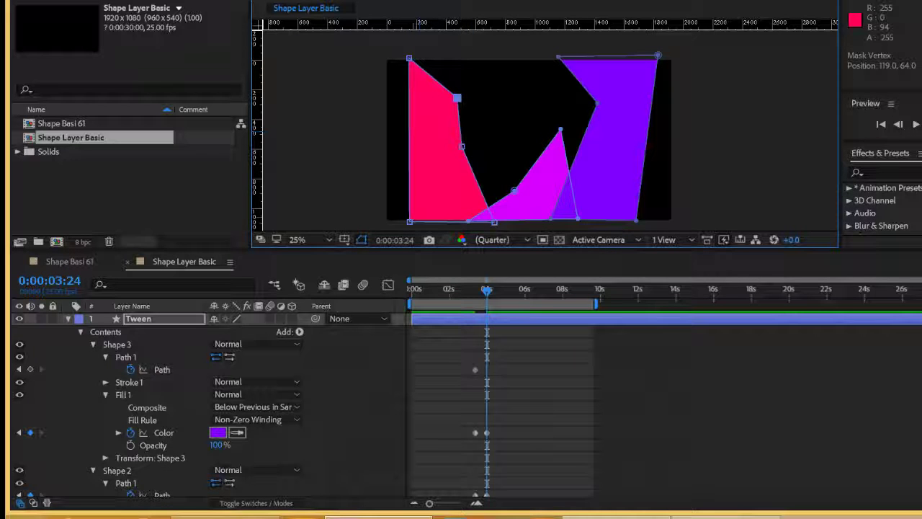
pyautogui.moveTo(410, 221); pyautogui.dragTo(552, 112)
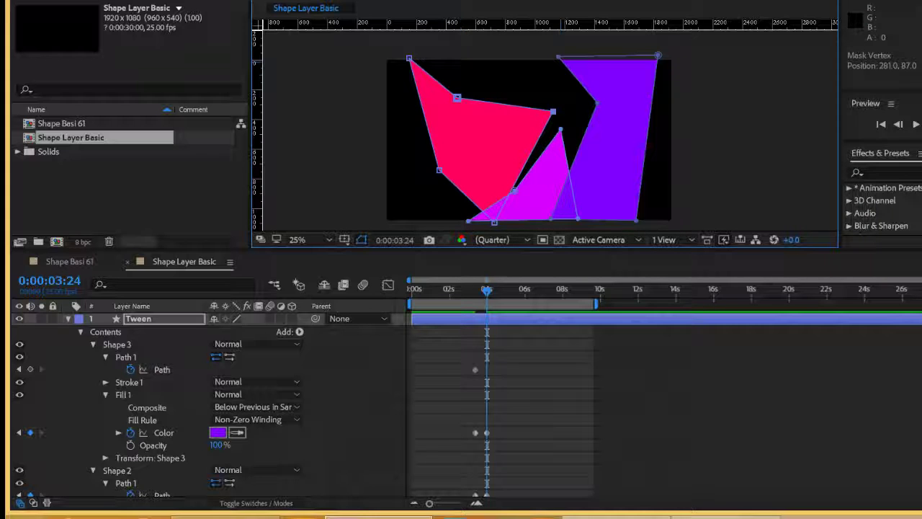
pyautogui.moveTo(559, 56); pyautogui.dragTo(528, 143)
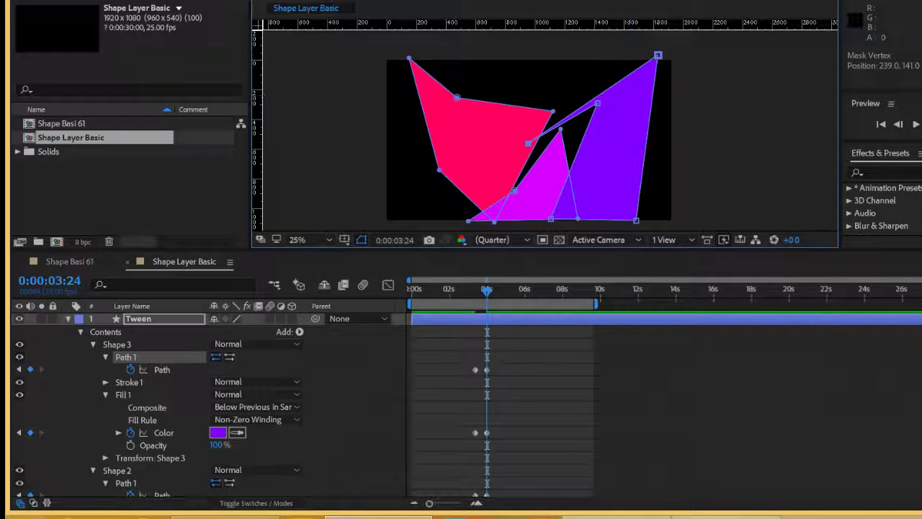
pyautogui.moveTo(658, 55); pyautogui.dragTo(595, 44)
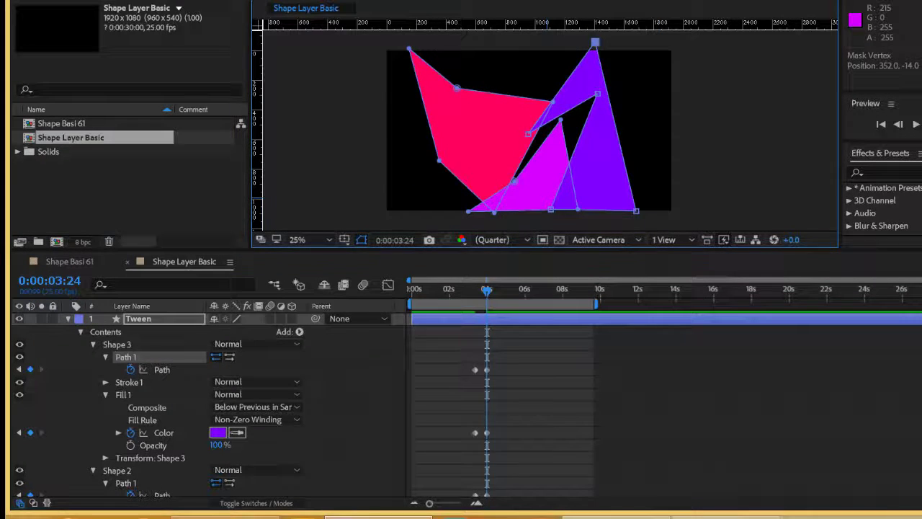
# - Move to 0:00:04:15 and reshape Shape 1's path so its lower and left vertices cover the frame's left edge
pyautogui.moveTo(487, 291)
pyautogui.mouseDown()
pyautogui.moveTo(476, 290)
pyautogui.moveTo(498, 290)
pyautogui.mouseUp()
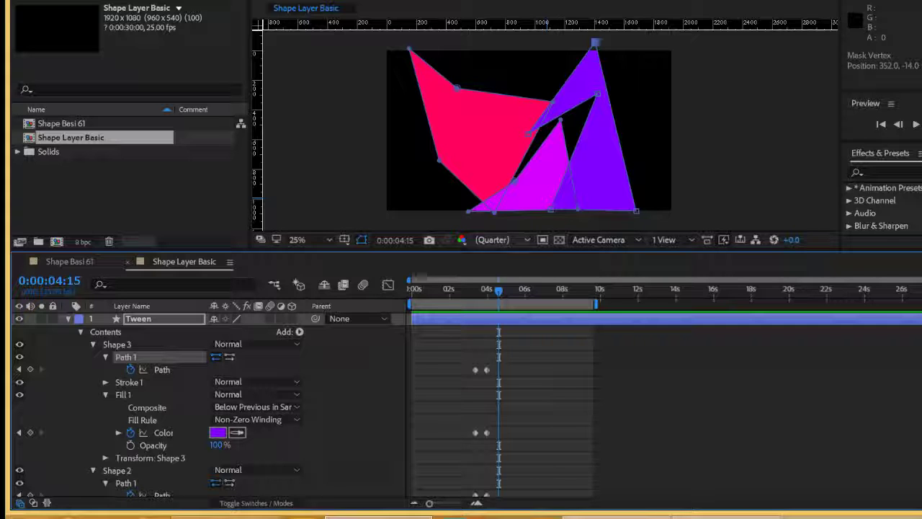
pyautogui.moveTo(494, 211); pyautogui.dragTo(387, 224)
pyautogui.moveTo(439, 160); pyautogui.dragTo(379, 77)
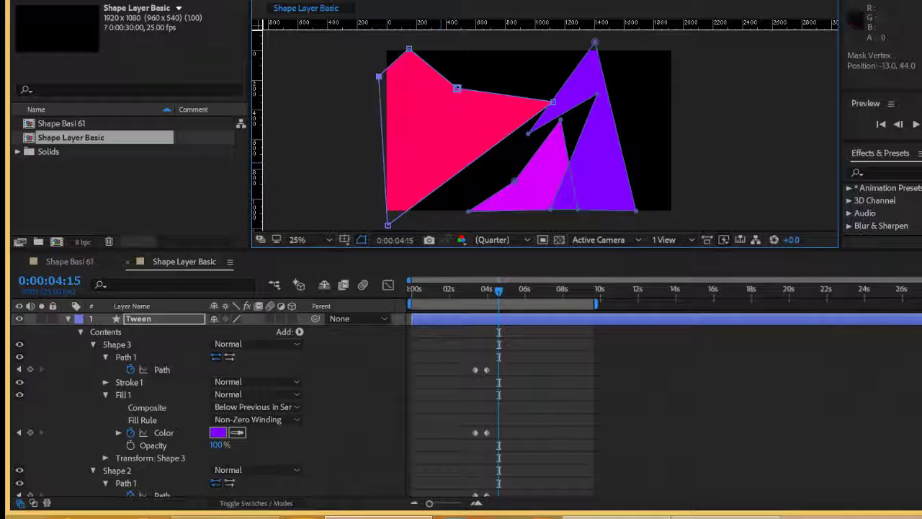
# - Stretch Shape 2's upper vertices beyond the frame's top edge at 0:00:04:15 and pull a new vertex down between them
pyautogui.moveTo(560, 121); pyautogui.dragTo(677, 45)
pyautogui.moveTo(514, 181); pyautogui.dragTo(451, 36)
pyautogui.moveTo(539, 40); pyautogui.dragTo(539, 111)
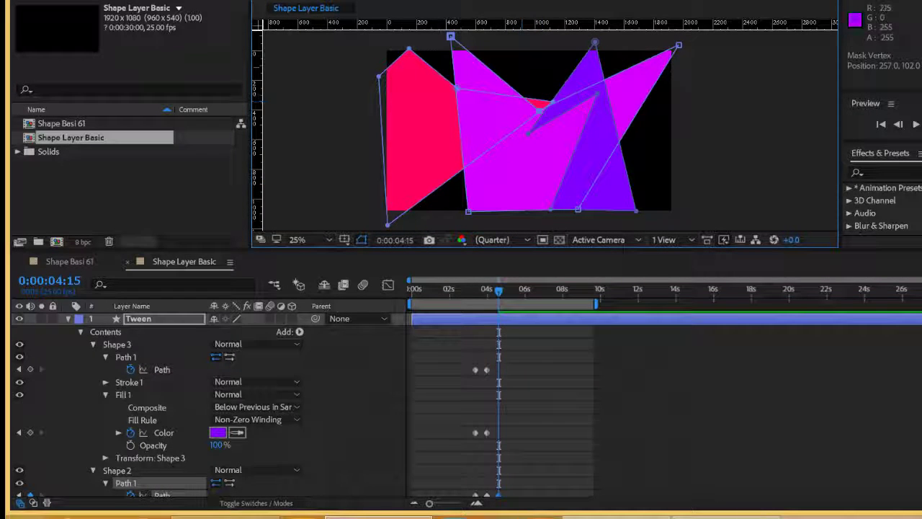
# - Reshape Shape 3's path at 0:00:04:15 to fill the frame's right side, adding a vertex above the top edge and pushing its corners outside the frame
pyautogui.moveTo(597, 93); pyautogui.dragTo(582, 137)
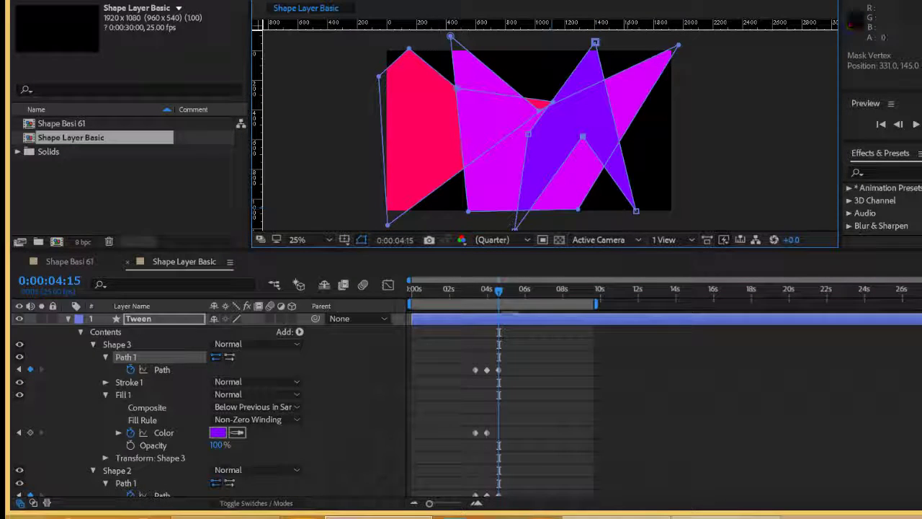
pyautogui.moveTo(636, 211); pyautogui.dragTo(643, 229)
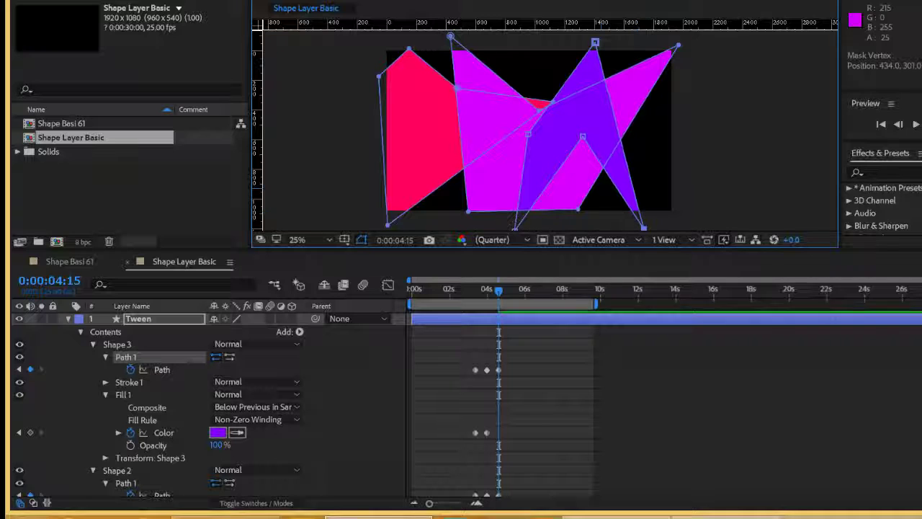
pyautogui.moveTo(582, 136); pyautogui.dragTo(582, 182)
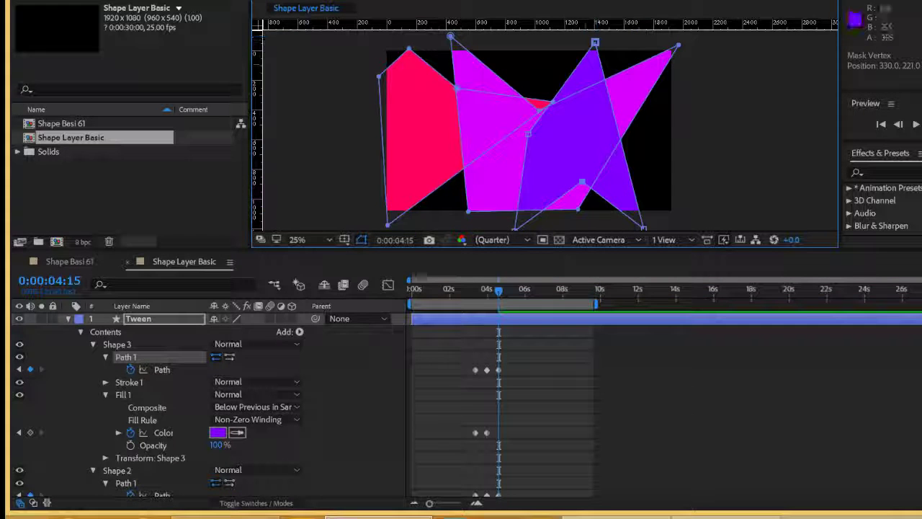
pyautogui.moveTo(551, 103); pyautogui.dragTo(534, 44)
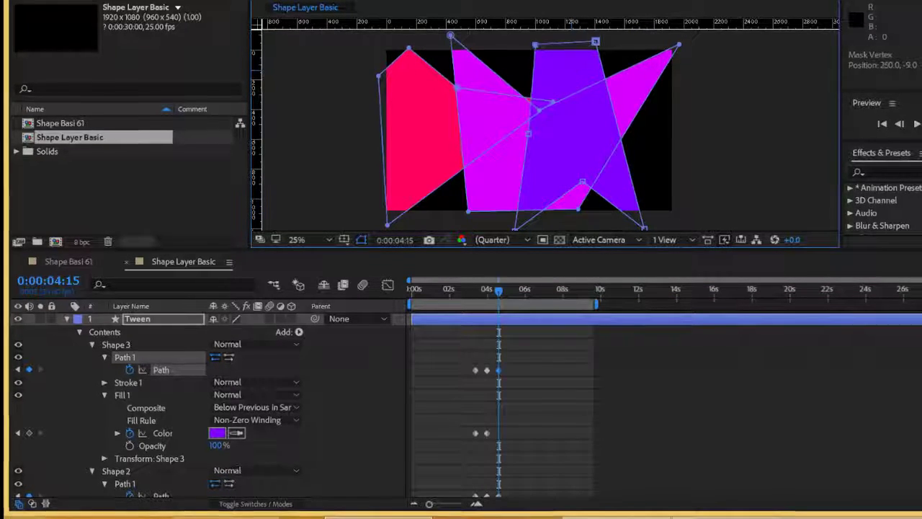
pyautogui.moveTo(596, 41); pyautogui.dragTo(689, 101)
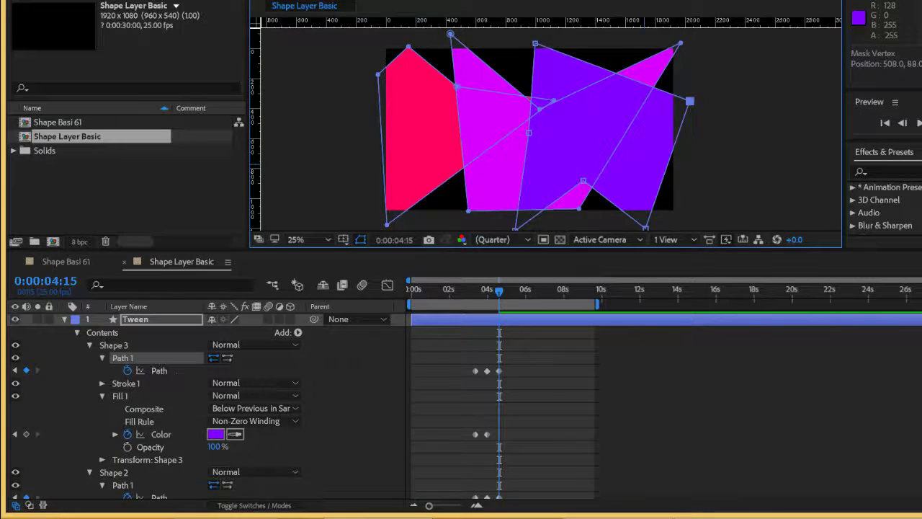
# - Move to 0:00:04:16 and set Shape 3's fill colour to green 1FBF64
pyautogui.moveTo(498, 291)
pyautogui.mouseDown()
pyautogui.moveTo(469, 291)
pyautogui.moveTo(512, 291)
pyautogui.moveTo(500, 290)
pyautogui.mouseUp()
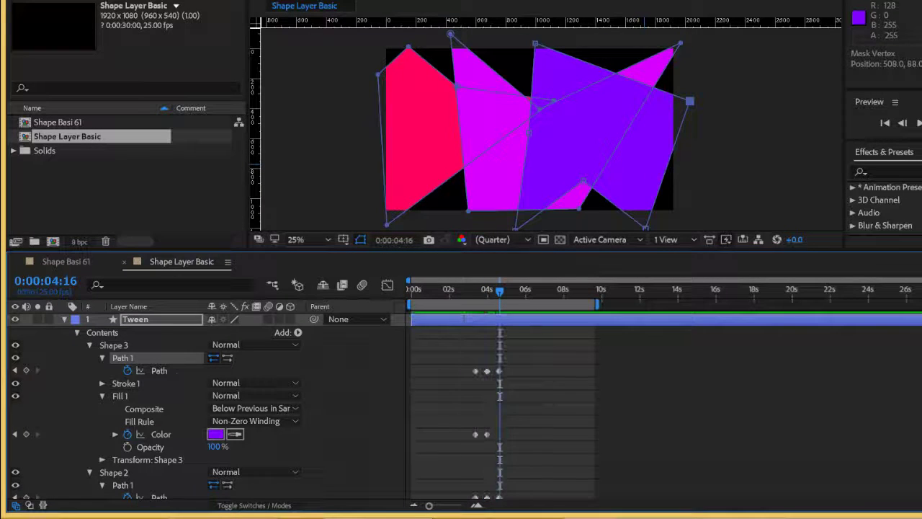
pyautogui.click(215, 434)
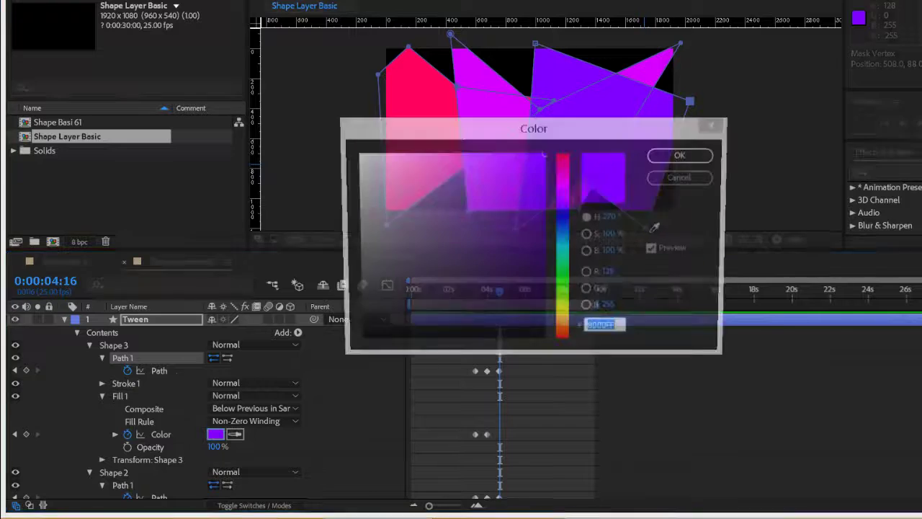
pyautogui.write('00FFC018')
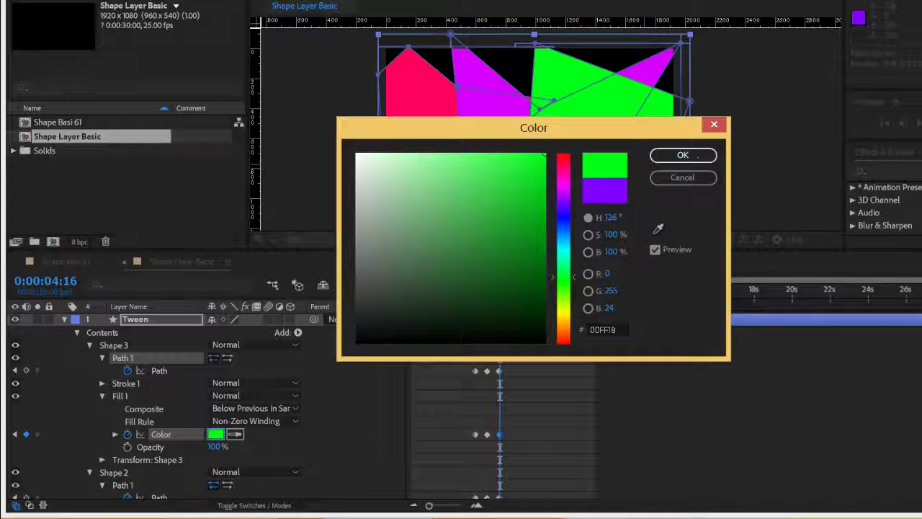
pyautogui.moveTo(563, 310); pyautogui.dragTo(563, 266)
pyautogui.click(515, 200)
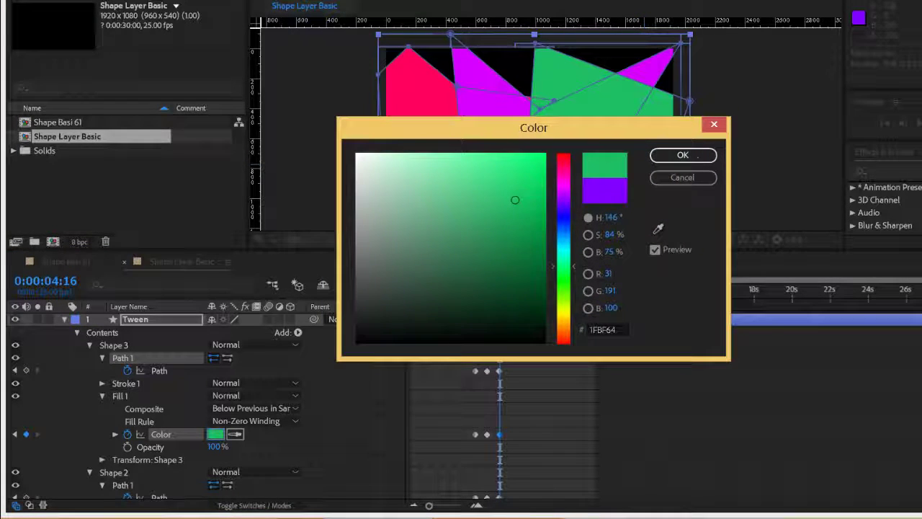
pyautogui.click(683, 156)
pyautogui.click(682, 154)
# - Set Shape 2's fill colour to dark teal 226959 at 0:00:04:16
pyautogui.scroll(-3, 165, 403)
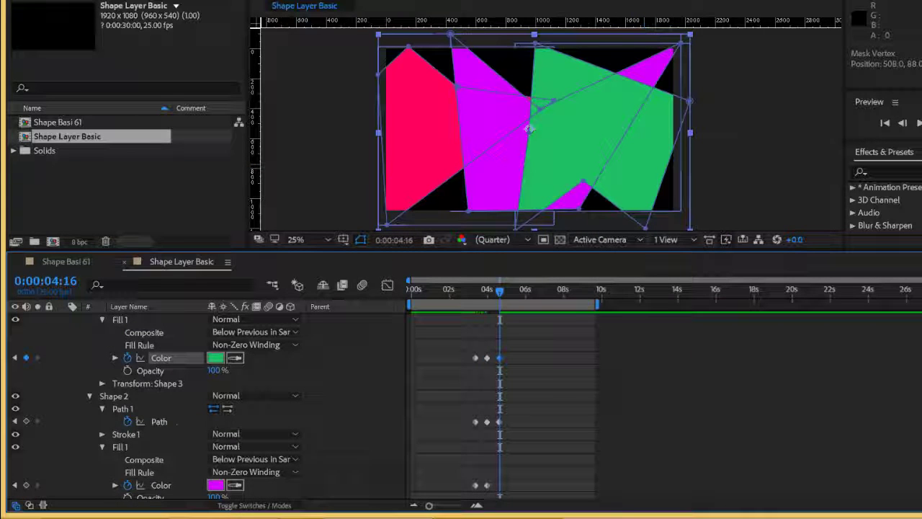
pyautogui.click(214, 485)
pyautogui.write('3F8C26')
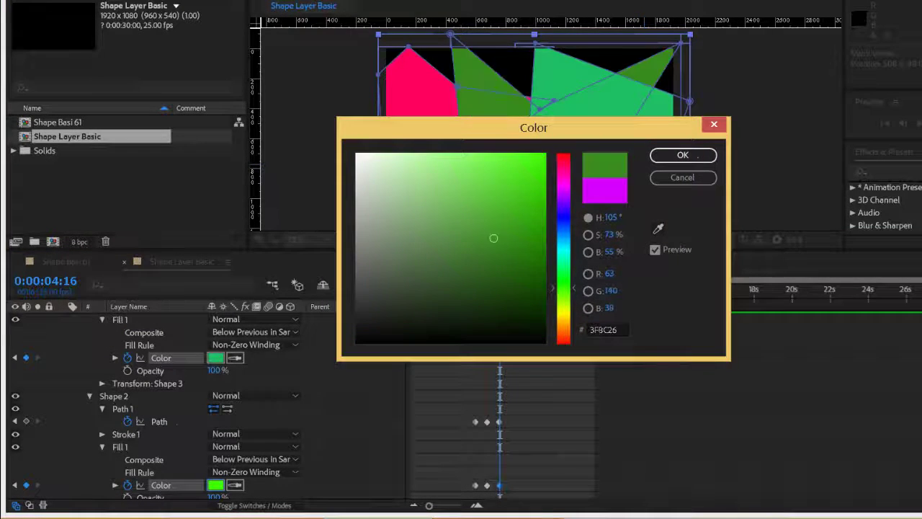
pyautogui.moveTo(494, 238); pyautogui.dragTo(484, 264)
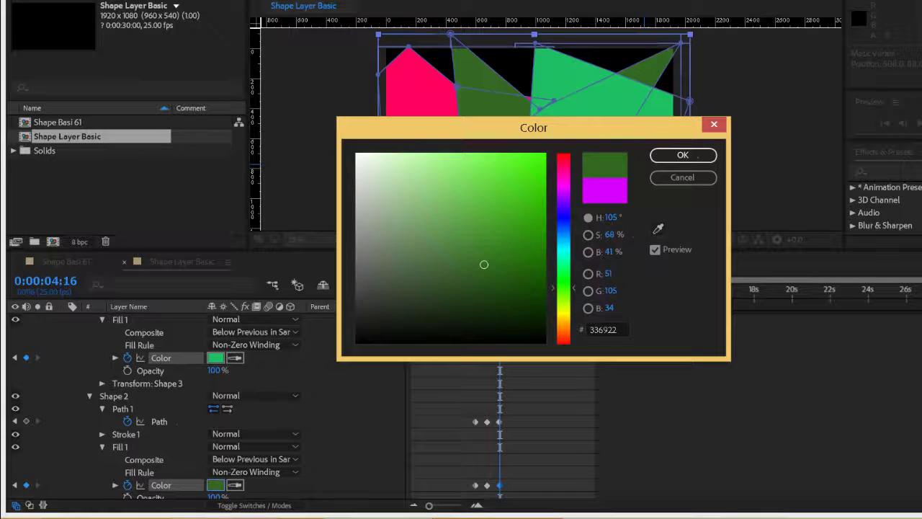
pyautogui.moveTo(564, 288); pyautogui.dragTo(564, 250)
pyautogui.click(683, 155)
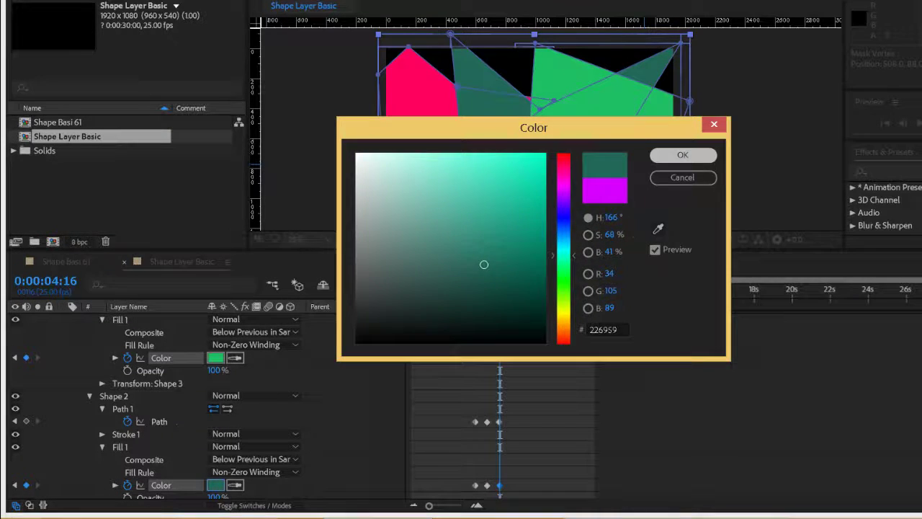
# - Set Shape 1's fill colour to light blue 3599F2 at 0:00:04:16
pyautogui.scroll(-5, 216, 404)
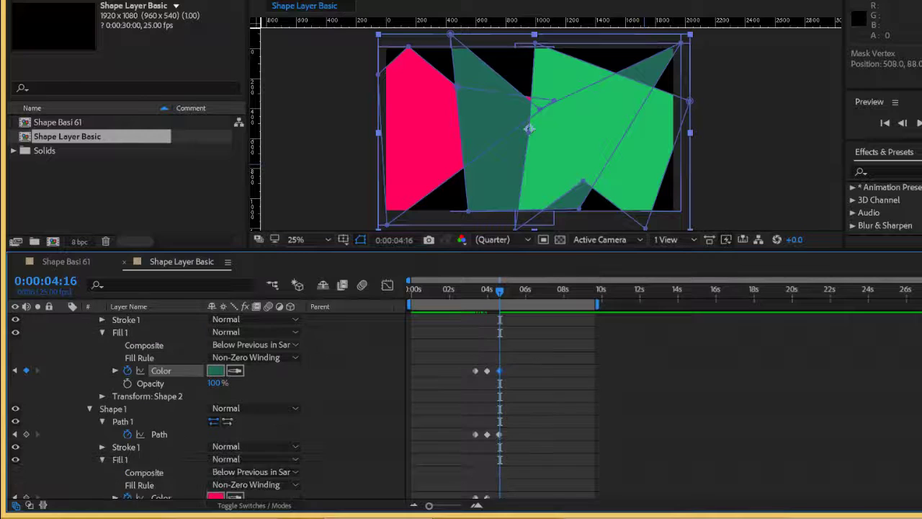
pyautogui.click(215, 460)
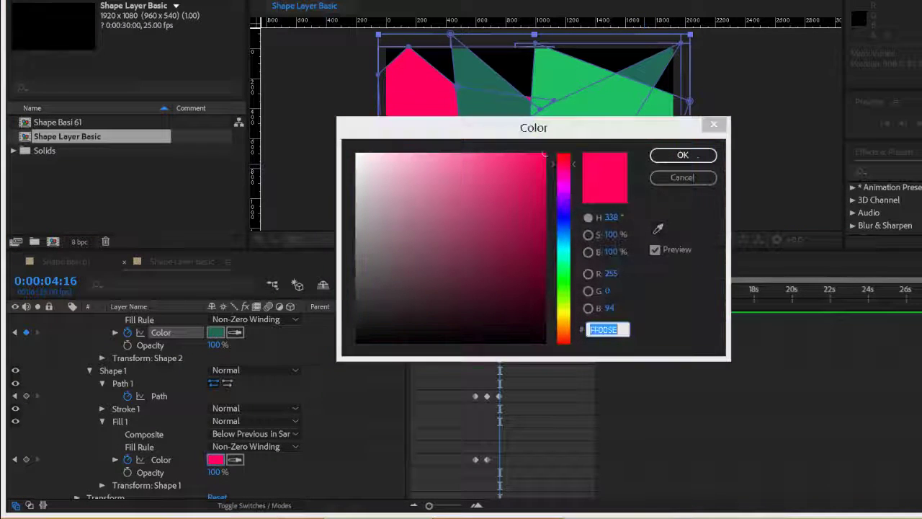
pyautogui.click(564, 234)
pyautogui.moveTo(545, 154)
pyautogui.mouseDown()
pyautogui.moveTo(510, 224)
pyautogui.moveTo(504, 162)
pyautogui.mouseUp()
pyautogui.click(683, 155)
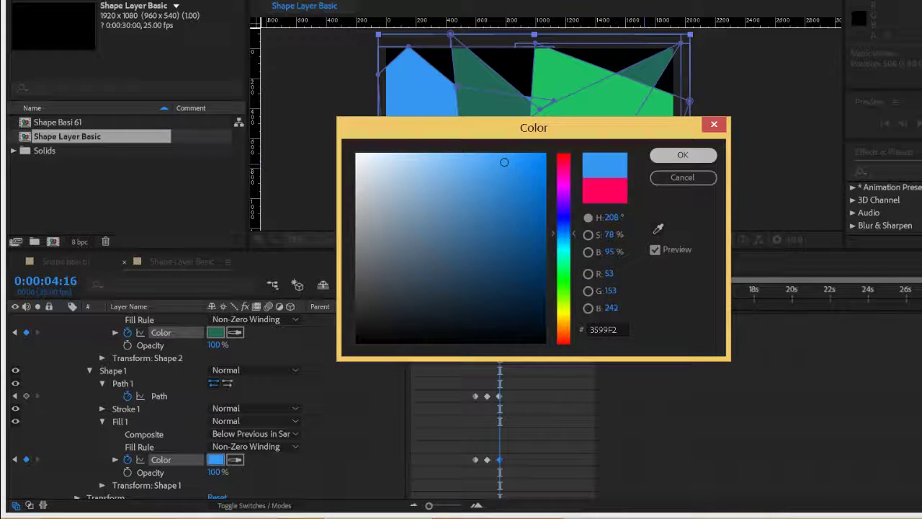
# - Play back the shape and colour animation from 0:00:01:04 through past the last keyframes
pyautogui.moveTo(499, 291); pyautogui.dragTo(434, 291)
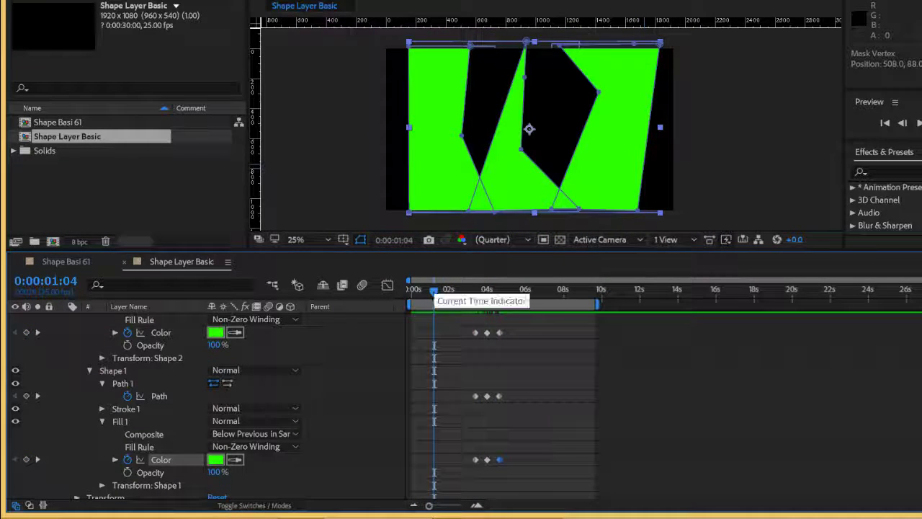
pyautogui.press('space')
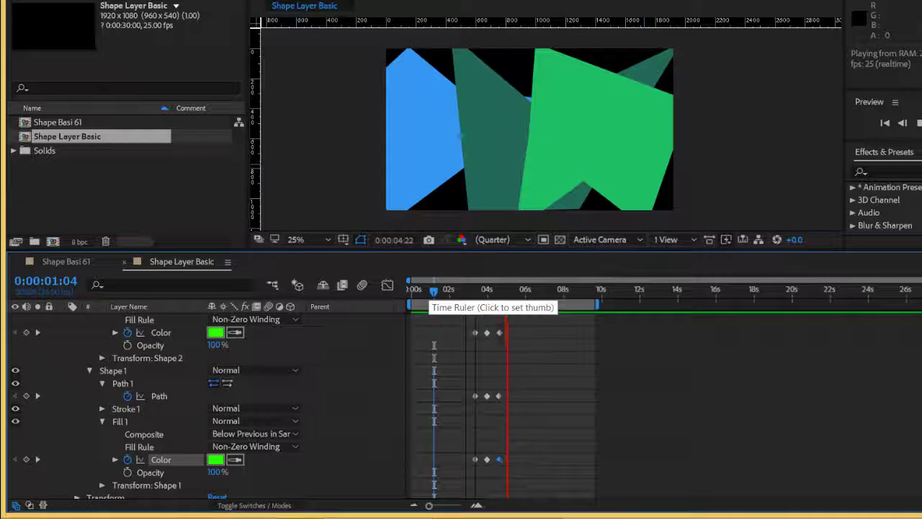
pyautogui.press('space')
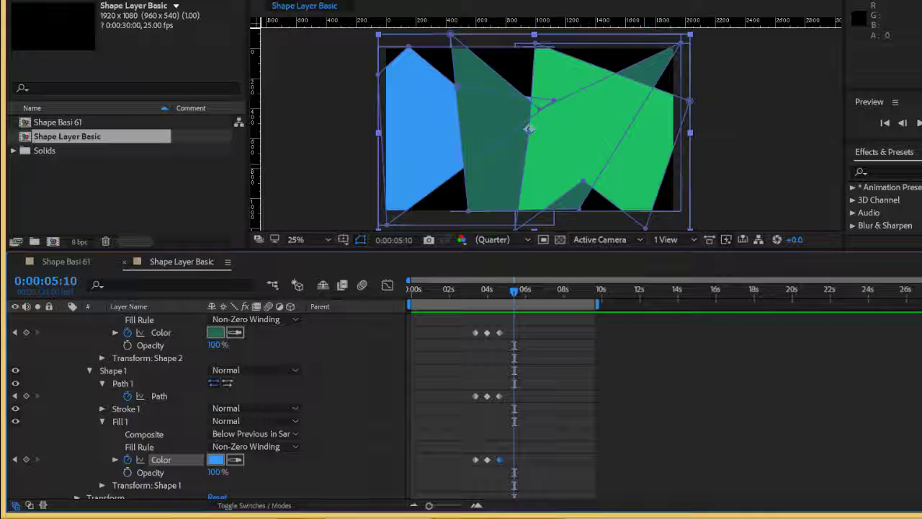
pyautogui.press('F10')
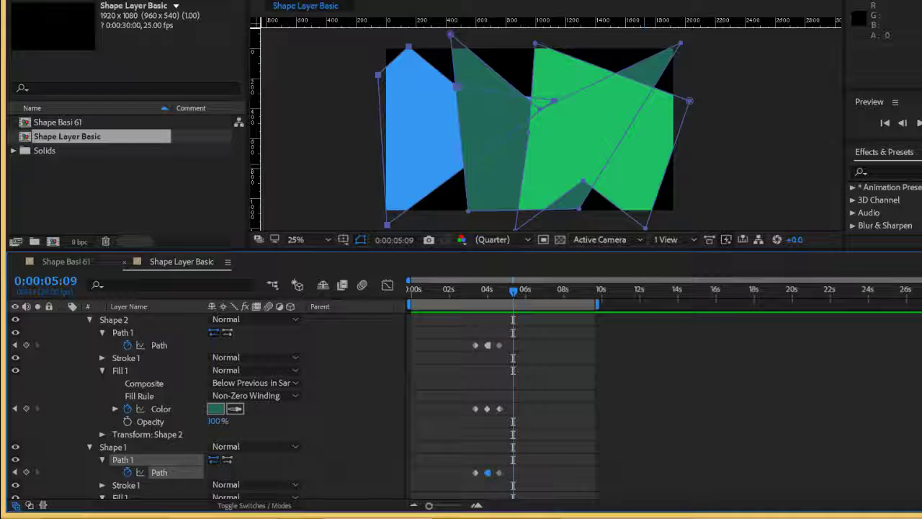
# - Try reshaping Shape 2's path at 0:00:05:09: shift the whole path left and move its upper-right, lower-left and upper-left vertices
pyautogui.click(159, 345)
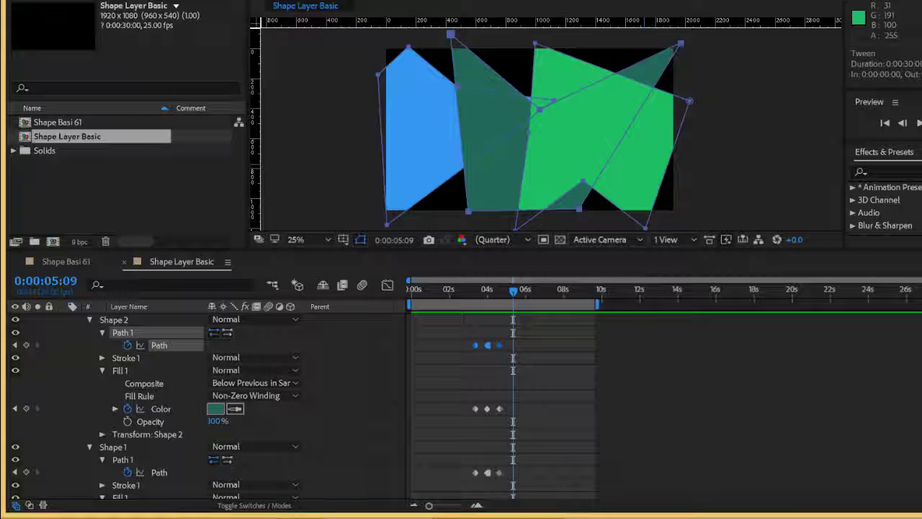
pyautogui.moveTo(539, 109)
pyautogui.mouseDown()
pyautogui.moveTo(539, 119)
pyautogui.moveTo(526, 99)
pyautogui.mouseUp()
pyautogui.doubleClick(533, 112)
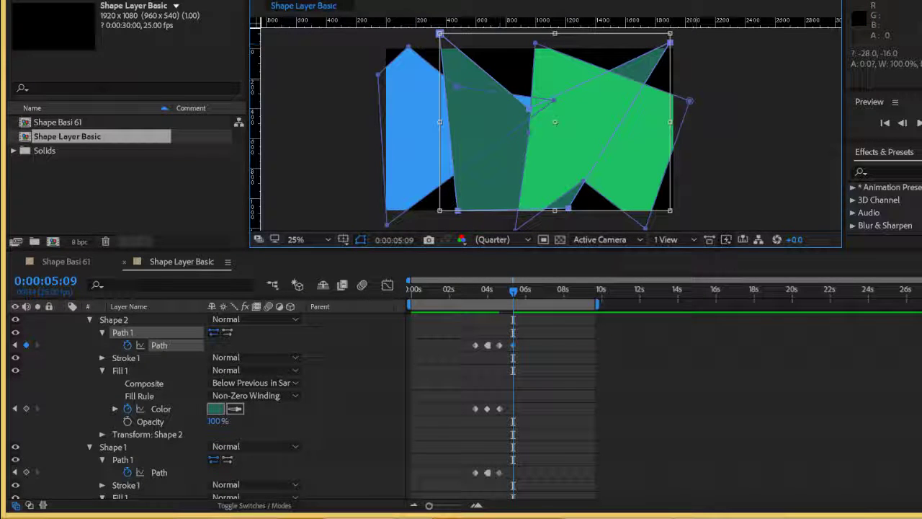
pyautogui.press('Return')
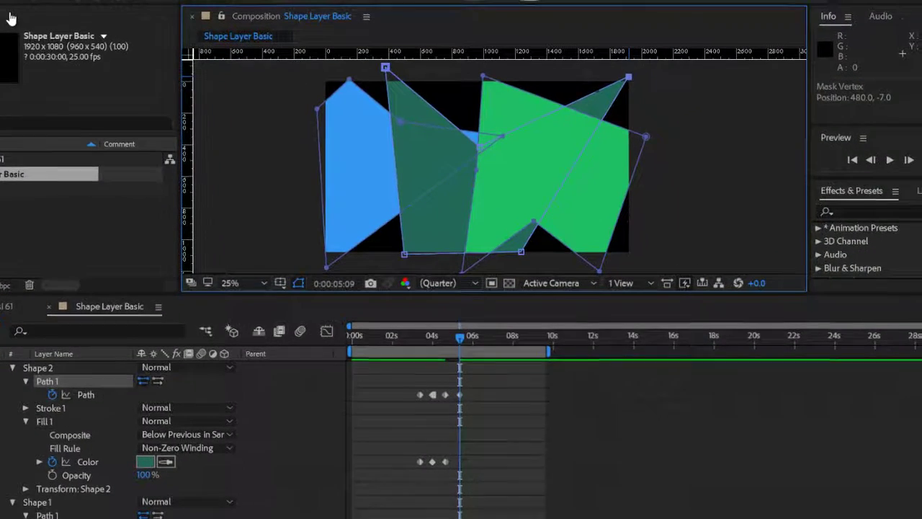
pyautogui.moveTo(652, 60); pyautogui.dragTo(613, 52)
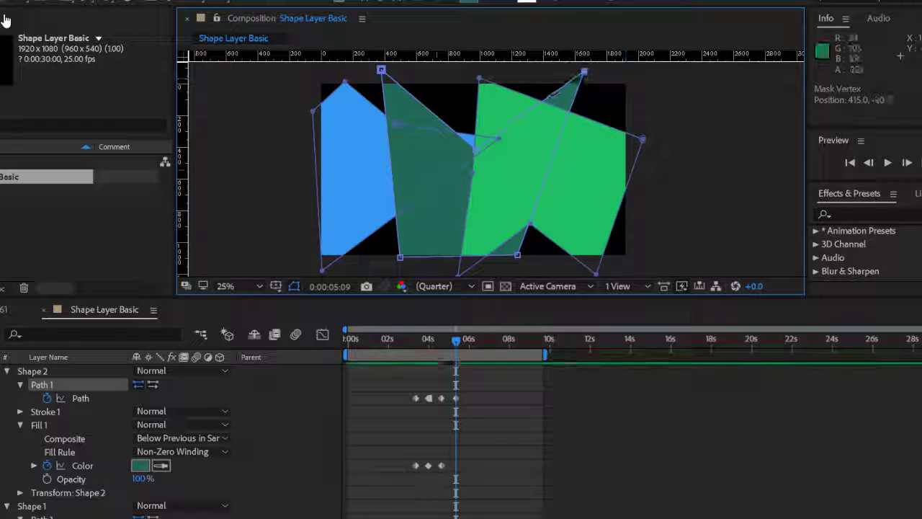
pyautogui.moveTo(400, 258); pyautogui.dragTo(435, 177)
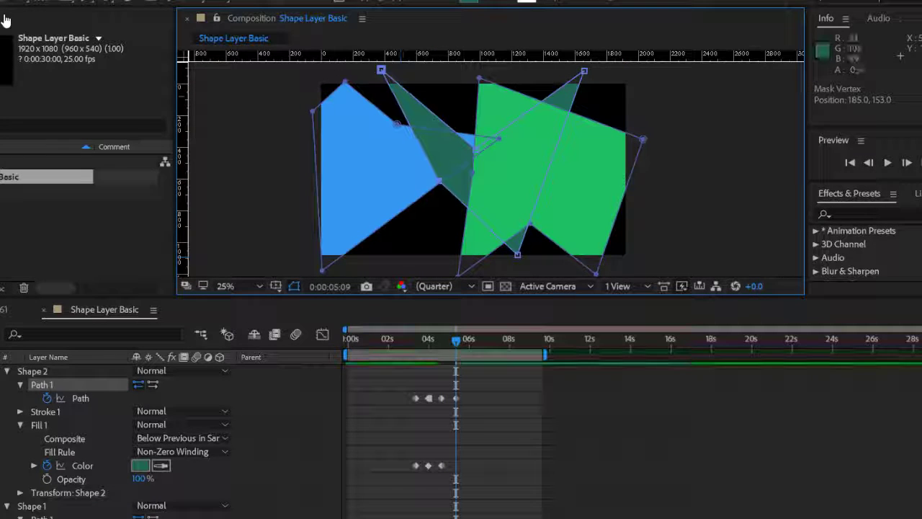
pyautogui.moveTo(381, 70); pyautogui.dragTo(443, 274)
pyautogui.hotkey('ctrl', 'z')
pyautogui.hotkey('ctrl', 'z')
pyautogui.hotkey('ctrl', 'z')
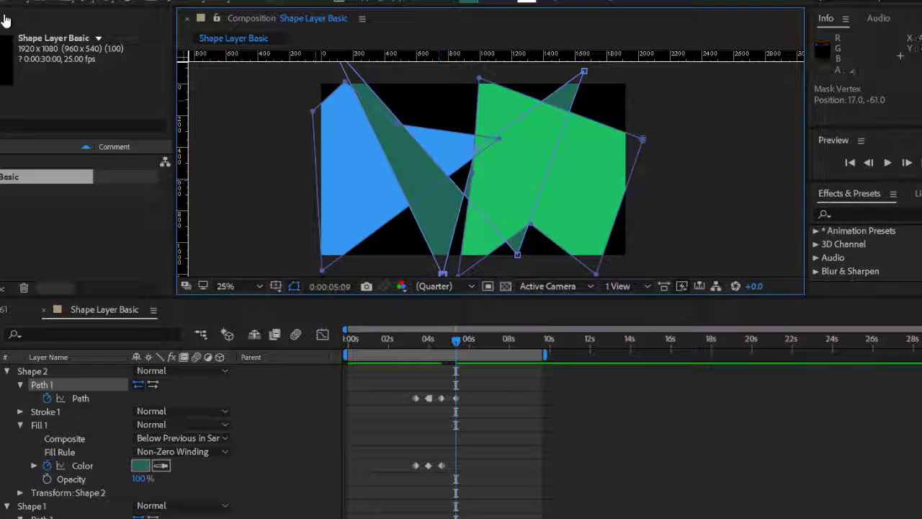
# - Preview Shape 2's path change and turn its path keyframe at 0:00:04:15 into a hold keyframe
pyautogui.press('space')
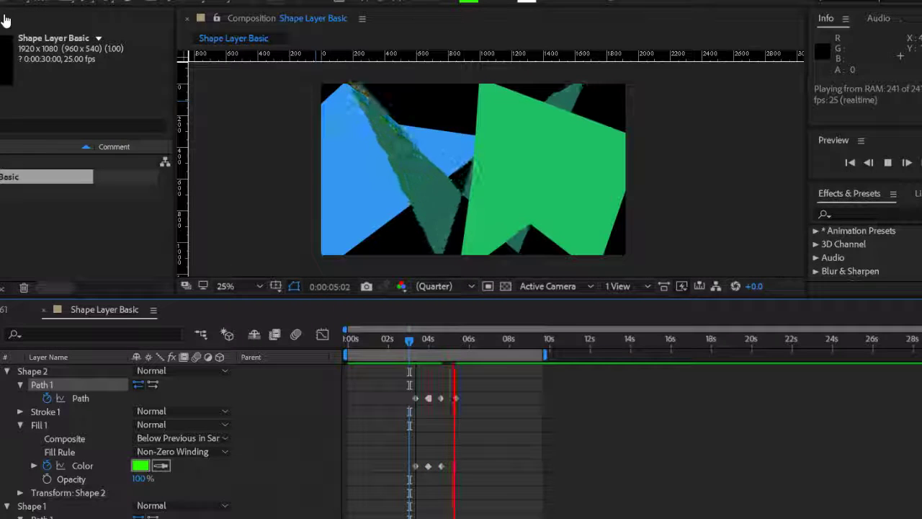
pyautogui.press('space')
pyautogui.click(456, 398)
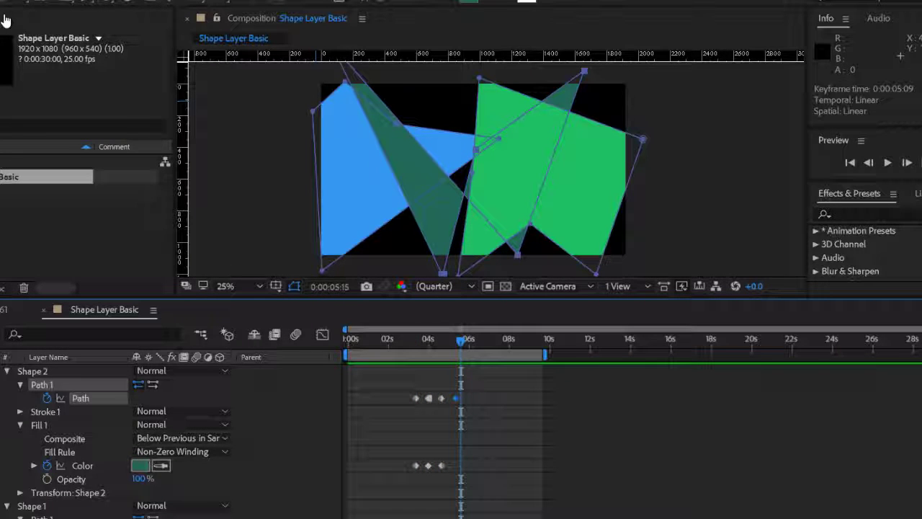
pyautogui.rightClick(441, 398)
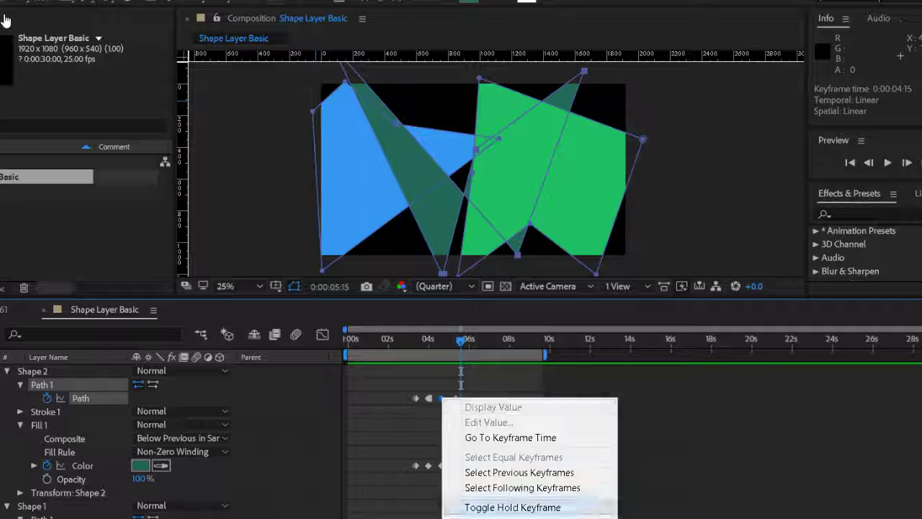
pyautogui.click(512, 507)
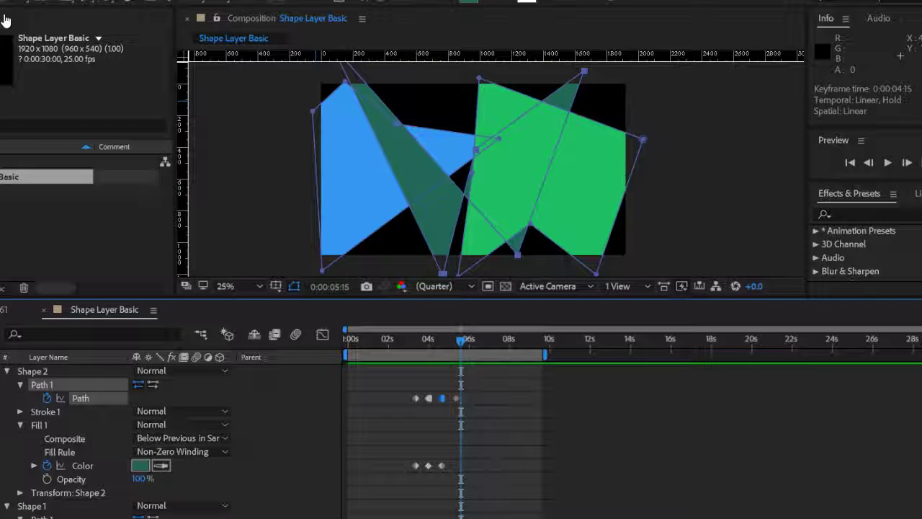
# - Preview the held path animation and delete Shape 2's path keyframe at 0:00:05:09
pyautogui.press('space')
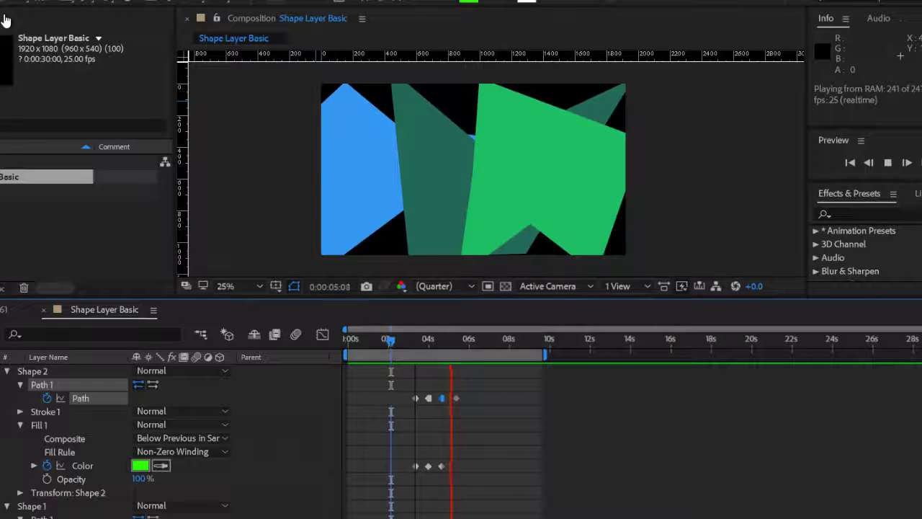
pyautogui.press('space')
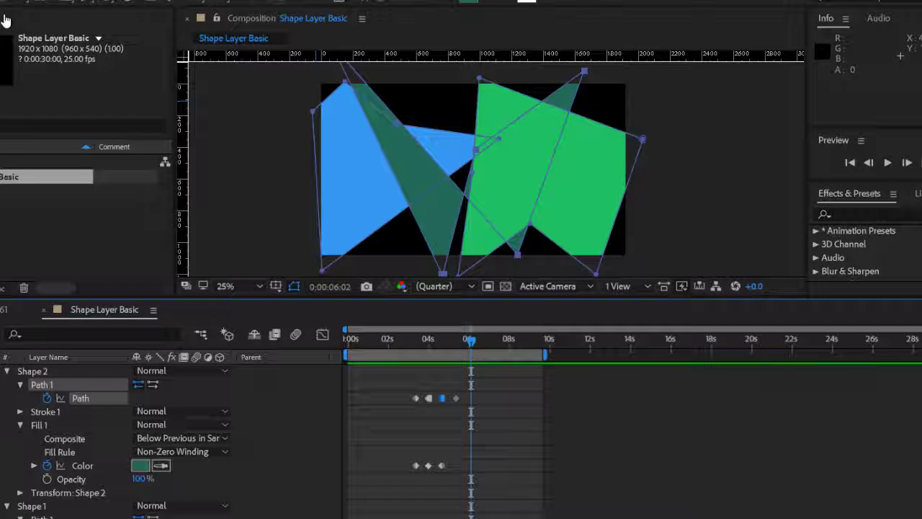
pyautogui.click(456, 398)
pyautogui.press('Delete')
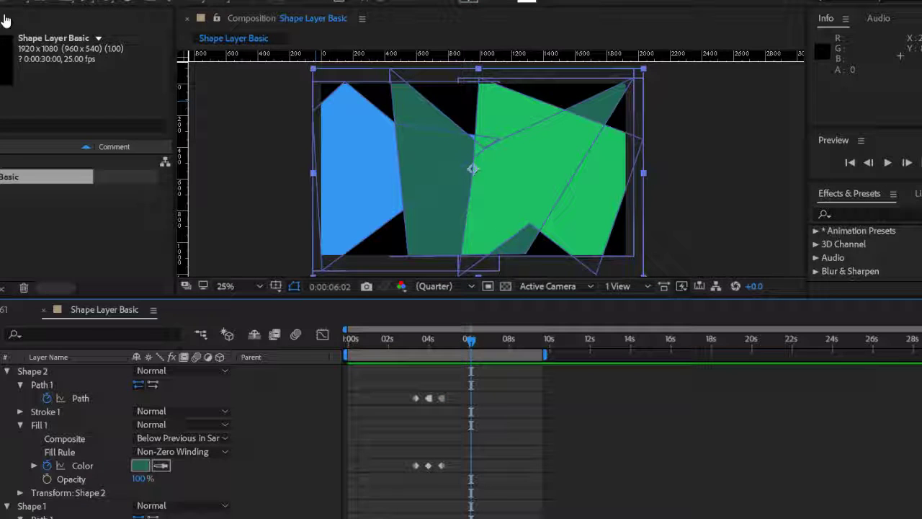
# - Collapse the Tween layer's properties and add a new text layer reading N
pyautogui.scroll(4, 456, 432)
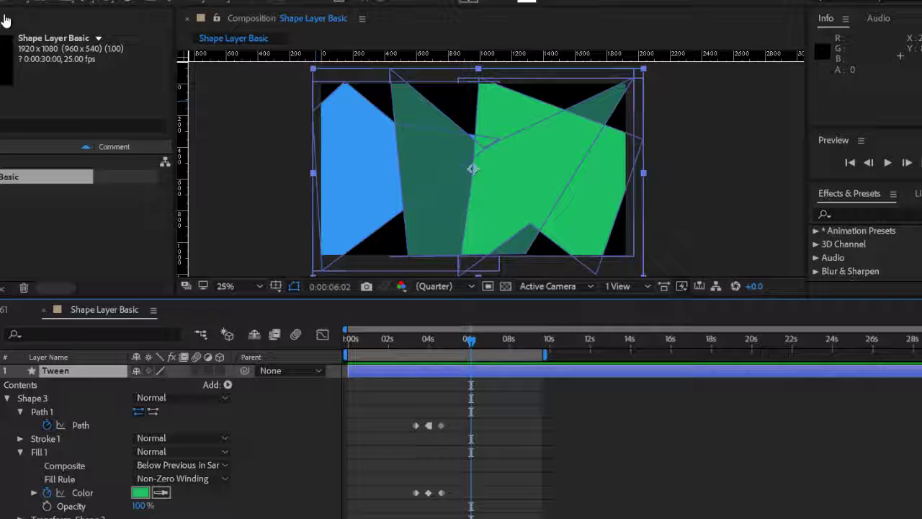
pyautogui.press('u')
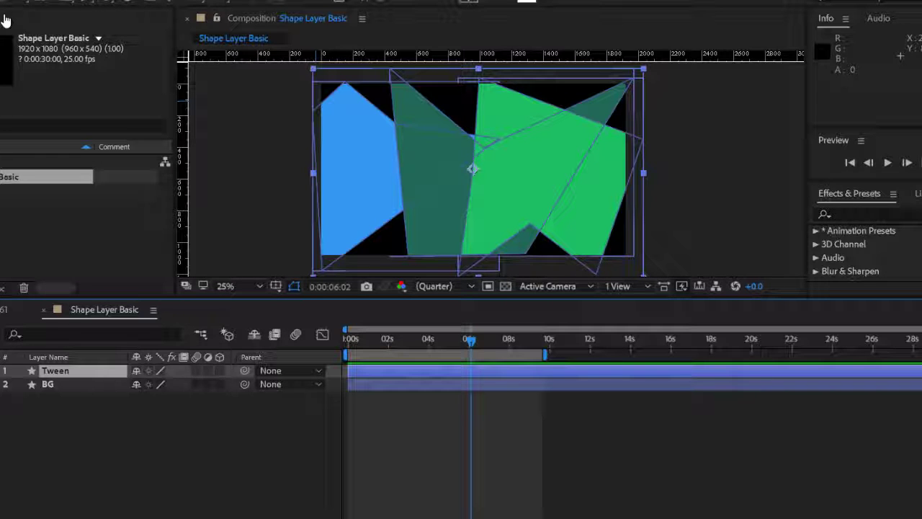
pyautogui.rightClick(70, 432)
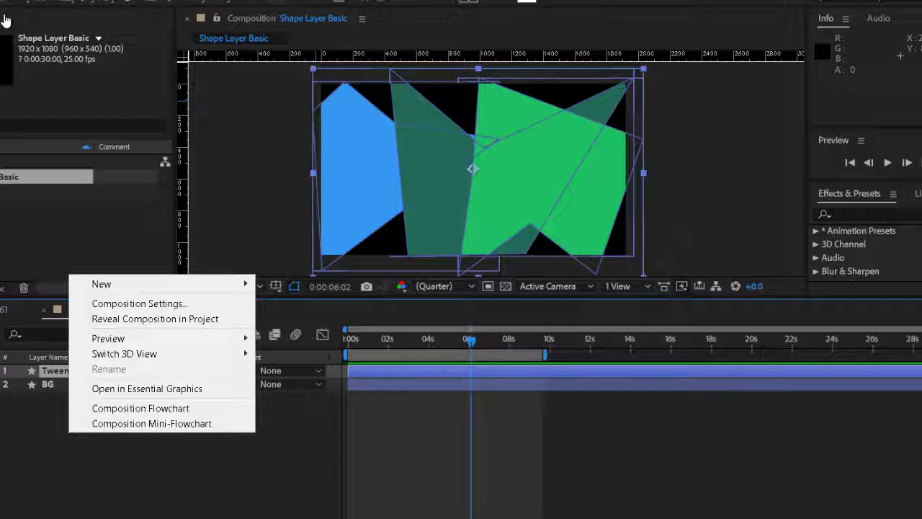
pyautogui.press('Escape')
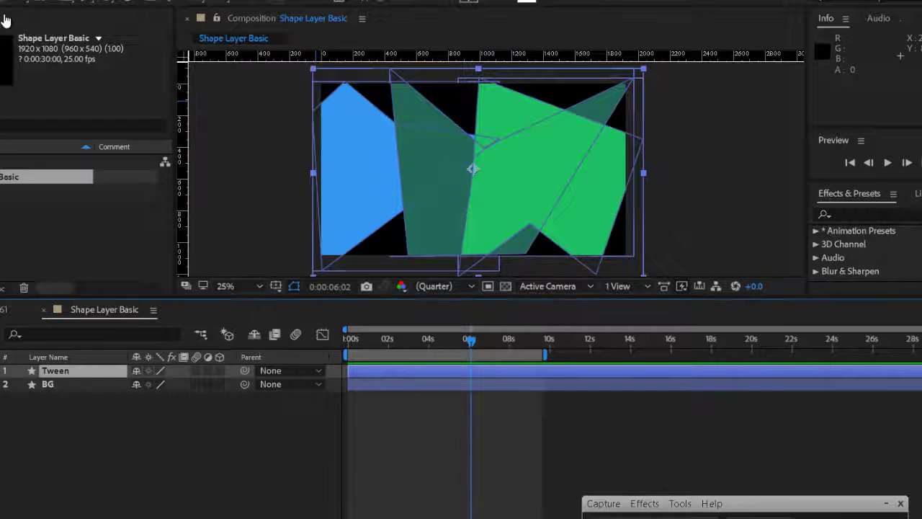
pyautogui.rightClick(68, 455)
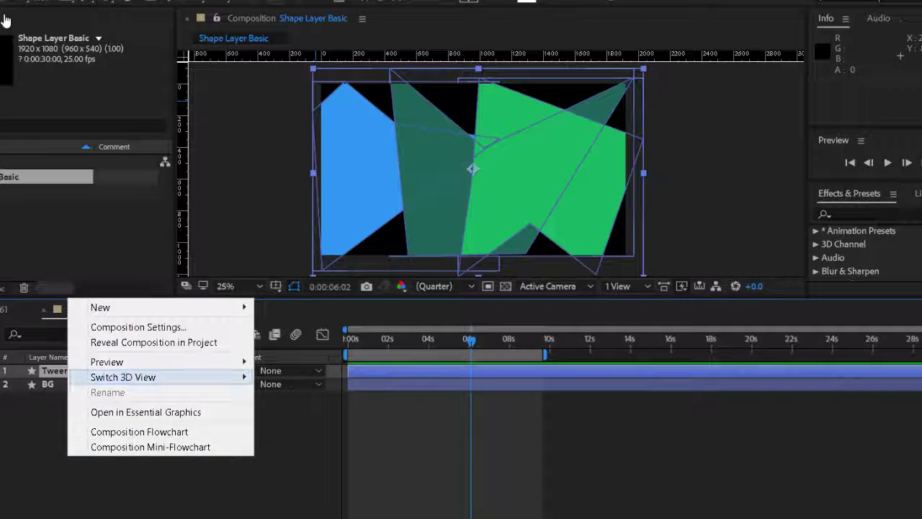
pyautogui.moveTo(160, 307)
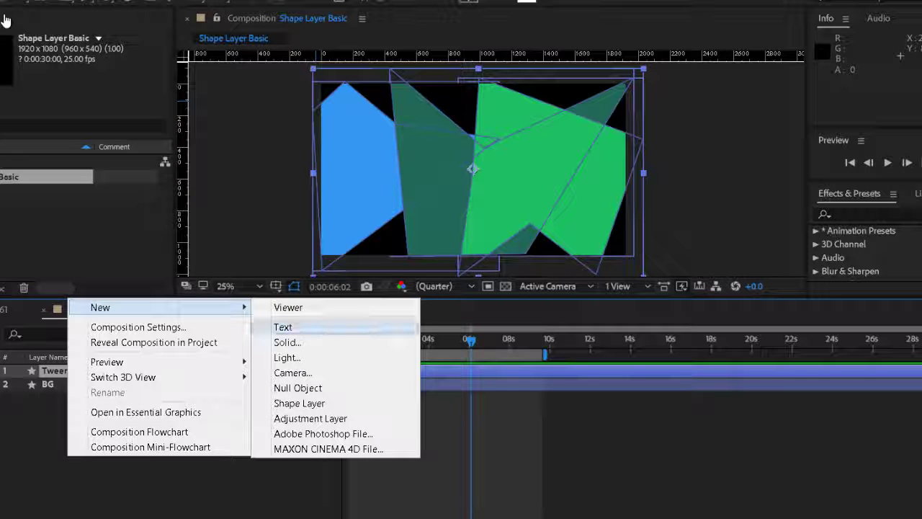
pyautogui.click(283, 327)
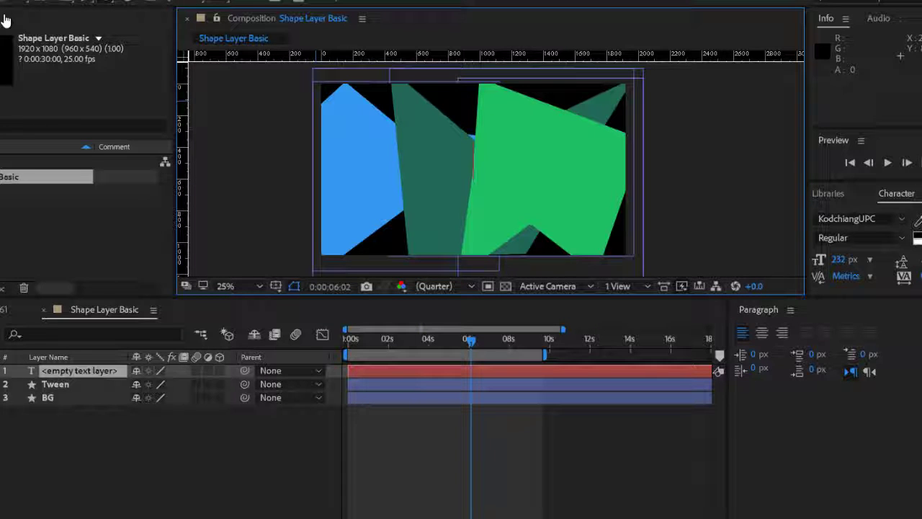
pyautogui.write('N')
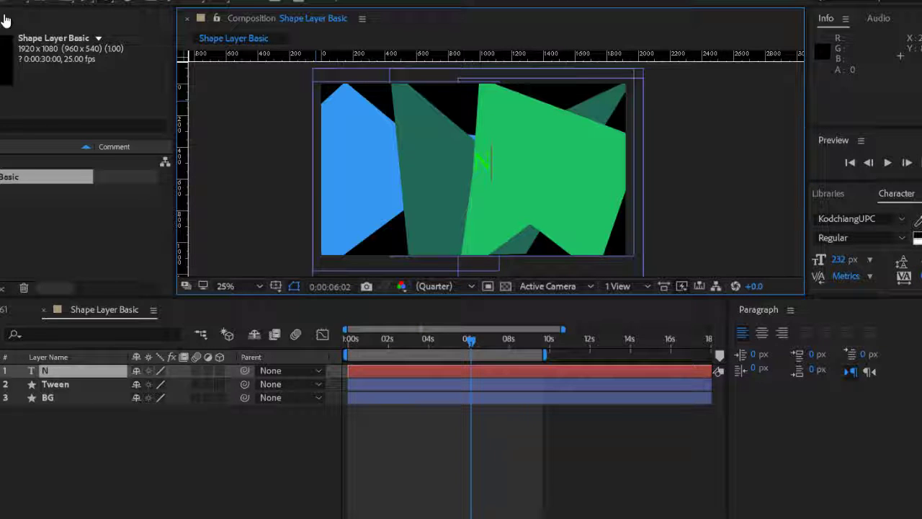
# - Set the letter N's font size to 583 px and move it to about position 776, 704, near the frame's centre
pyautogui.doubleClick(488, 172)
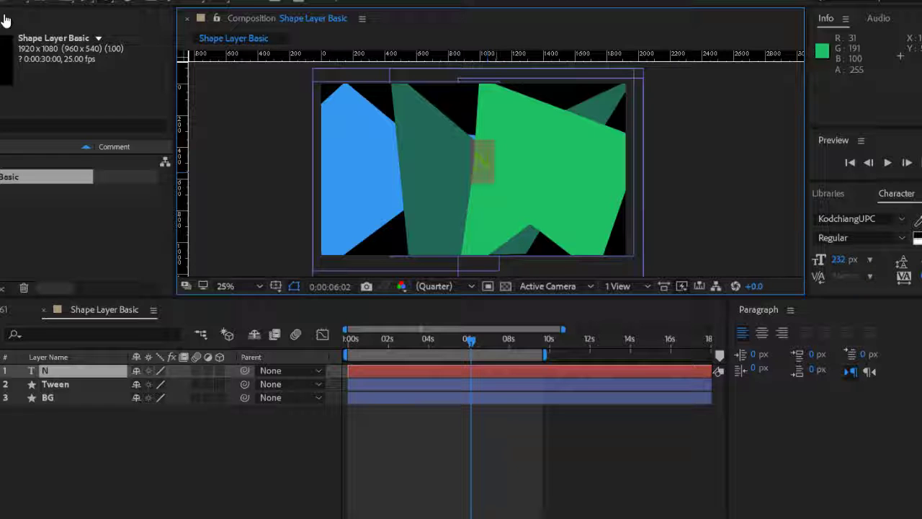
pyautogui.click(838, 260)
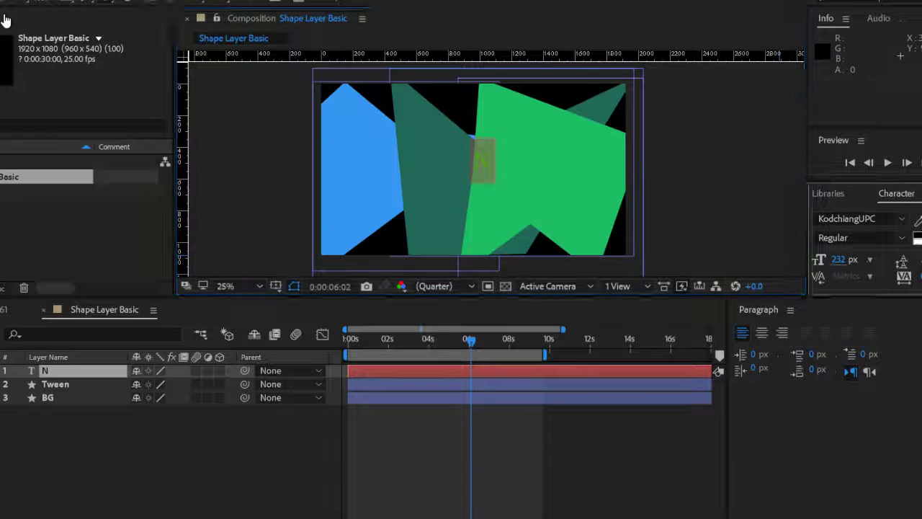
pyautogui.moveTo(838, 259); pyautogui.dragTo(921, 259)
pyautogui.click(1, 2)
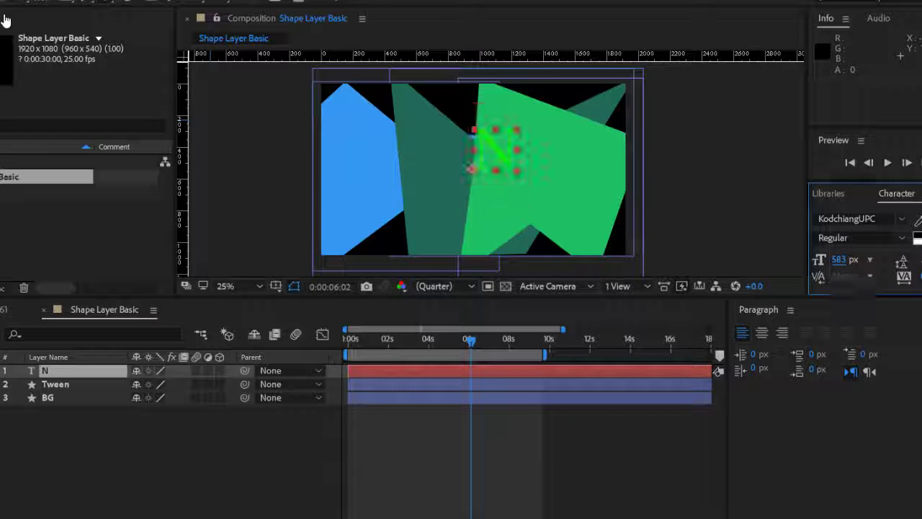
pyautogui.moveTo(510, 153); pyautogui.dragTo(483, 180)
# - Change the letter N's fill colour to bright pink
pyautogui.click(917, 238)
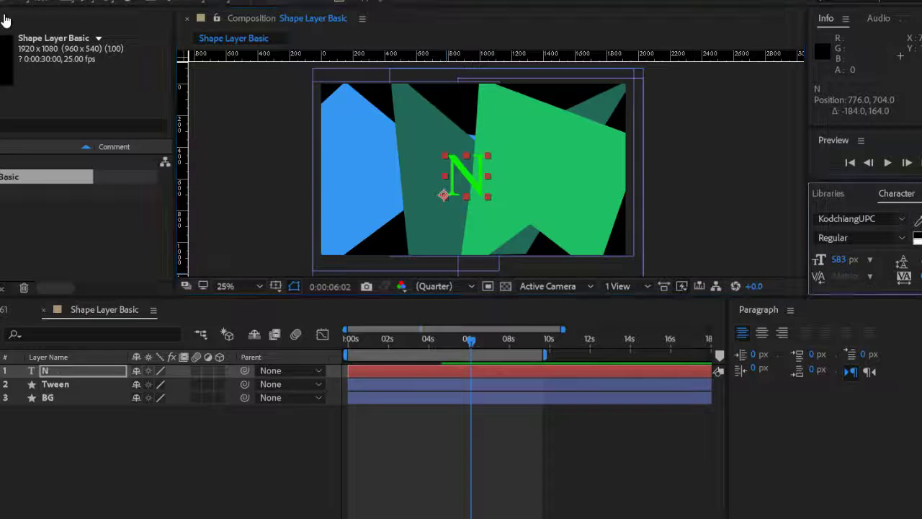
pyautogui.moveTo(509, 309); pyautogui.dragTo(509, 234)
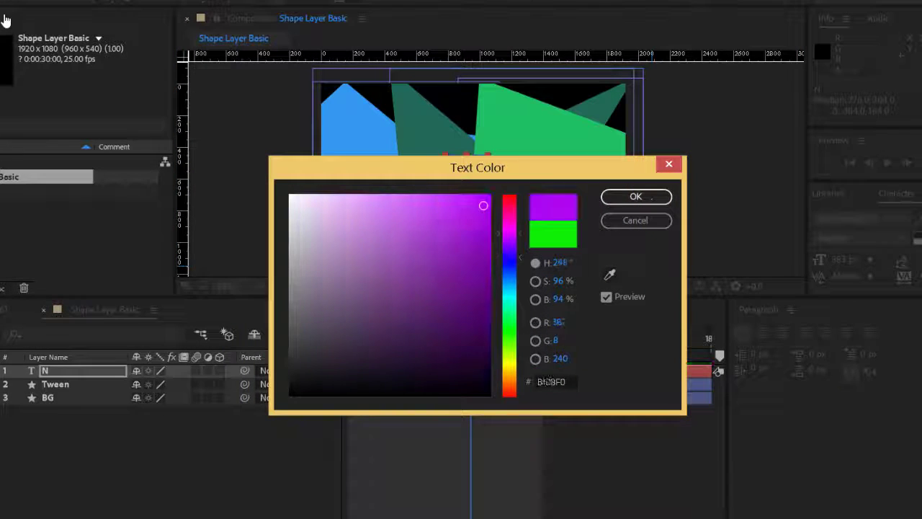
pyautogui.click(509, 214)
pyautogui.click(635, 196)
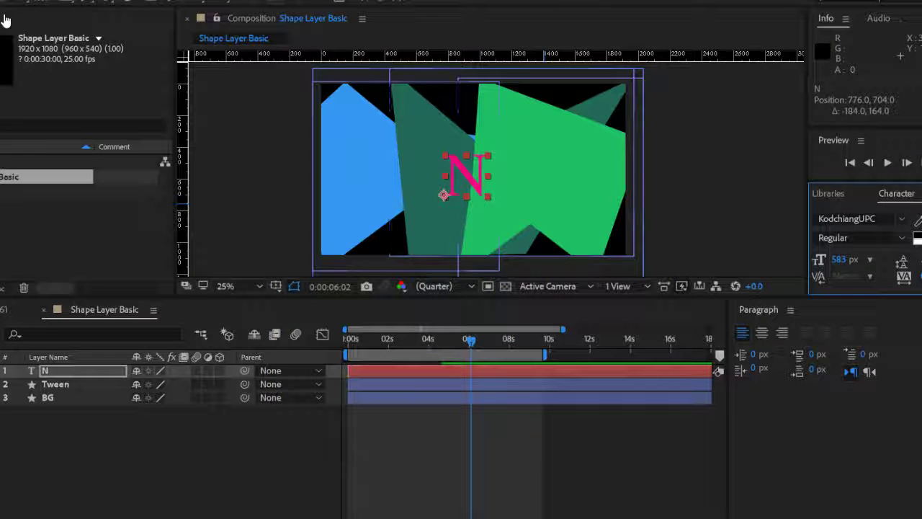
# - Duplicate the N text layer twice and change the text of the N 2 copy to M
pyautogui.click(64, 371)
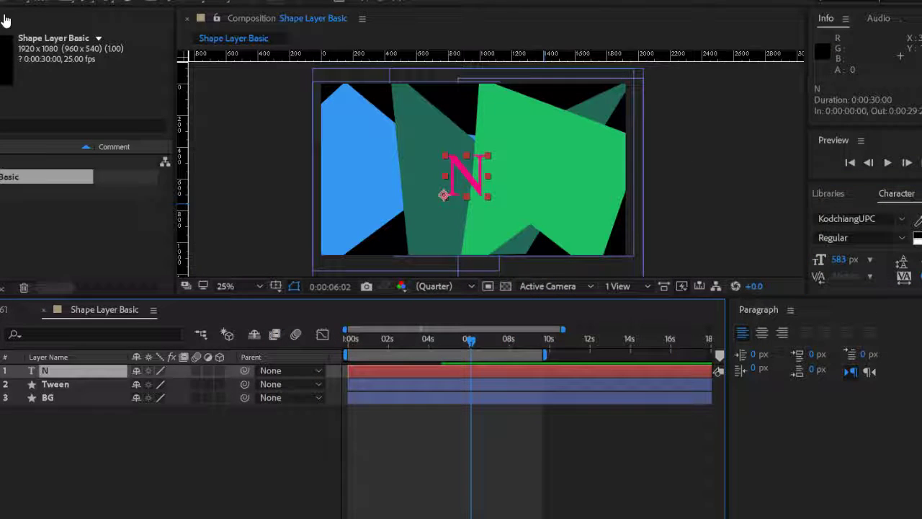
pyautogui.hotkey('ctrl', 'd')
pyautogui.hotkey('ctrl', 'd')
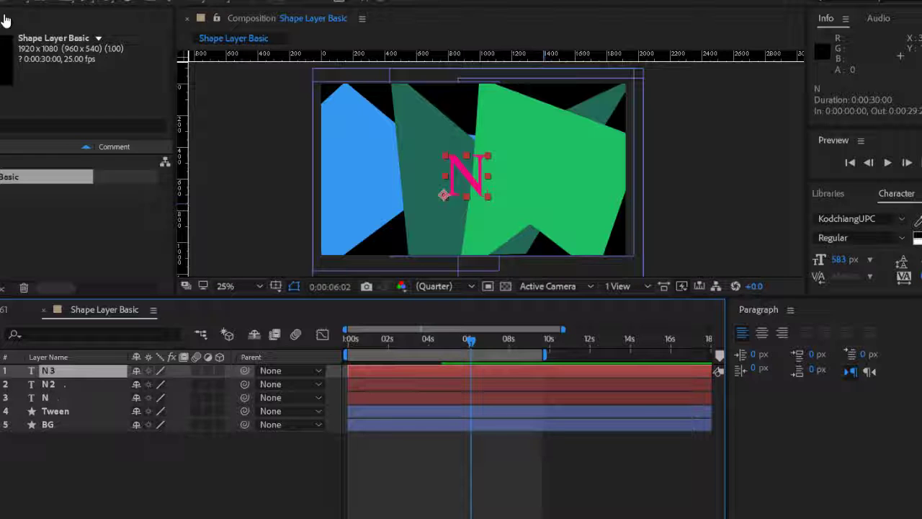
pyautogui.hotkey('ctrl', 'Down')
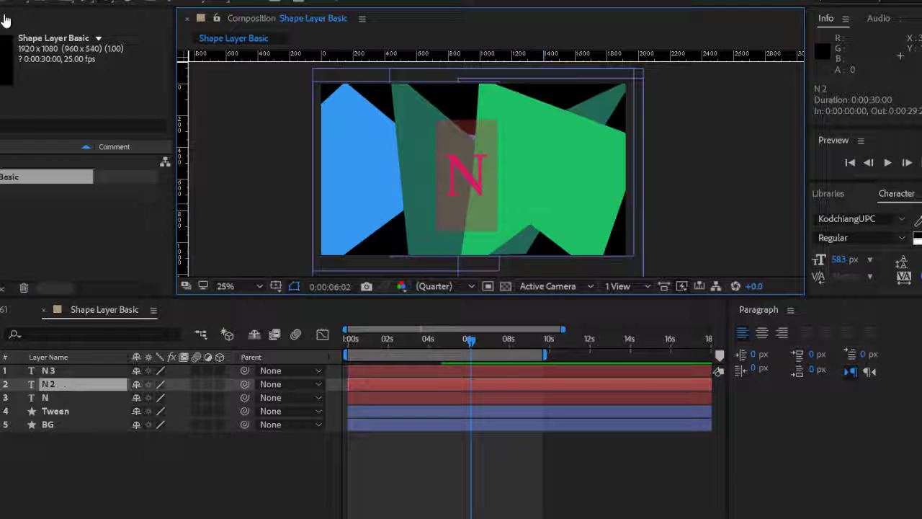
pyautogui.write('M')
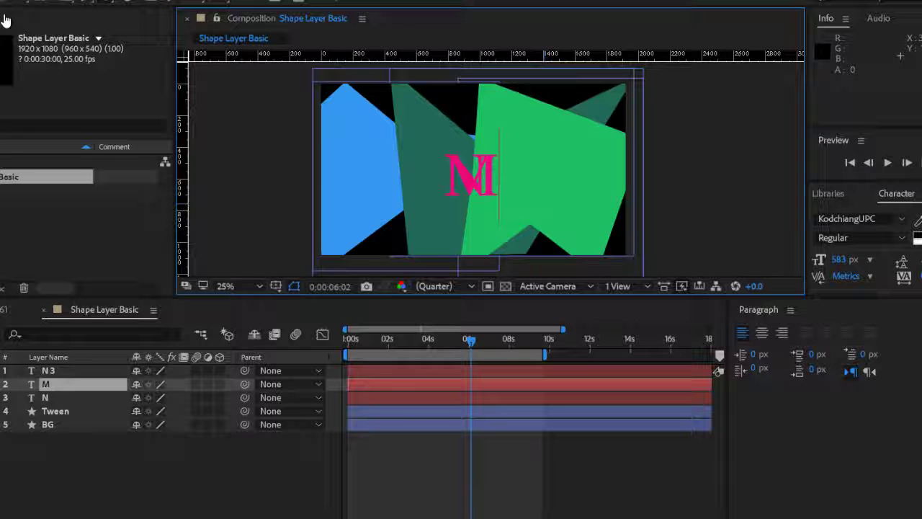
# - Change the text of the N 3 layer to C
pyautogui.hotkey('ctrl', 'Up')
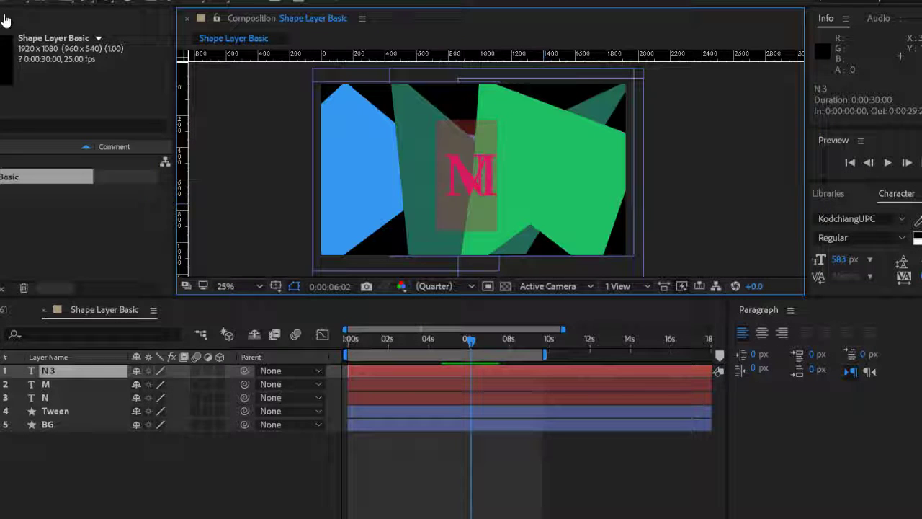
pyautogui.write('C')
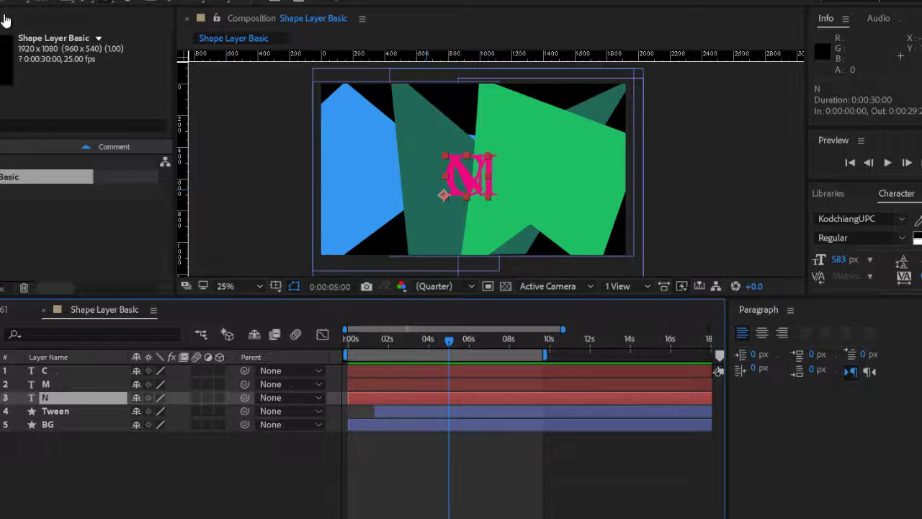
# - Create a shape outline layer from the N text layer
pyautogui.hotkey('alt', 'l')
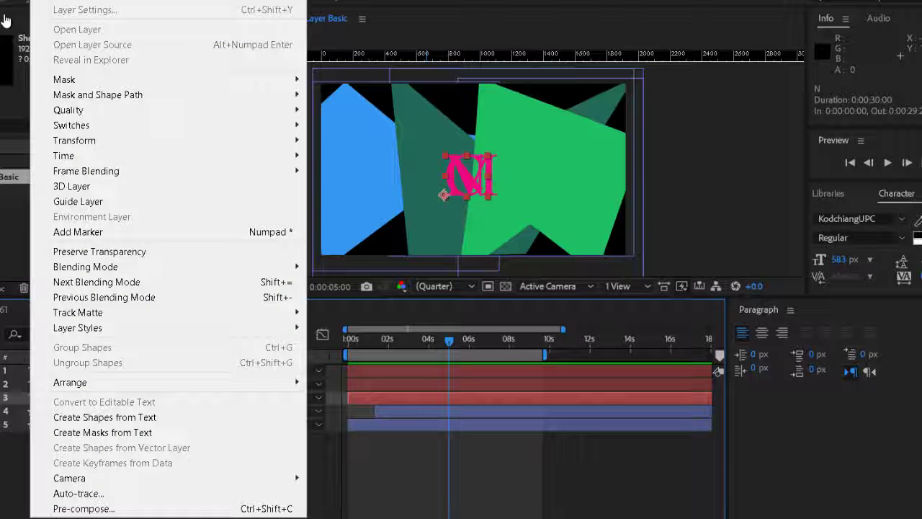
pyautogui.press('Up')
pyautogui.press('Up')
pyautogui.press('Up')
pyautogui.press('Up')
pyautogui.press('Up')
pyautogui.press('Up')
pyautogui.press('Up')
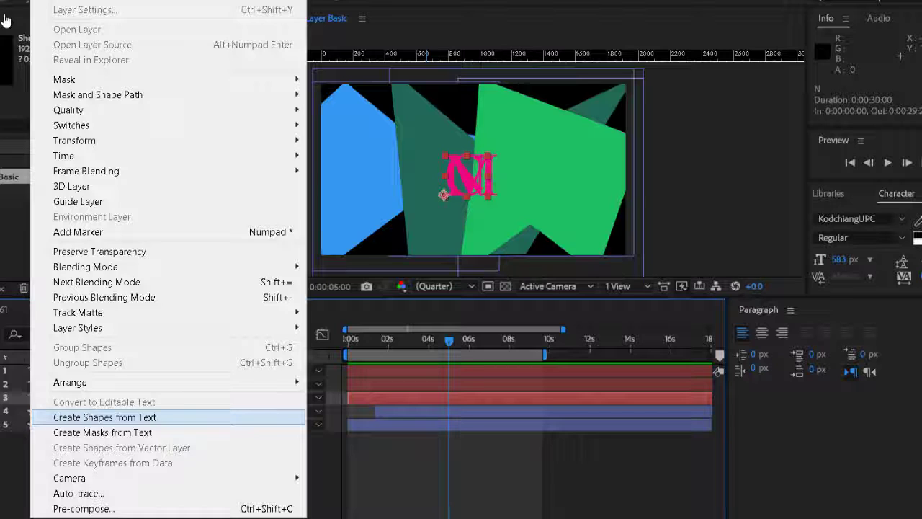
pyautogui.press('Return')
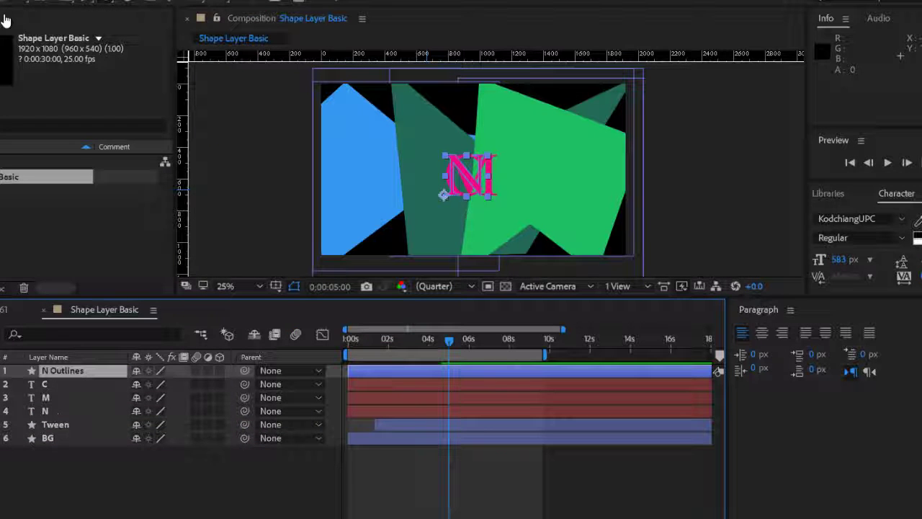
# - Create a shape outline layer from the M text layer
pyautogui.hotkey('ctrl', 'Down')
pyautogui.hotkey('ctrl', 'Down')
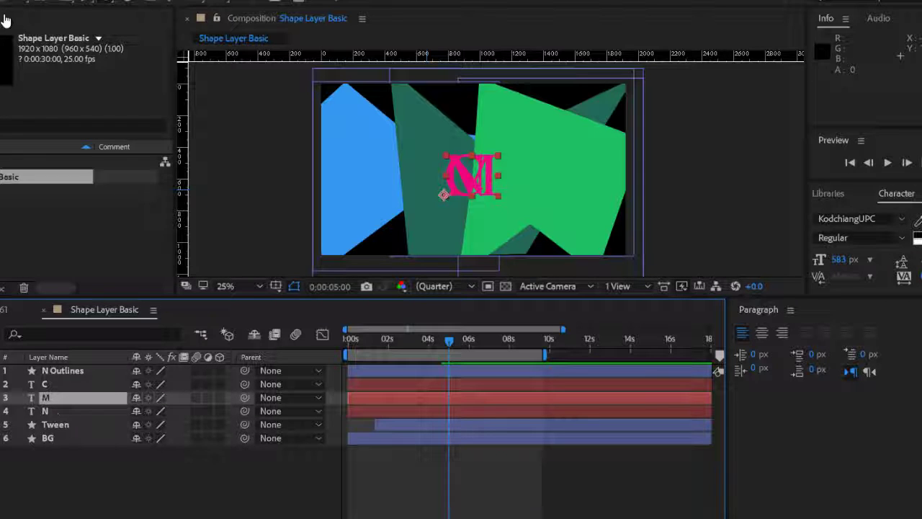
pyautogui.hotkey('alt', 'l')
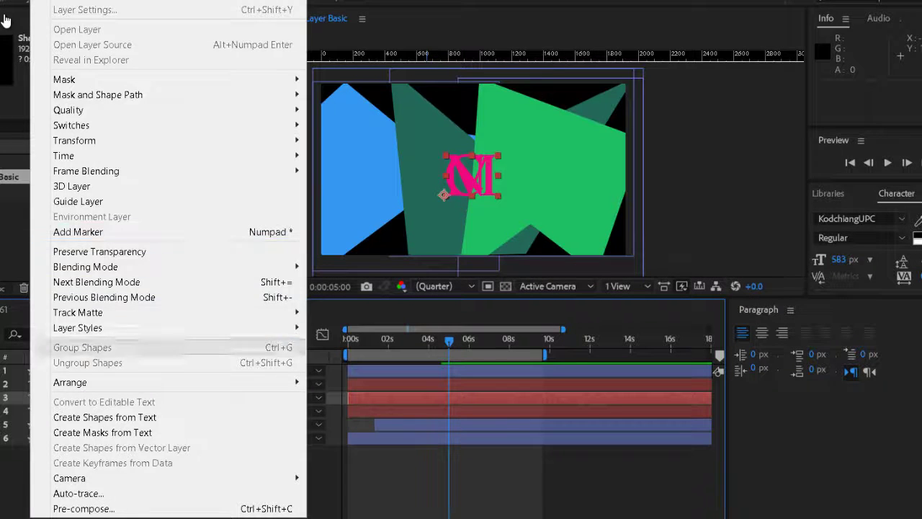
pyautogui.press('Up')
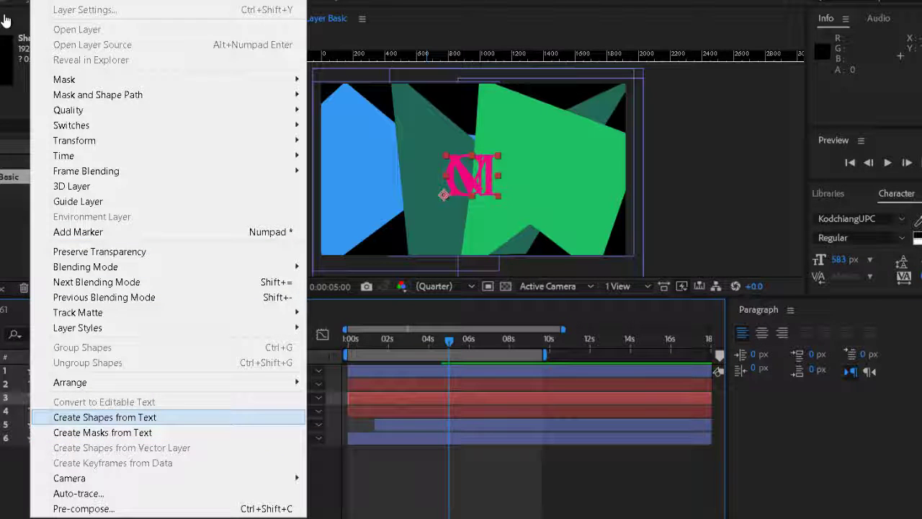
pyautogui.press('Return')
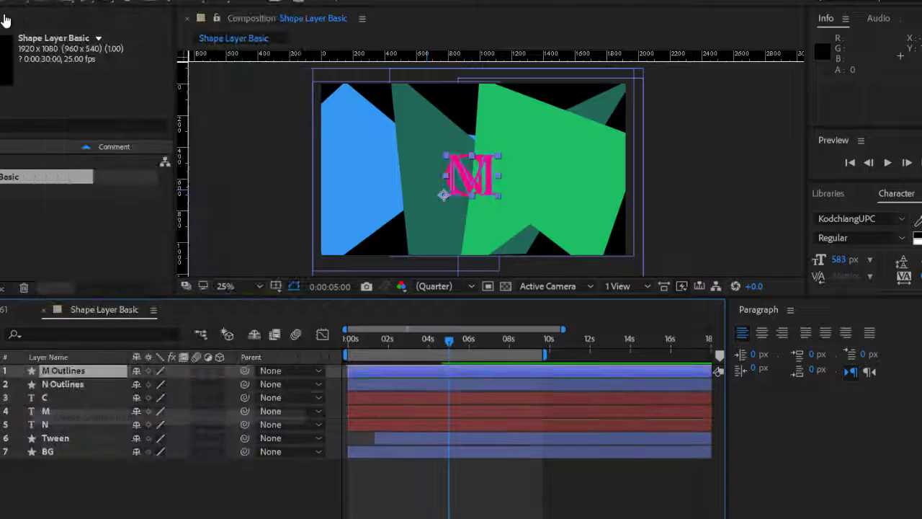
# - Create a shape outline layer from the C text layer
pyautogui.hotkey('ctrl', 'Down')
pyautogui.hotkey('ctrl', 'Down')
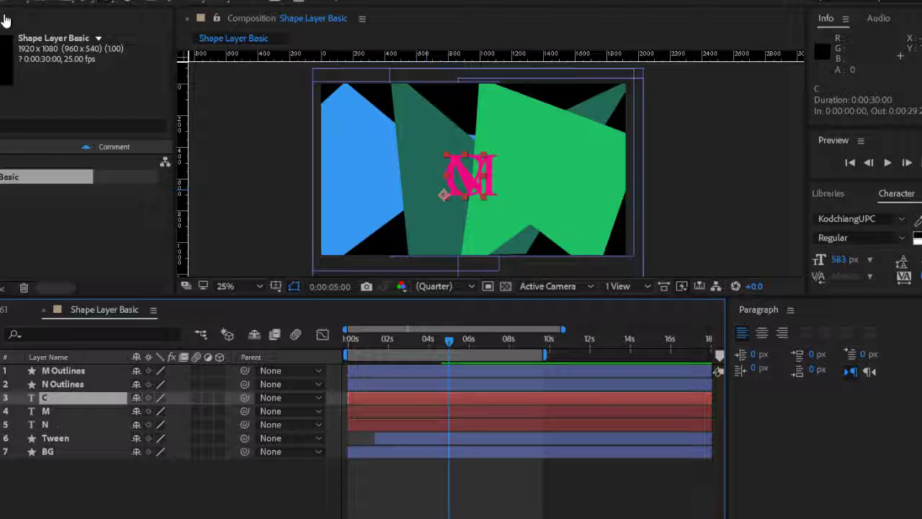
pyautogui.hotkey('alt', 'l')
pyautogui.press('Up')
pyautogui.press('Up')
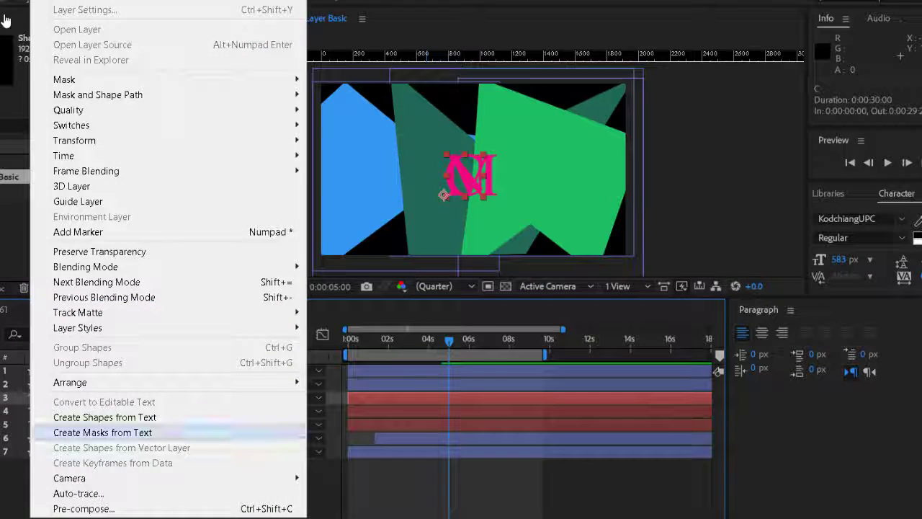
pyautogui.press('Return')
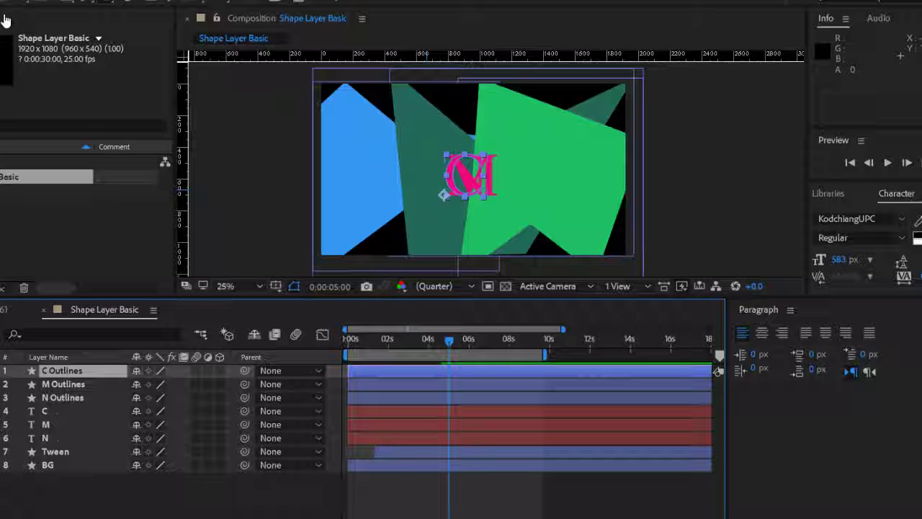
# - Reorder the outline layers so they stack as N Outlines, M Outlines and C Outlines, with N Outlines uppermost
pyautogui.press('KP_3')
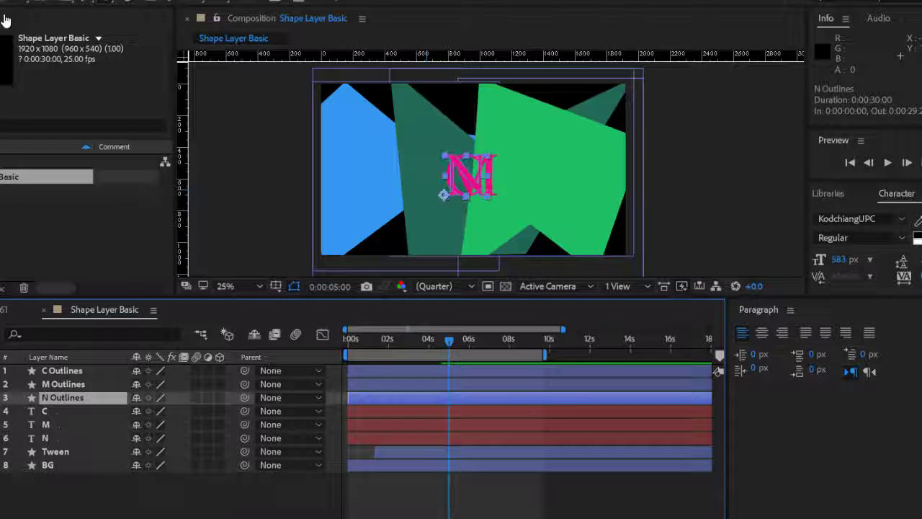
pyautogui.hotkey('ctrl', 'shift', ']')
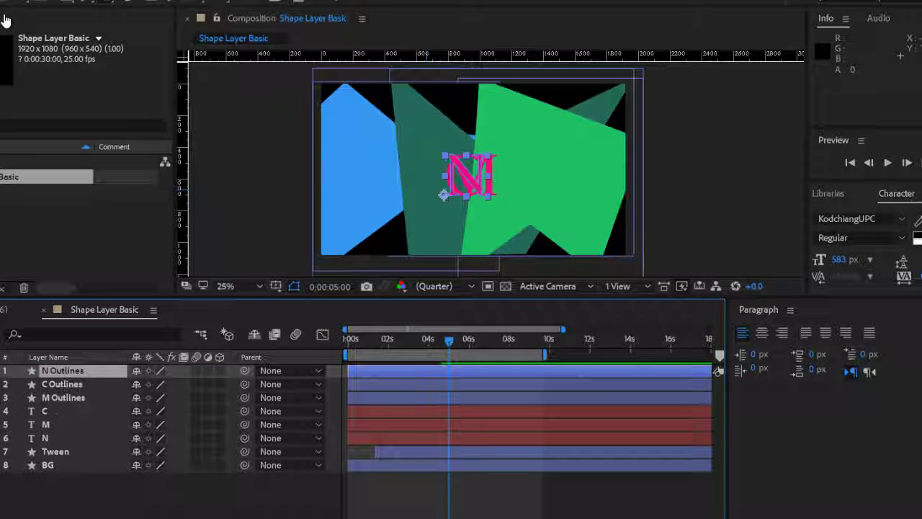
pyautogui.moveTo(63, 398); pyautogui.dragTo(65, 378)
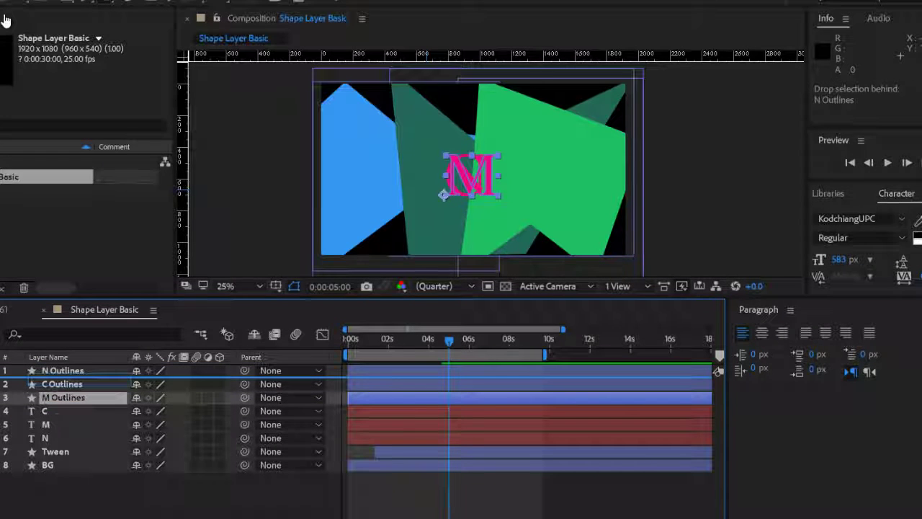
pyautogui.hotkey('ctrl', ']')
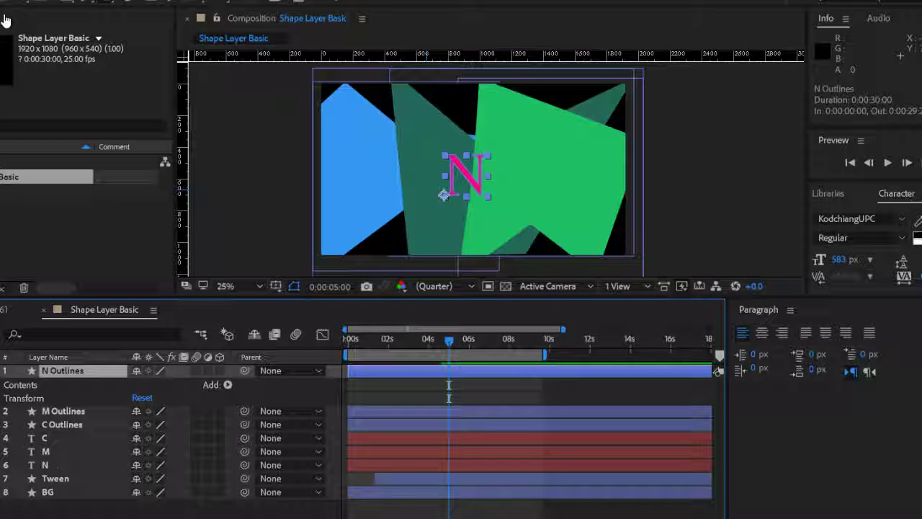
# - Expand the N shape's contents in the N Outlines layer and set a Path keyframe at 0:00:05:00
pyautogui.click(1, 385)
pyautogui.click(7, 398)
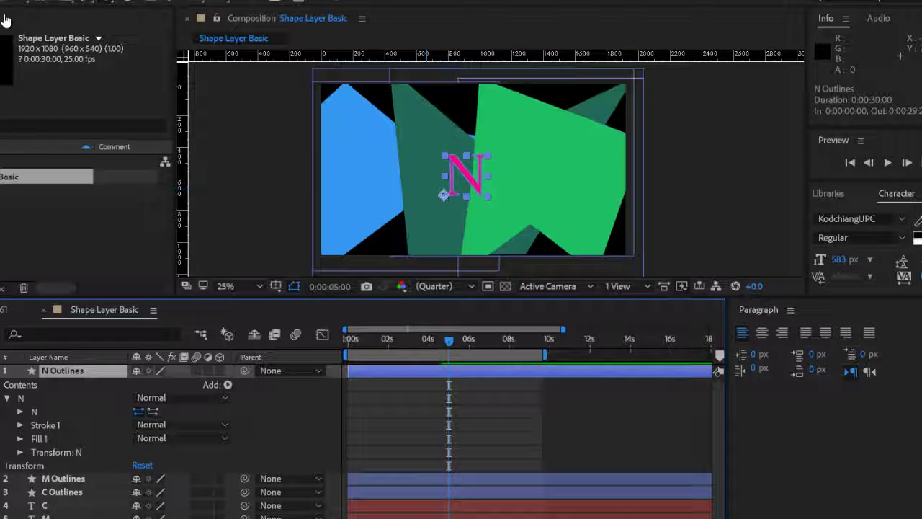
pyautogui.click(20, 411)
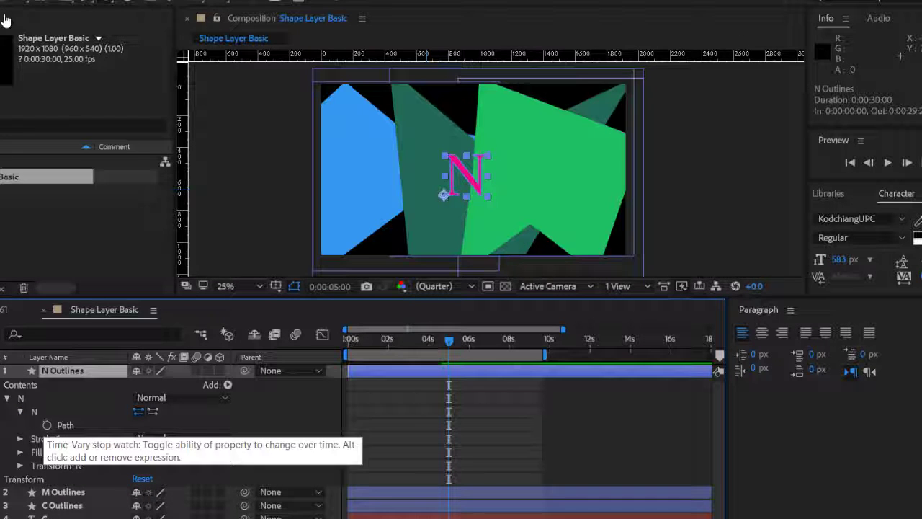
pyautogui.click(47, 424)
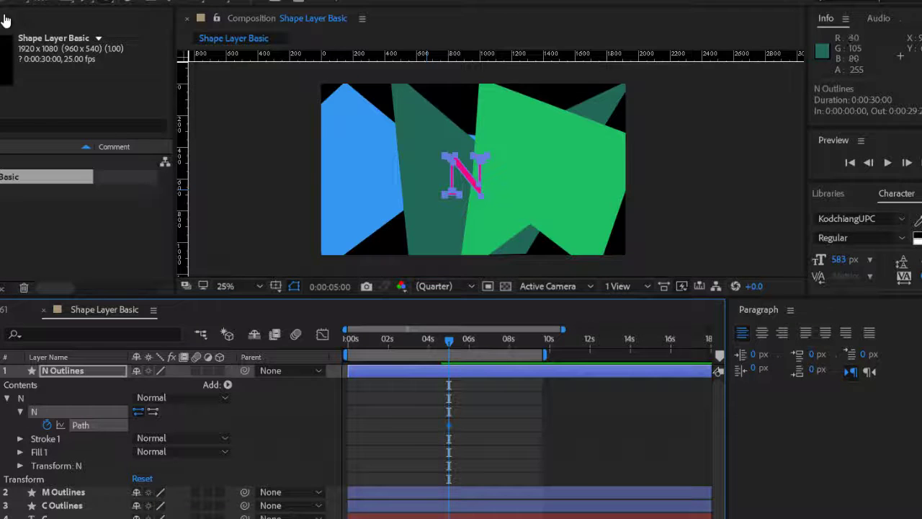
# - View the composition at 100% and set the current time to 0:00:04:04
pyautogui.press('/')
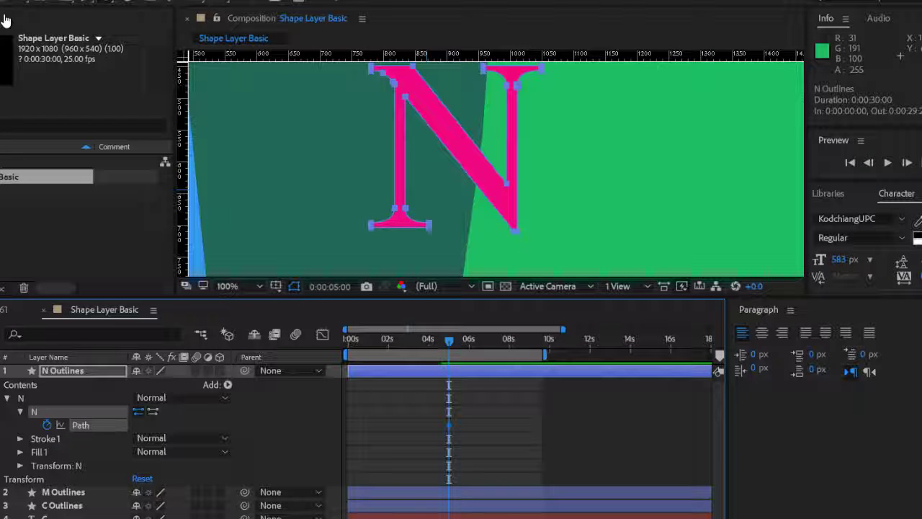
pyautogui.moveTo(427, 189); pyautogui.dragTo(426, 214)
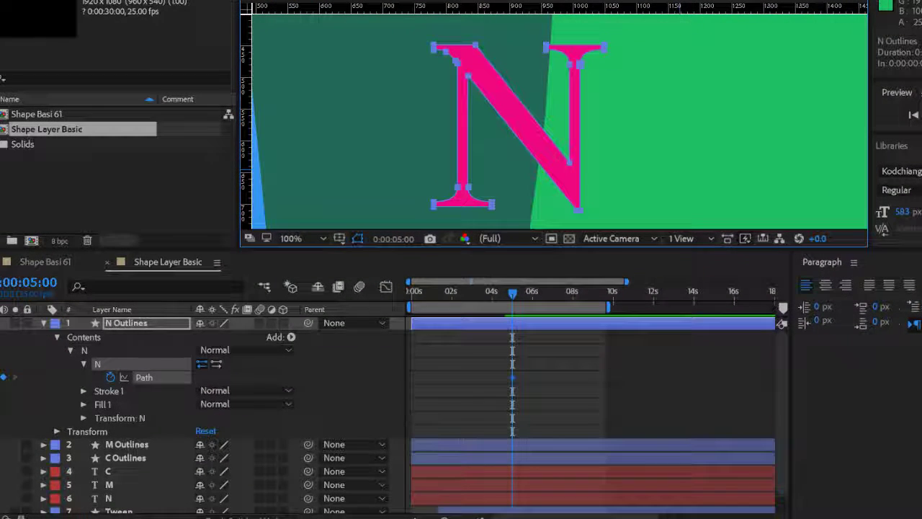
pyautogui.moveTo(512, 293); pyautogui.dragTo(507, 293)
pyautogui.moveTo(52, 282); pyautogui.dragTo(56, 282)
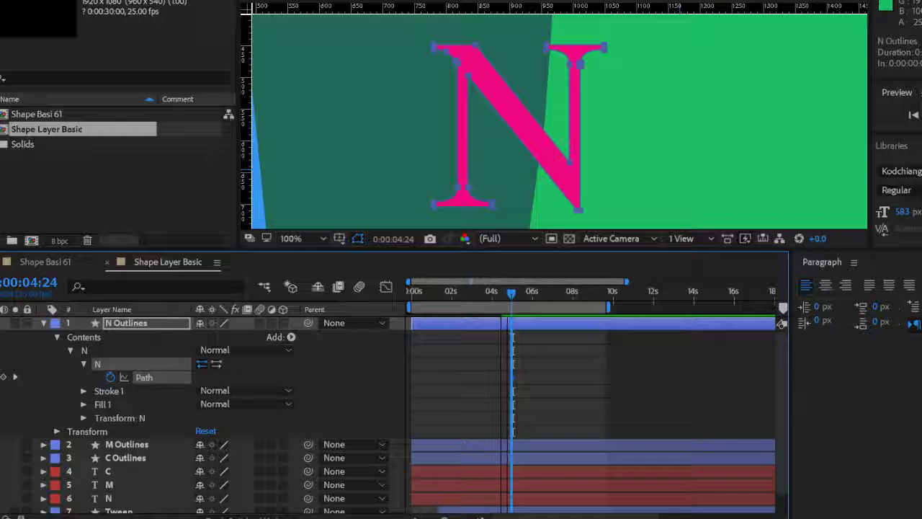
pyautogui.moveTo(512, 293); pyautogui.dragTo(495, 293)
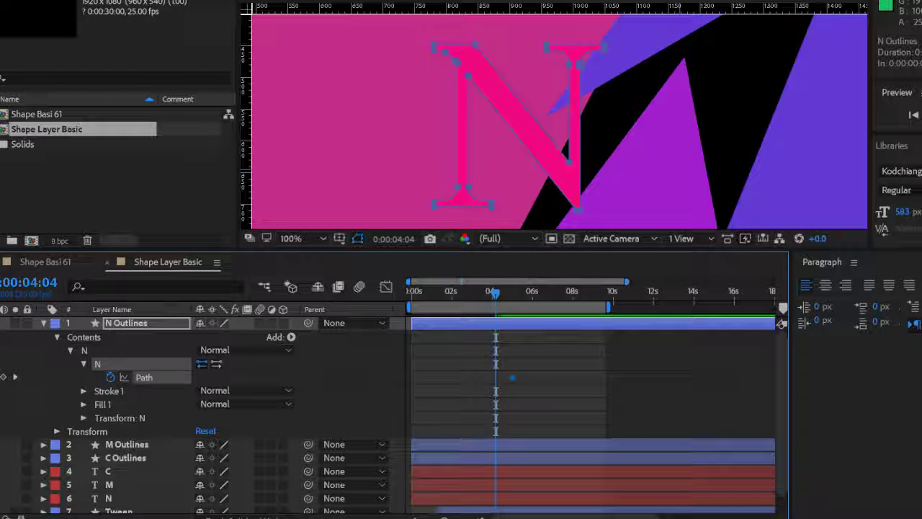
pyautogui.rightClick(160, 373)
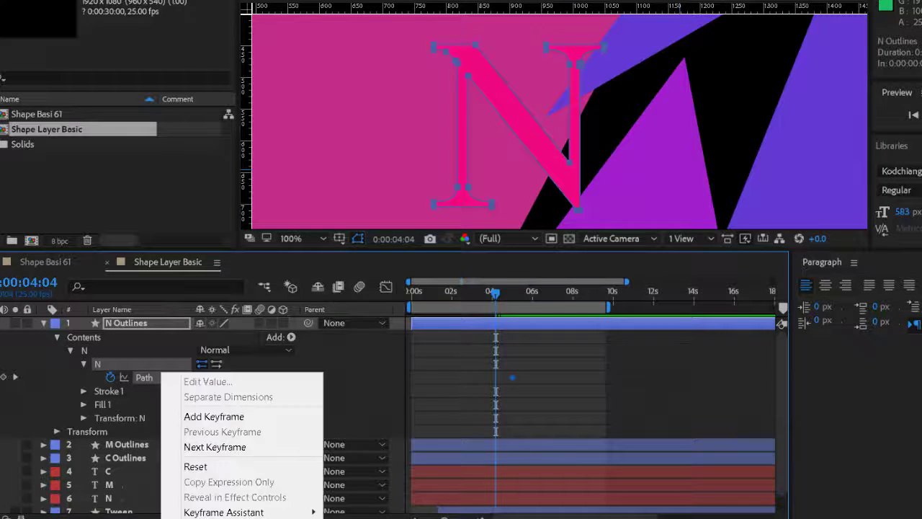
pyautogui.click(107, 0)
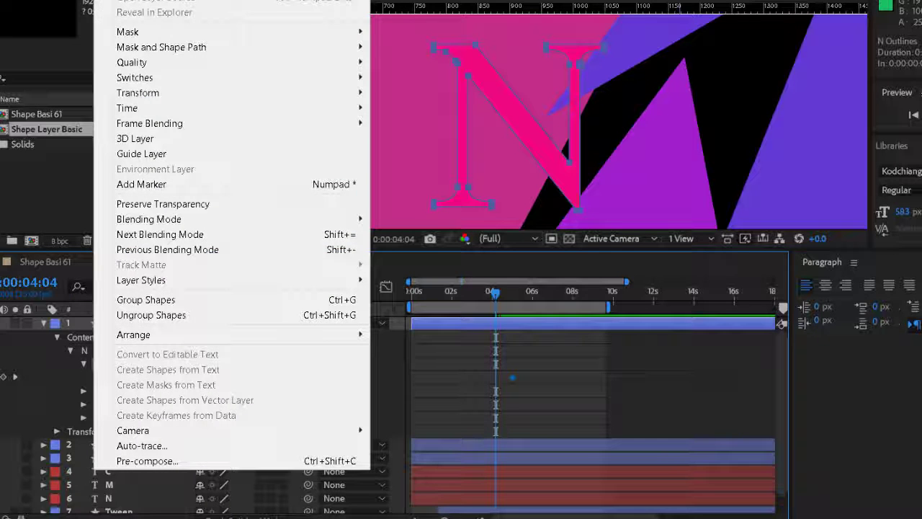
pyautogui.moveTo(140, 0)
pyautogui.press('Escape')
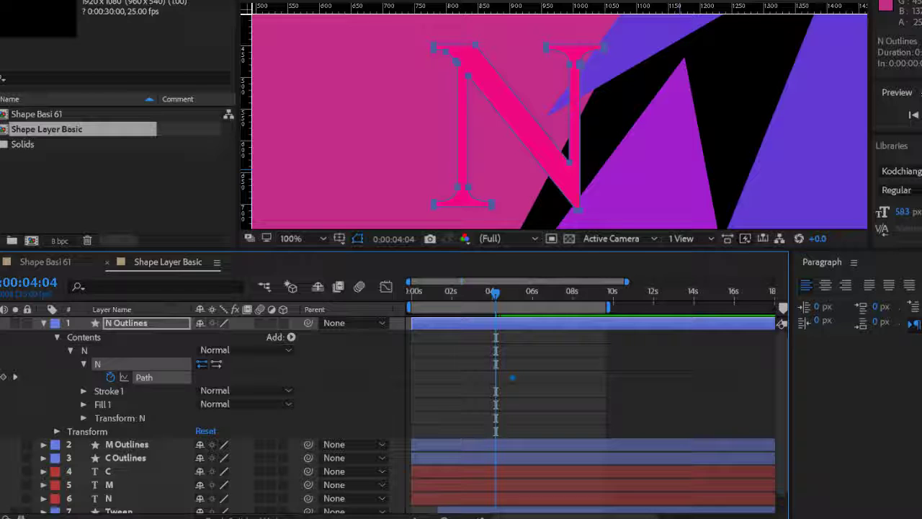
pyautogui.rightClick(98, 363)
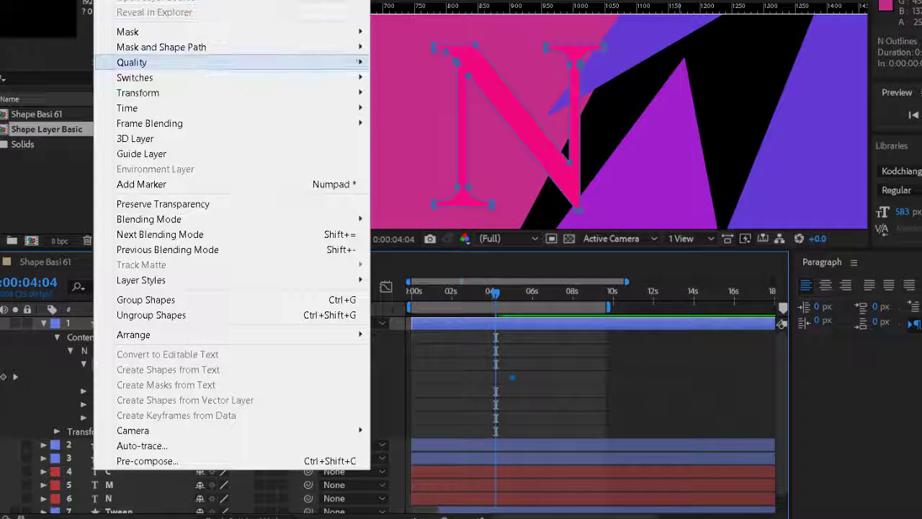
pyautogui.moveTo(172, 47)
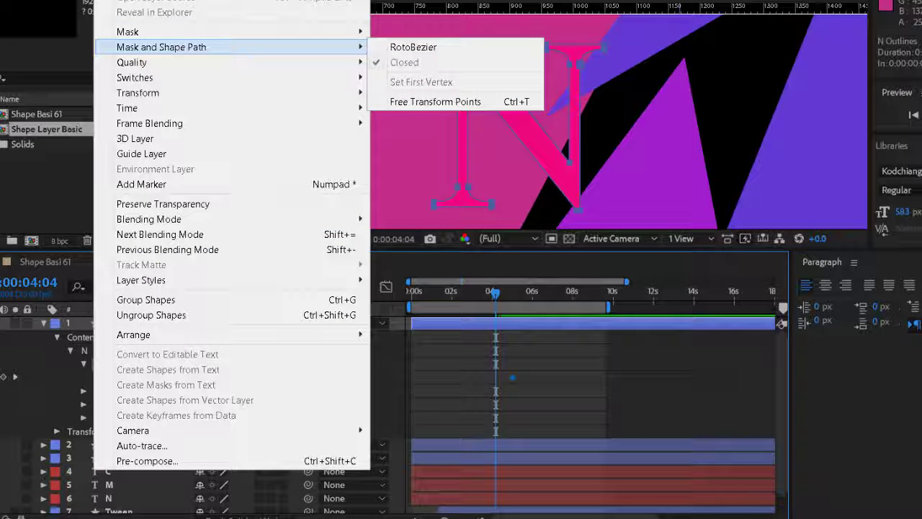
pyautogui.moveTo(127, 32)
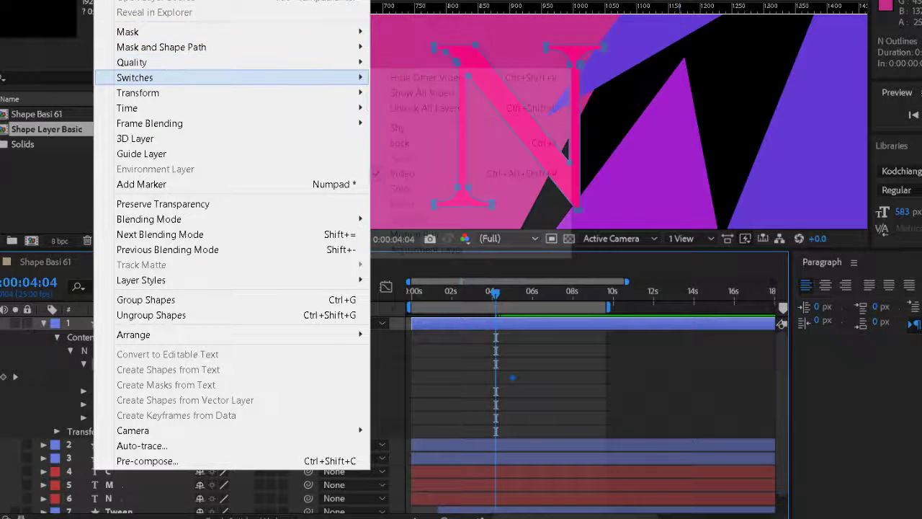
pyautogui.click(634, 393)
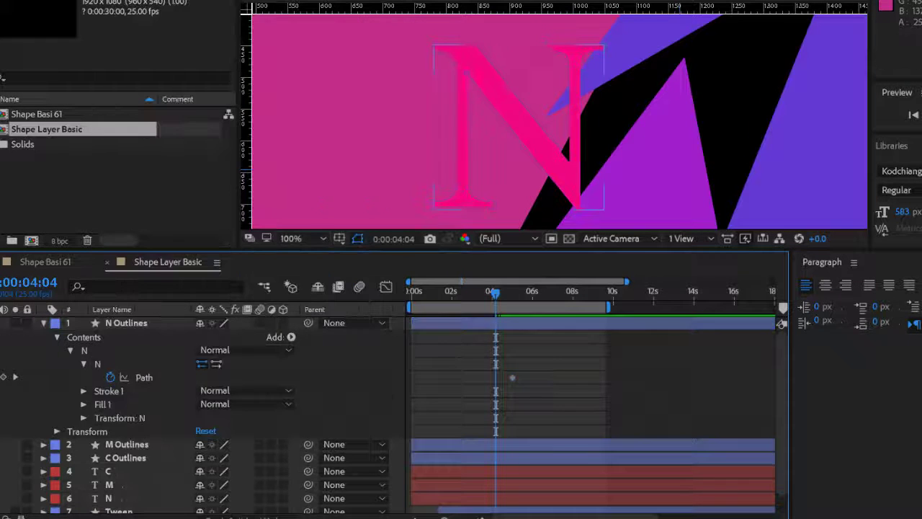
pyautogui.click(127, 323)
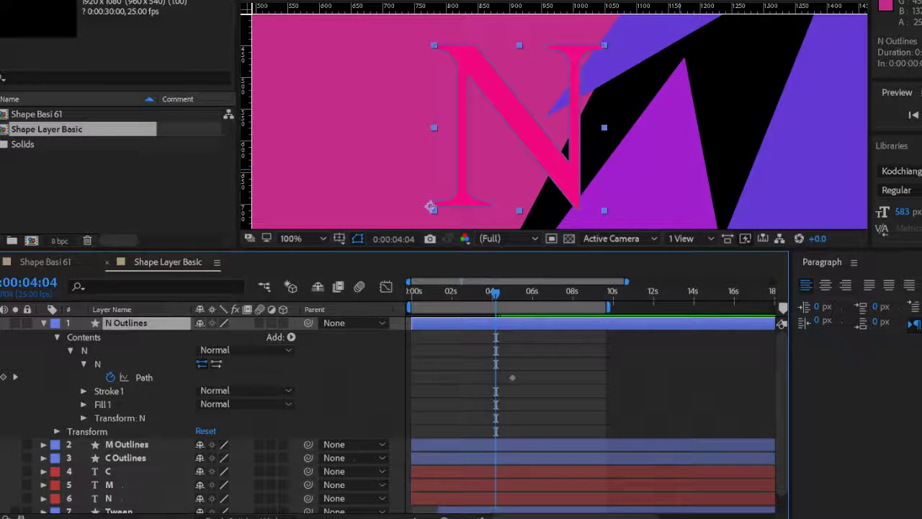
pyautogui.click(108, 1)
pyautogui.moveTo(161, 46)
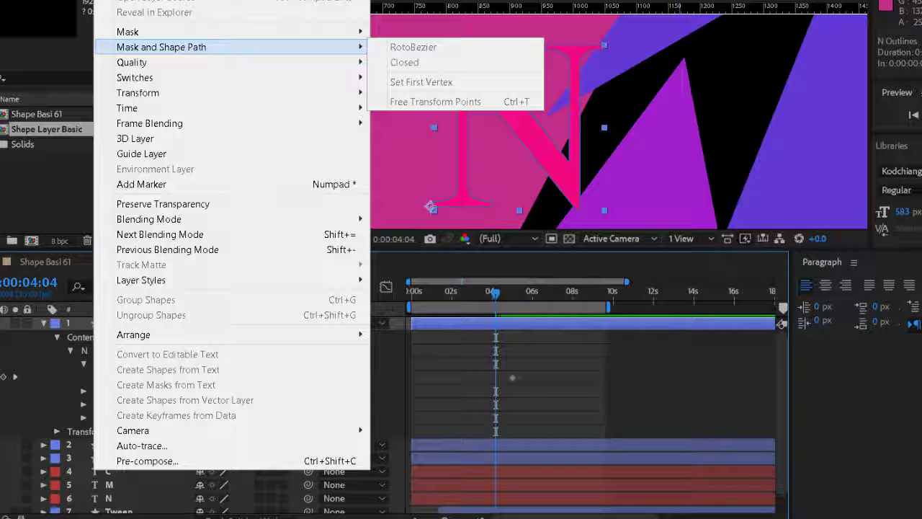
pyautogui.press('Escape')
pyautogui.click(634, 393)
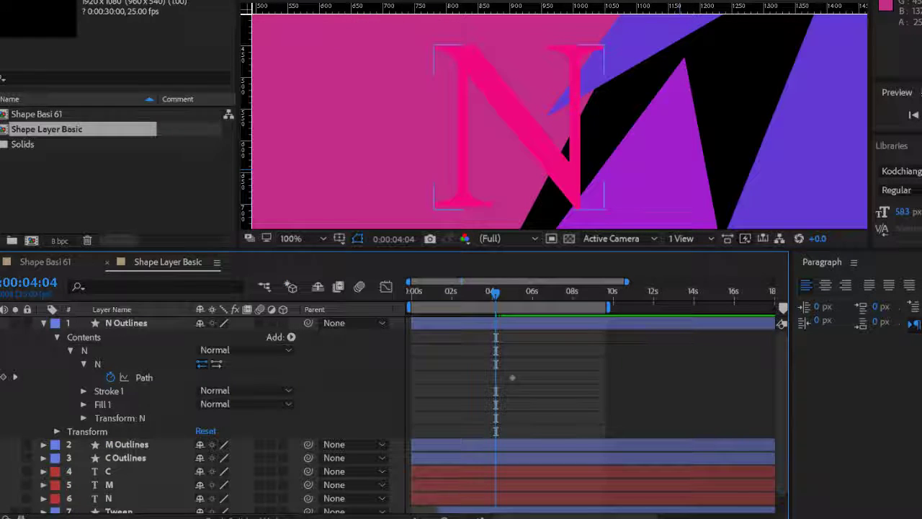
# - Paste the copied path keyframe onto the N Outlines layer's Path property at 0:00:04:04
pyautogui.click(144, 377)
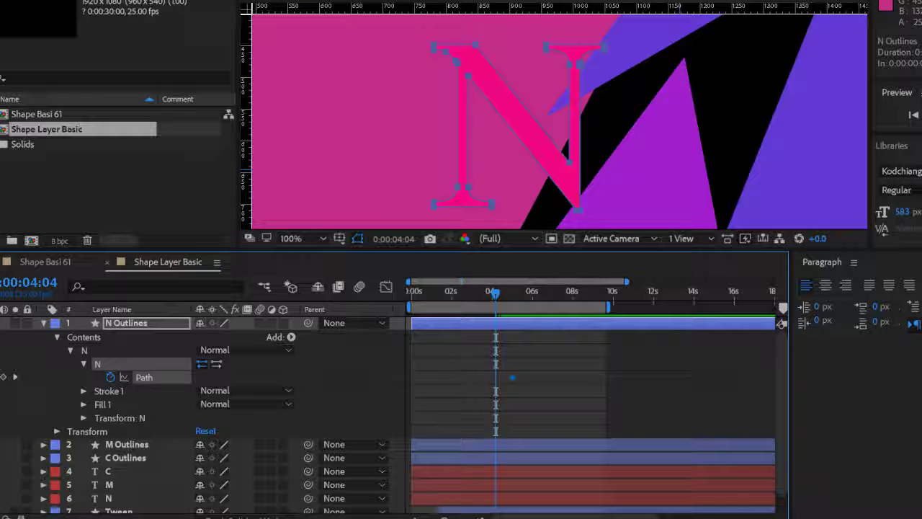
pyautogui.hotkey('ctrl', 'v')
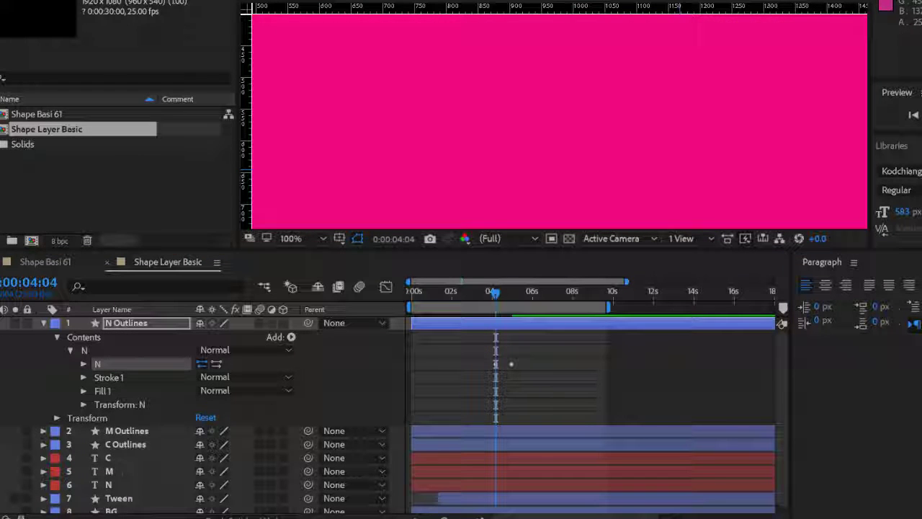
# - Expand the N path's properties and preview the path morph between 0:00:04:04 and 0:00:05:00
pyautogui.press('space')
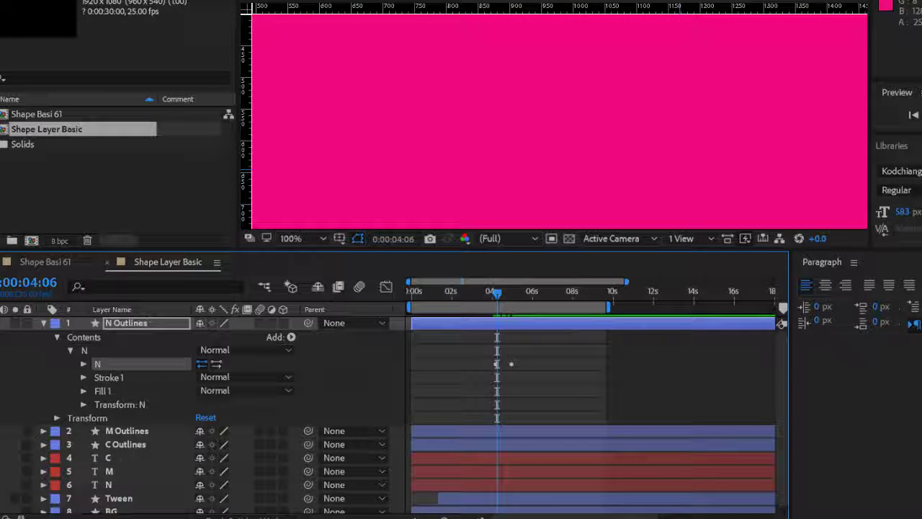
pyautogui.click(84, 364)
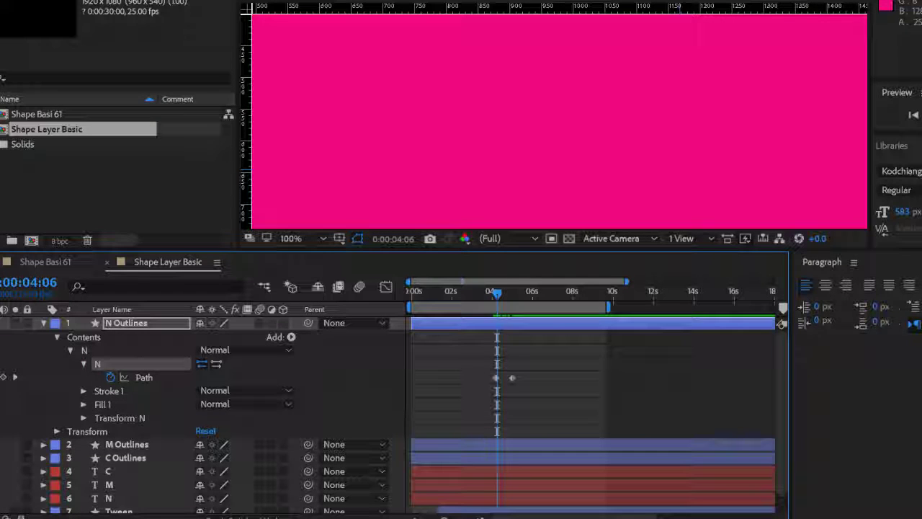
pyautogui.press('space')
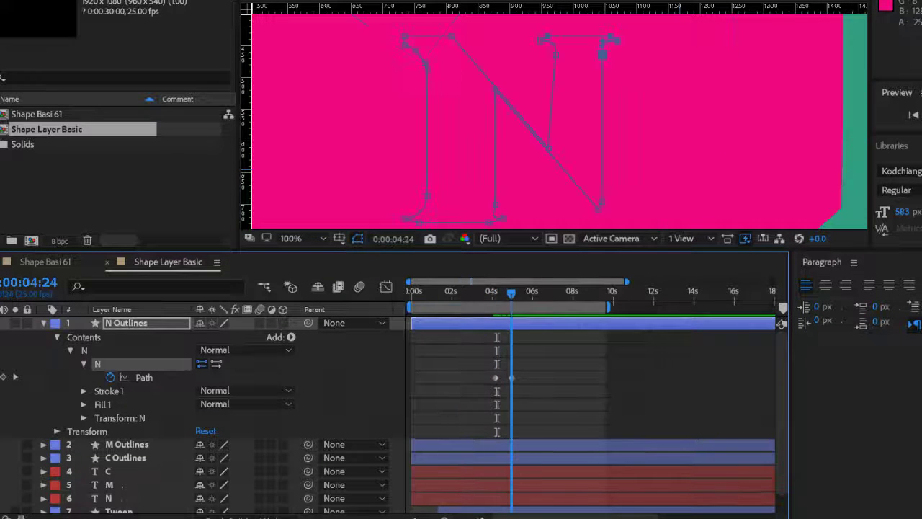
pyautogui.moveTo(512, 293); pyautogui.dragTo(500, 293)
pyautogui.press('pageup')
pyautogui.press('pageup')
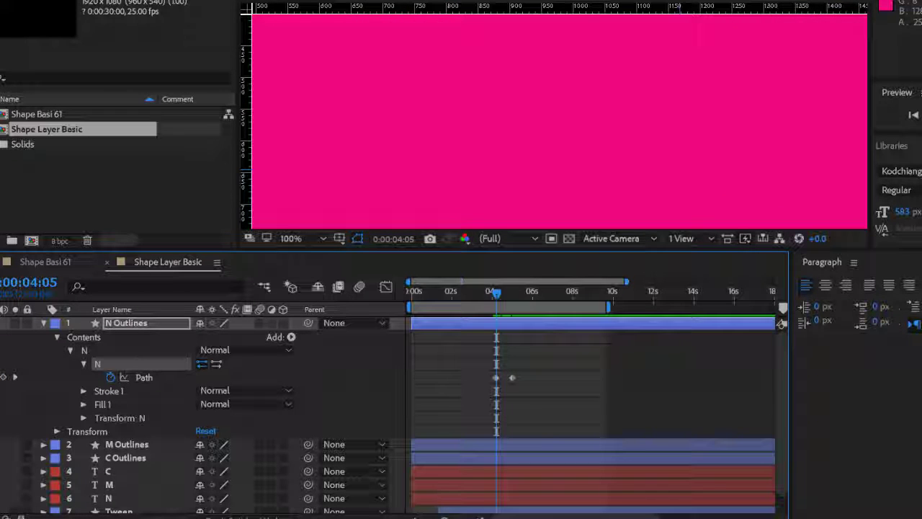
# - View the composition at 25% and delete the N Outlines layer's first Path keyframe, at 0:00:04:04
pyautogui.press(',')
pyautogui.press(',')
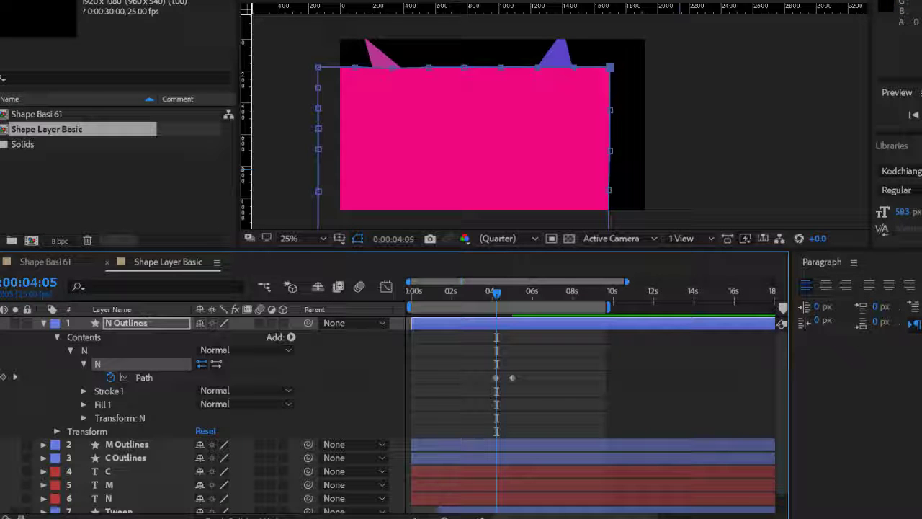
pyautogui.click(495, 378)
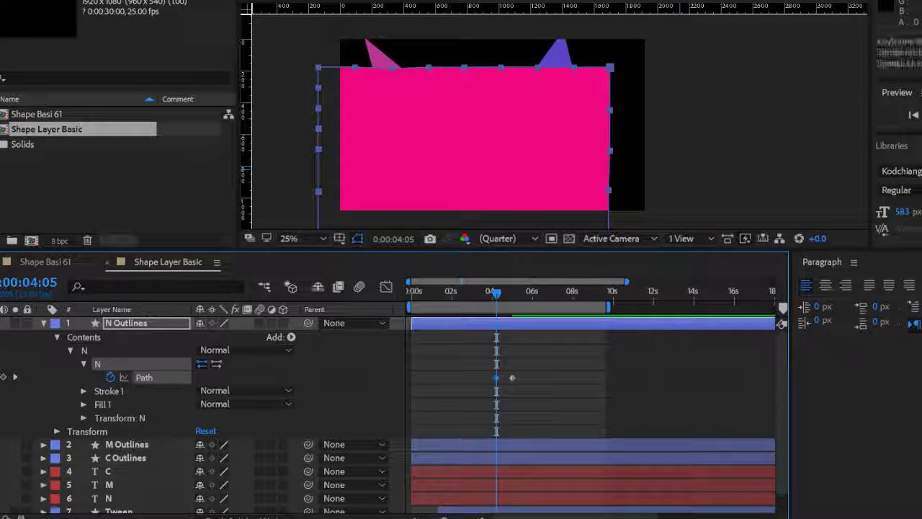
pyautogui.press('Delete')
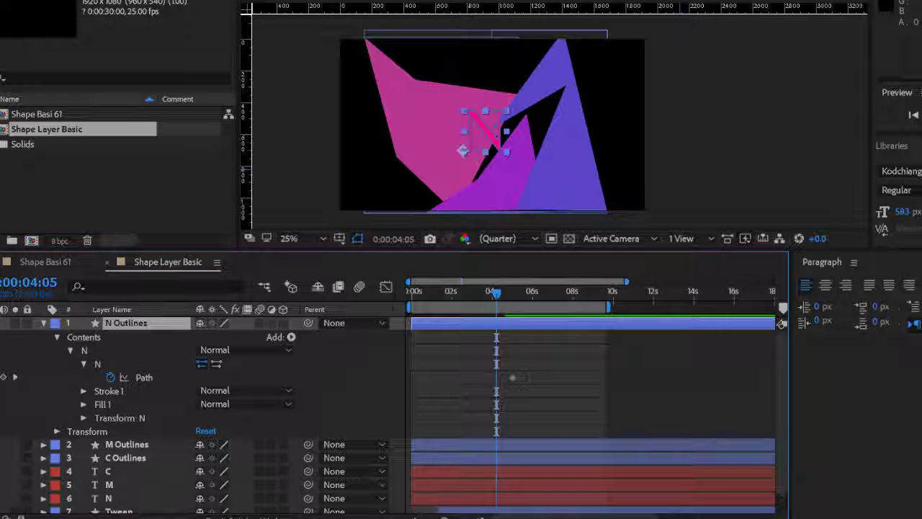
# - Set the current time to 0:00:04:11 and undo the ellipse added to the N Outlines layer
pyautogui.moveTo(497, 293)
pyautogui.mouseDown()
pyautogui.moveTo(510, 294)
pyautogui.moveTo(497, 293)
pyautogui.mouseUp()
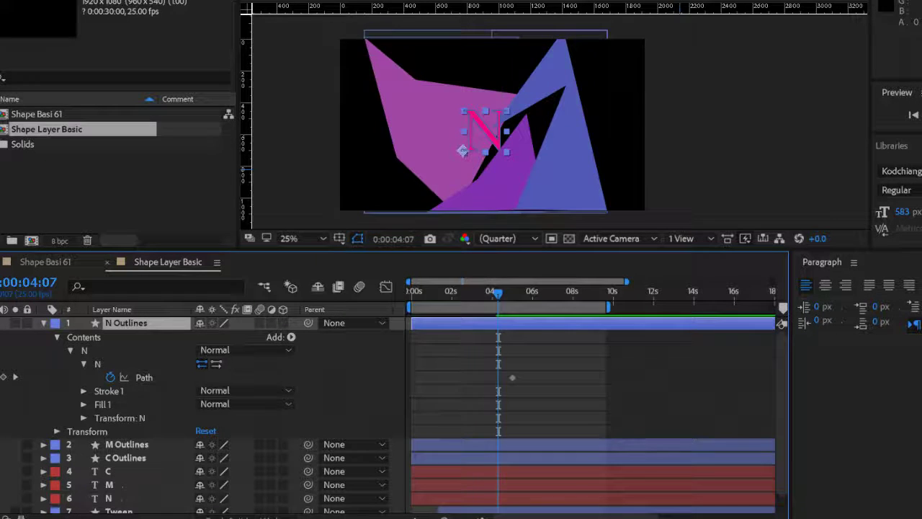
pyautogui.moveTo(497, 294); pyautogui.dragTo(501, 293)
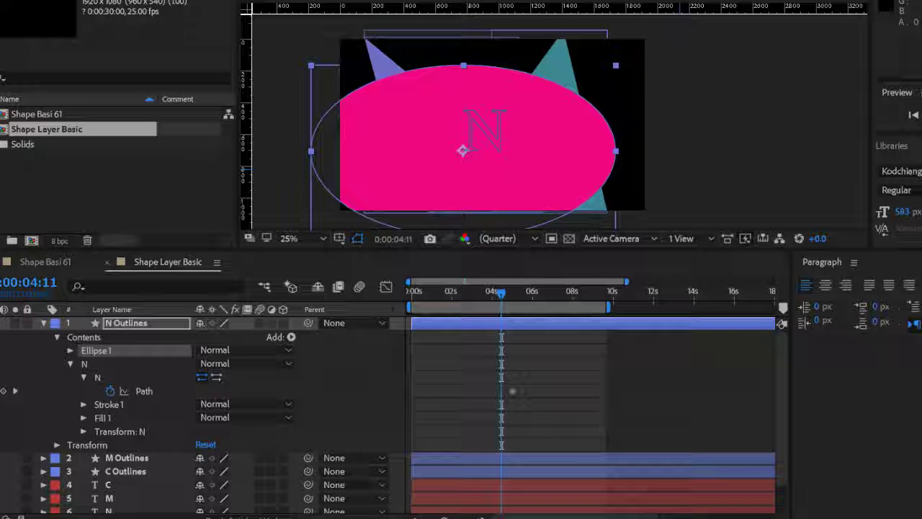
pyautogui.hotkey('ctrl', 'z')
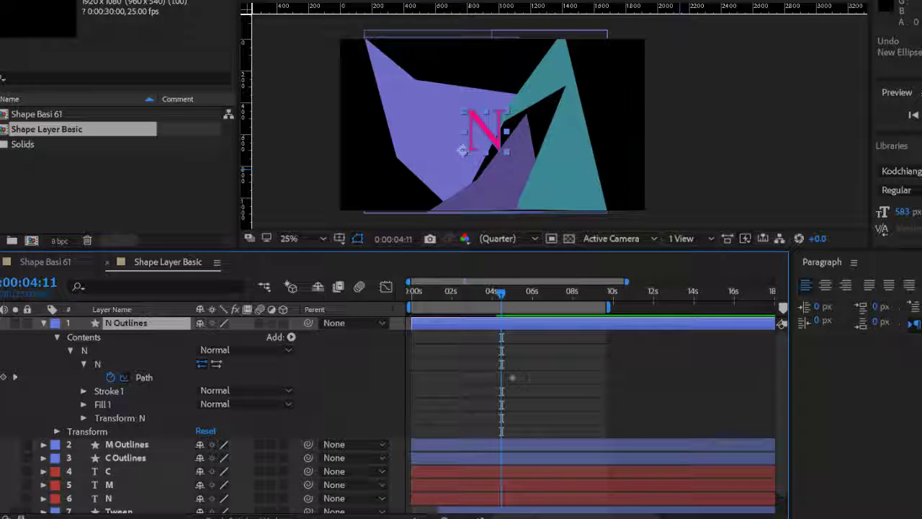
# - Select the N shape's Path property and replace its outline with a full-size rectangle at 0:00:04:11
pyautogui.click(85, 350)
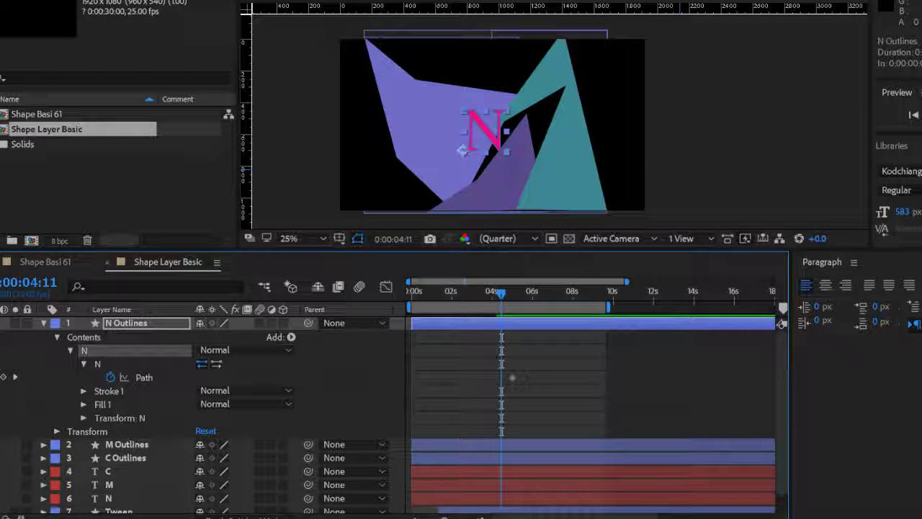
pyautogui.click(98, 364)
pyautogui.click(144, 377)
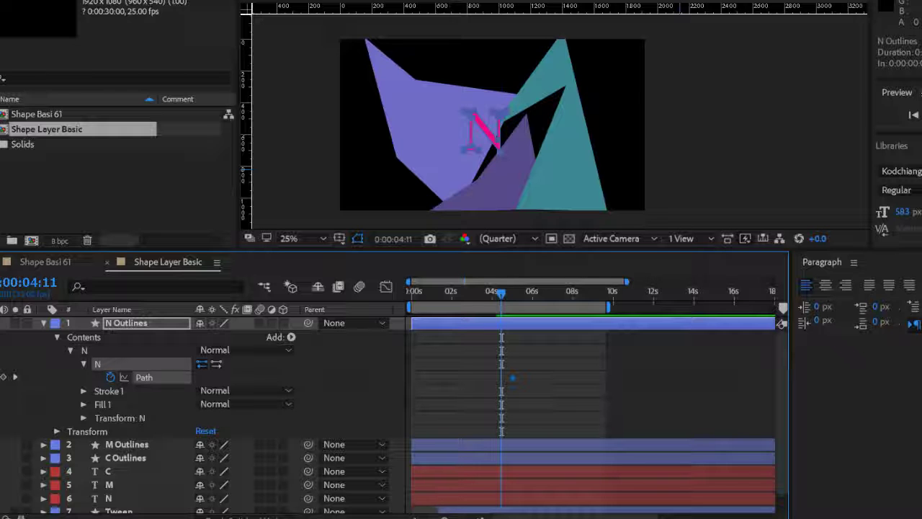
pyautogui.click(147, 1)
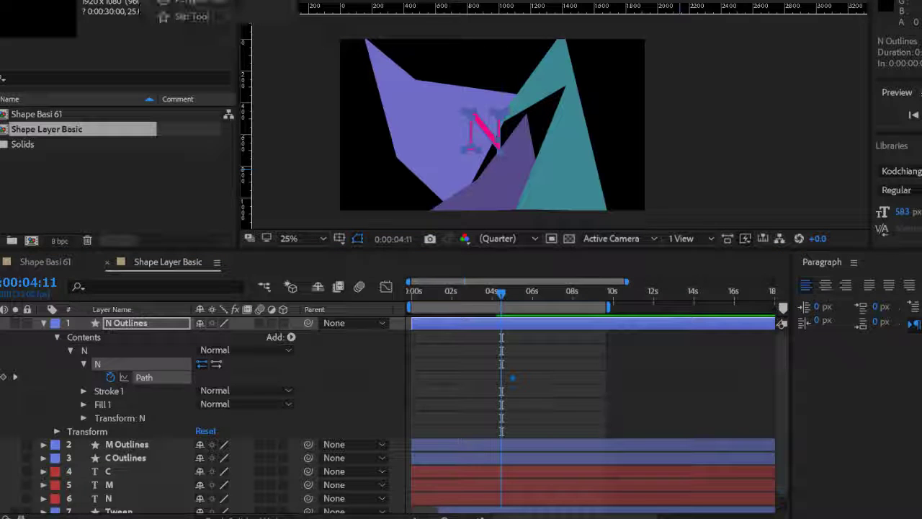
pyautogui.click(173, 1)
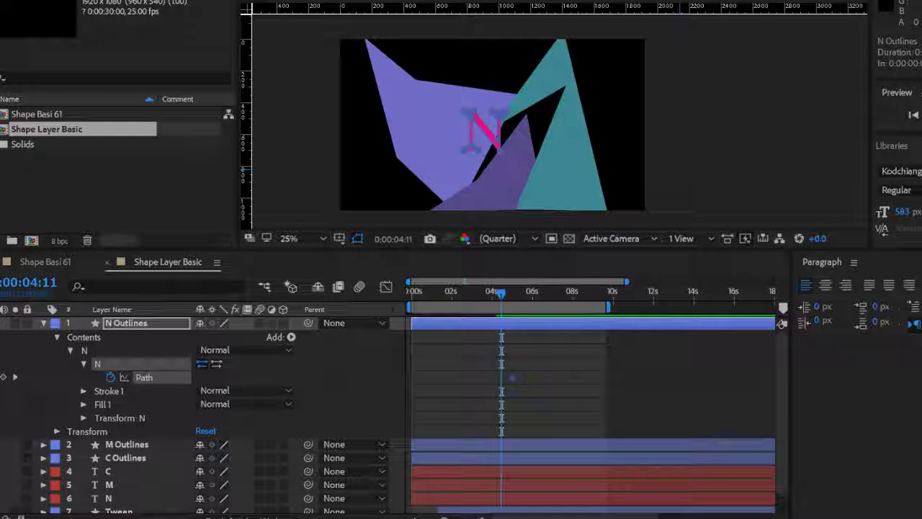
pyautogui.doubleClick(147, 1)
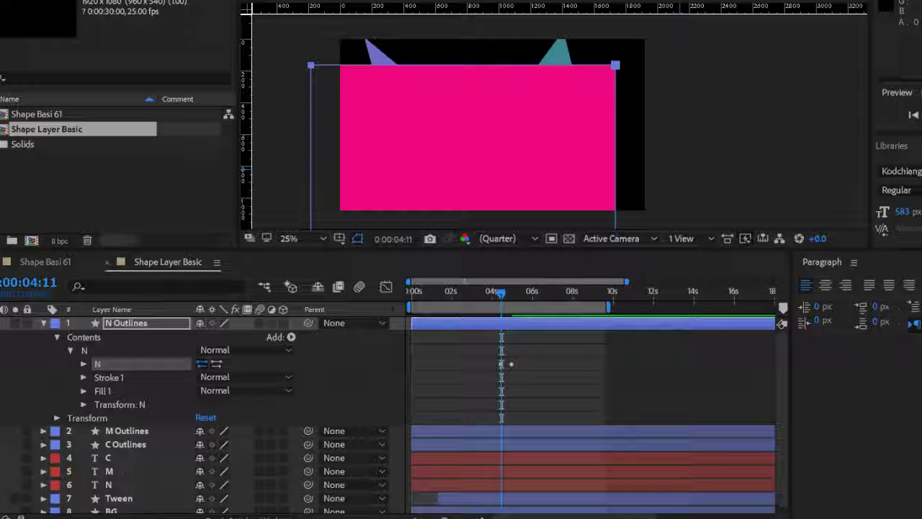
# - Expand the N path and shift the rectangle so its edges line up with the composition frame
pyautogui.click(83, 364)
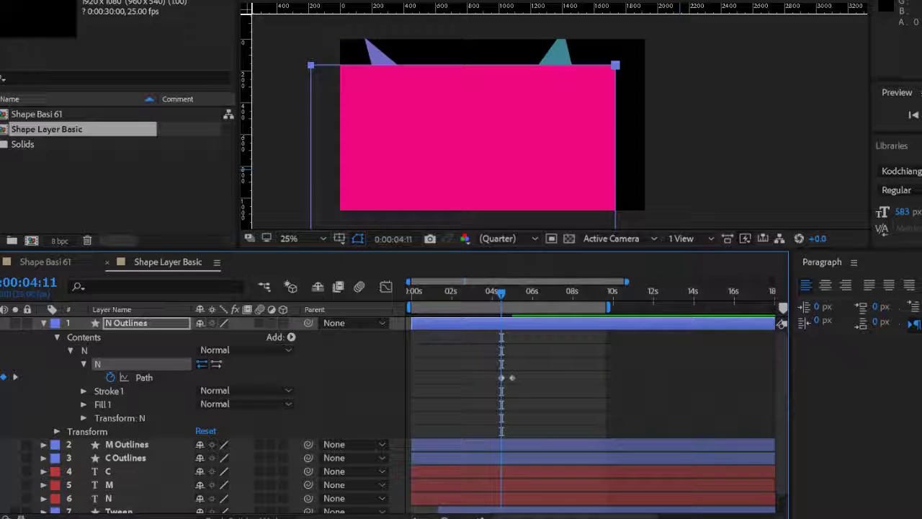
pyautogui.moveTo(618, 67)
pyautogui.mouseDown()
pyautogui.moveTo(584, 60)
pyautogui.moveTo(613, 59)
pyautogui.mouseUp()
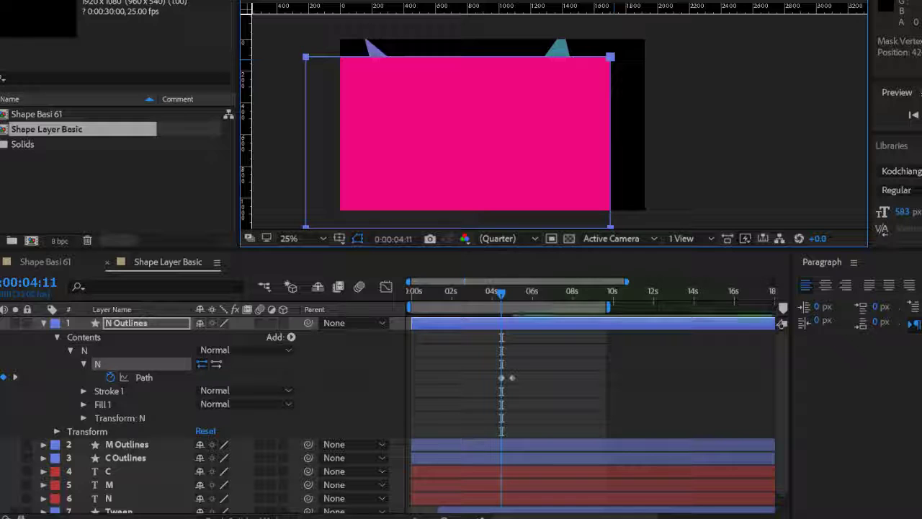
pyautogui.moveTo(306, 57); pyautogui.dragTo(355, 49)
pyautogui.hotkey('ctrl', 'z')
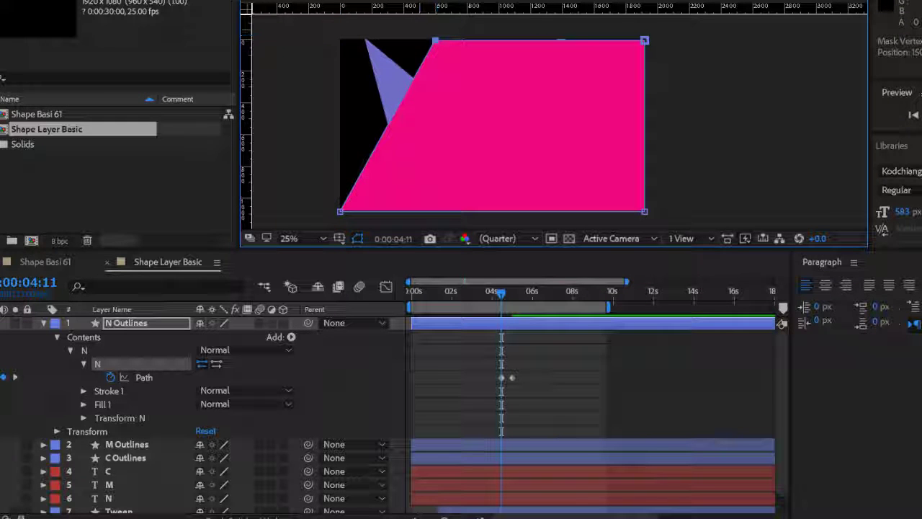
# - Move the rectangle's upper-left and lower-left vertices inward to about x 600 along the frame's top and bottom edges
pyautogui.moveTo(435, 40)
pyautogui.mouseDown()
pyautogui.moveTo(439, 53)
pyautogui.moveTo(444, 41)
pyautogui.mouseUp()
pyautogui.hotkey('ctrl', 'z')
pyautogui.hotkey('ctrl', 'z')
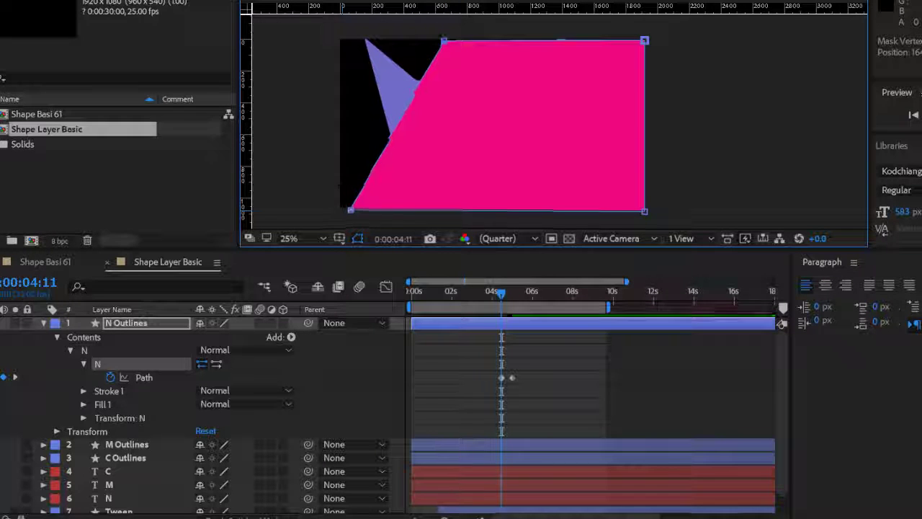
pyautogui.hotkey('ctrl', 'z')
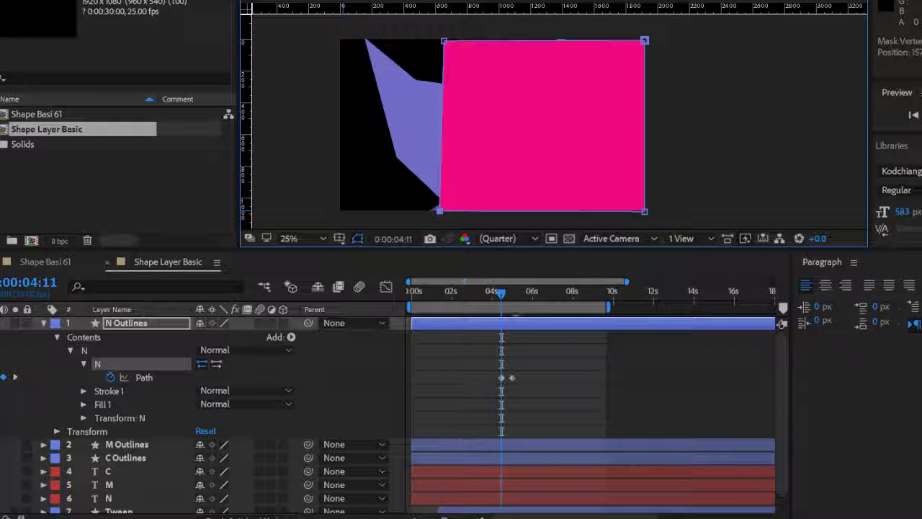
# - Move the rectangle's upper-right vertex inward and down near the lower-left corner, forming a thin L-shaped spike
pyautogui.hotkey('ctrl', 'z')
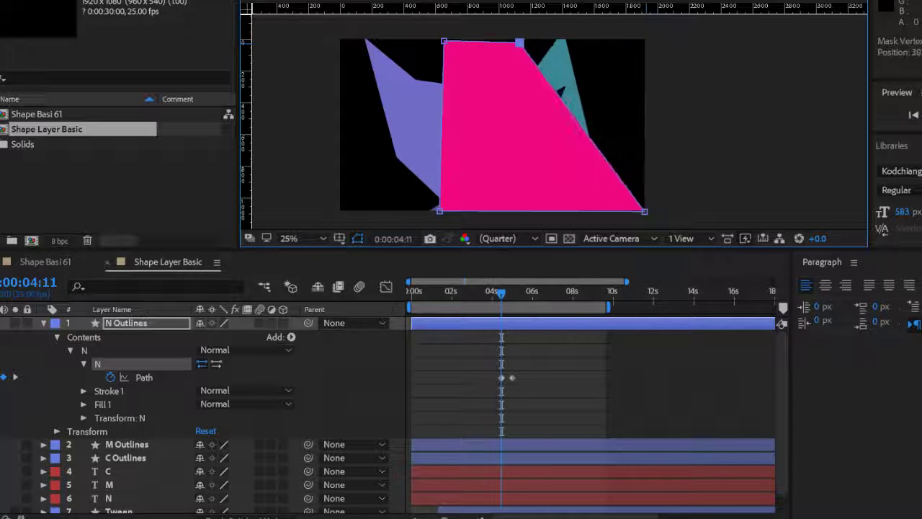
pyautogui.hotkey('ctrl', 'z')
pyautogui.hotkey('ctrl', 'z')
pyautogui.hotkey('ctrl', 'z')
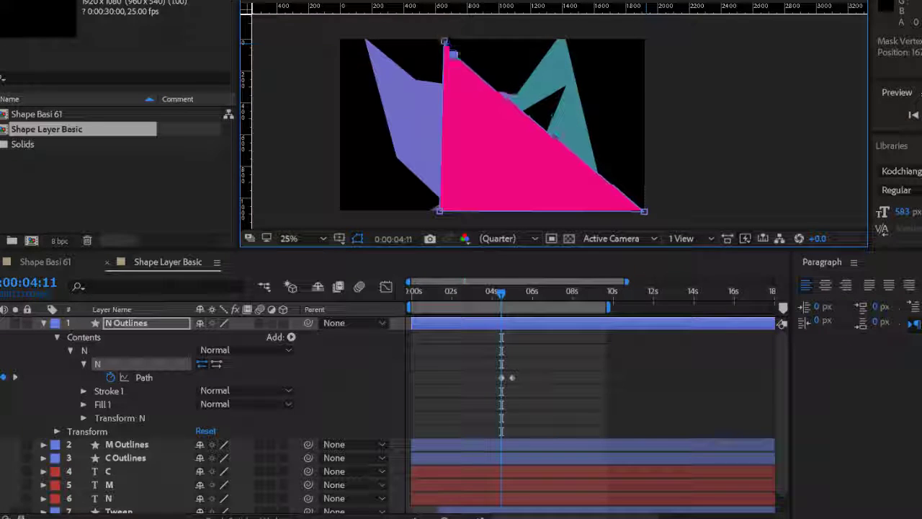
pyautogui.moveTo(473, 178); pyautogui.dragTo(469, 170)
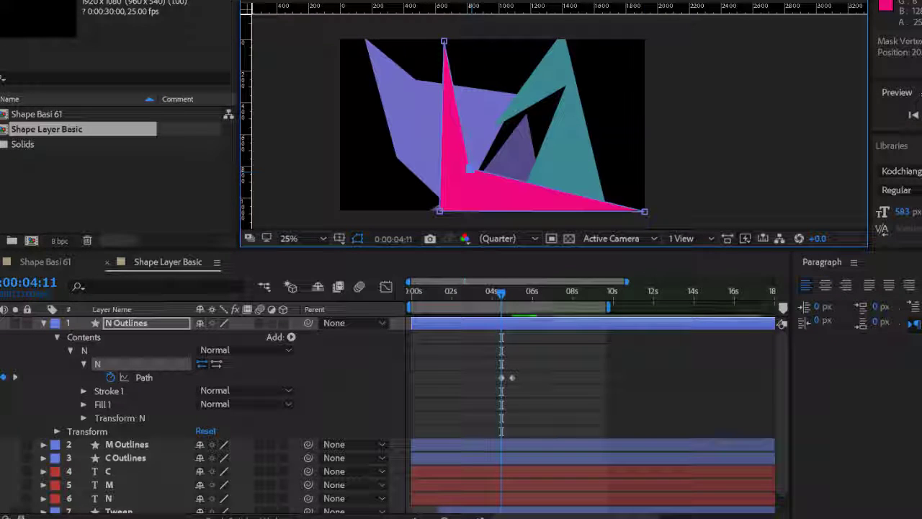
# - At 0:00:03:24, move the N path's two upper vertices below the frame's bottom edge, and check the morph up to 0:00:05:00
pyautogui.moveTo(501, 293)
pyautogui.mouseDown()
pyautogui.moveTo(517, 293)
pyautogui.moveTo(484, 292)
pyautogui.moveTo(508, 292)
pyautogui.moveTo(492, 291)
pyautogui.mouseUp()
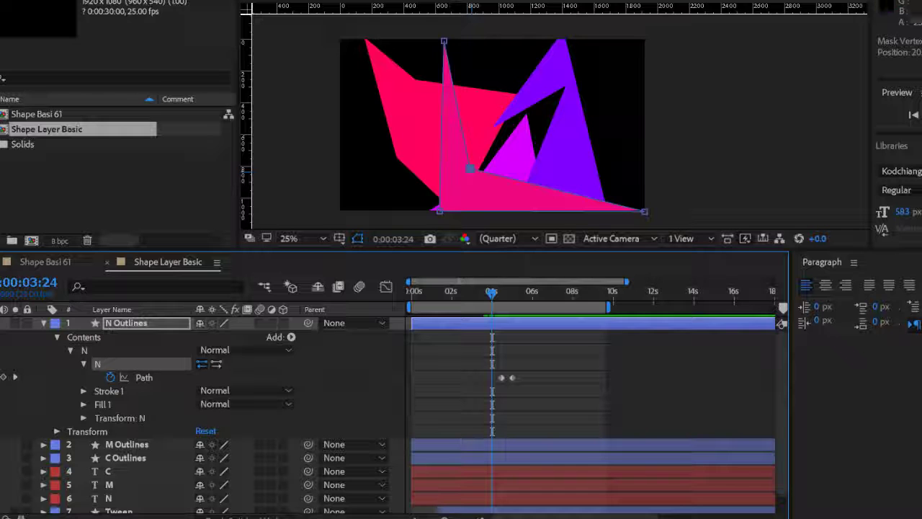
pyautogui.moveTo(444, 41); pyautogui.dragTo(482, 222)
pyautogui.moveTo(470, 166); pyautogui.dragTo(553, 224)
pyautogui.moveTo(492, 294); pyautogui.dragTo(512, 292)
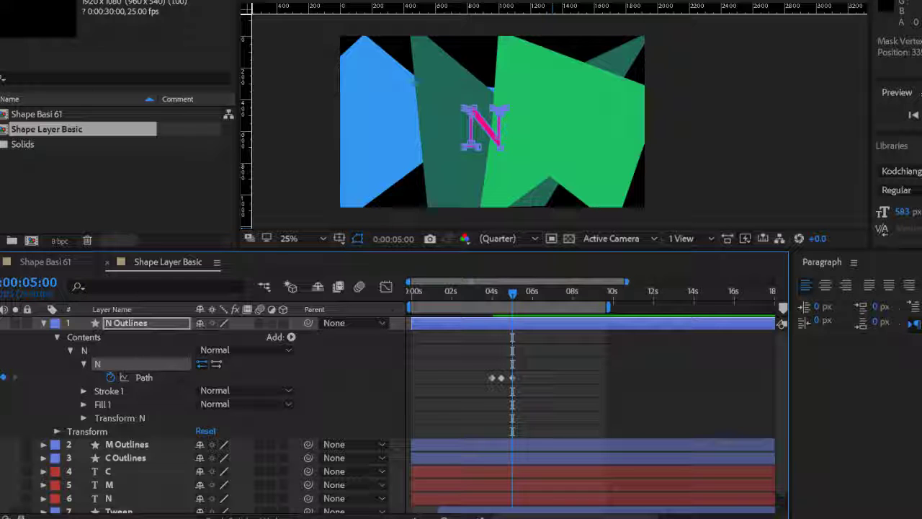
# - Expand the M shape's contents in the M Outlines layer and set a Path keyframe at 0:00:05:18
pyautogui.moveTo(512, 294)
pyautogui.mouseDown()
pyautogui.moveTo(492, 293)
pyautogui.moveTo(515, 293)
pyautogui.mouseUp()
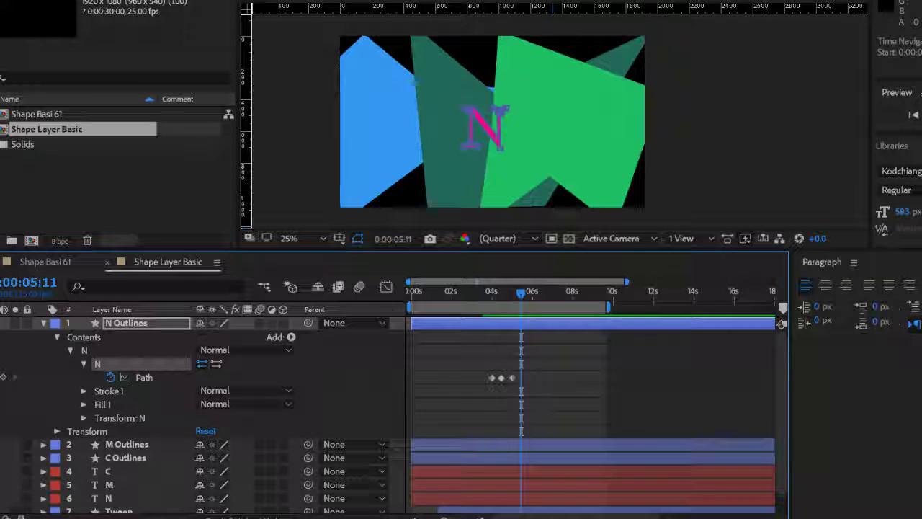
pyautogui.moveTo(520, 293); pyautogui.dragTo(528, 292)
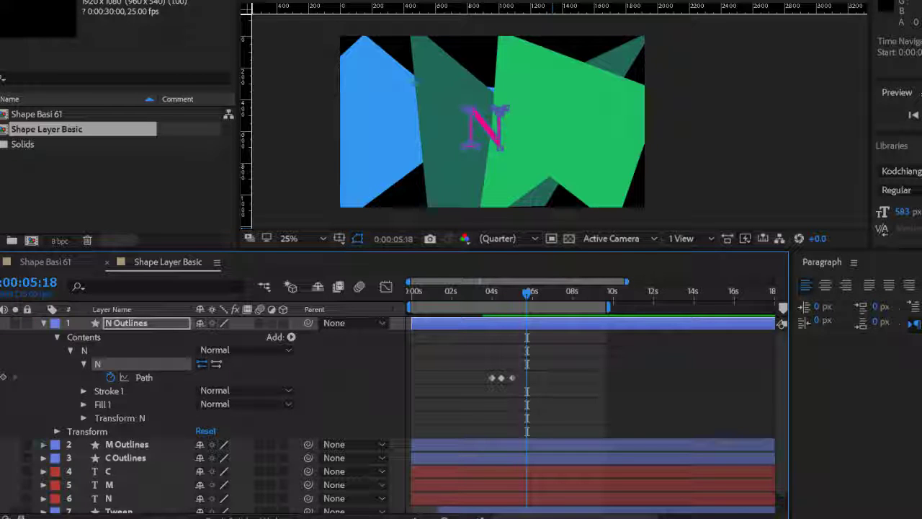
pyautogui.click(43, 444)
pyautogui.click(57, 458)
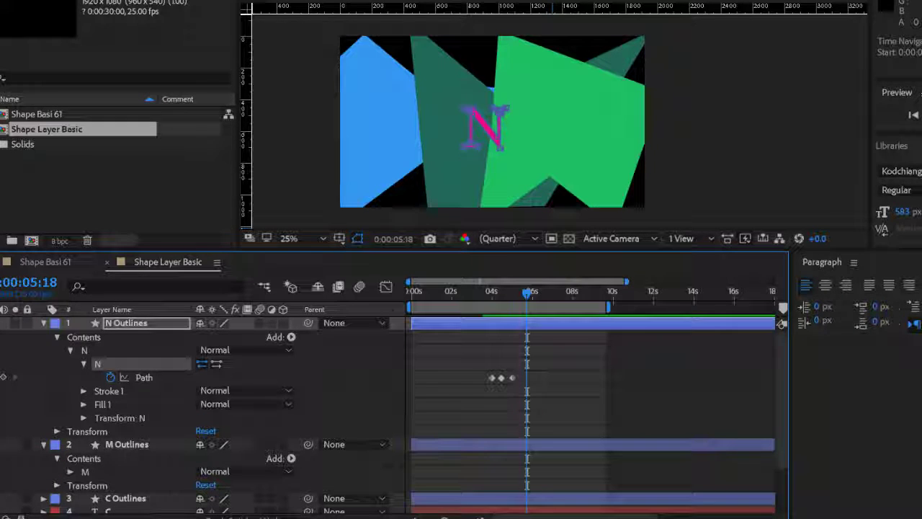
pyautogui.click(70, 472)
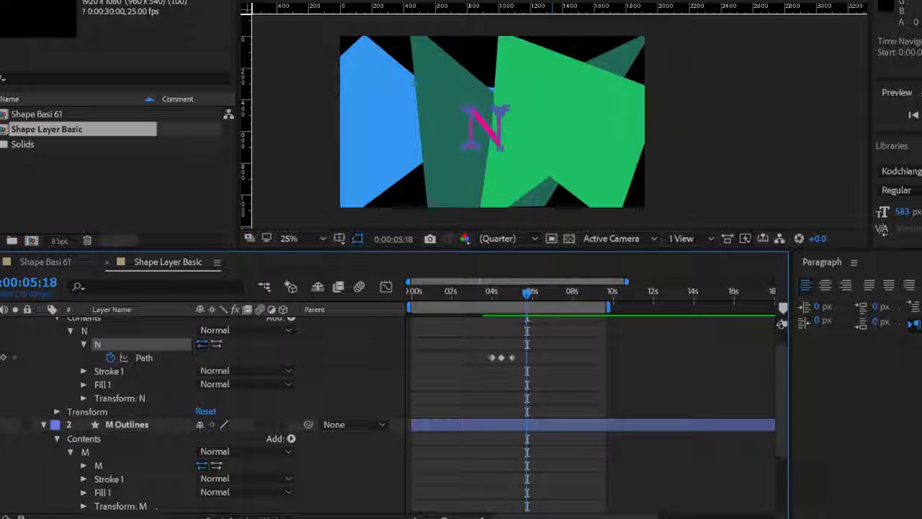
pyautogui.click(83, 465)
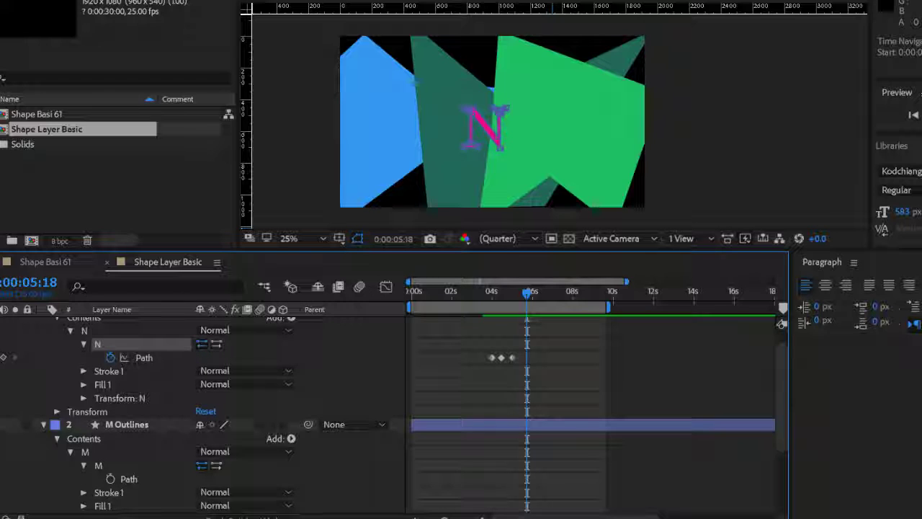
pyautogui.click(110, 478)
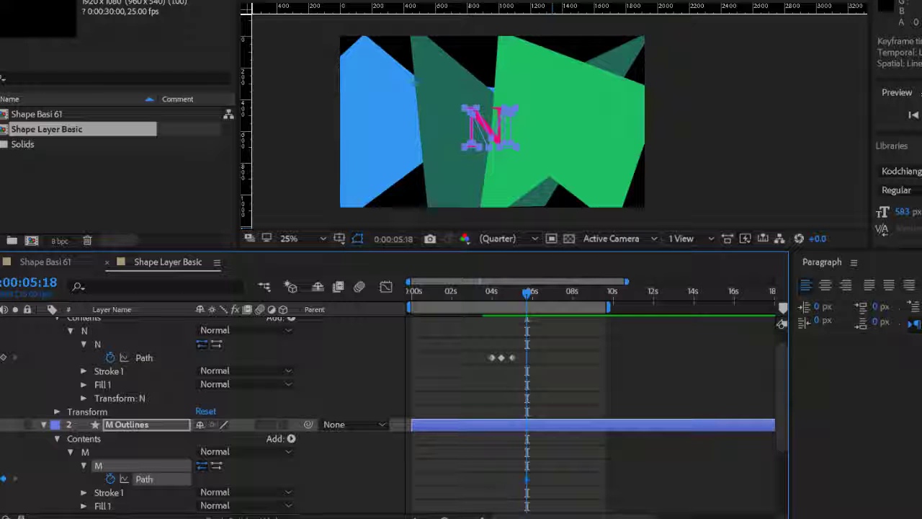
# - Copy the M Path keyframe and paste it onto the N Outlines layer's Path property at 0:00:05:18
pyautogui.hotkey('ctrl', 'c')
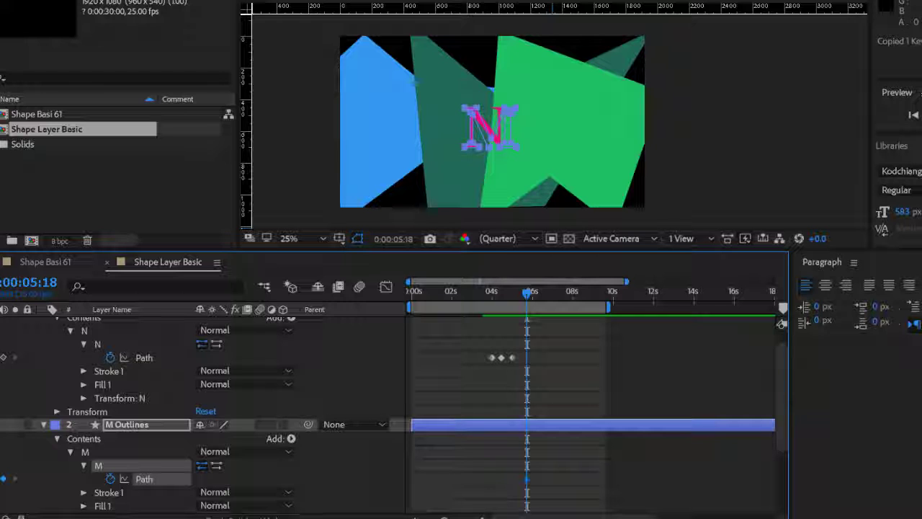
pyautogui.click(145, 357)
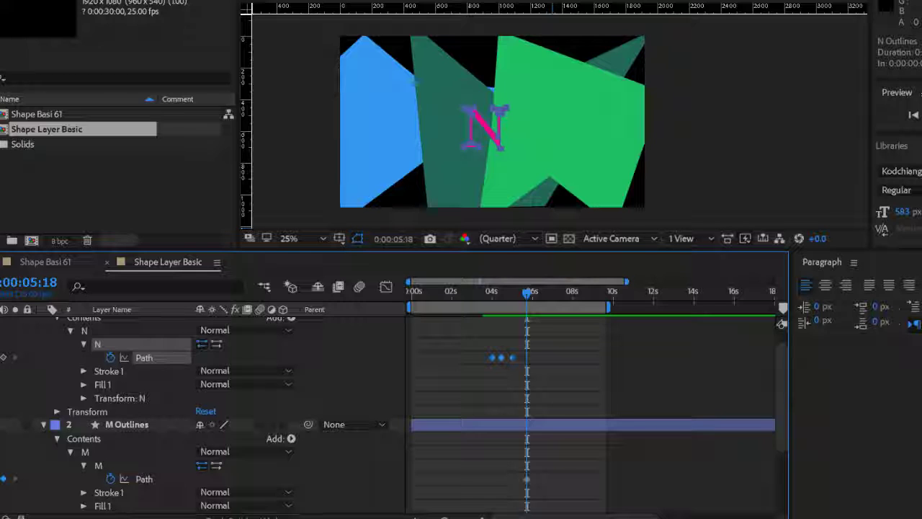
pyautogui.hotkey('ctrl', 'v')
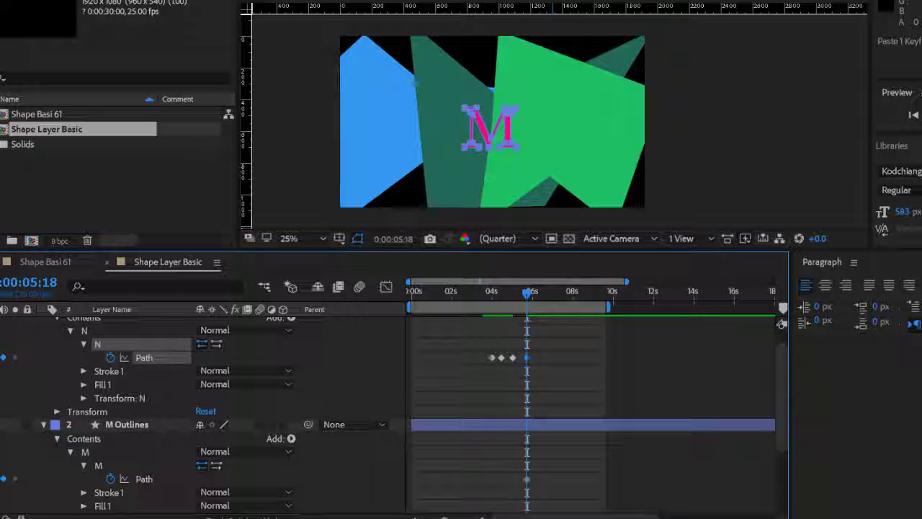
# - Step frame by frame through the N-to-M path morph up to 0:00:05:17
pyautogui.moveTo(526, 293); pyautogui.dragTo(510, 293)
pyautogui.press('pagedown')
pyautogui.press('pagedown')
pyautogui.press('pagedown')
pyautogui.press('pagedown')
pyautogui.press('pagedown')
pyautogui.press('pagedown')
pyautogui.press('pagedown')
pyautogui.press('pagedown')
pyautogui.press('pagedown')
pyautogui.press('pagedown')
pyautogui.press('pagedown')
pyautogui.press('pagedown')
pyautogui.press('pagedown')
pyautogui.press('pagedown')
pyautogui.press('pagedown')
pyautogui.press('pagedown')
pyautogui.press('pagedown')
pyautogui.press('pagedown')
pyautogui.press('pagedown')
pyautogui.press('pagedown')
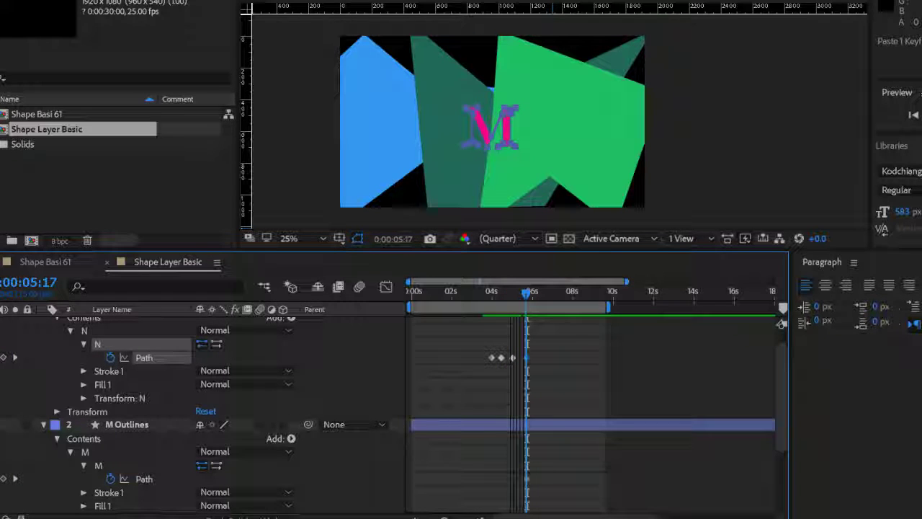
# - Expand the C shape's contents in the C Outlines layer and set a Path keyframe at 0:00:06:13
pyautogui.press('pagedown')
pyautogui.press('pagedown')
pyautogui.press('pagedown')
pyautogui.press('pagedown')
pyautogui.press('pagedown')
pyautogui.press('pagedown')
pyautogui.press('pagedown')
pyautogui.press('pagedown')
pyautogui.press('pagedown')
pyautogui.press('pagedown')
pyautogui.press('pagedown')
pyautogui.press('pagedown')
pyautogui.press('pagedown')
pyautogui.press('pagedown')
pyautogui.press('pagedown')
pyautogui.press('pagedown')
pyautogui.press('pagedown')
pyautogui.press('pagedown')
pyautogui.press('pagedown')
pyautogui.press('pagedown')
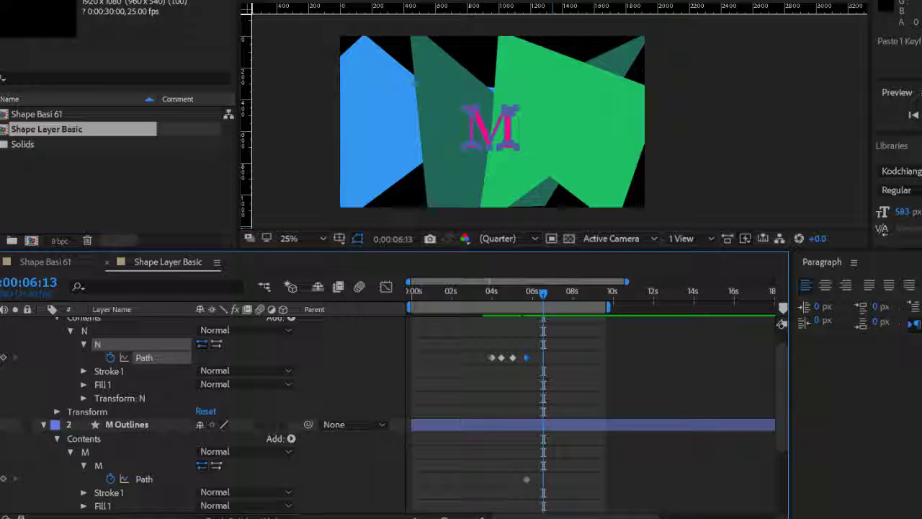
pyautogui.scroll(-2, 202, 414)
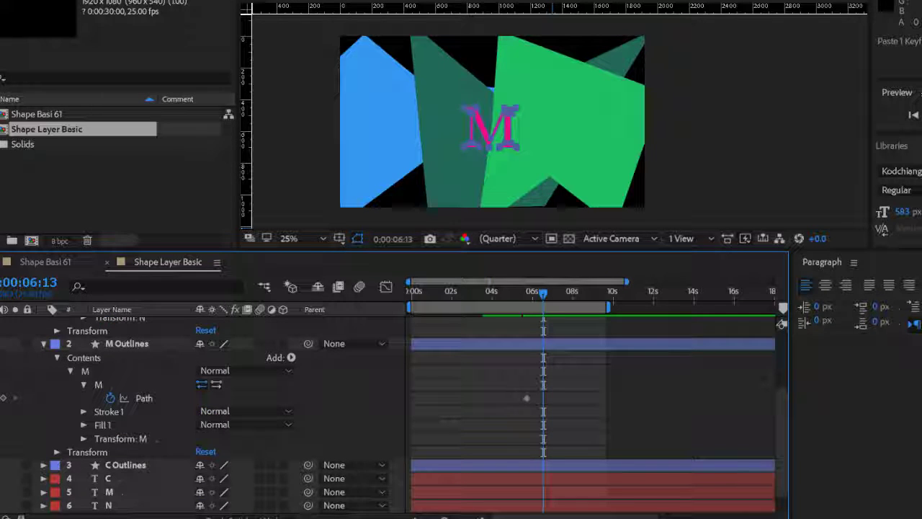
pyautogui.click(44, 465)
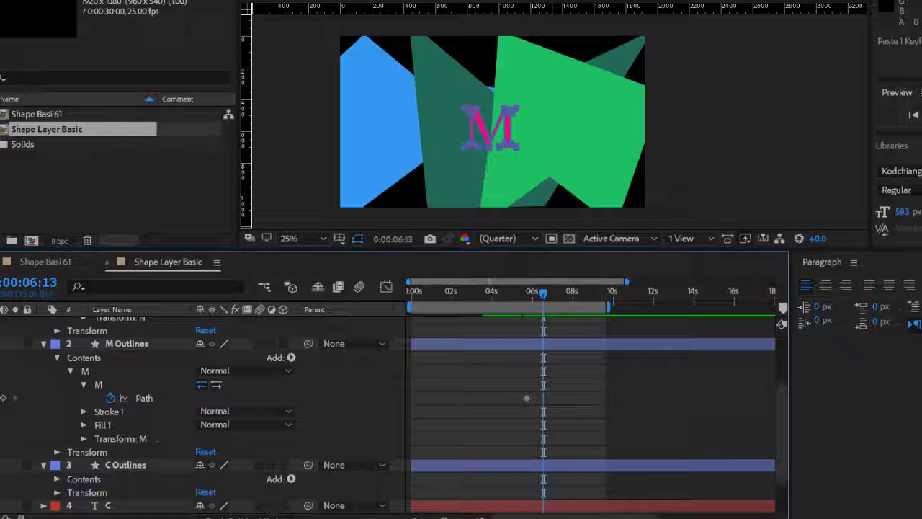
pyautogui.scroll(-1, 50, 465)
pyautogui.click(57, 439)
pyautogui.scroll(-1, 65, 438)
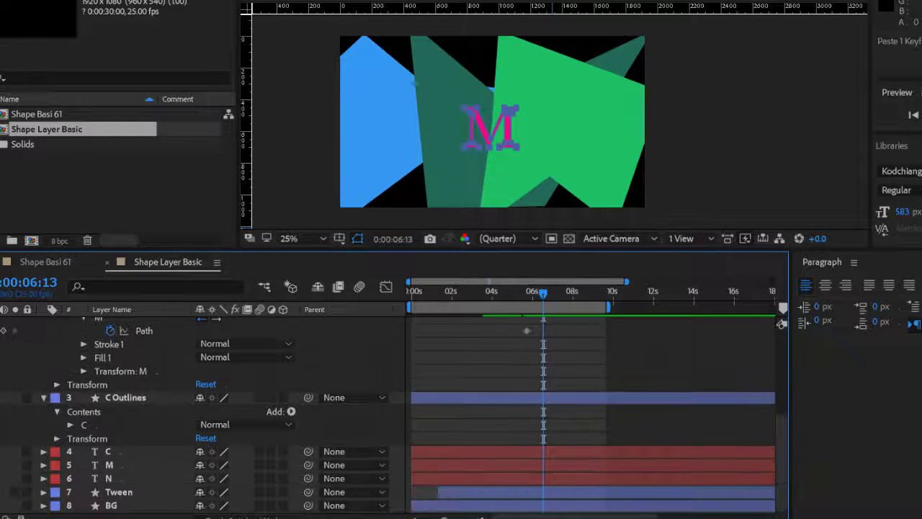
pyautogui.click(71, 425)
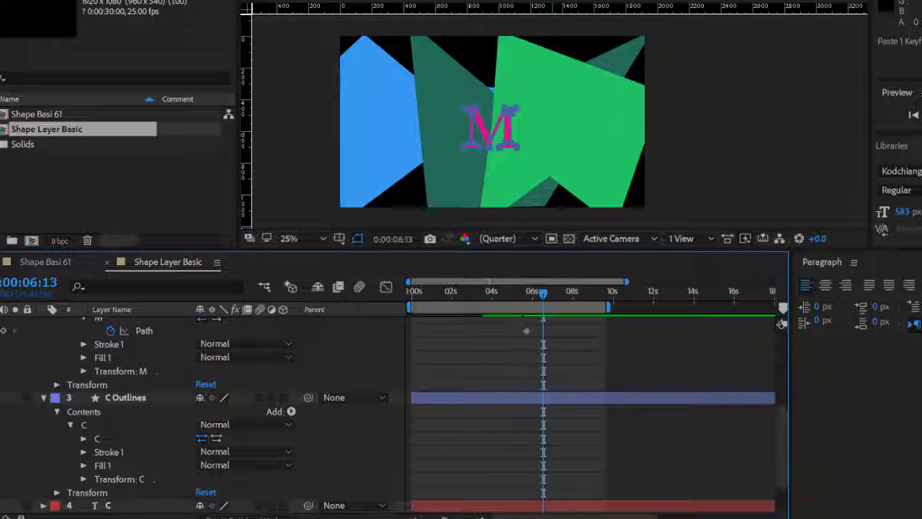
pyautogui.click(83, 438)
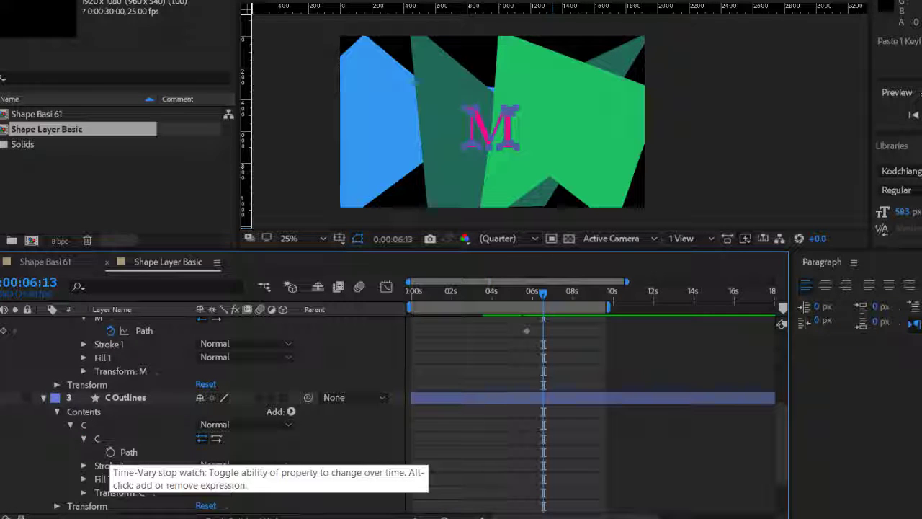
pyautogui.click(110, 451)
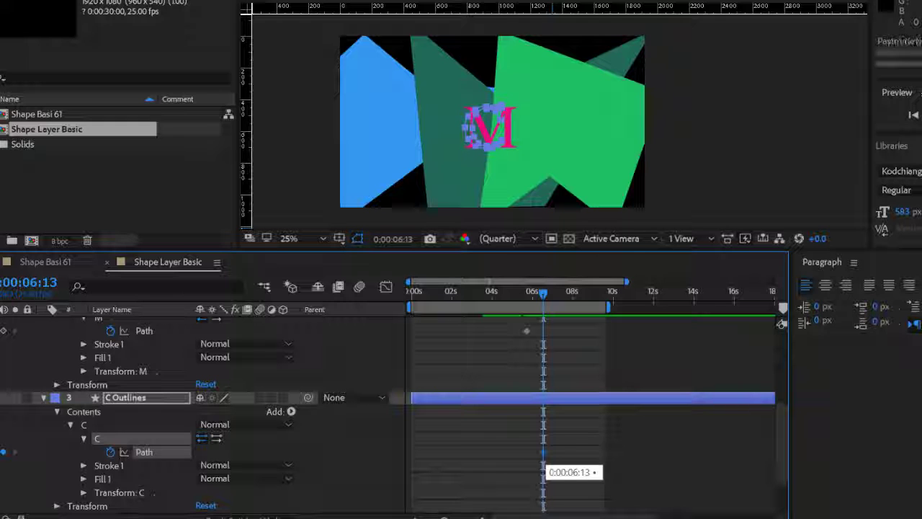
# - Copy the C Path keyframe and paste it onto the N Outlines layer's Path property at 0:00:06:09
pyautogui.hotkey('ctrl', 'c')
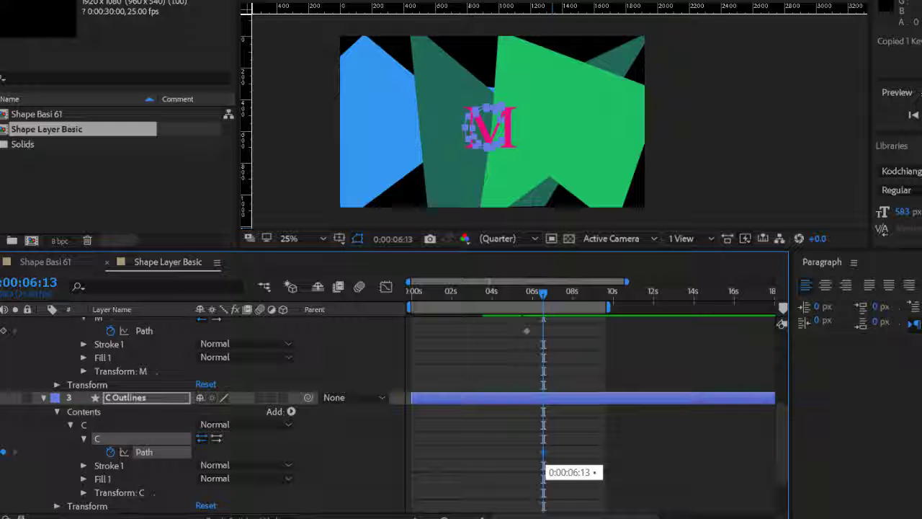
pyautogui.scroll(5, 543, 470)
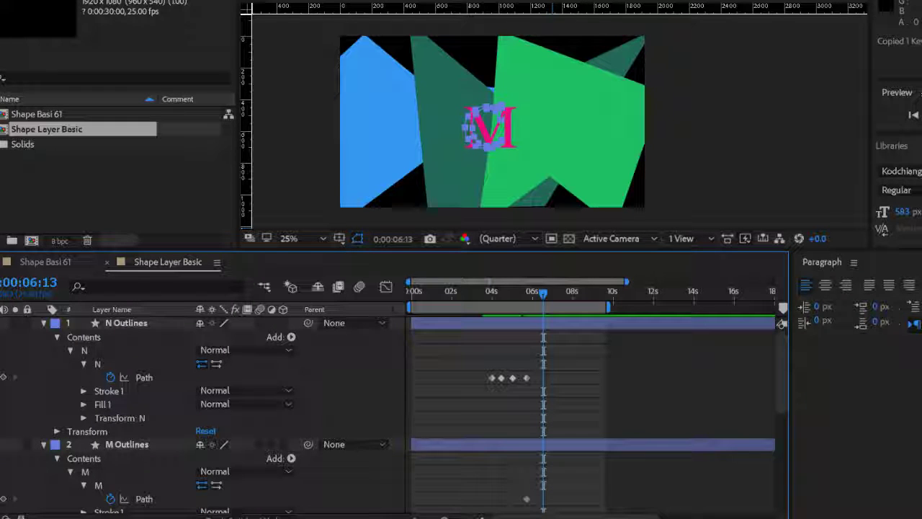
pyautogui.moveTo(543, 293); pyautogui.dragTo(541, 293)
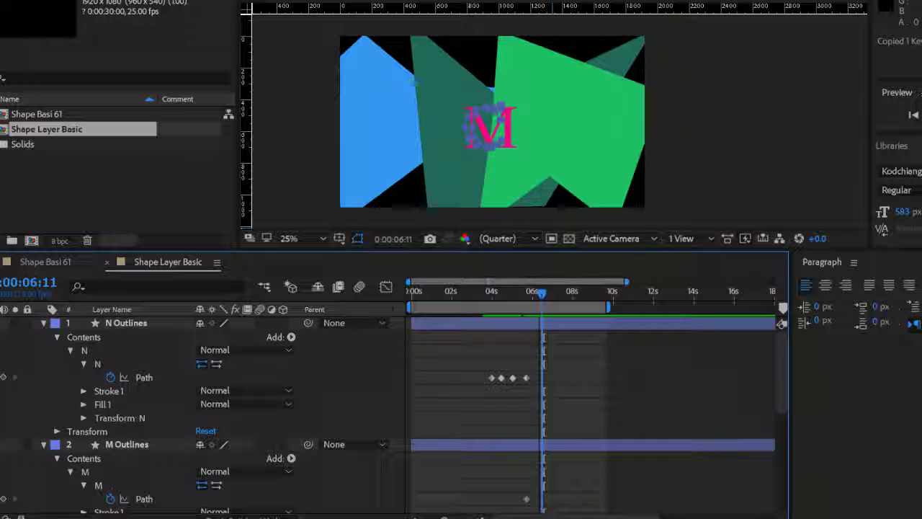
pyautogui.press('pageup')
pyautogui.press('pageup')
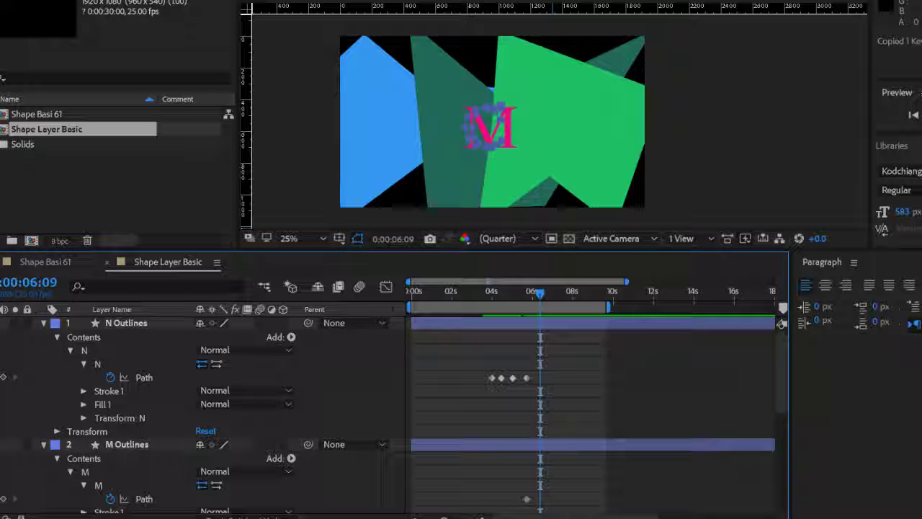
pyautogui.hotkey('ctrl', 'v')
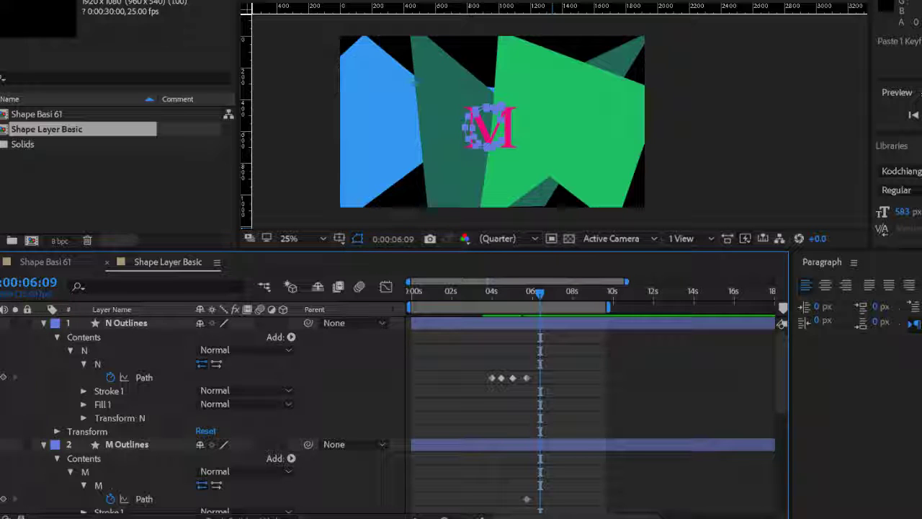
pyautogui.click(144, 377)
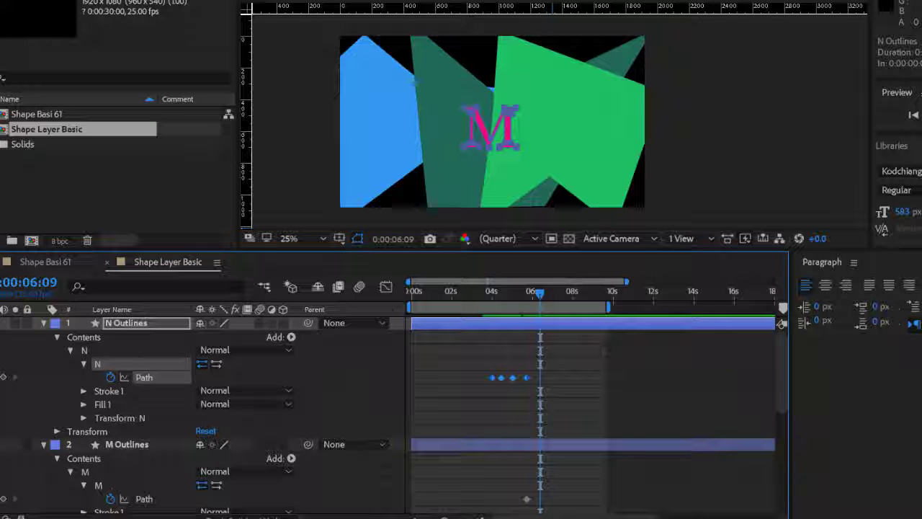
pyautogui.hotkey('ctrl', 'v')
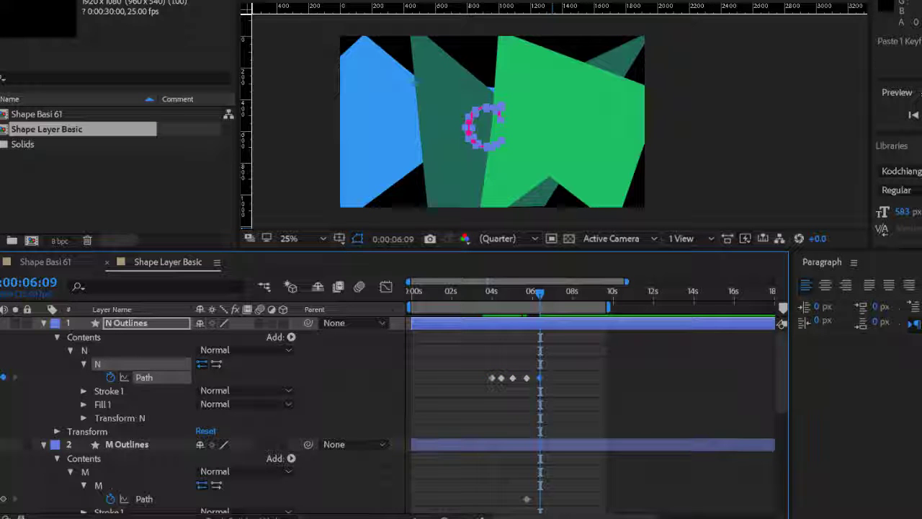
# - Step frame by frame back and forth through the M-to-C path morph, ending at 0:00:07:00
pyautogui.moveTo(540, 294)
pyautogui.mouseDown()
pyautogui.moveTo(494, 294)
pyautogui.moveTo(535, 294)
pyautogui.mouseUp()
pyautogui.press('pagedown')
pyautogui.press('pagedown')
pyautogui.press('pagedown')
pyautogui.press('pagedown')
pyautogui.press('pagedown')
pyautogui.press('pagedown')
pyautogui.press('pagedown')
pyautogui.press('pagedown')
pyautogui.press('pagedown')
pyautogui.press('pagedown')
pyautogui.press('pagedown')
pyautogui.press('pagedown')
pyautogui.press('pagedown')
pyautogui.press('pagedown')
pyautogui.press('pagedown')
pyautogui.press('pagedown')
pyautogui.press('pagedown')
pyautogui.press('pagedown')
pyautogui.press('pagedown')
pyautogui.press('pagedown')
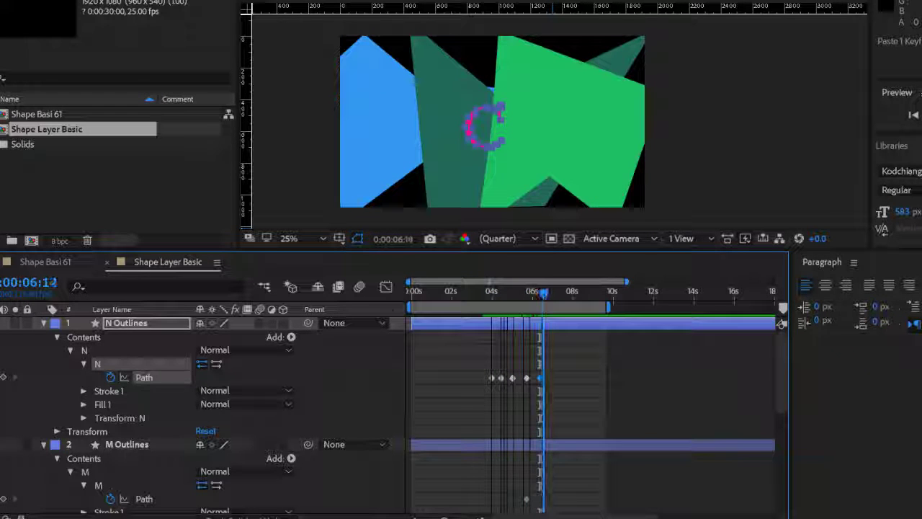
pyautogui.press('pageup')
pyautogui.press('pageup')
pyautogui.press('pageup')
pyautogui.press('pageup')
pyautogui.press('pageup')
pyautogui.press('pageup')
pyautogui.press('pageup')
pyautogui.press('pageup')
pyautogui.press('pageup')
pyautogui.press('pagedown')
pyautogui.press('pagedown')
pyautogui.press('pagedown')
pyautogui.press('pagedown')
pyautogui.press('pagedown')
pyautogui.press('pagedown')
pyautogui.press('pagedown')
pyautogui.press('pagedown')
pyautogui.press('pagedown')
pyautogui.press('pagedown')
pyautogui.press('pagedown')
pyautogui.press('pagedown')
pyautogui.press('pagedown')
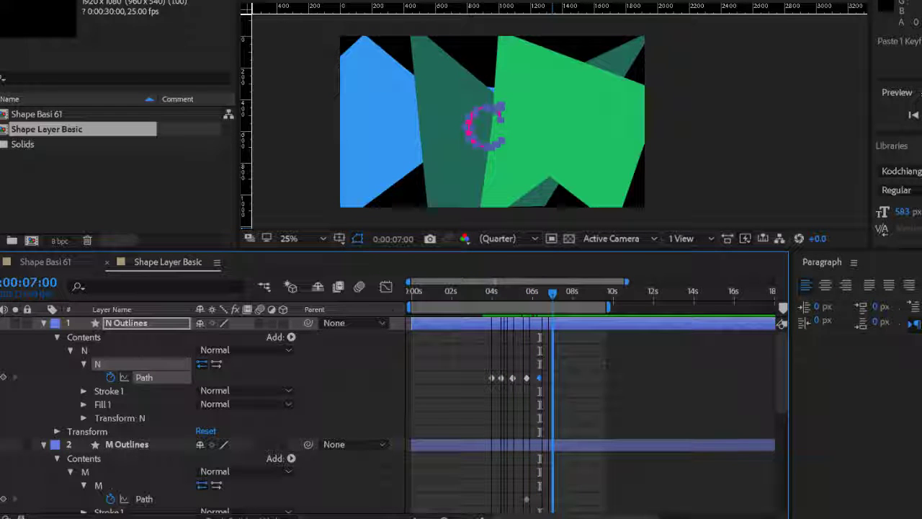
# - Copy the N Outlines layer's C-shaped Path keyframe and paste it at 0:00:07:03 to hold the letter
pyautogui.press('pageup')
pyautogui.press('pageup')
pyautogui.press('pageup')
pyautogui.press('pageup')
pyautogui.press('pageup')
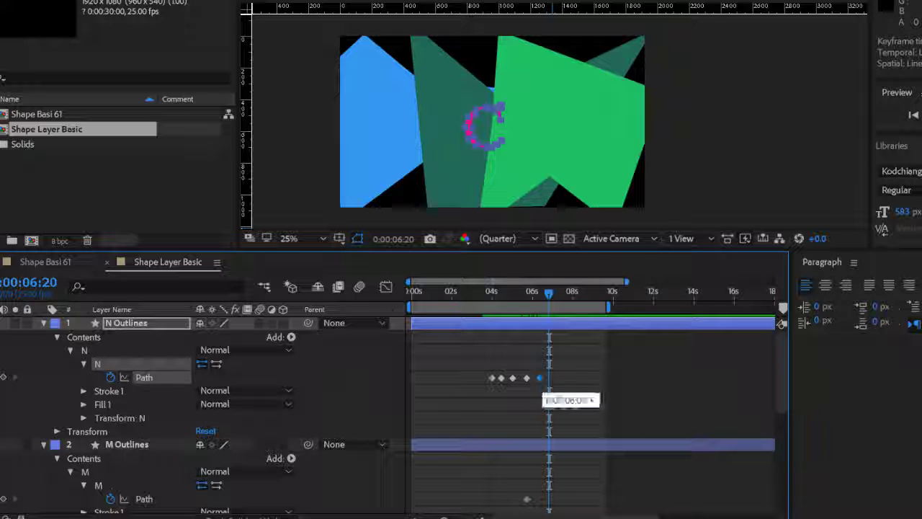
pyautogui.hotkey('ctrl', 'c')
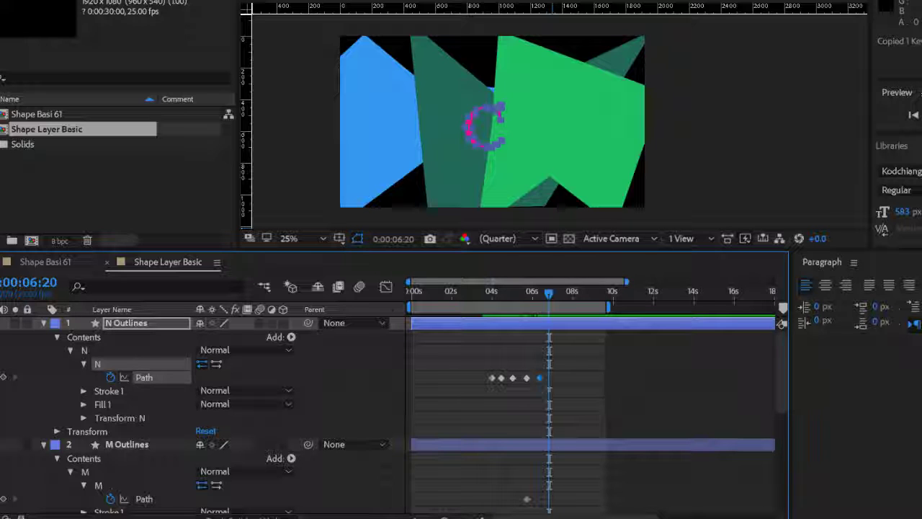
pyautogui.press('pagedown')
pyautogui.press('pagedown')
pyautogui.press('pagedown')
pyautogui.press('pagedown')
pyautogui.press('pagedown')
pyautogui.press('pagedown')
pyautogui.press('pagedown')
pyautogui.press('pagedown')
pyautogui.hotkey('ctrl', 'v')
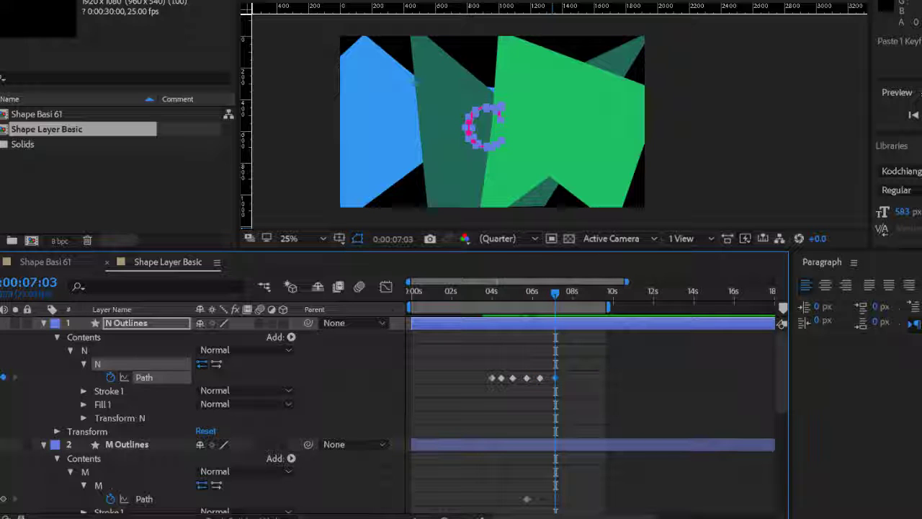
# - Paste a star-shaped path into the N Outlines layer's Path property at 0:00:07:23 and reveal its keyframes
pyautogui.hotkey('shift', 'pagedown')
pyautogui.hotkey('shift', 'pagedown')
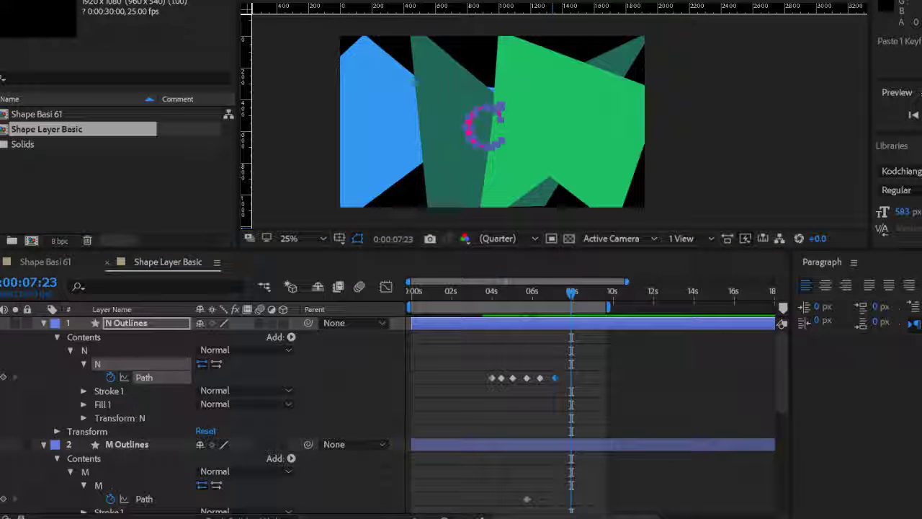
pyautogui.hotkey('ctrl', 'v')
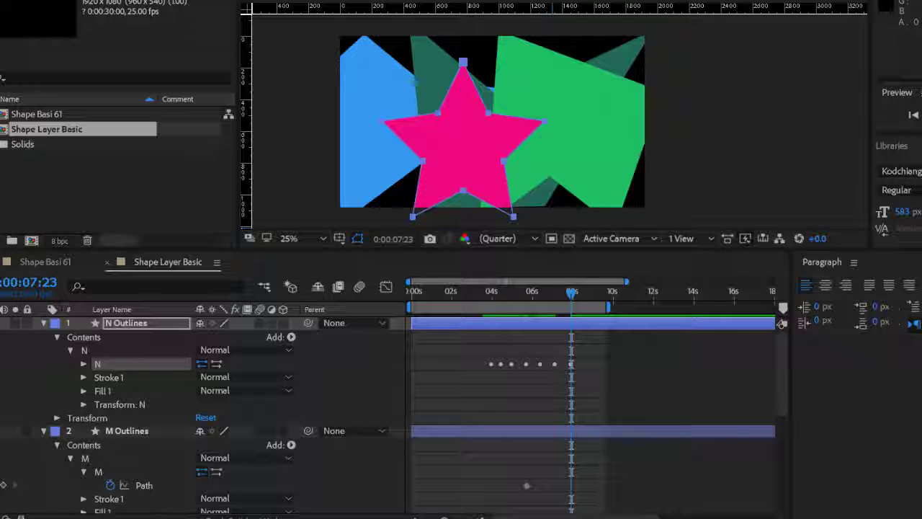
pyautogui.click(84, 364)
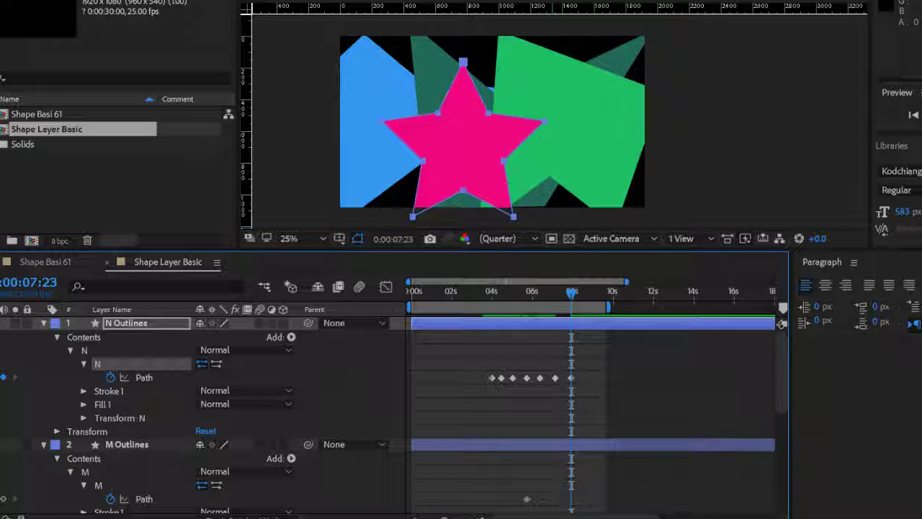
# - At 0:00:08:00, scale up the star path in the N Outlines layer until it extends beyond the frame on all sides
pyautogui.moveTo(571, 293)
pyautogui.mouseDown()
pyautogui.moveTo(556, 294)
pyautogui.moveTo(573, 291)
pyautogui.mouseUp()
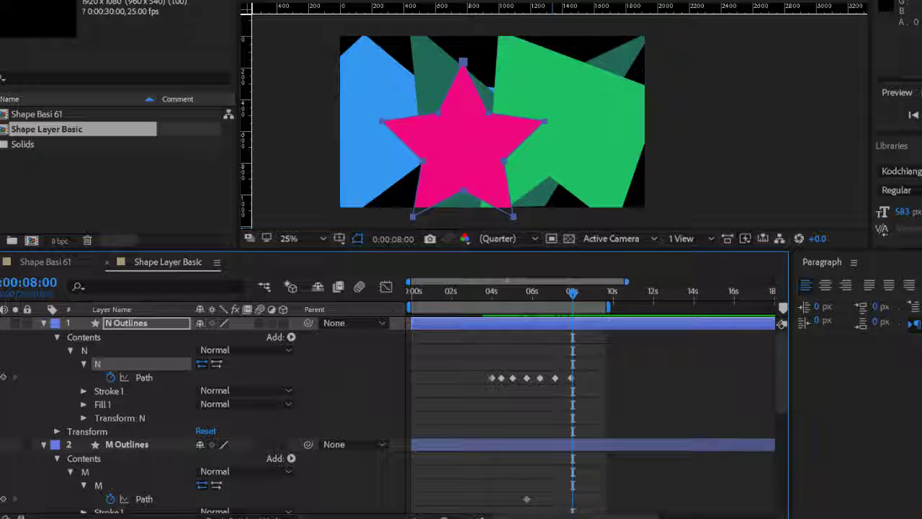
pyautogui.doubleClick(512, 203)
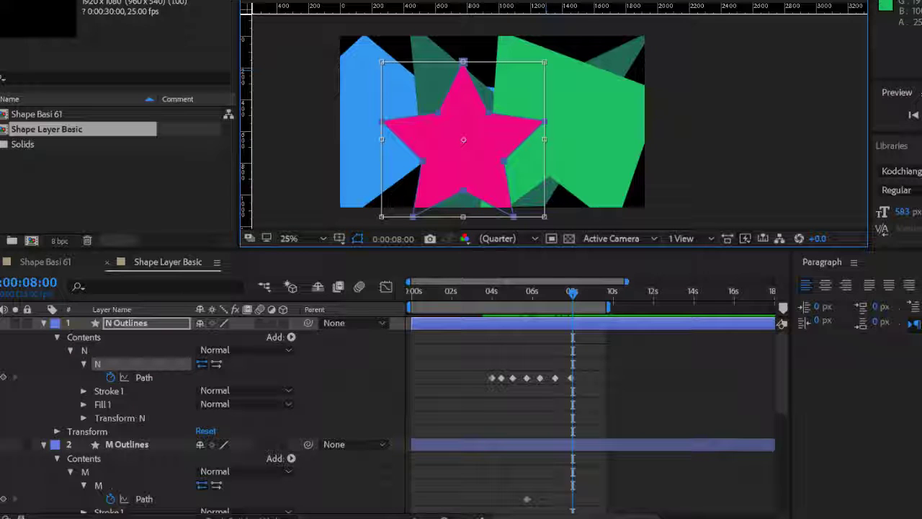
pyautogui.moveTo(544, 62); pyautogui.dragTo(648, 2)
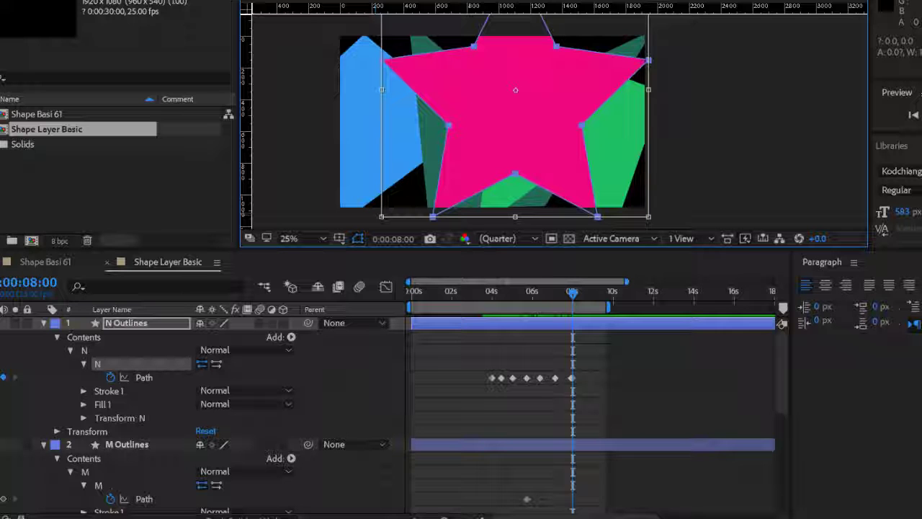
pyautogui.moveTo(382, 217); pyautogui.dragTo(367, 287)
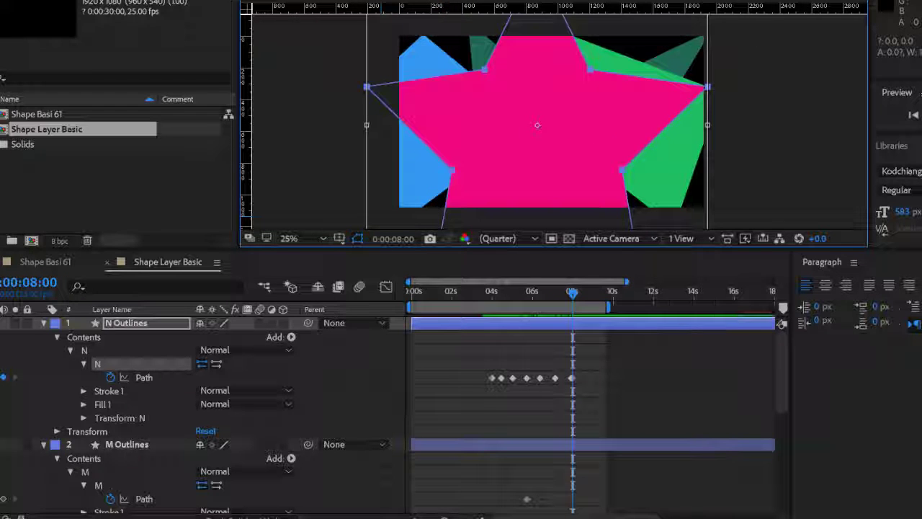
# - Collapse the N, M and C Outlines layers and preview the whole morph from 0:00:02:24 to 0:00:08:18
pyautogui.moveTo(573, 293); pyautogui.dragTo(471, 291)
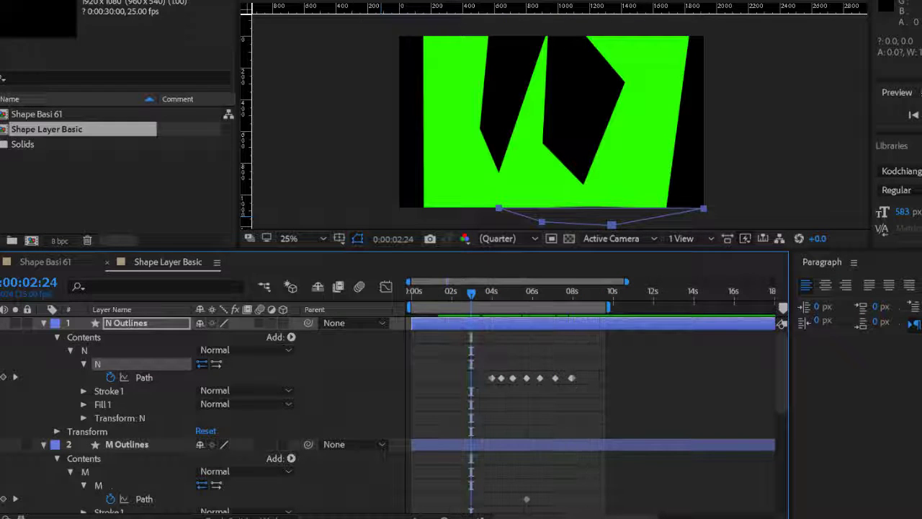
pyautogui.click(43, 323)
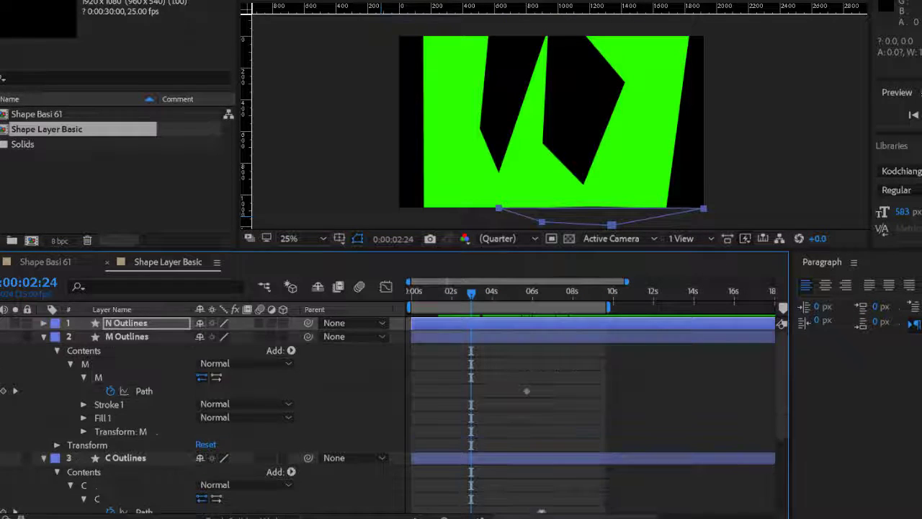
pyautogui.click(43, 336)
pyautogui.click(43, 350)
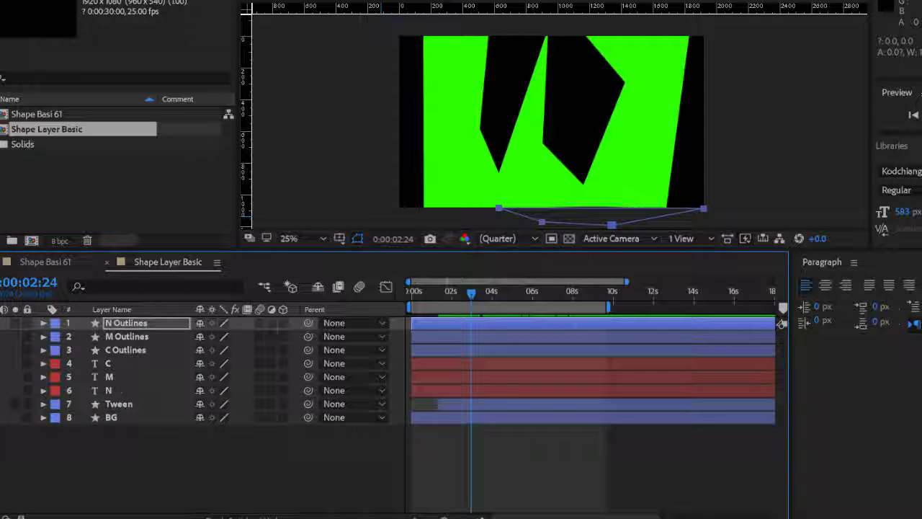
pyautogui.press('space')
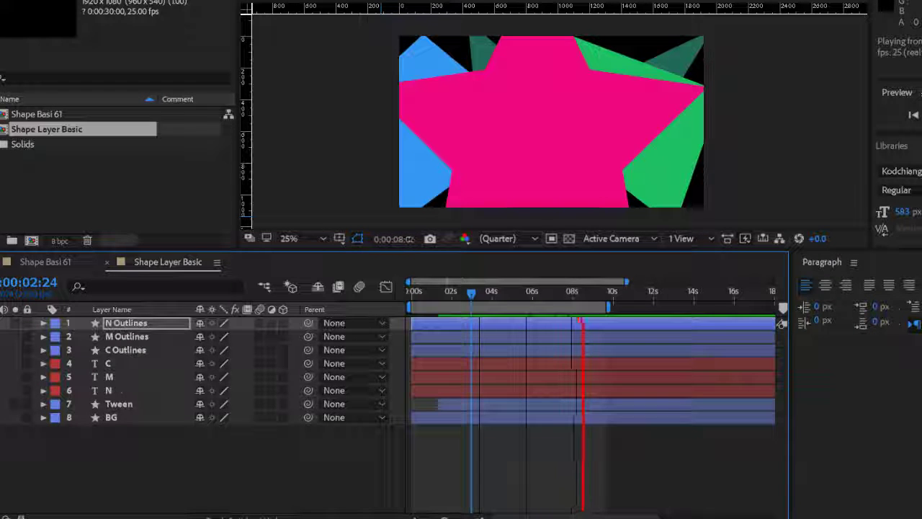
pyautogui.press('space')
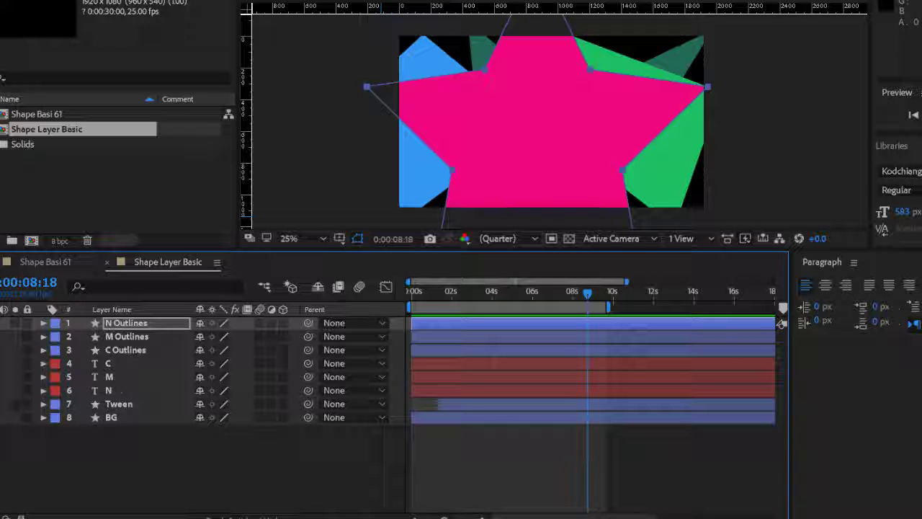